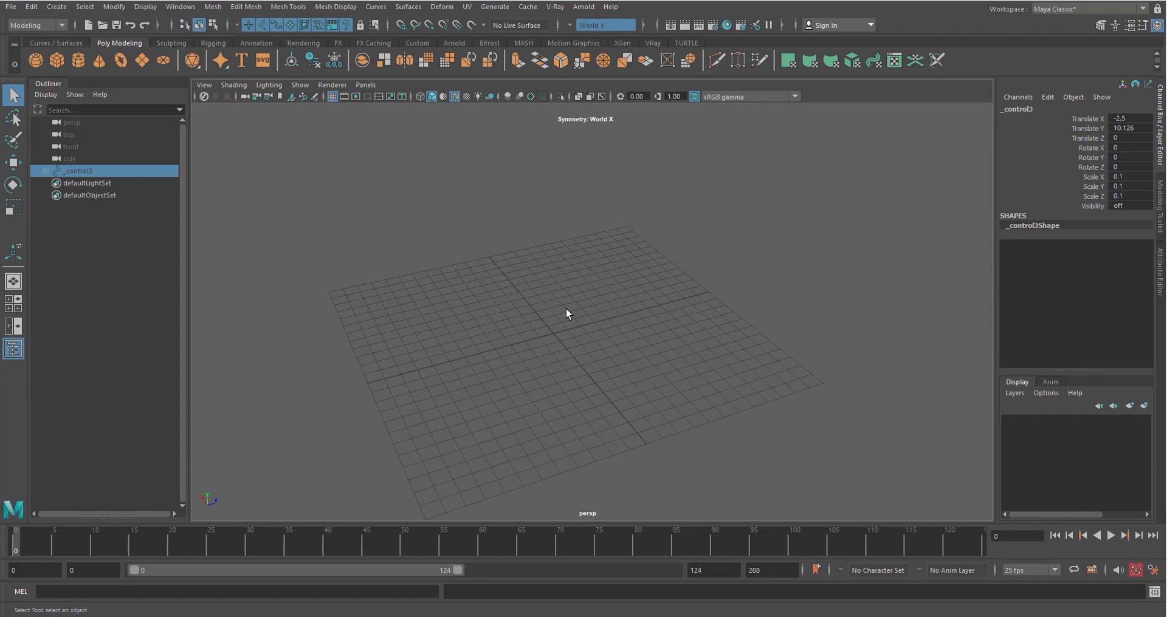
- Create a polygon sphere near the centre of the grid and raise it to about 3.38 on the Y axis
click(34, 61)
drag(550, 331, 578, 341)
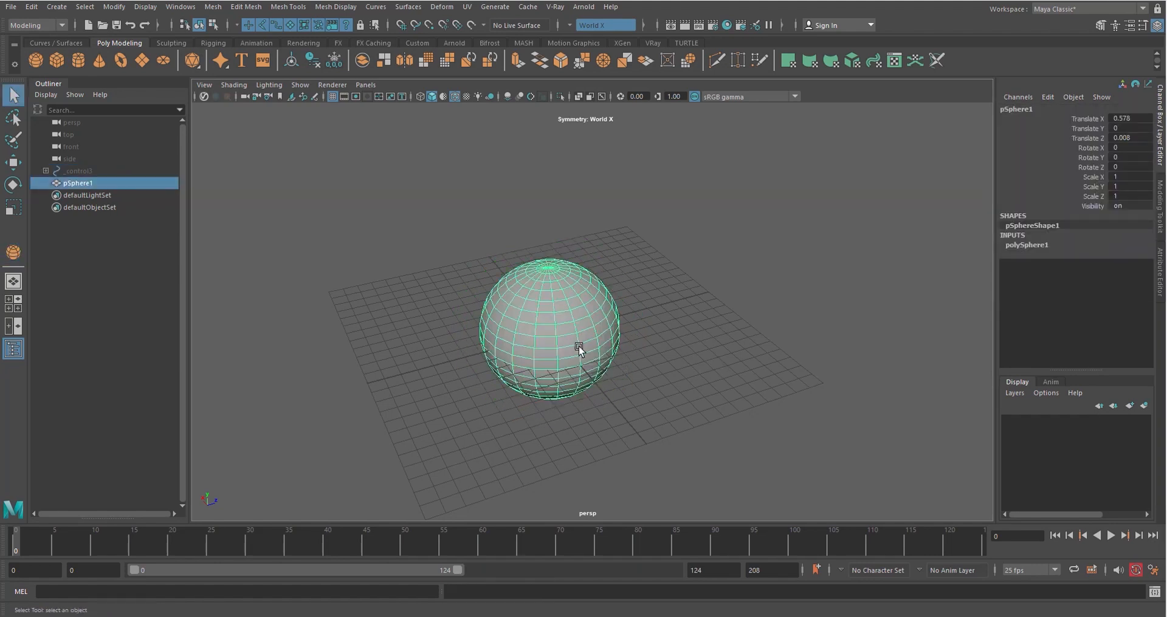
key(w)
drag(544, 286, 547, 248)
click(728, 315)
click(569, 305)
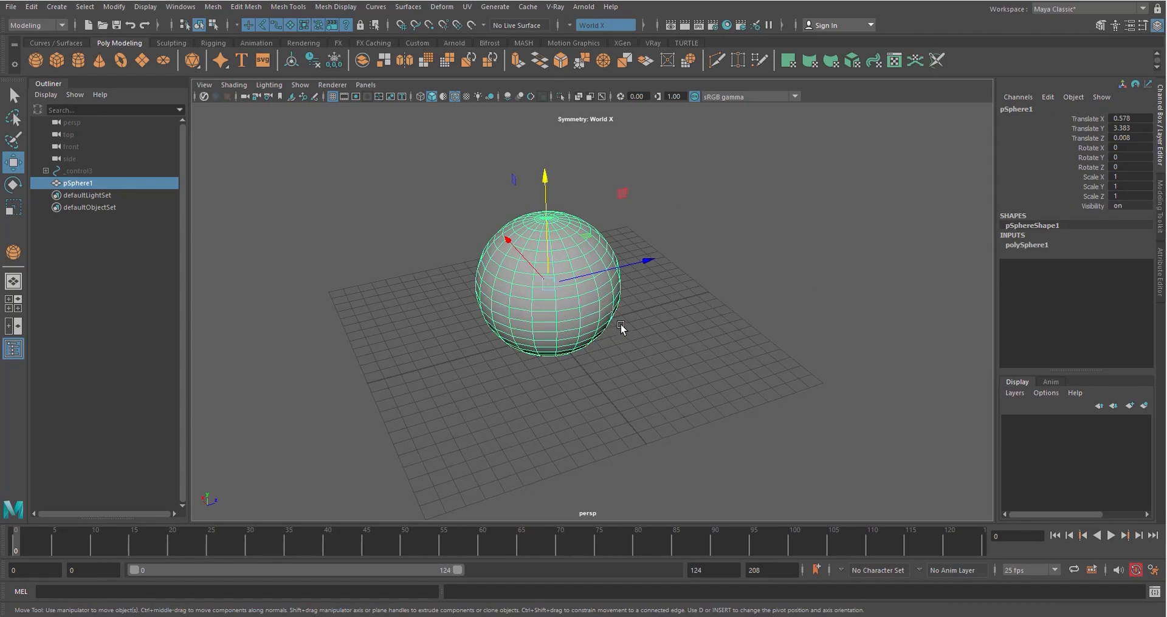
- Examine the sphere's surface and mesh wireframe from several angles and distances
scroll(620, 328, up, 3)
alt+drag(621, 328, 759, 250)
alt+middle_drag(596, 250, 753, 229)
alt+drag(628, 253, 673, 239)
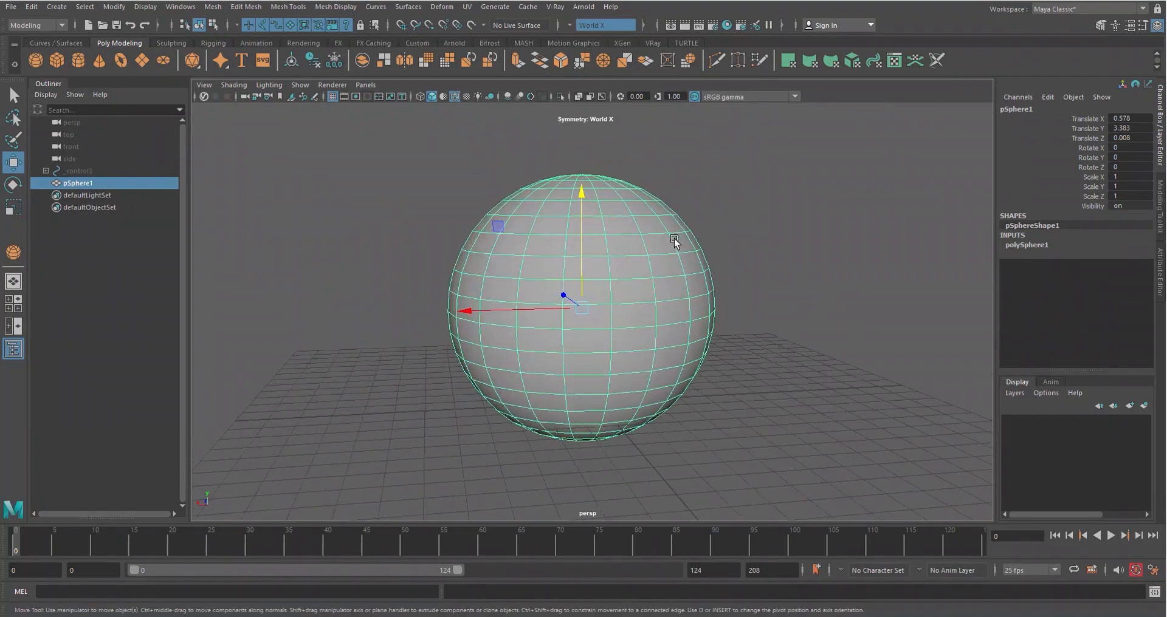
alt+middle_drag(708, 260, 686, 261)
scroll(686, 261, up, 4)
alt+drag(655, 271, 535, 274)
scroll(668, 237, down, 5)
alt+middle_drag(693, 235, 671, 271)
scroll(671, 272, up, 3)
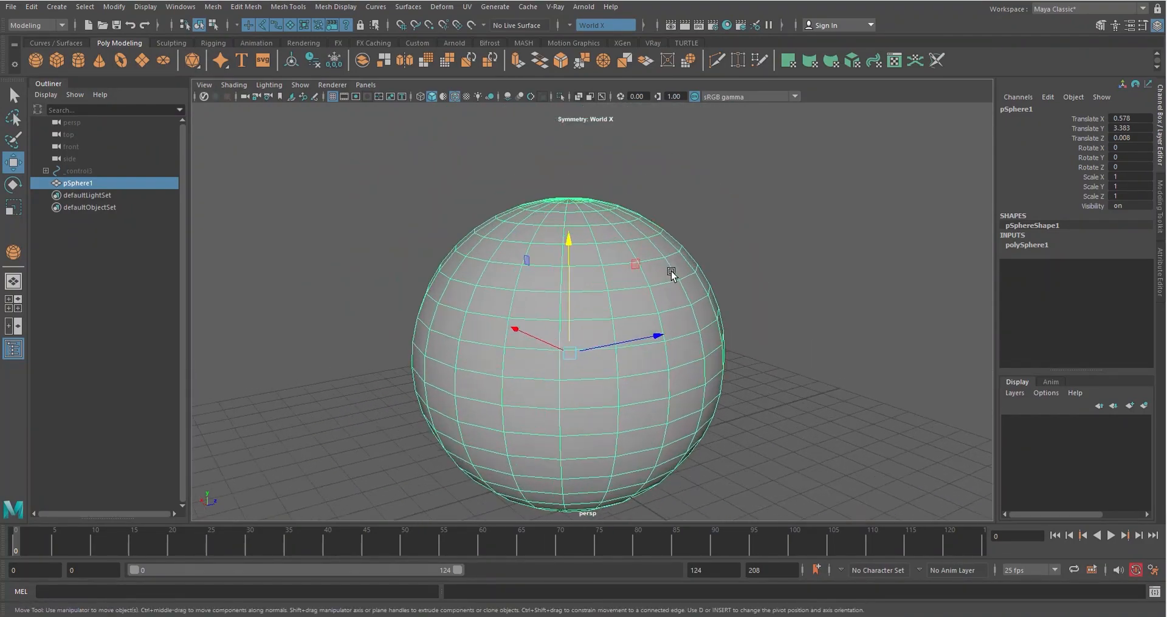
mouse_move(655, 241)
alt+mouse_down()
mouse_move(684, 249)
mouse_move(683, 206)
mouse_move(659, 255)
alt+mouse_up()
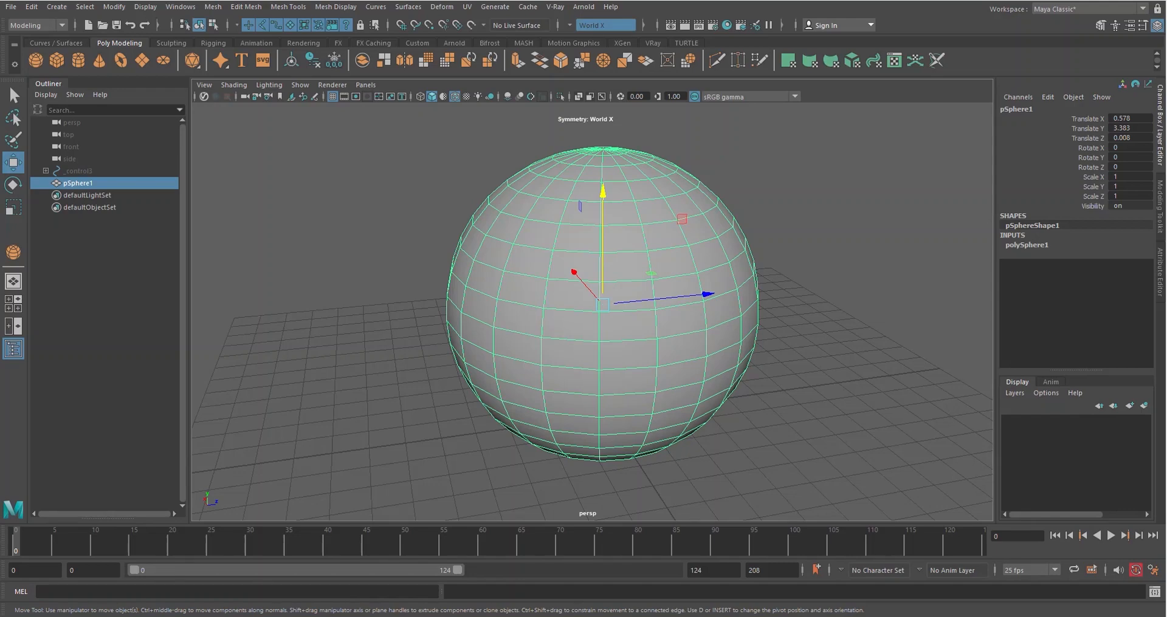
- Switch to the browser, enlarge its window and read the Autodesk UVs help page, highlighting "surface mesh" and "the image texture gets mapped"
drag(1166, 184, 758, 27)
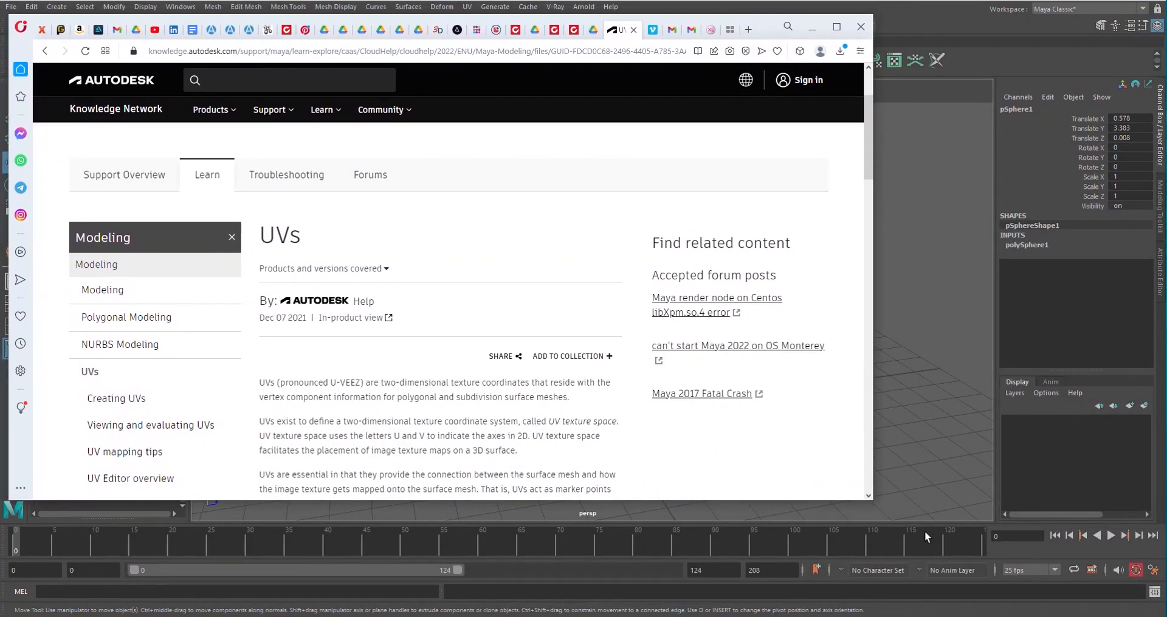
drag(870, 502, 1088, 556)
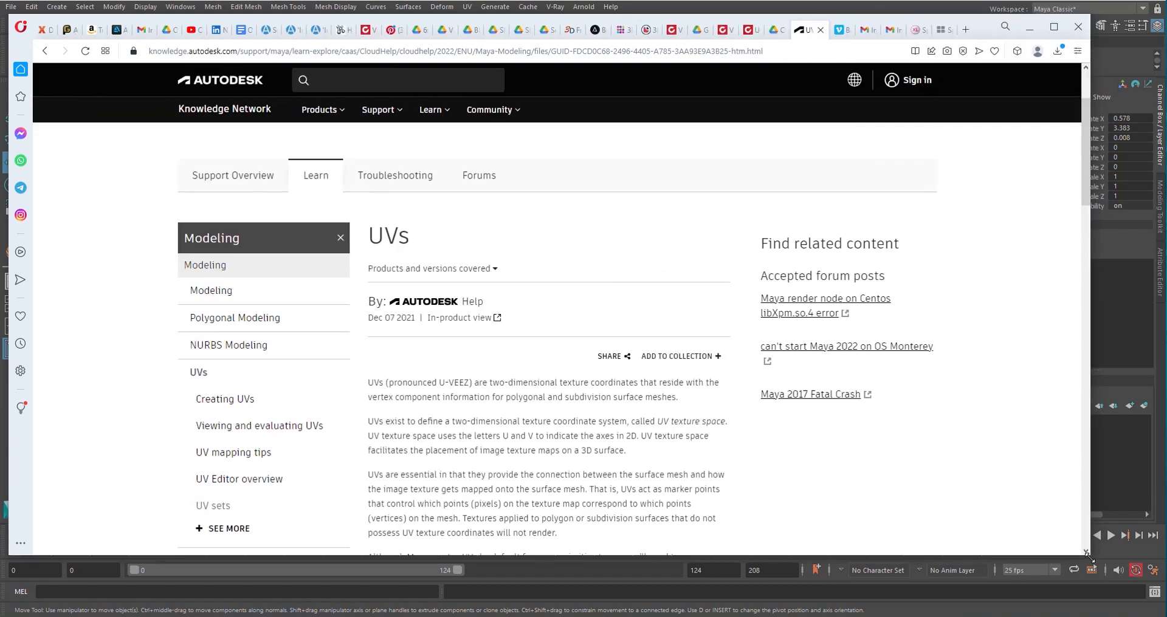
scroll(372, 286, down, 2)
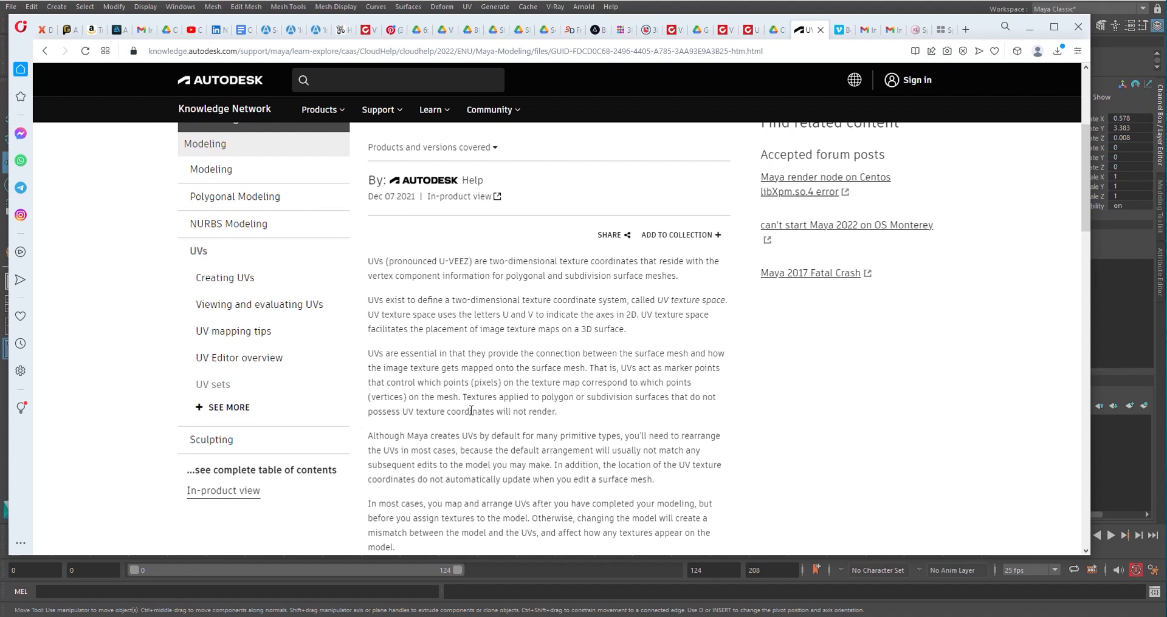
drag(399, 353, 435, 353)
drag(689, 353, 637, 353)
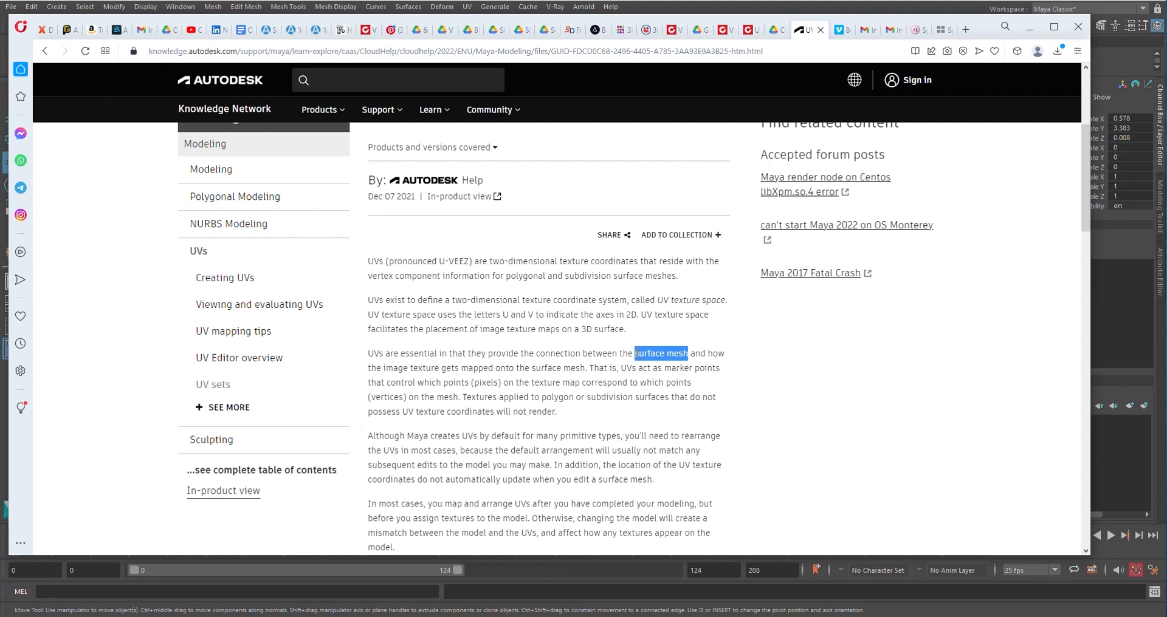
drag(371, 368, 494, 367)
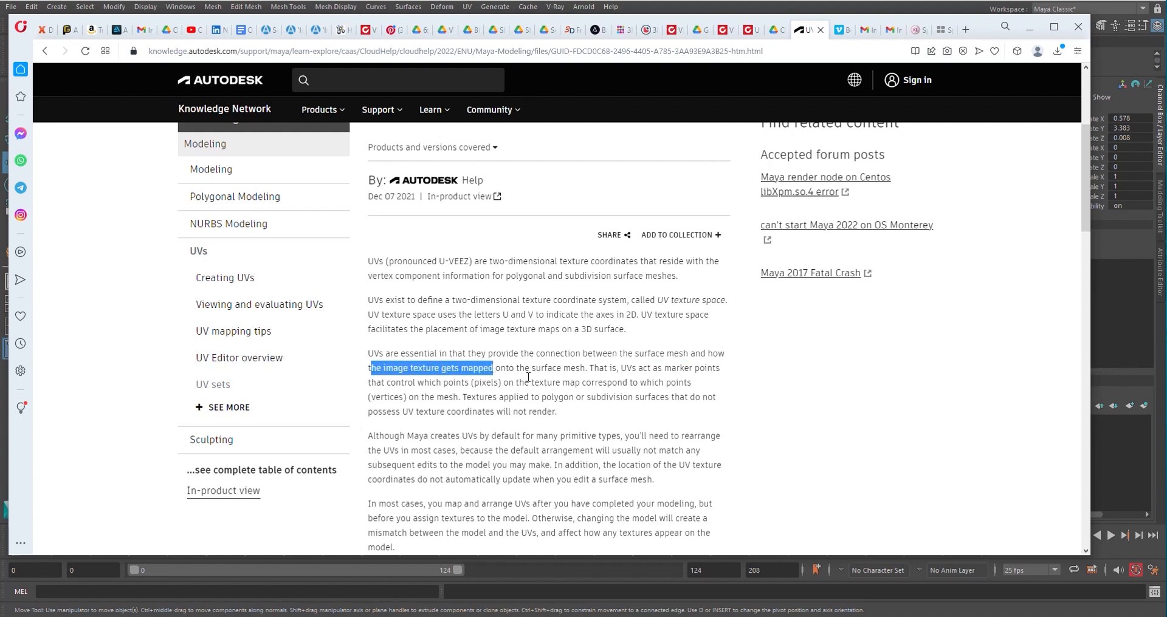
- Switch back to Maya and delete the polygon sphere
click(1033, 35)
click(786, 273)
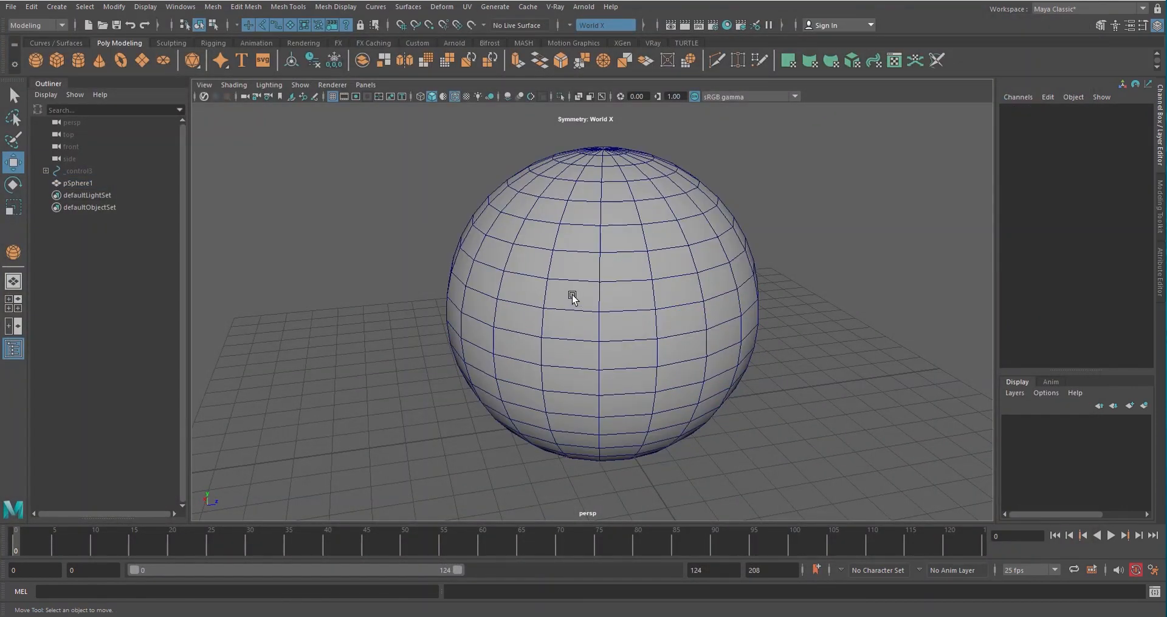
click(570, 294)
alt+drag(623, 239, 691, 253)
scroll(692, 253, down, 3)
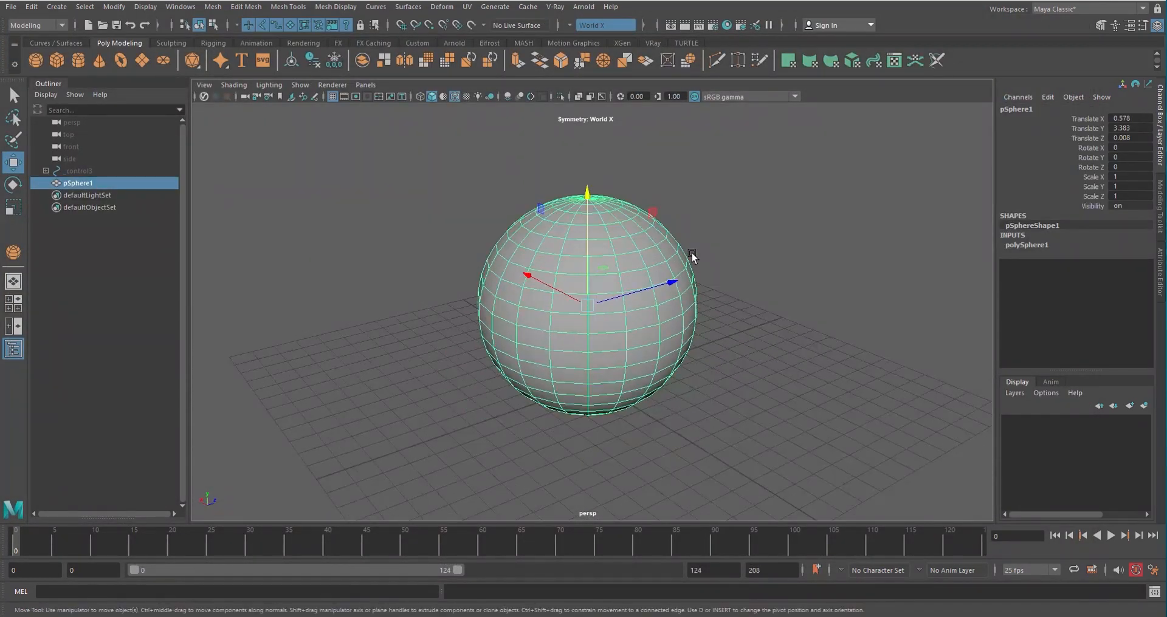
alt+middle_drag(673, 247, 646, 244)
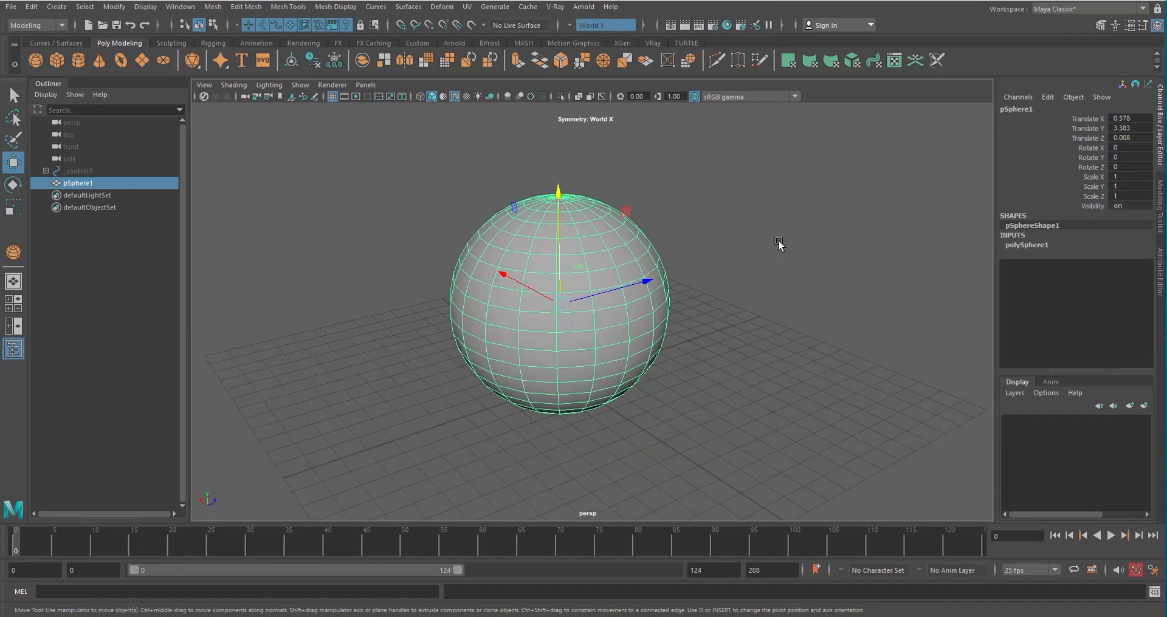
click(752, 267)
click(603, 308)
key(Delete)
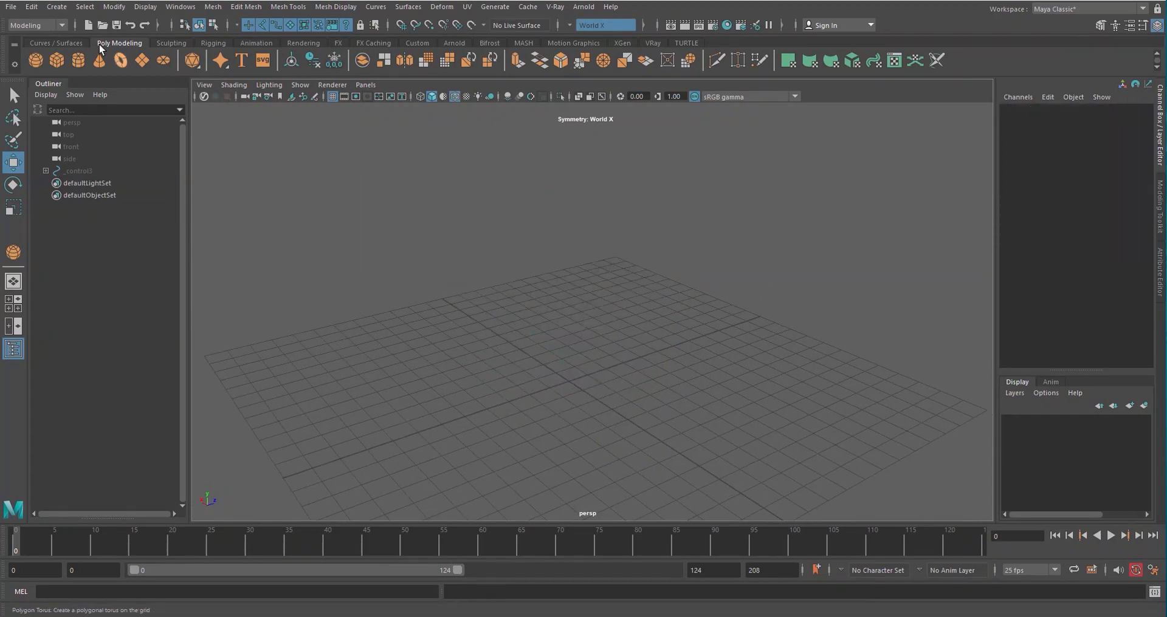
- Create a polygon cube on the grid about 3.63 wide, 4.31 high and 3.47 deep
click(57, 60)
drag(551, 384, 555, 307)
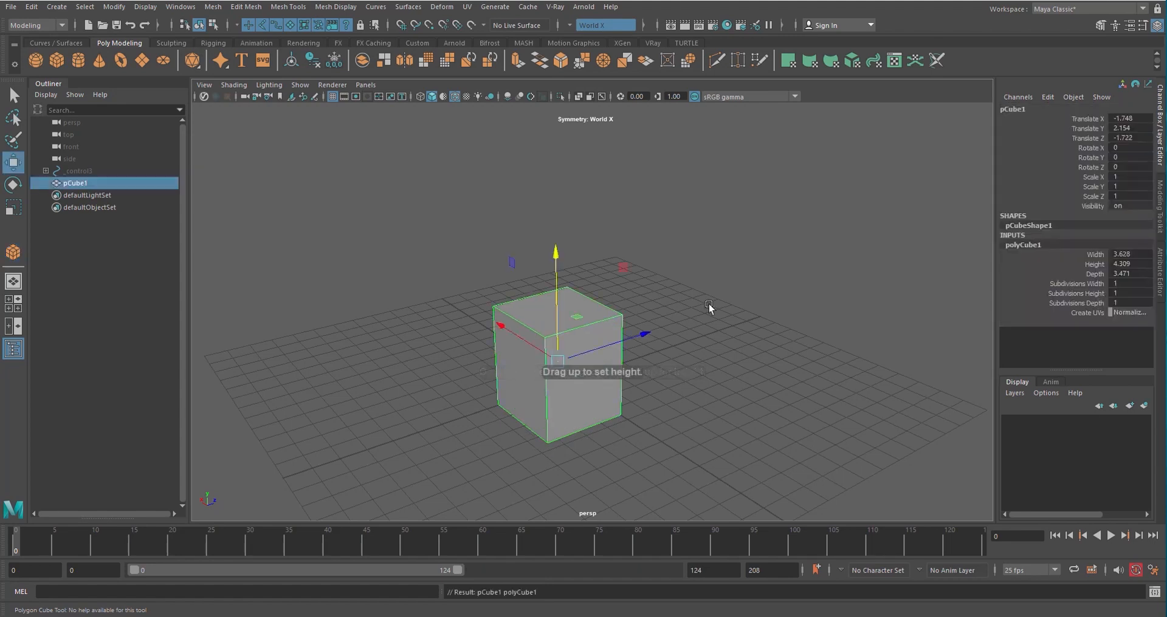
click(712, 309)
alt+drag(582, 362, 557, 275)
click(578, 305)
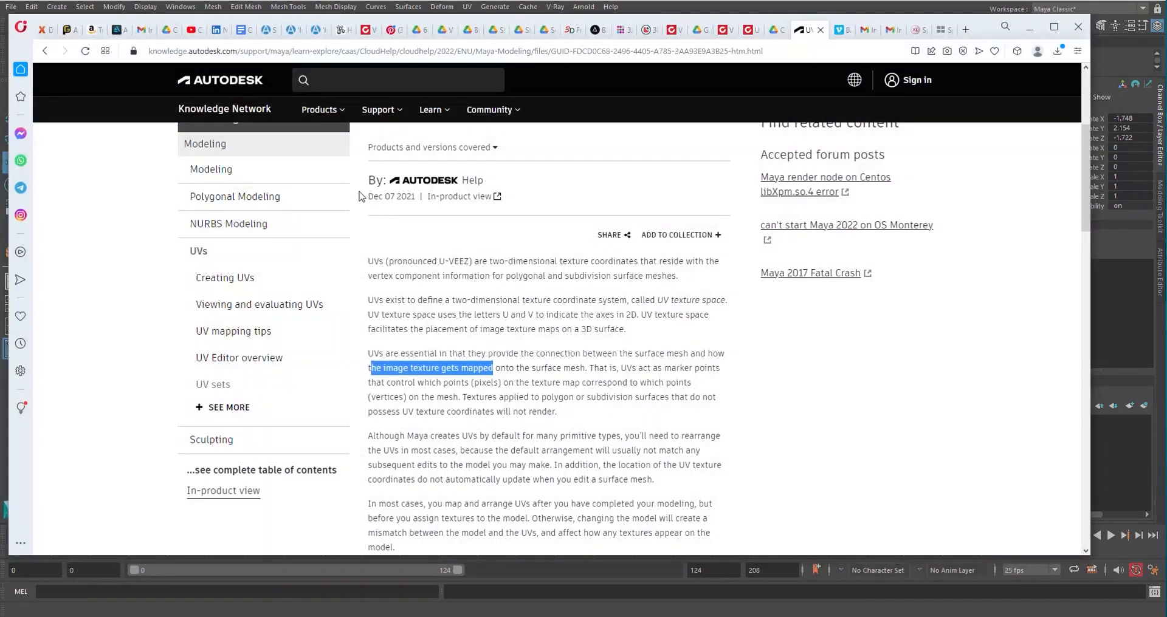
- Switch to the browser and search Google Images for "fabric texture seamless"
click(939, 30)
text(fabric)
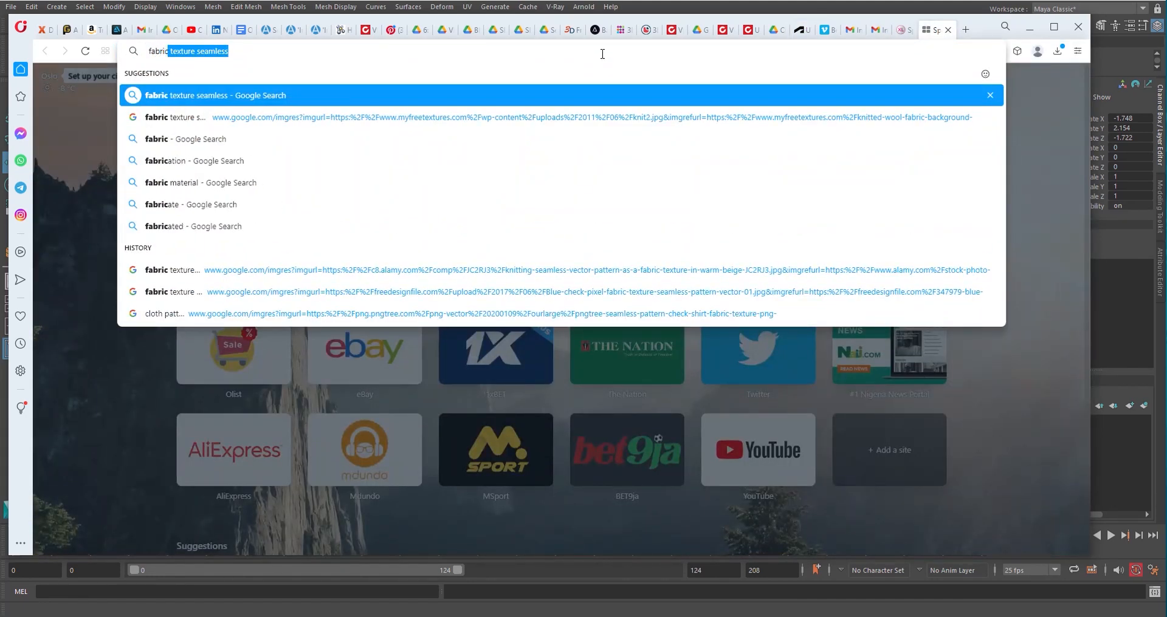
key(Return)
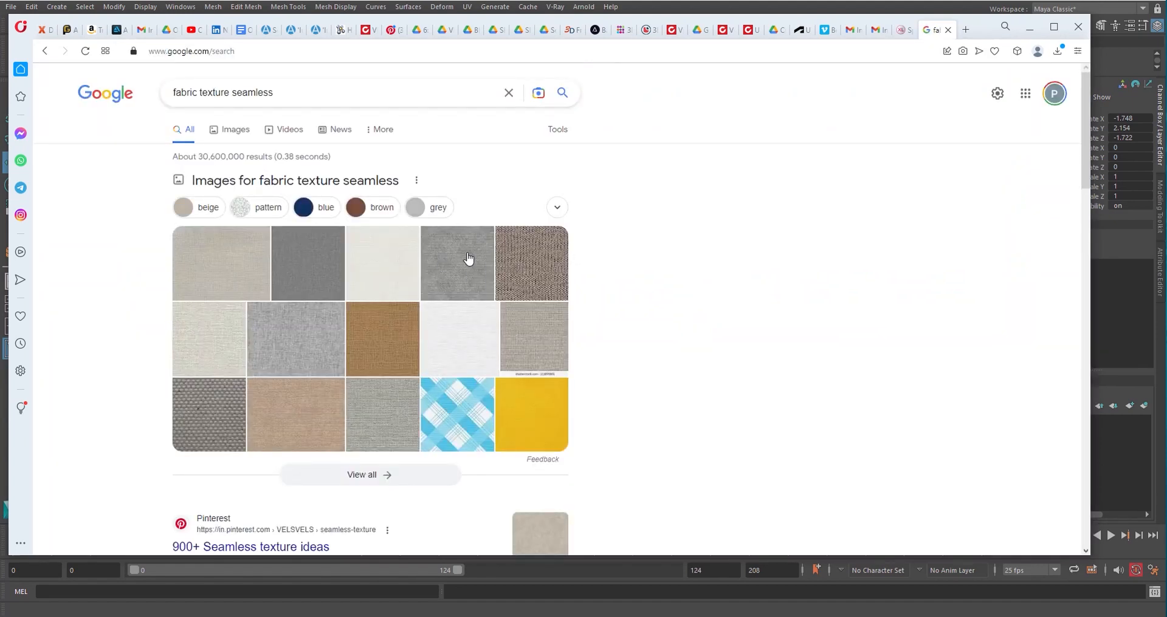
click(231, 132)
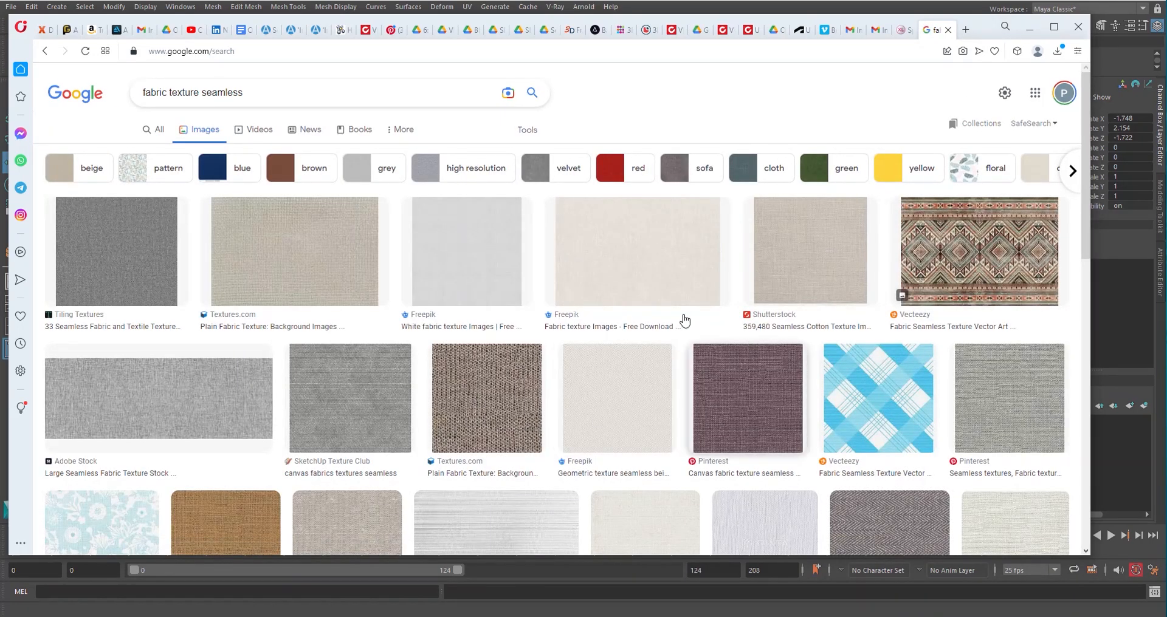
- Switch back to Maya and assign a new VRayMtl material to the cube
click(1029, 27)
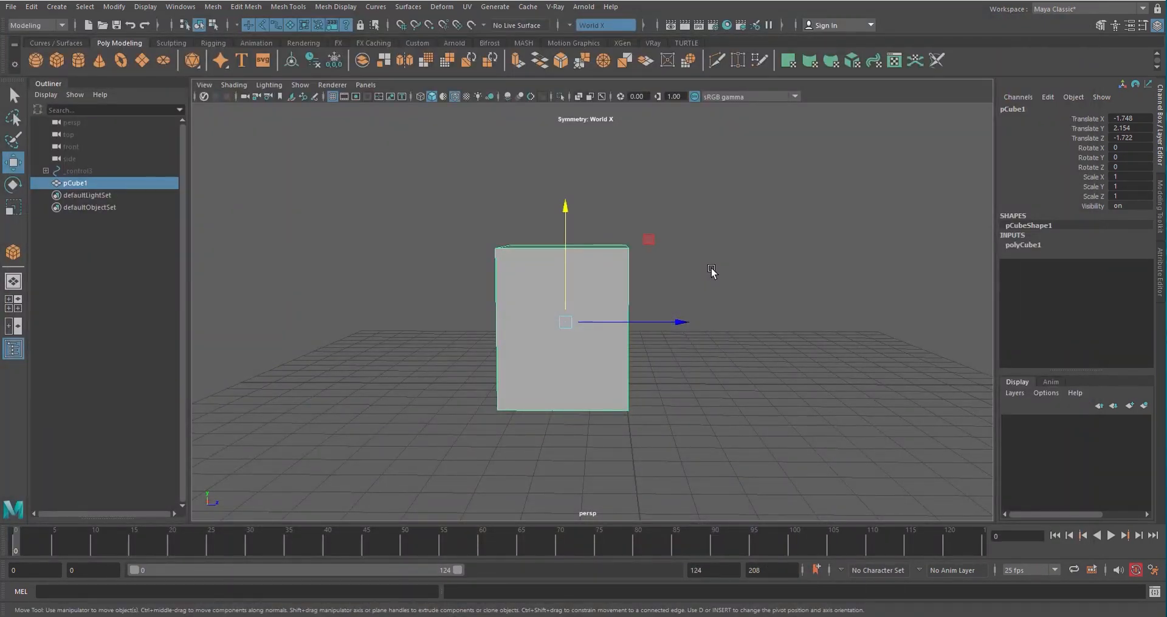
mouse_move(711, 271)
alt+mouse_down()
mouse_move(646, 250)
mouse_move(723, 266)
alt+mouse_up()
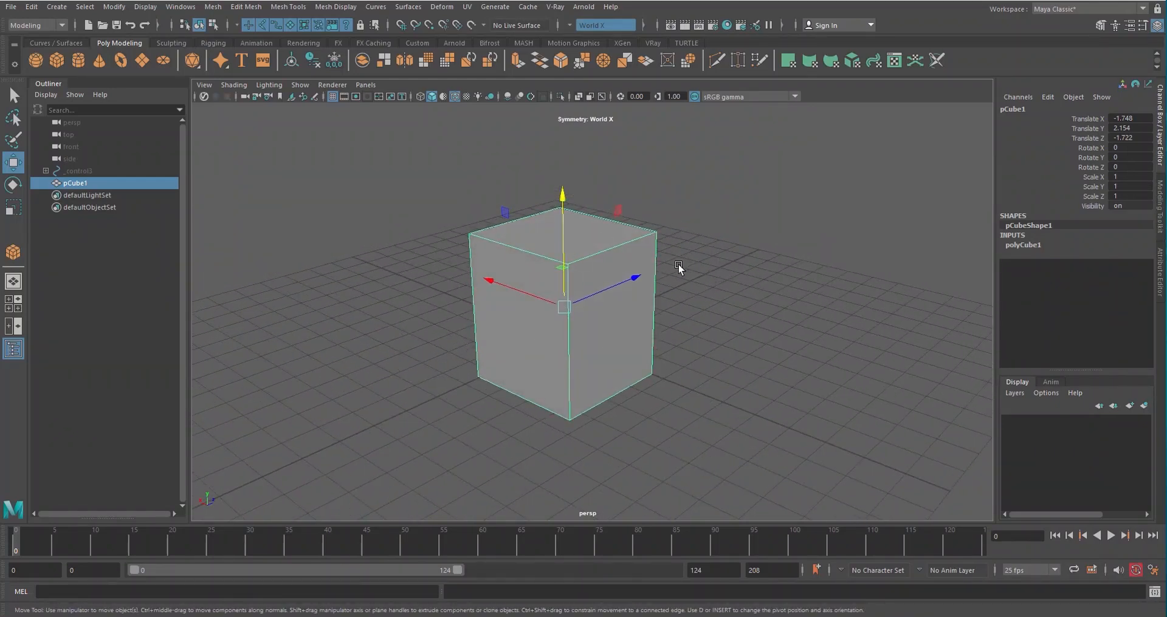
alt+drag(677, 268, 607, 250)
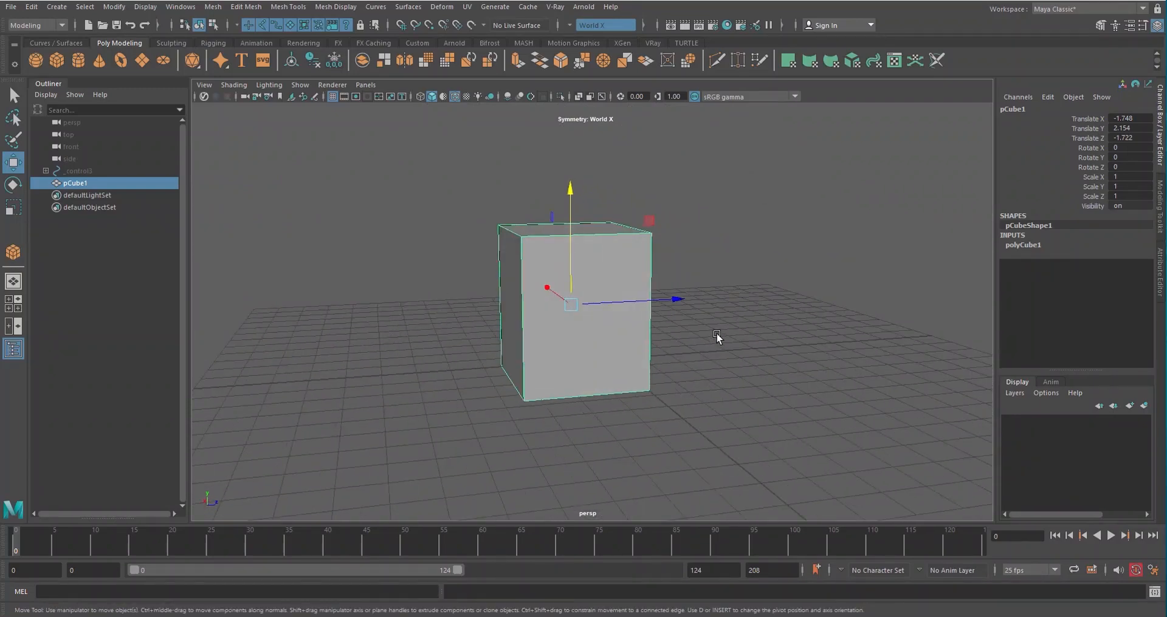
alt+drag(716, 336, 663, 297)
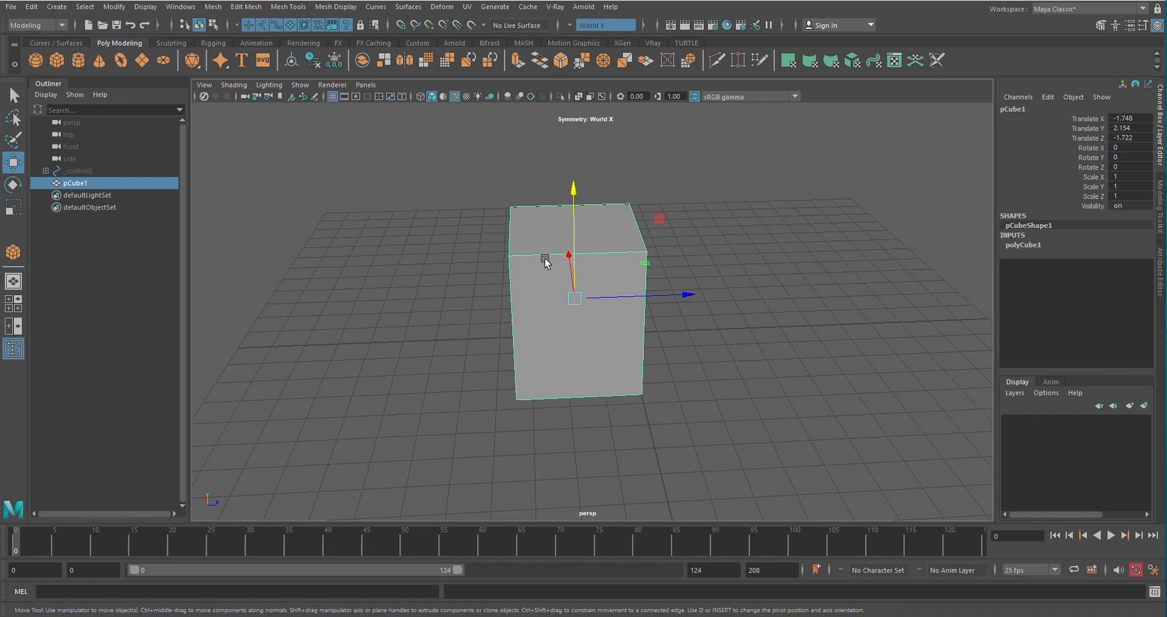
alt+drag(544, 258, 724, 246)
click(723, 246)
click(585, 277)
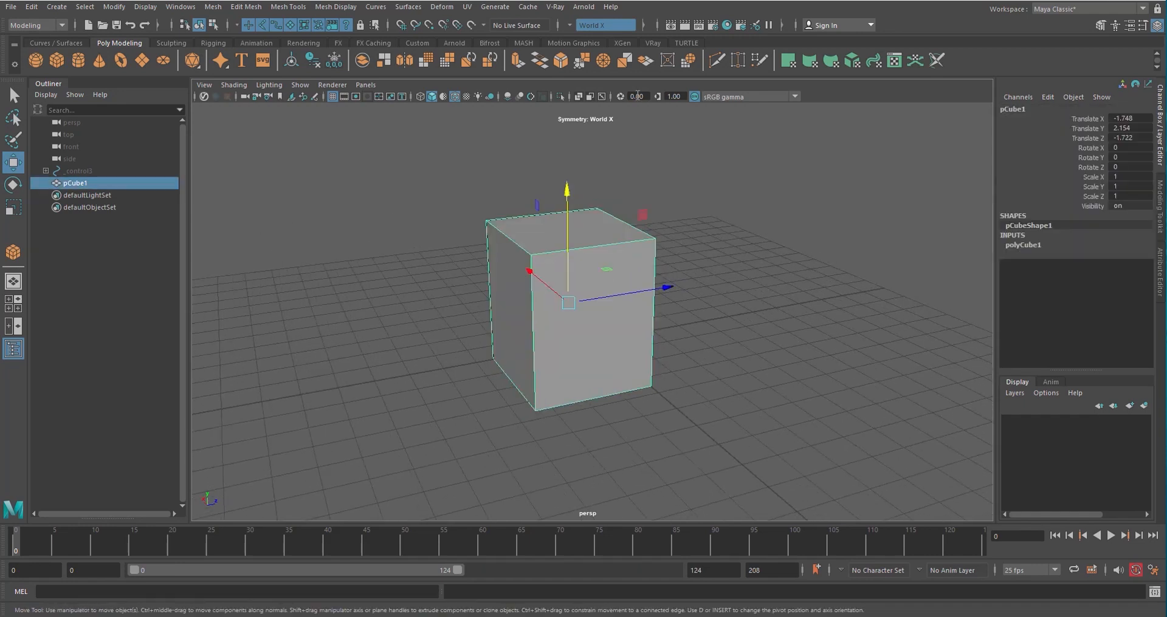
click(652, 42)
click(567, 60)
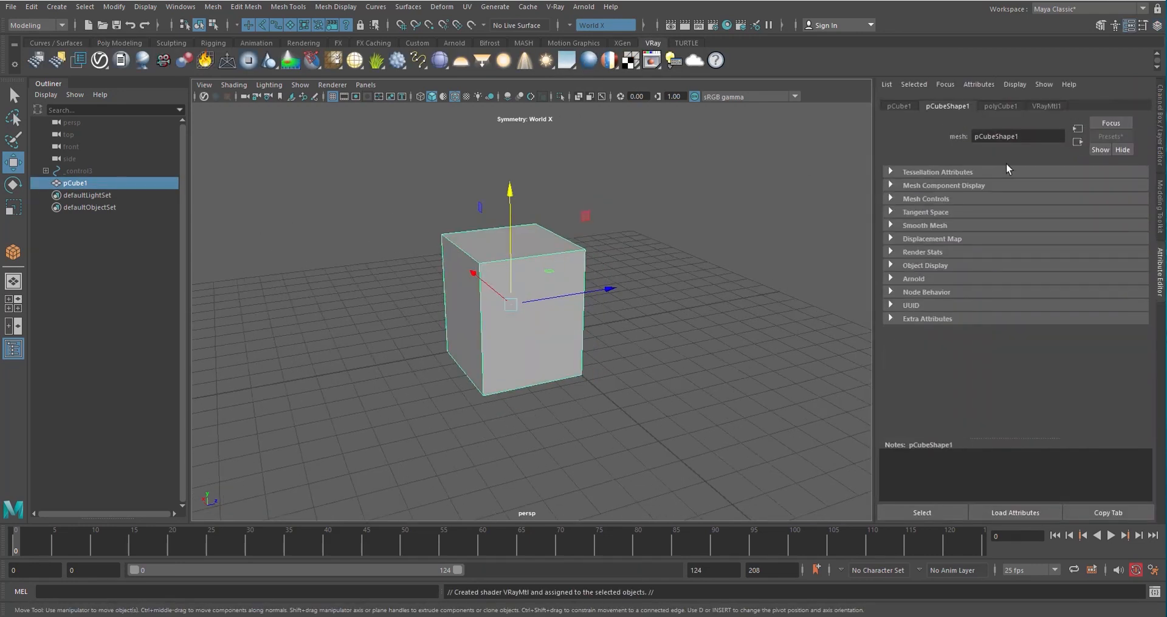
- Connect a File texture to the Diffuse Color of the cube's V-Ray material
click(1047, 106)
click(1127, 240)
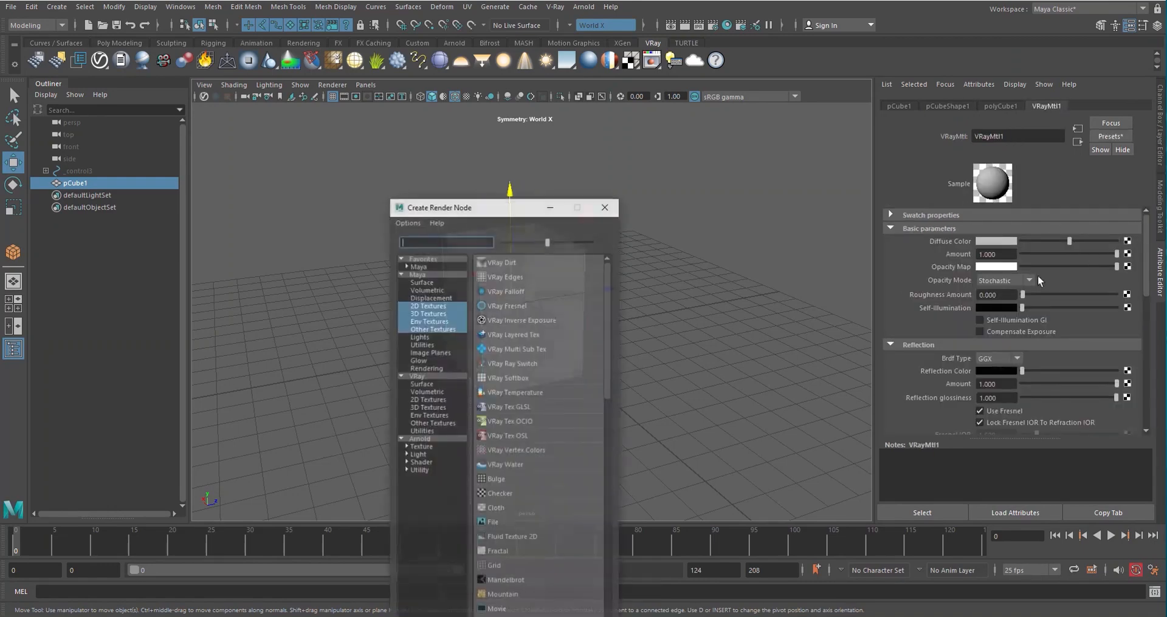
drag(514, 207, 282, 97)
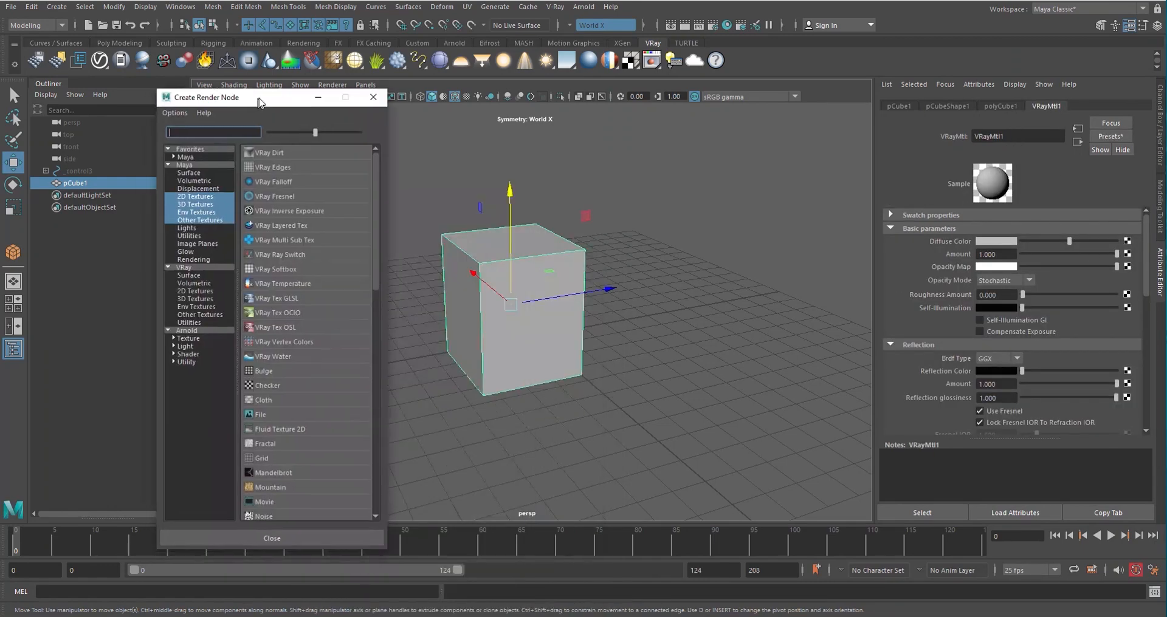
click(263, 414)
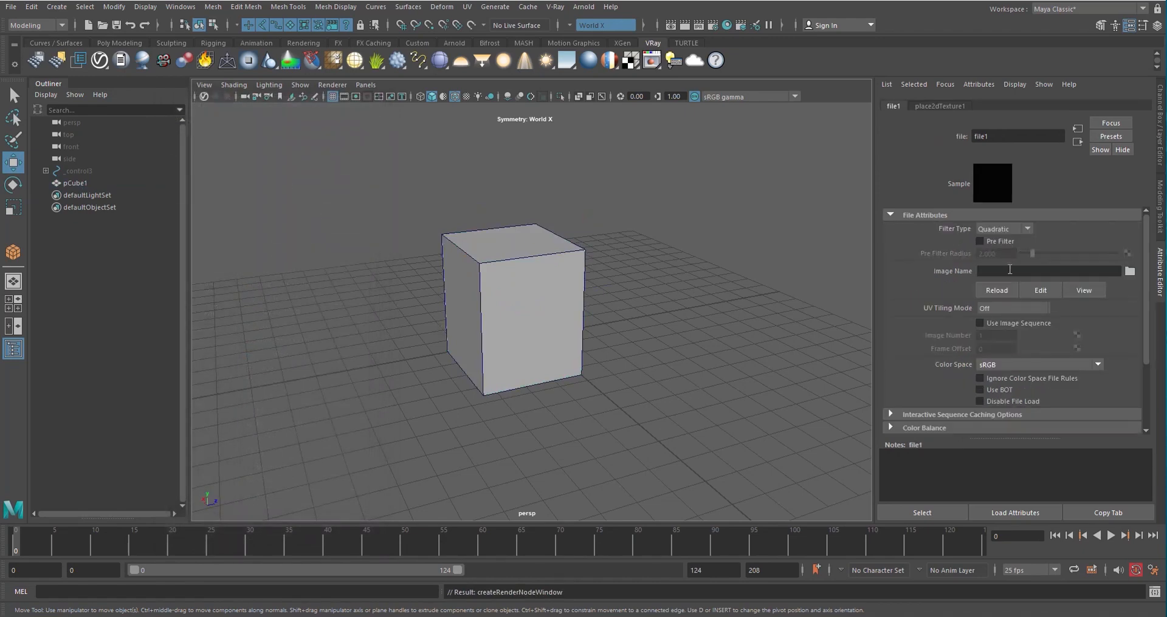
- Start choosing an image for the File texture and preview the image files in the Desktop folder
click(1130, 272)
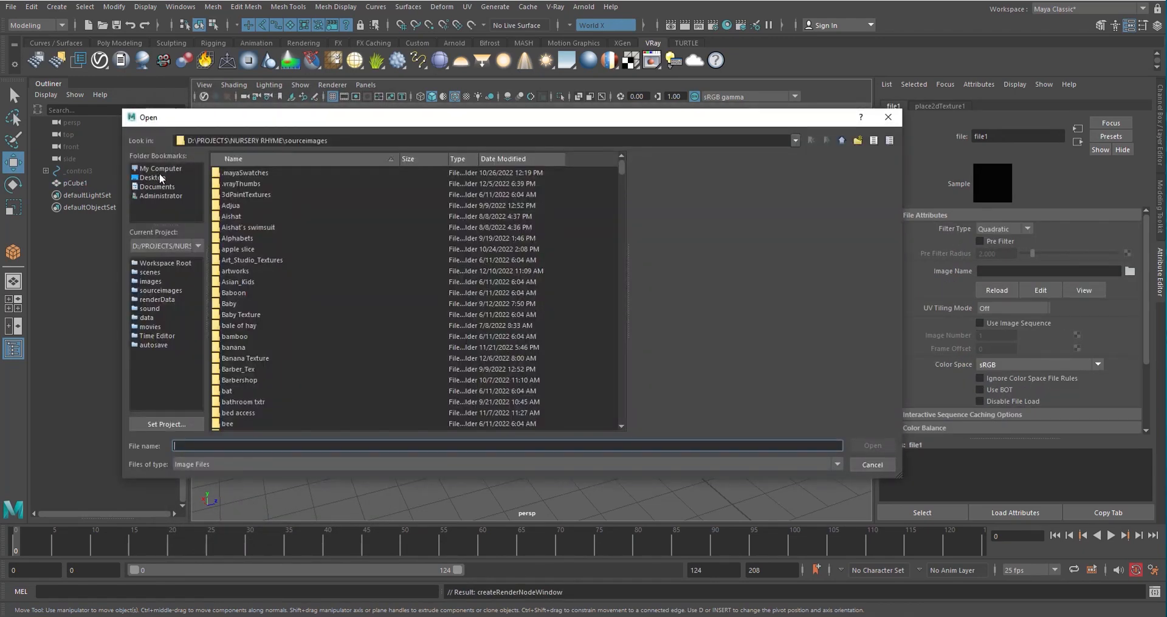
click(159, 178)
click(234, 272)
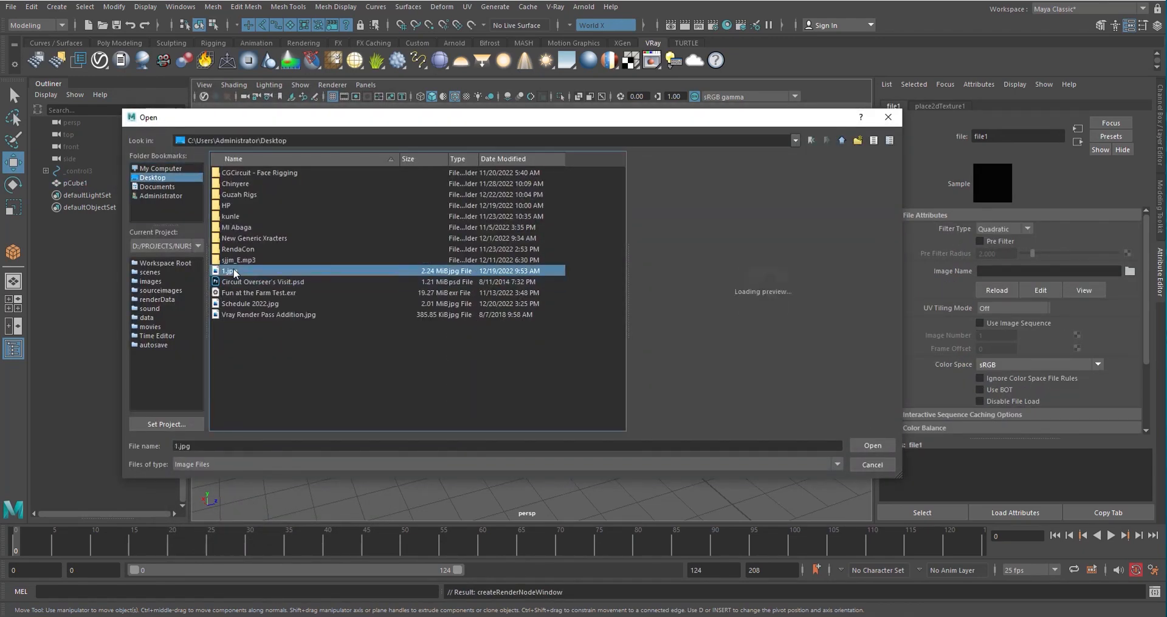
click(233, 282)
click(235, 304)
click(236, 314)
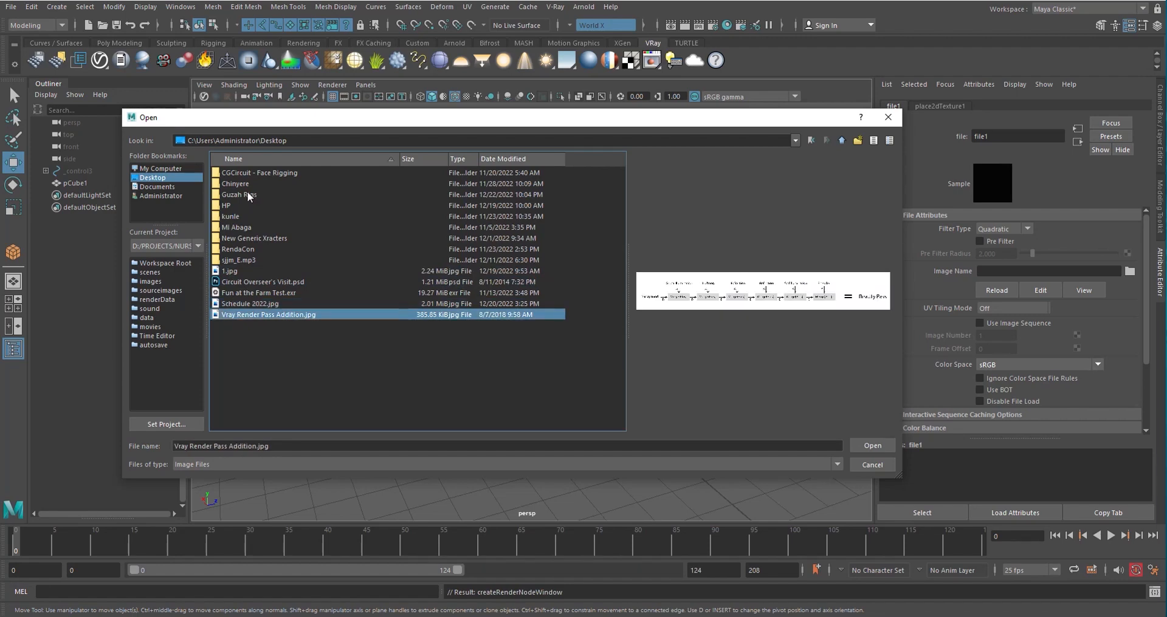
- Browse to the D:\My Tutorials Channel\Lessons folder for the File texture's image
click(176, 168)
double_click(250, 206)
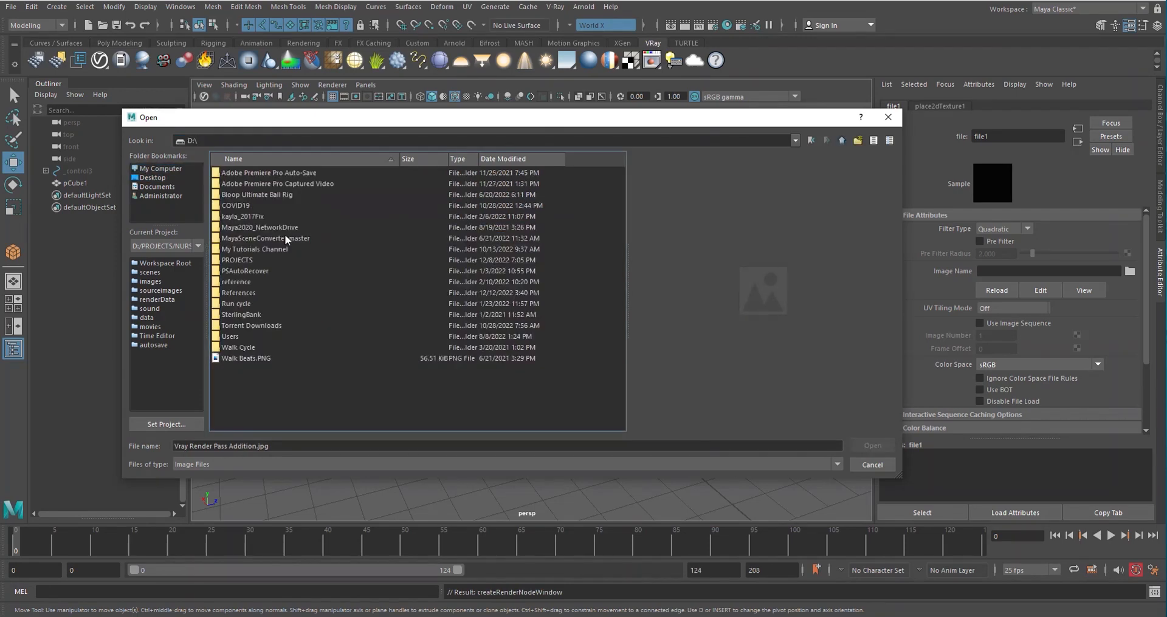
double_click(253, 249)
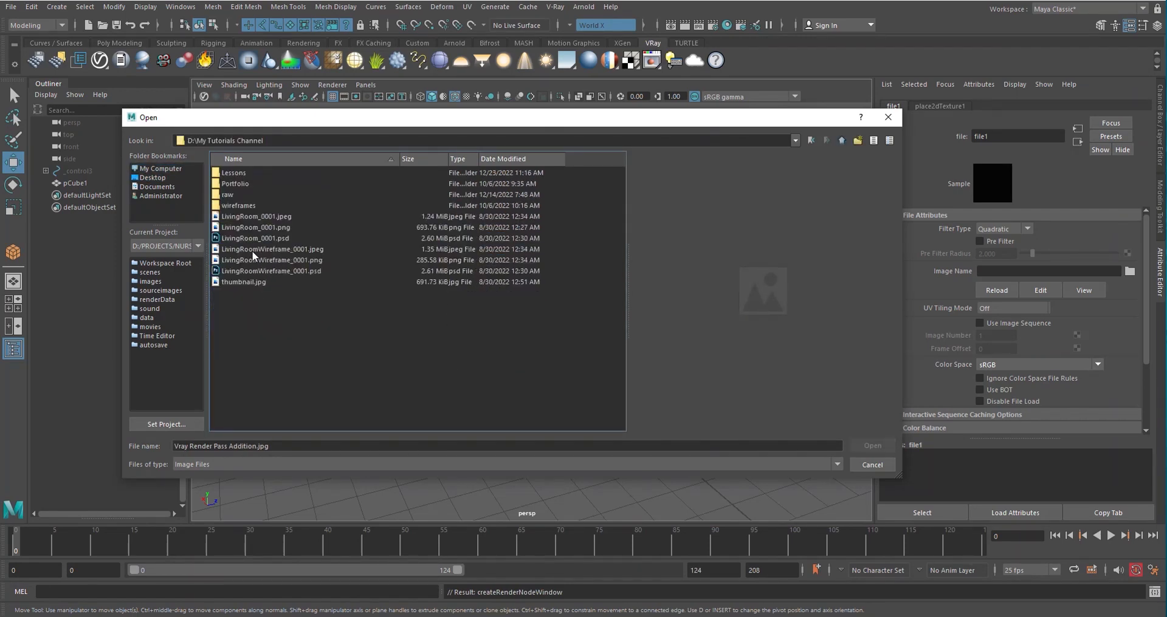
double_click(236, 173)
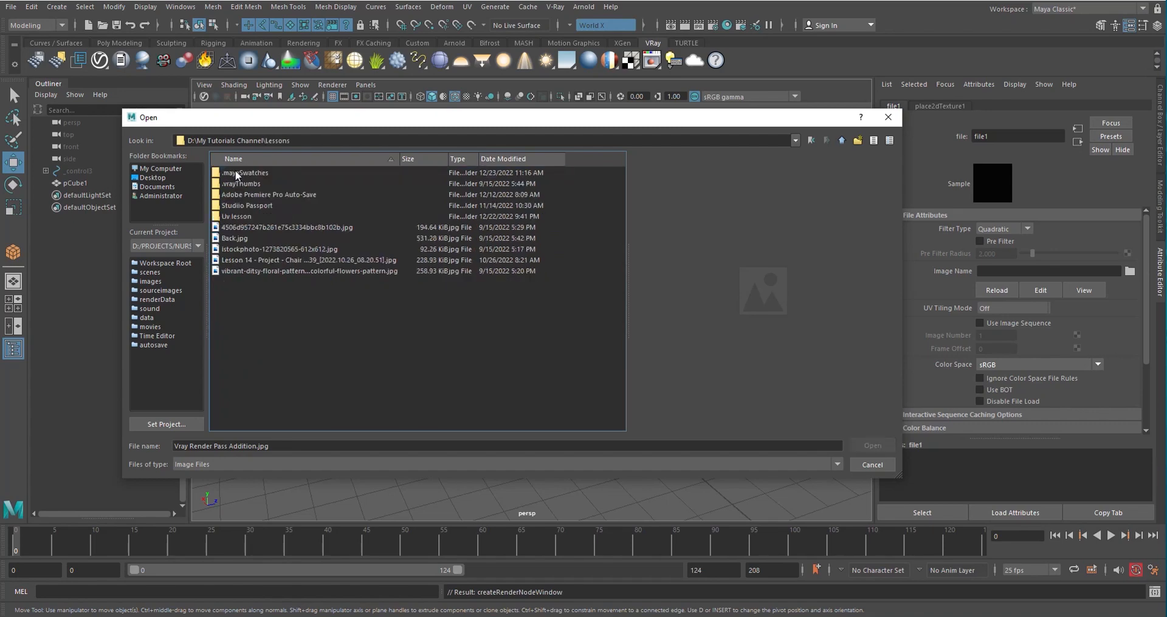
click(240, 228)
click(241, 238)
click(240, 228)
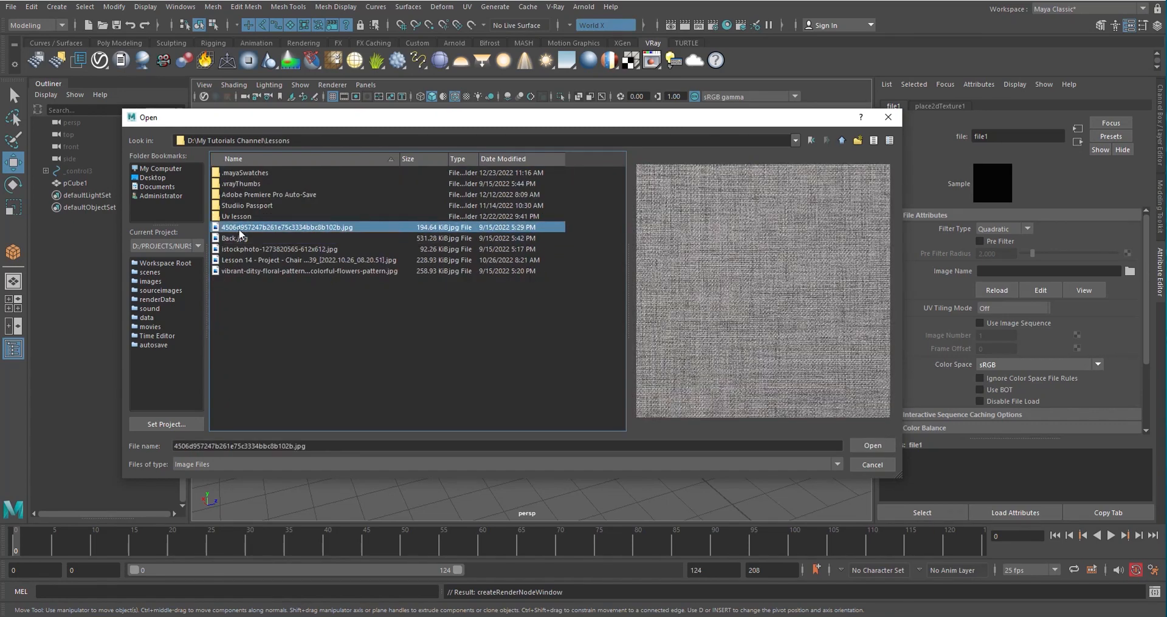
click(241, 239)
click(241, 249)
click(242, 260)
click(242, 249)
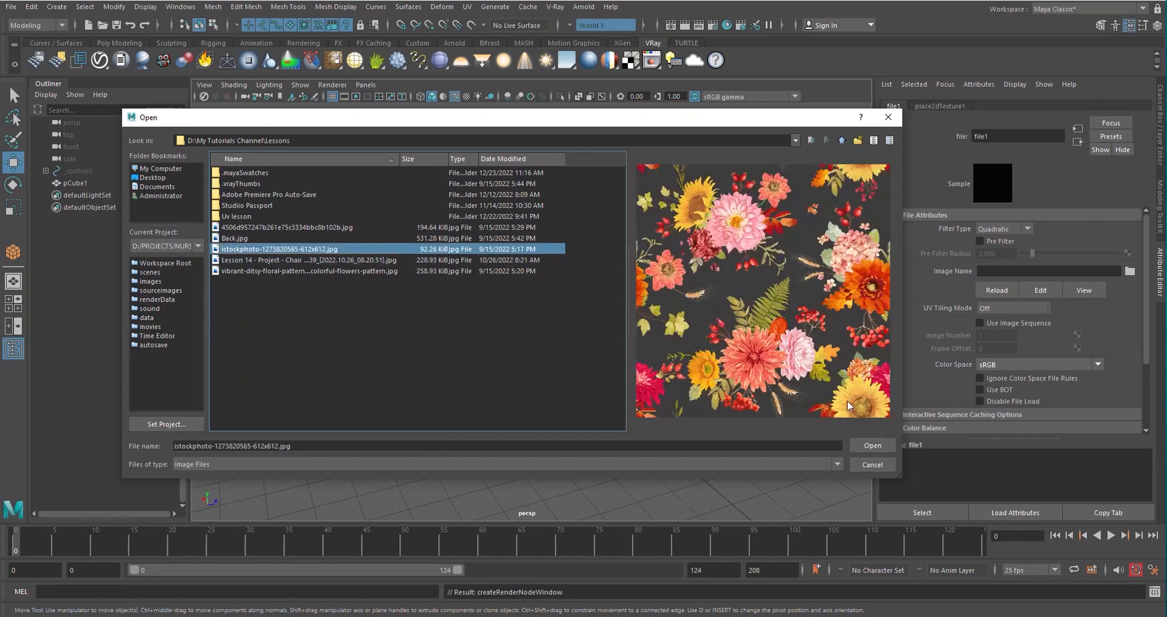
click(873, 445)
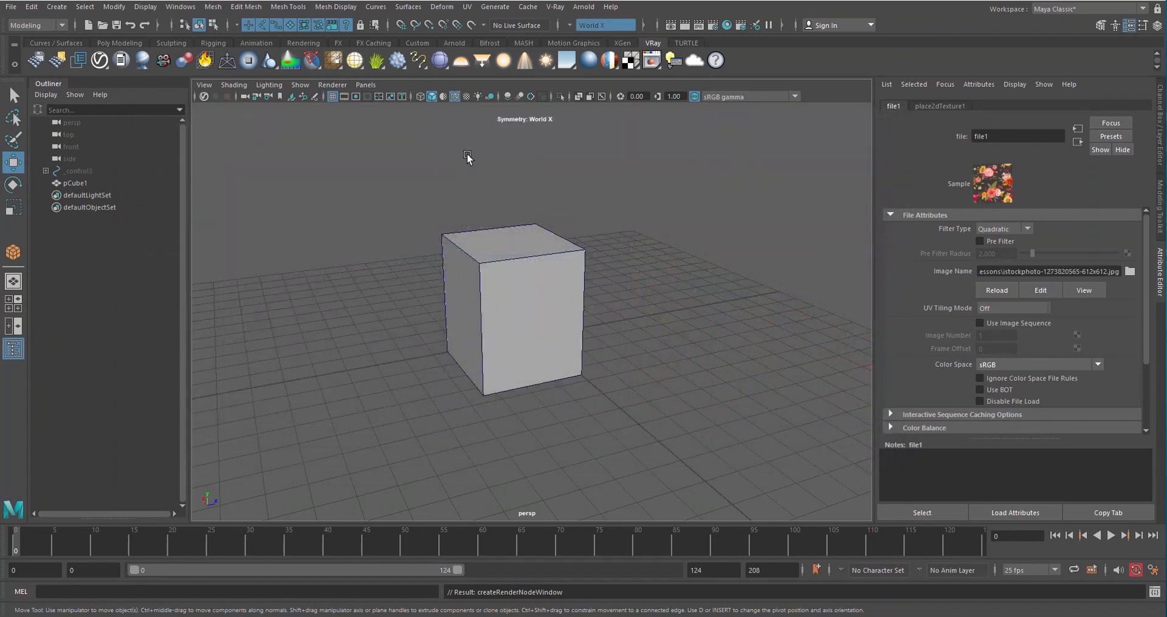
- Turn on textured display in the viewport and inspect the floral image on the cube's faces
click(466, 97)
alt+drag(722, 301, 601, 325)
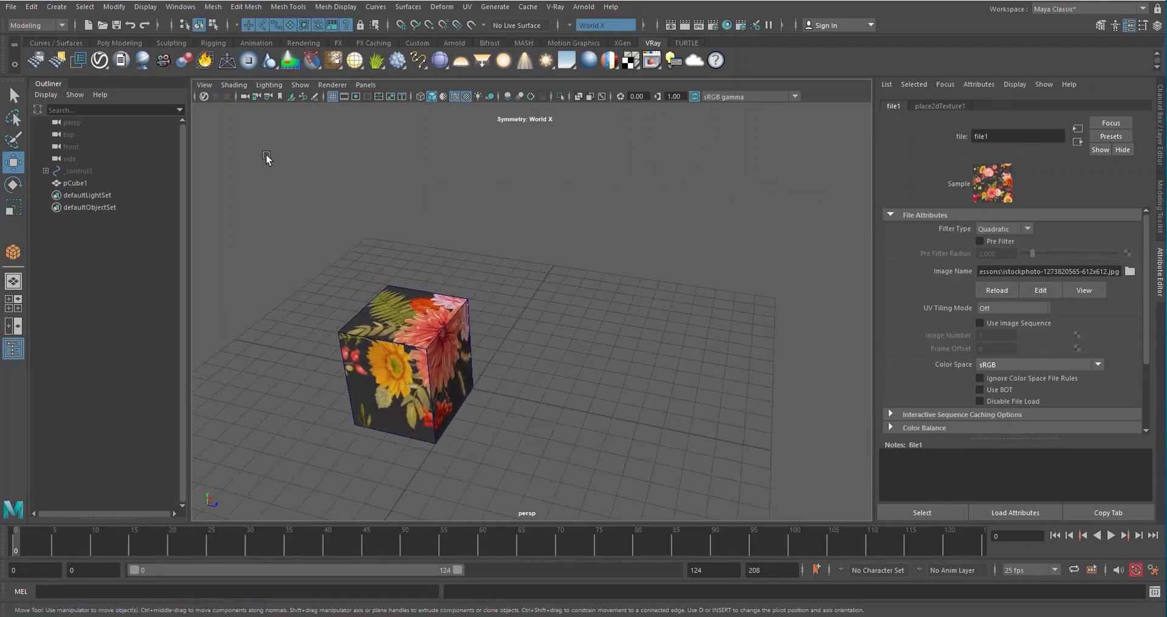
alt+drag(511, 283, 585, 229)
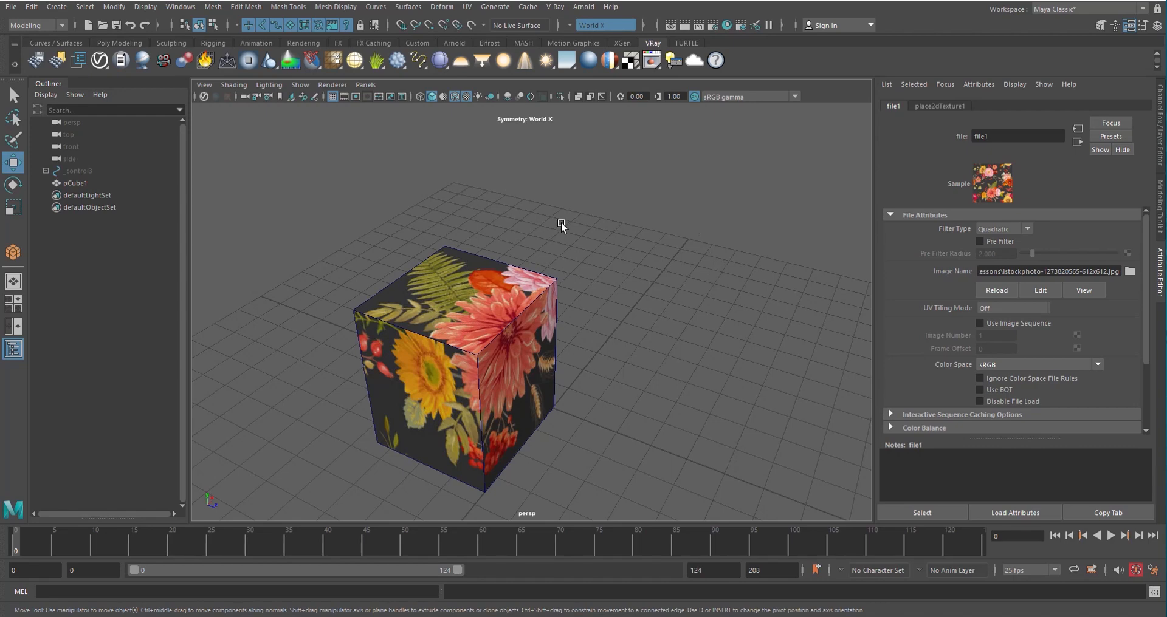
alt+drag(606, 227, 547, 216)
- Open the Content Browser and browse the modeling examples to the Bipeds folder of Sculpting Base Meshes
click(185, 7)
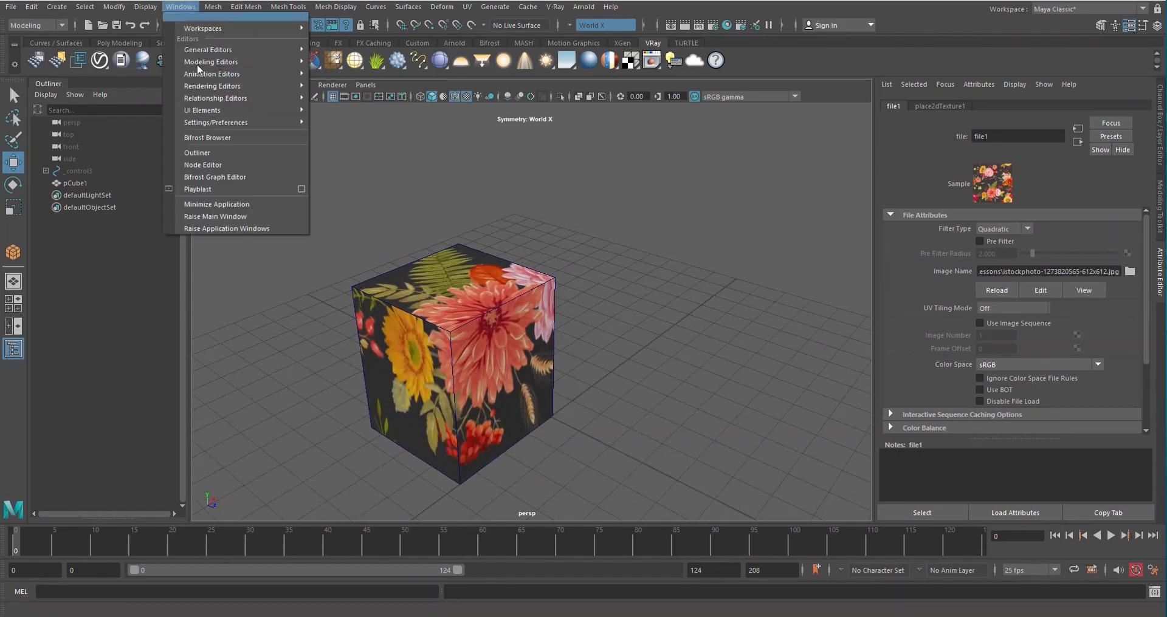
mouse_move(229, 52)
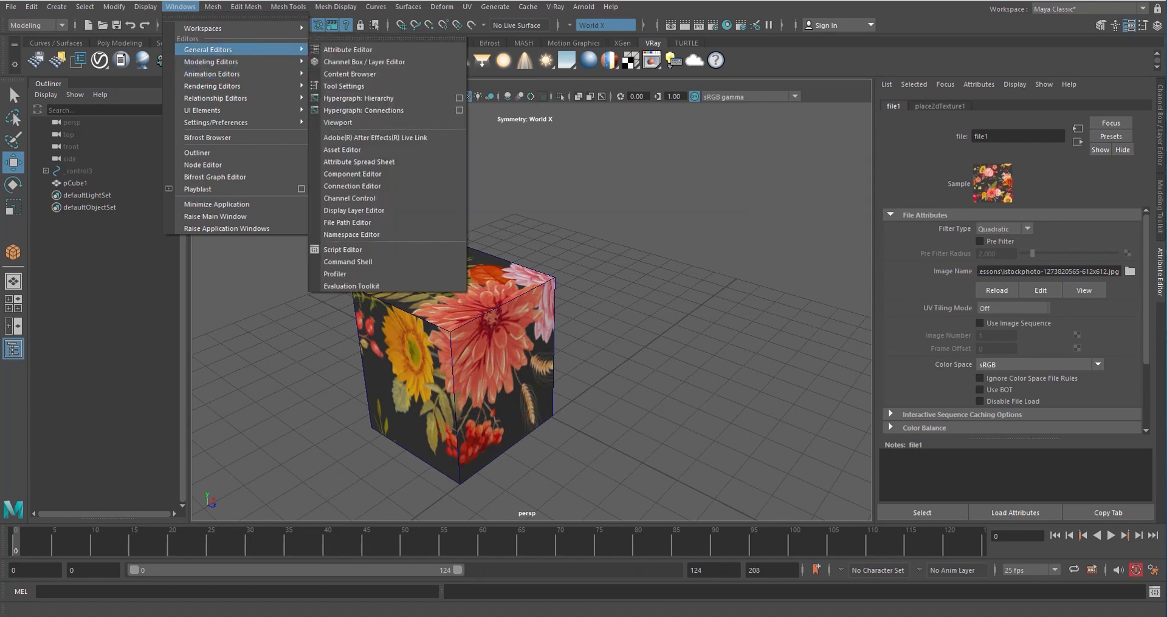
click(182, 6)
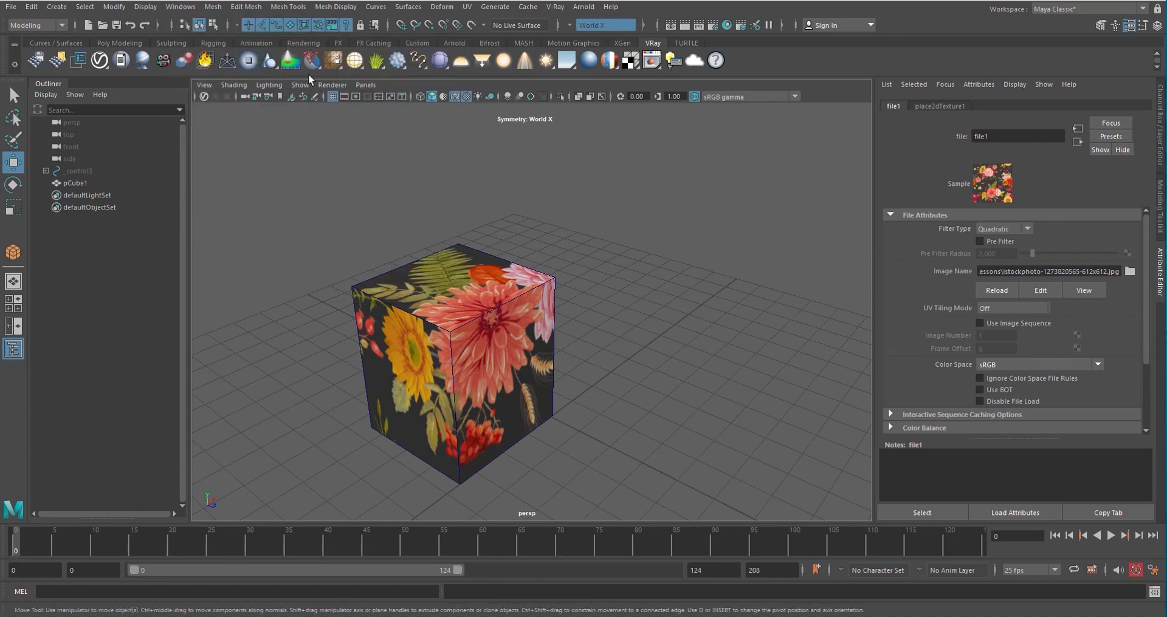
click(181, 7)
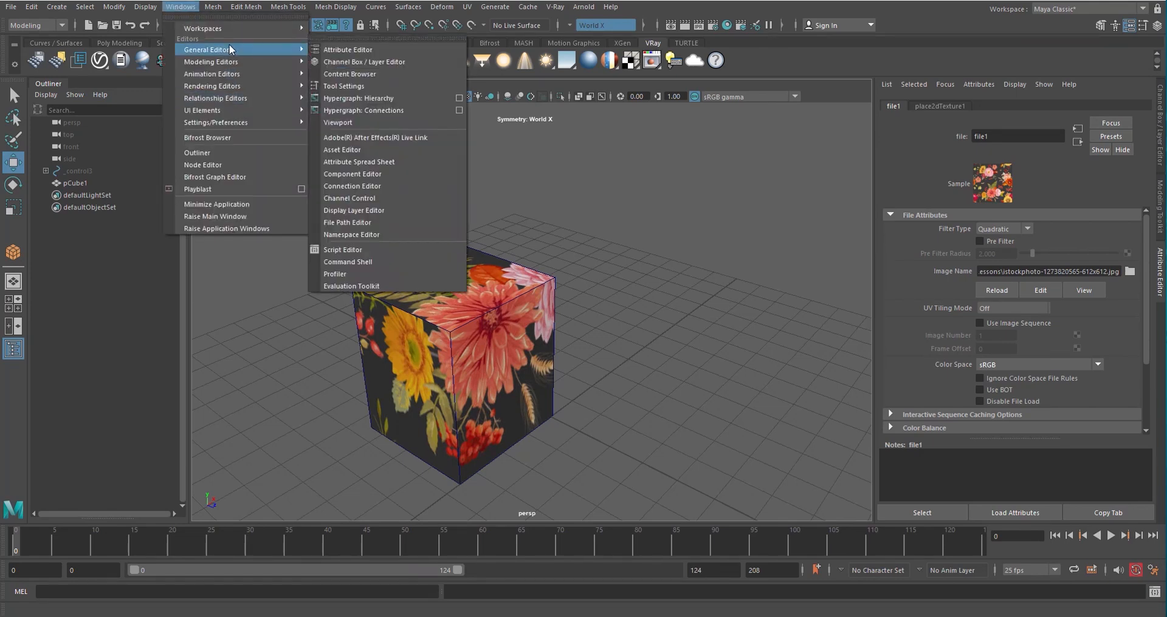
click(341, 73)
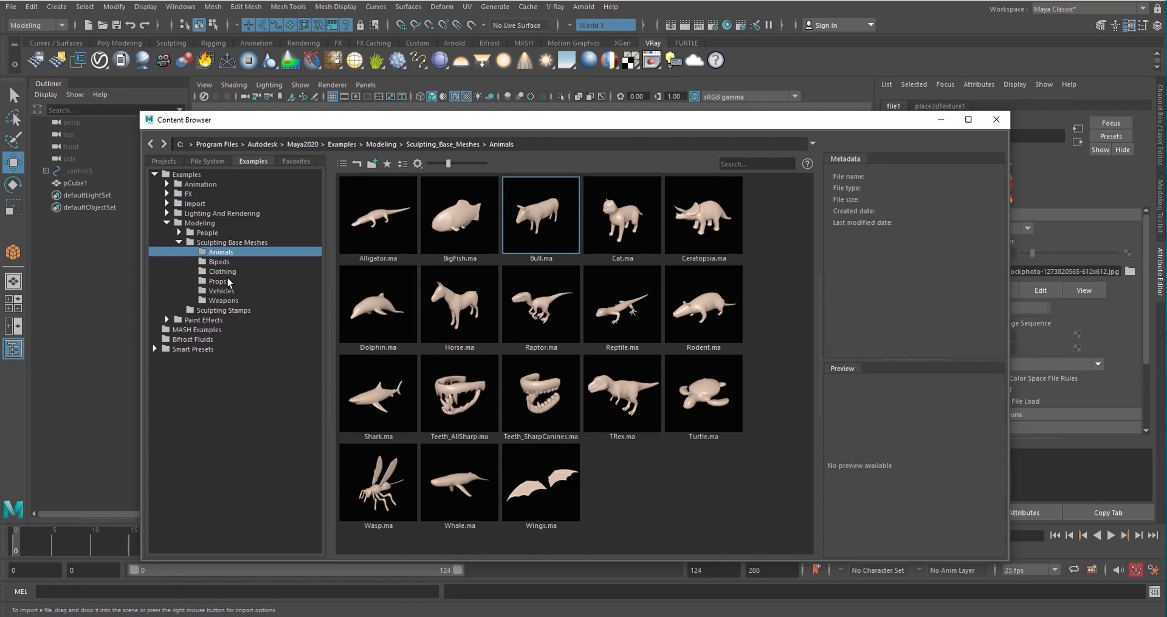
click(182, 235)
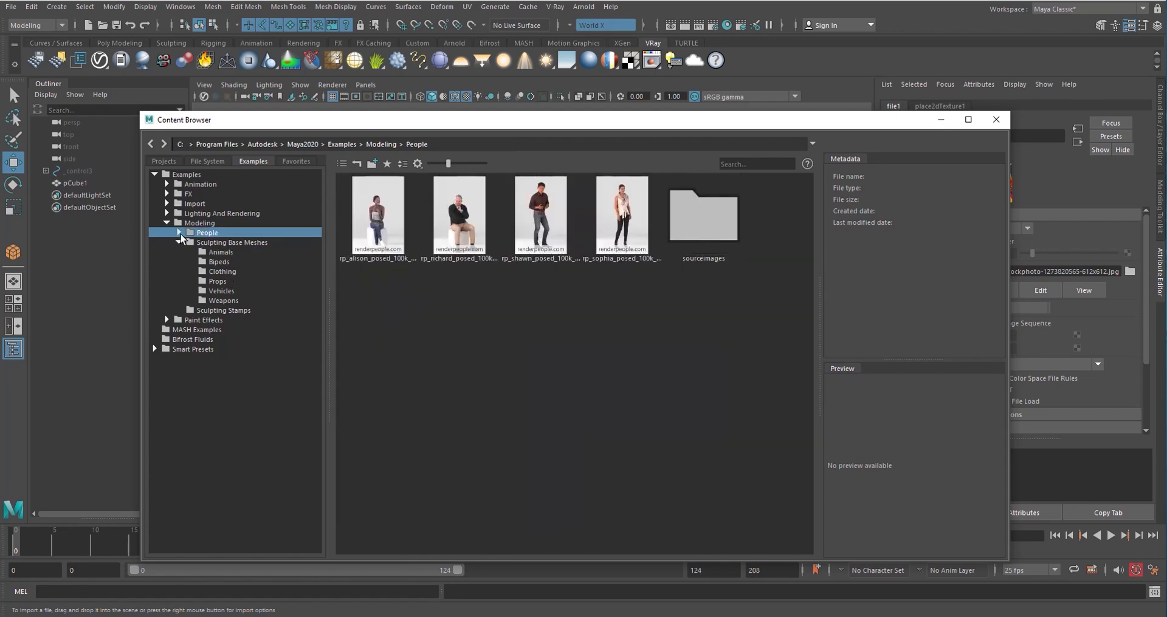
click(179, 234)
click(220, 262)
click(218, 272)
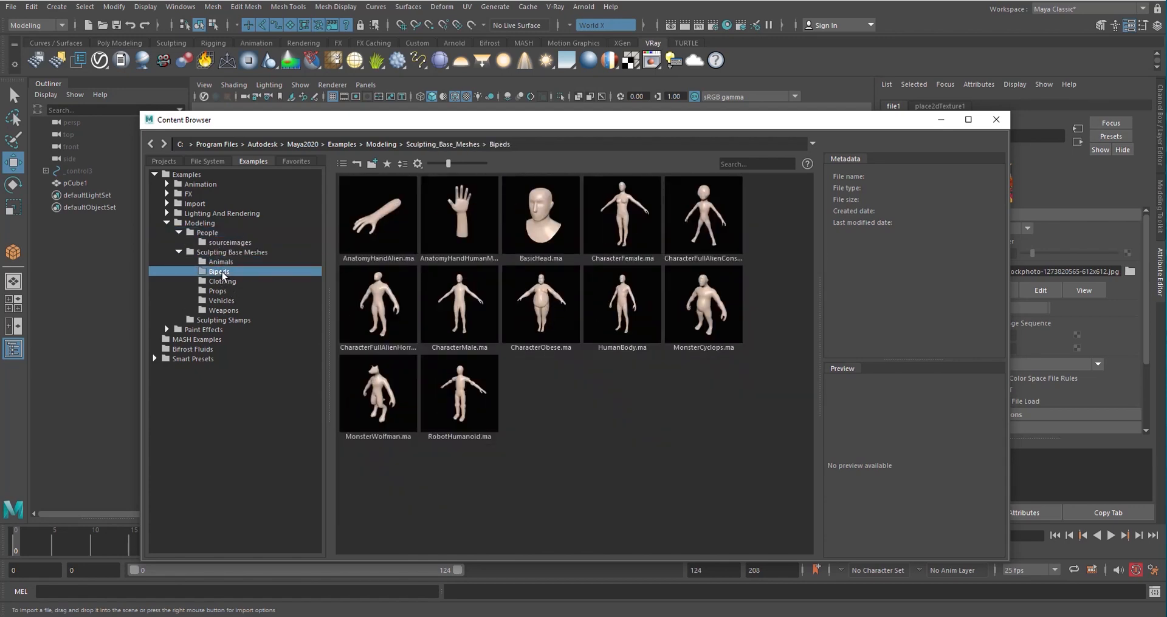
- Import BasicHead.ma into the scene, minimize the Content Browser and select the head mesh
click(540, 215)
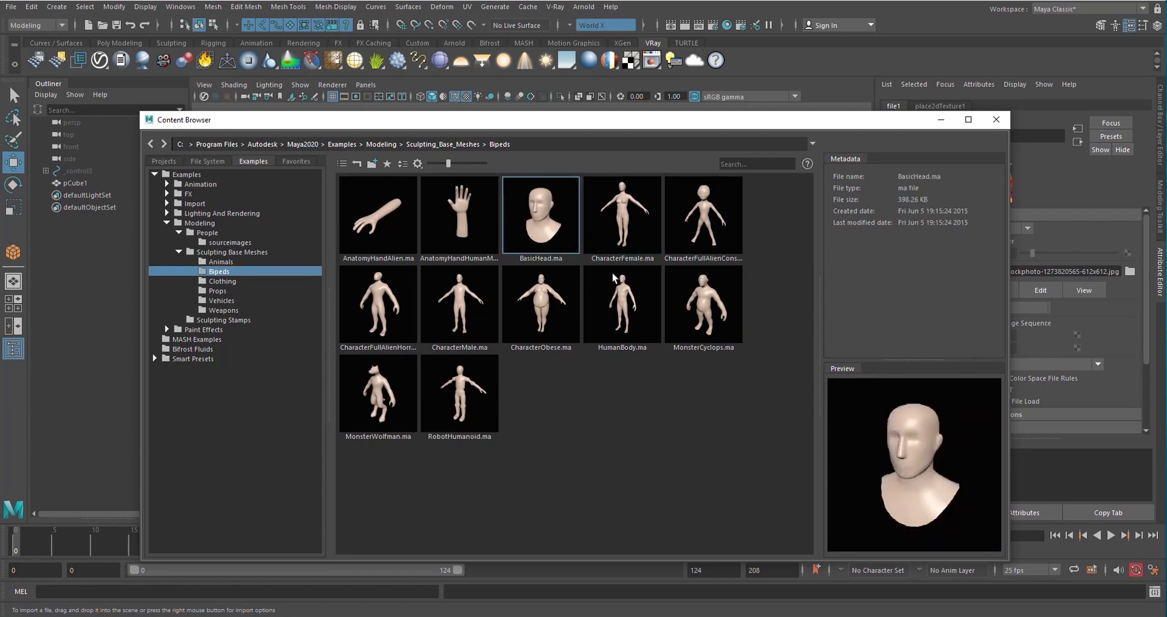
double_click(541, 197)
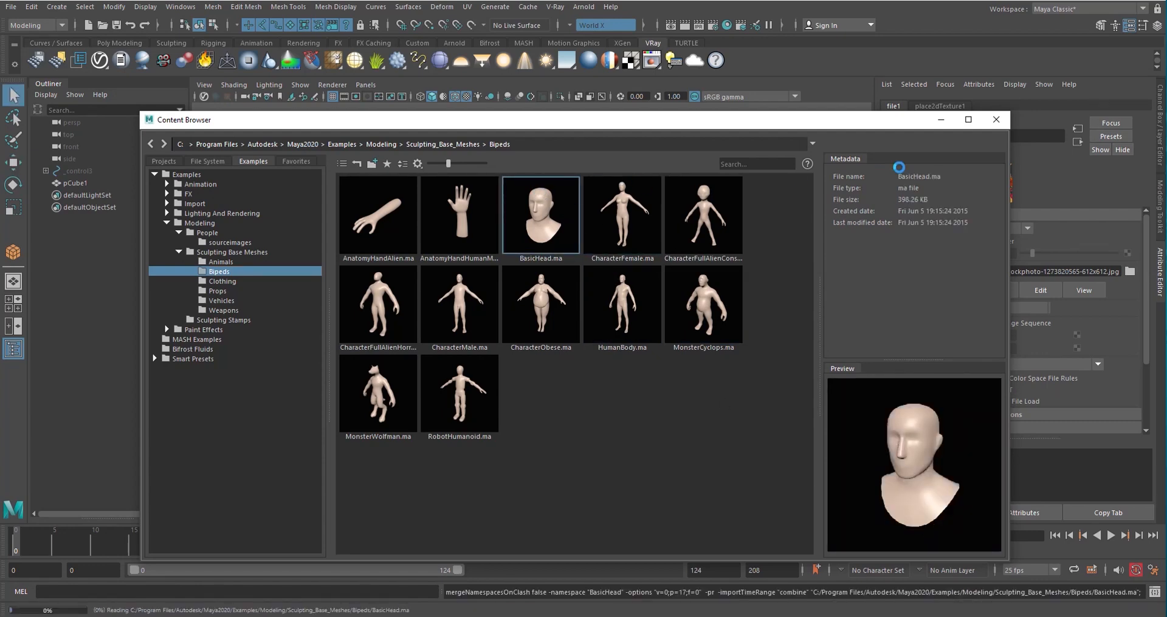
click(938, 122)
scroll(671, 302, down, 12)
alt+drag(673, 343, 703, 292)
scroll(541, 345, up, 8)
click(577, 331)
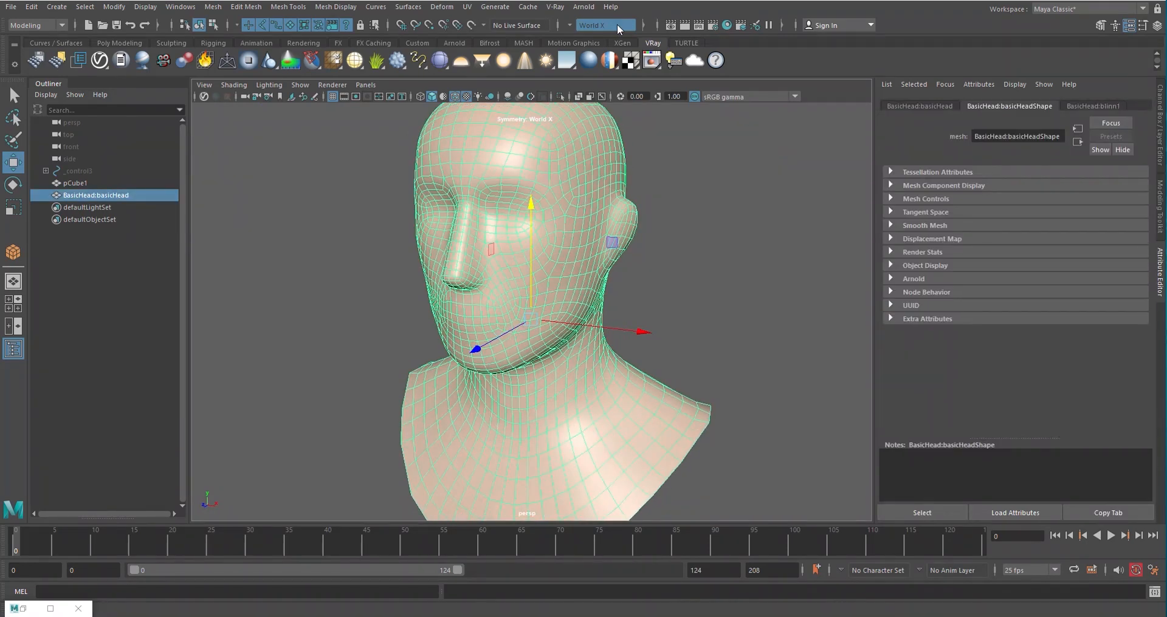
click(1088, 105)
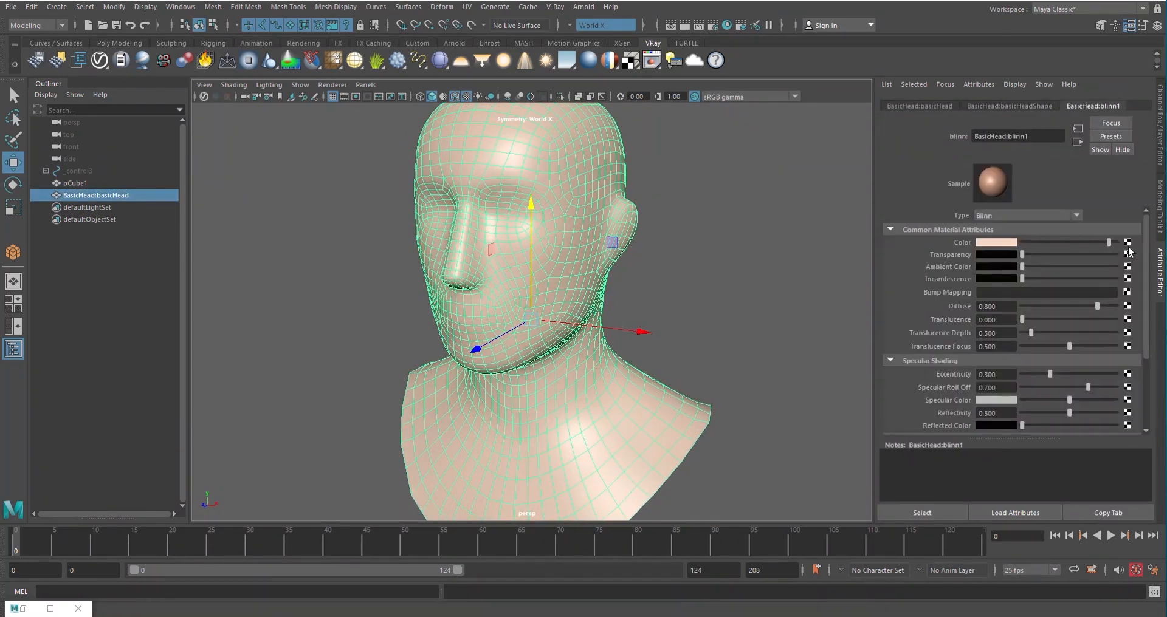
click(1127, 243)
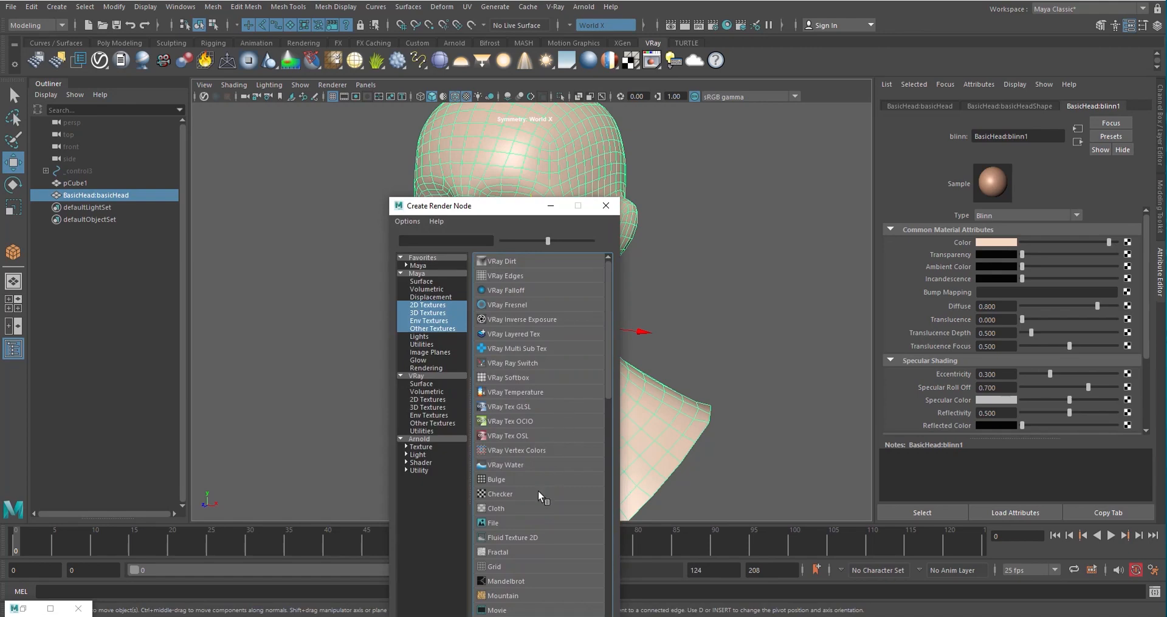
click(497, 523)
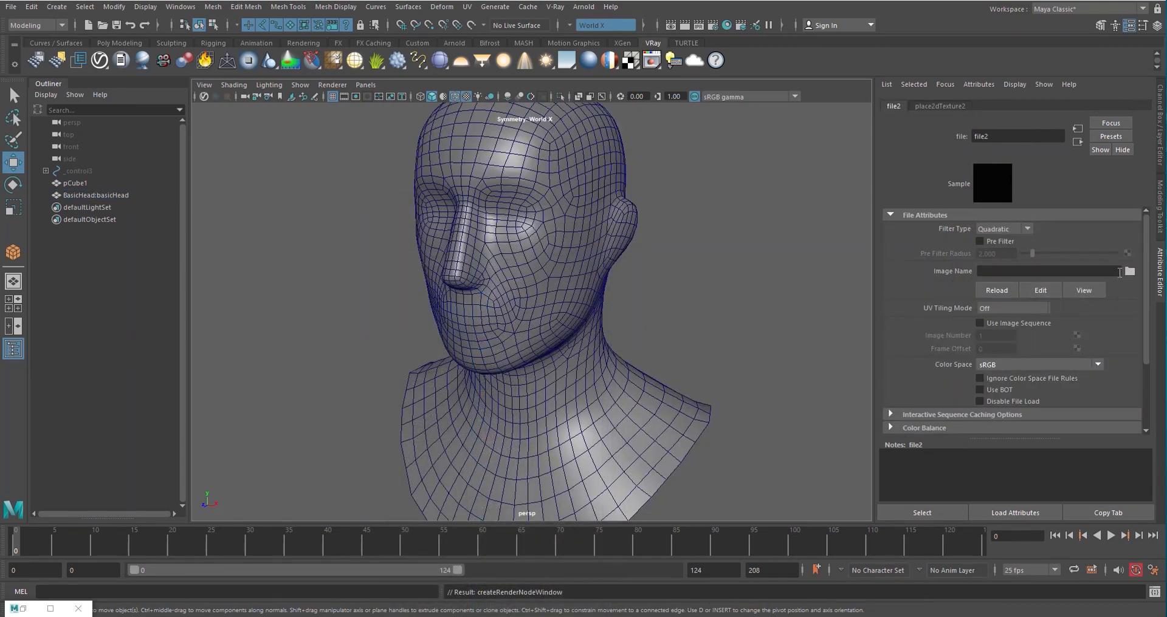
click(1129, 271)
click(272, 249)
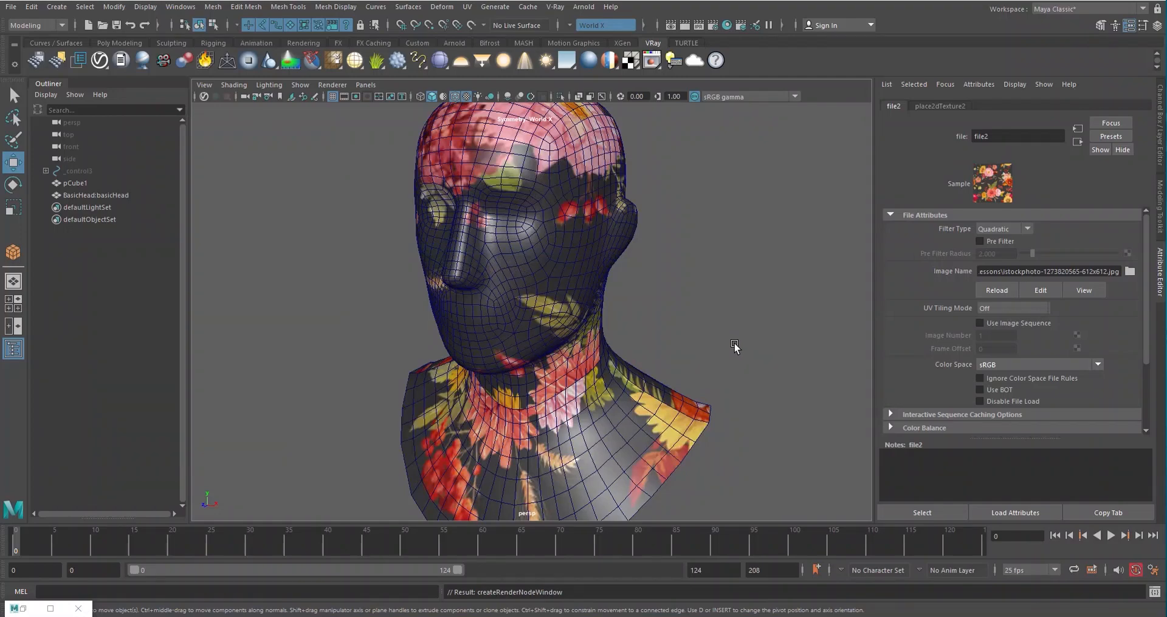
- Examine how the floral texture lies on the head's face, neck and shoulders from several angles
click(734, 343)
scroll(622, 280, up, 5)
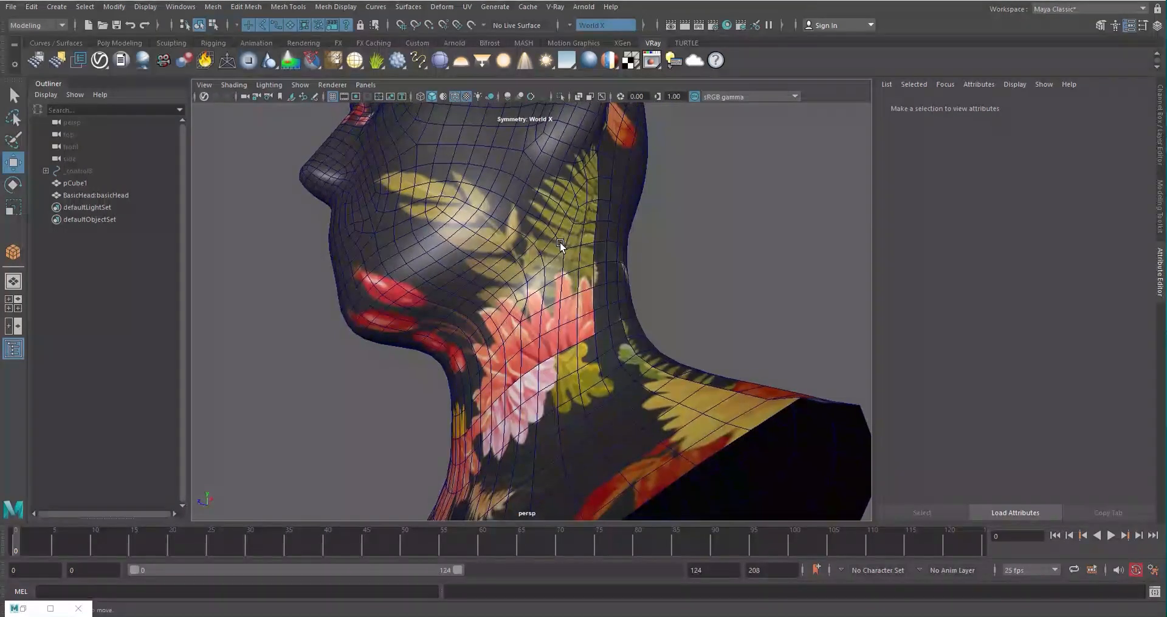
scroll(559, 242, down, 5)
alt+drag(559, 242, 523, 338)
scroll(589, 345, up, 5)
scroll(591, 331, down, 5)
scroll(529, 359, down, 5)
scroll(523, 338, up, 7)
- Set the Repeat UV of the head's texture placement to 5 in both directions
click(523, 337)
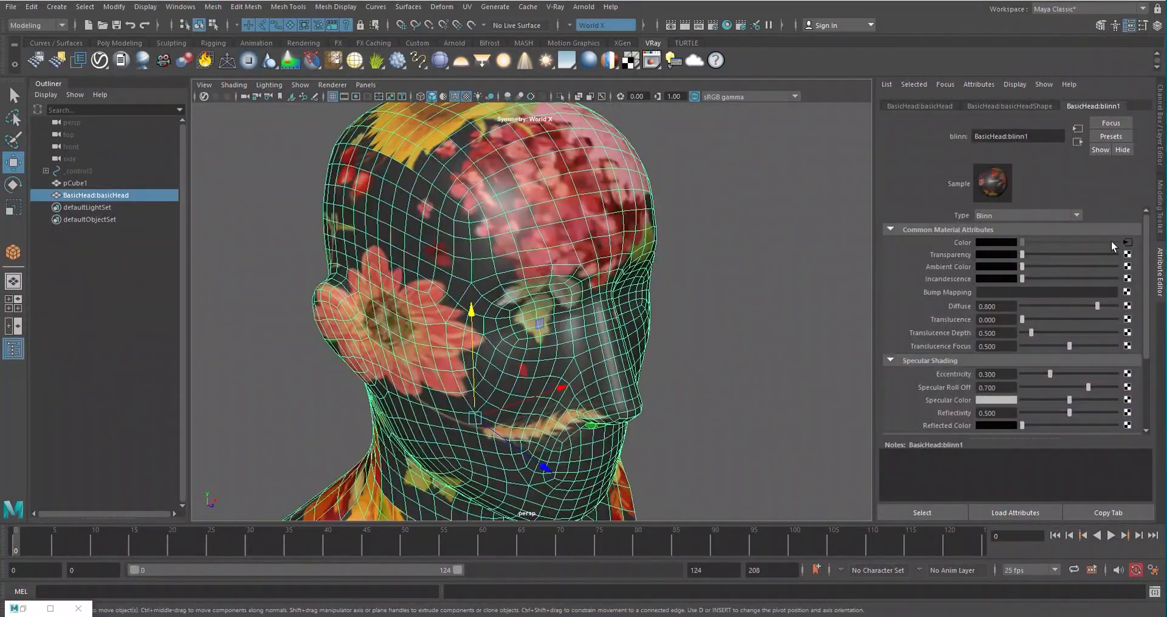
click(1128, 246)
click(943, 107)
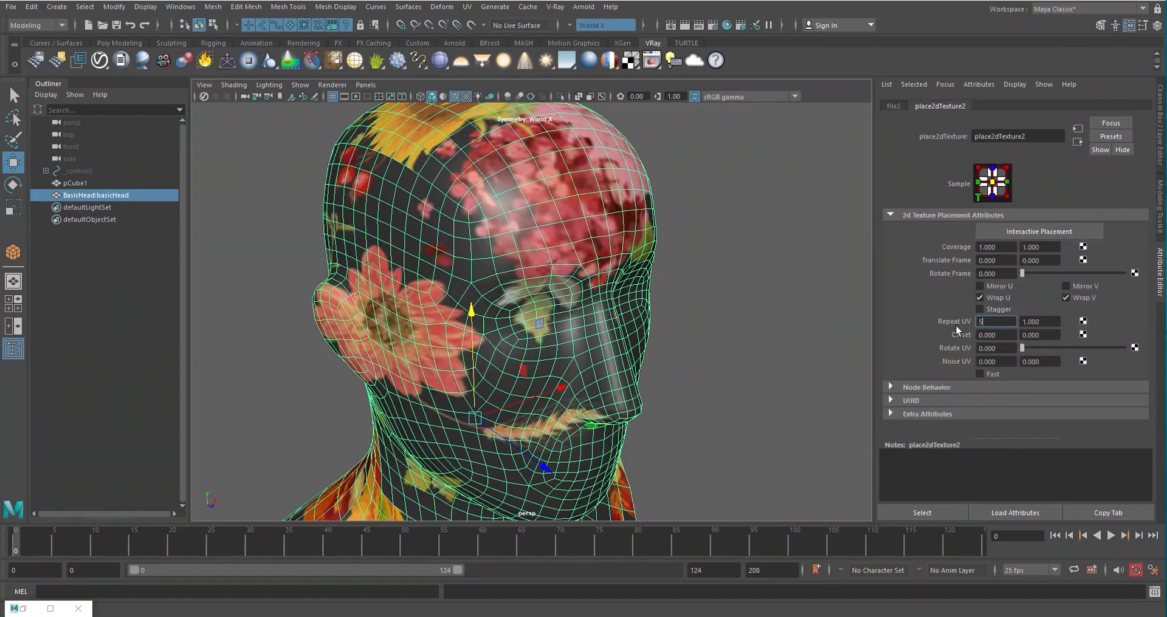
text(5)
key(Tab)
text(5)
key(Return)
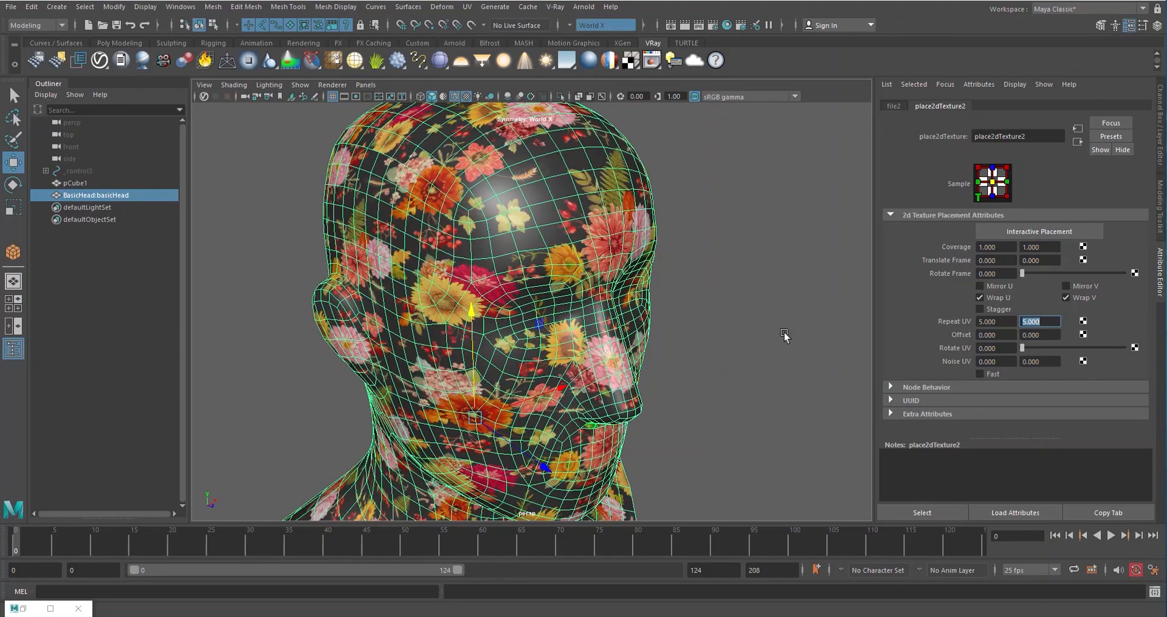
- Inspect the repeated floral pattern on the head up close and from a distance
click(682, 332)
scroll(610, 340, down, 5)
scroll(636, 319, up, 10)
scroll(614, 325, down, 6)
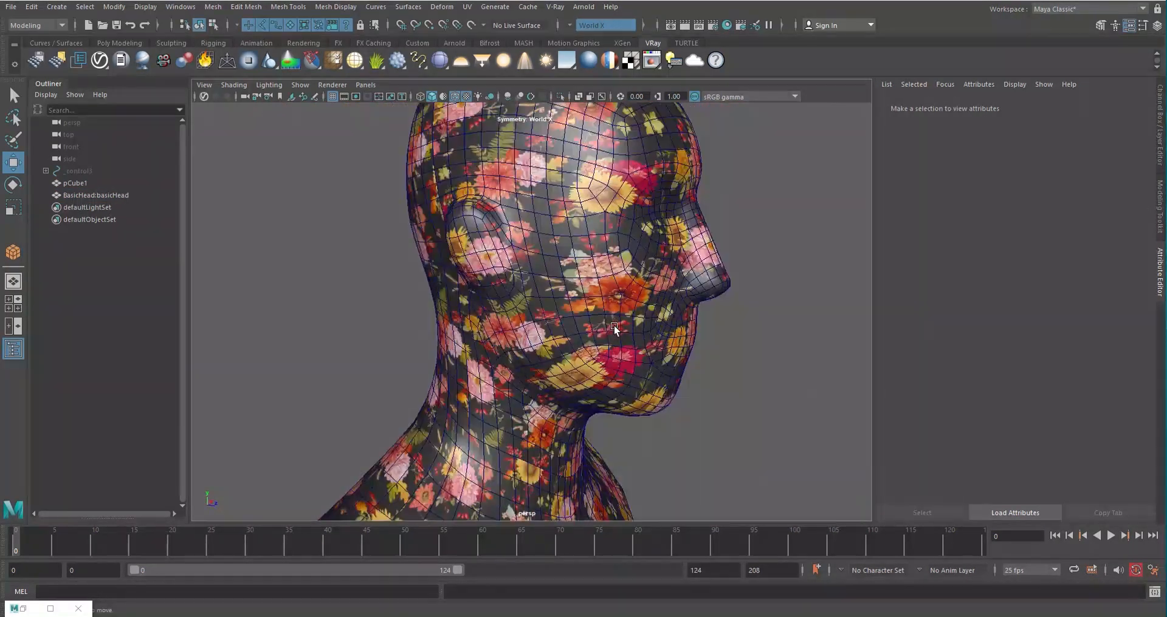
scroll(715, 353, down, 3)
scroll(609, 218, down, 3)
- Apply a Camera-based UV projection to the head mesh
click(560, 190)
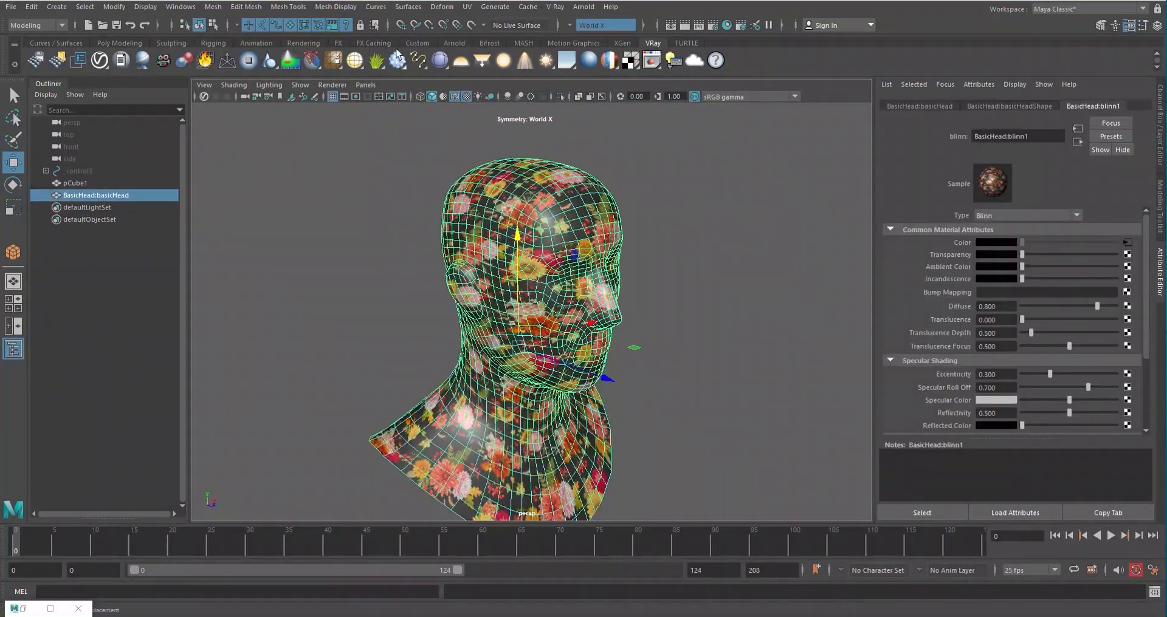
click(467, 7)
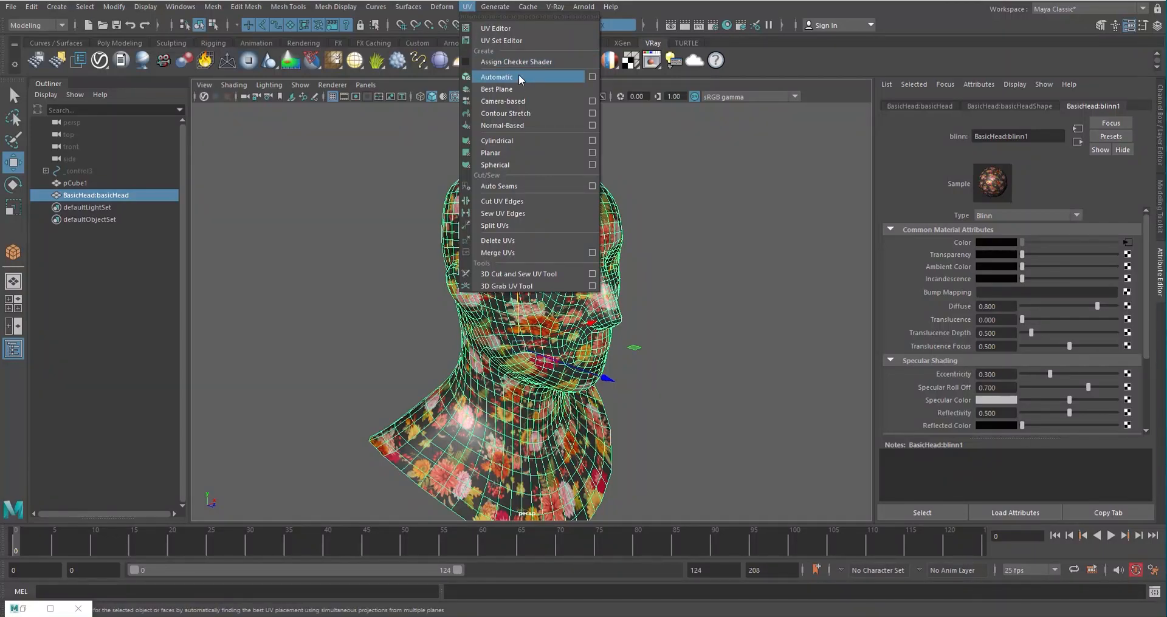
click(517, 102)
- Examine the camera-projected texture around the head and neck from several angles, then return to object mode
click(721, 271)
scroll(720, 274, up, 4)
alt+drag(690, 279, 842, 257)
alt+middle_drag(664, 286, 638, 195)
alt+drag(638, 195, 499, 258)
scroll(623, 294, up, 4)
scroll(589, 274, down, 6)
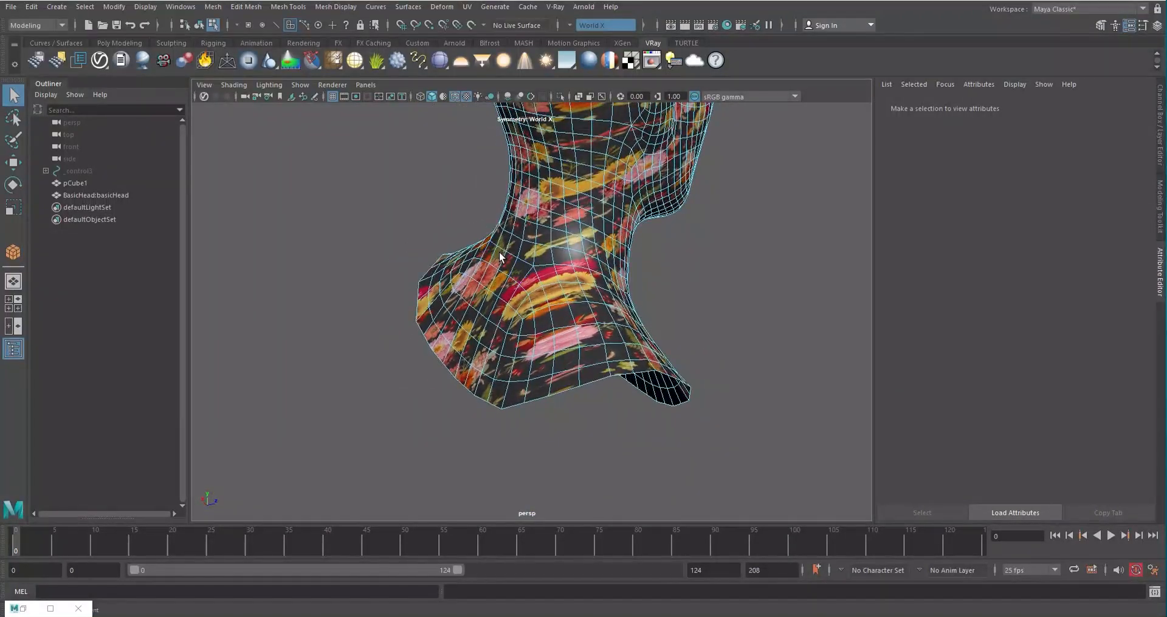
alt+drag(618, 273, 577, 231)
right_drag(621, 192, 673, 183)
key(a)
- Open the recent scene Chair.0001.mb from the Lessons folder
click(11, 7)
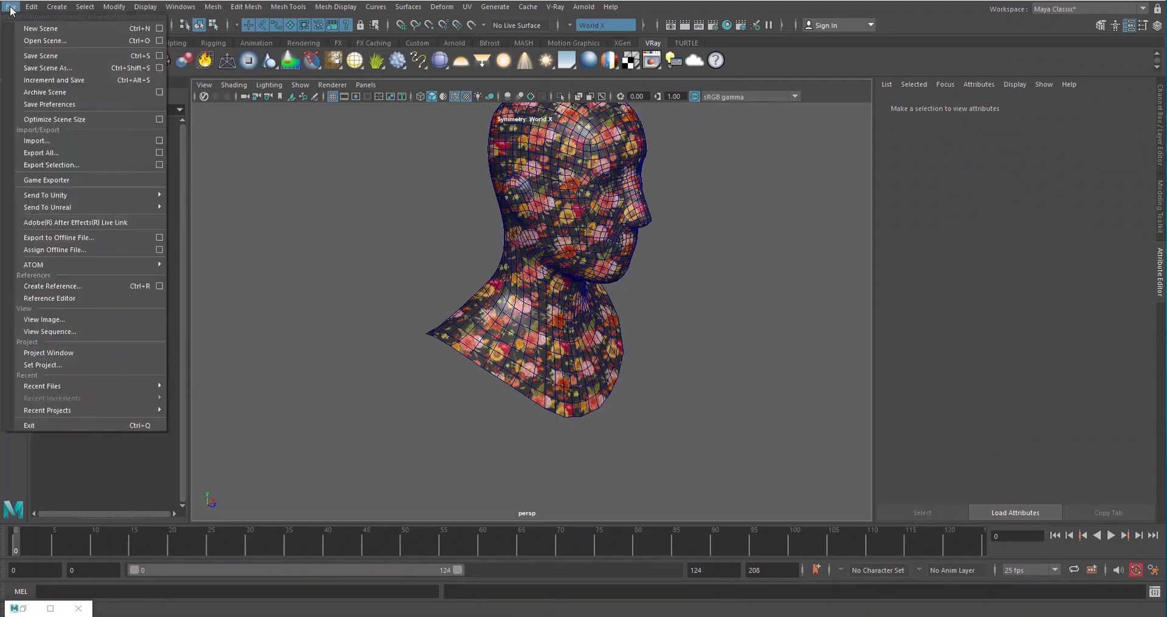
mouse_move(146, 391)
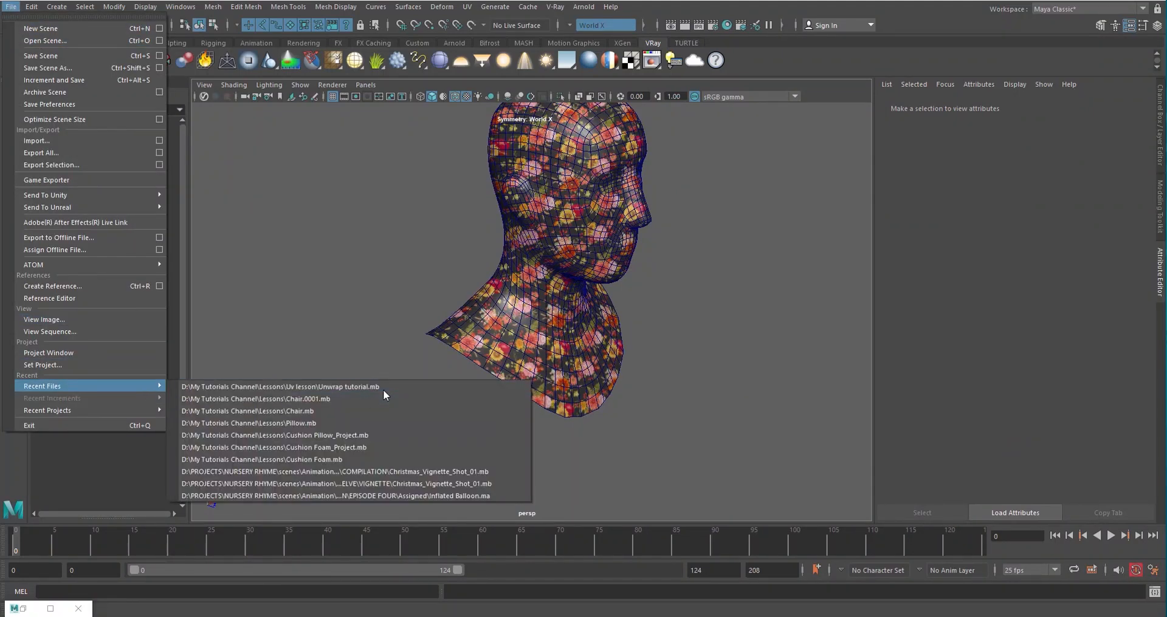
click(339, 399)
click(581, 311)
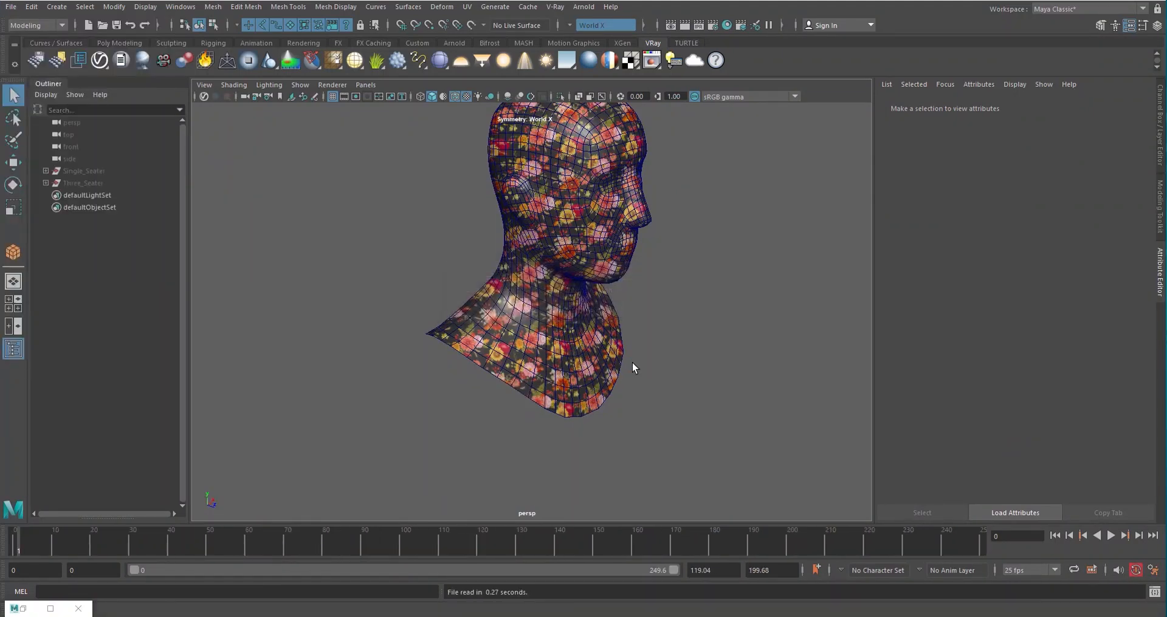
- Make the hidden Single_Seater group visible and frame the armchair and its pillow
click(92, 171)
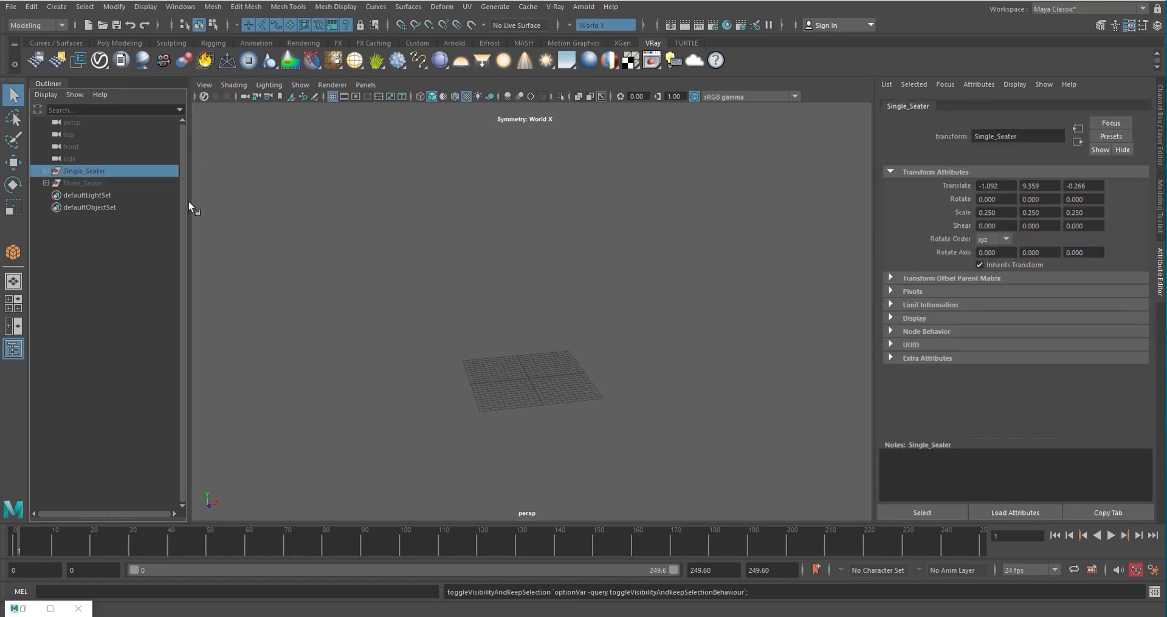
key(f)
click(793, 353)
scroll(487, 254, up, 3)
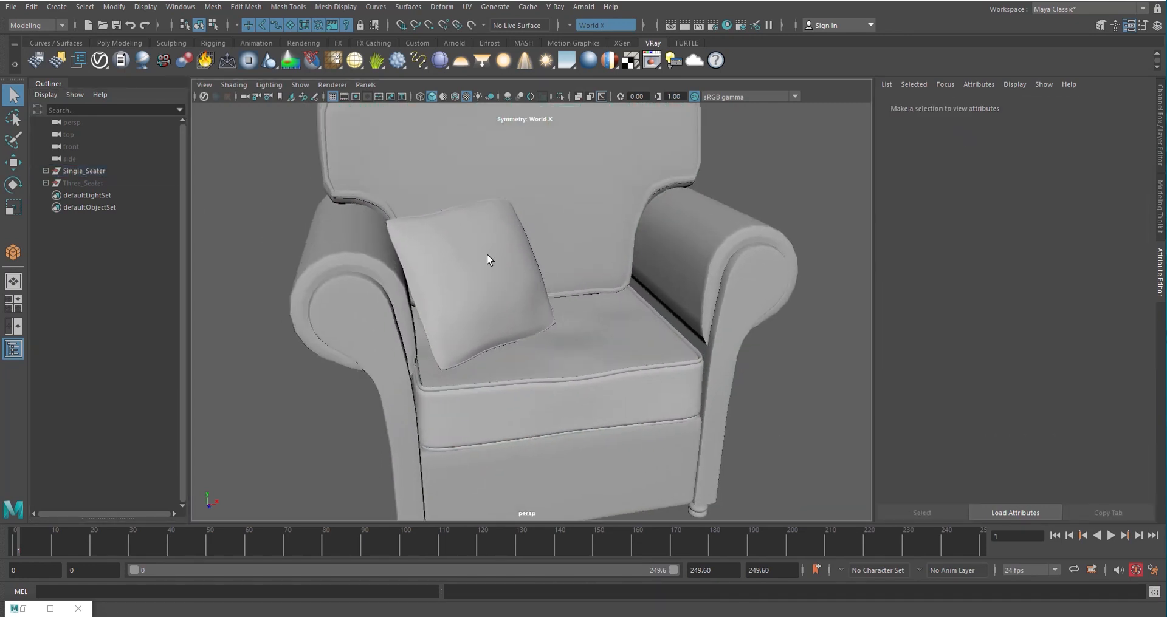
- Connect a File texture to the Diffuse Color of the V-Ray material on the armchair's seat cushion
click(487, 254)
scroll(526, 231, up, 5)
alt+drag(526, 245, 538, 391)
scroll(418, 234, down, 5)
click(573, 391)
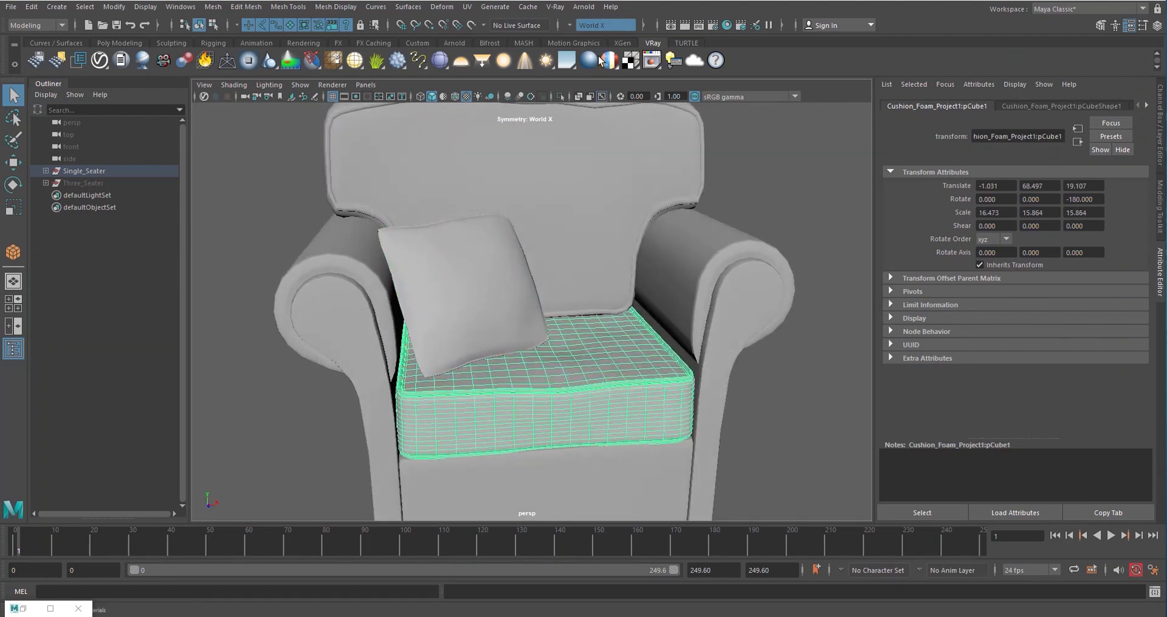
click(1146, 105)
click(1090, 105)
click(1127, 241)
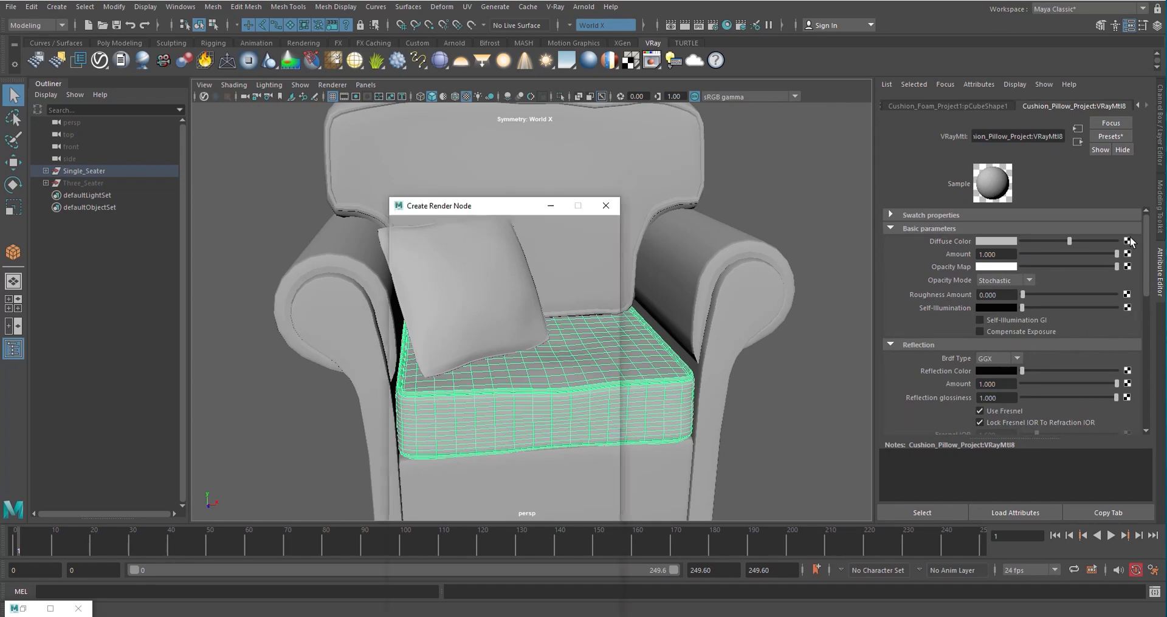
click(492, 523)
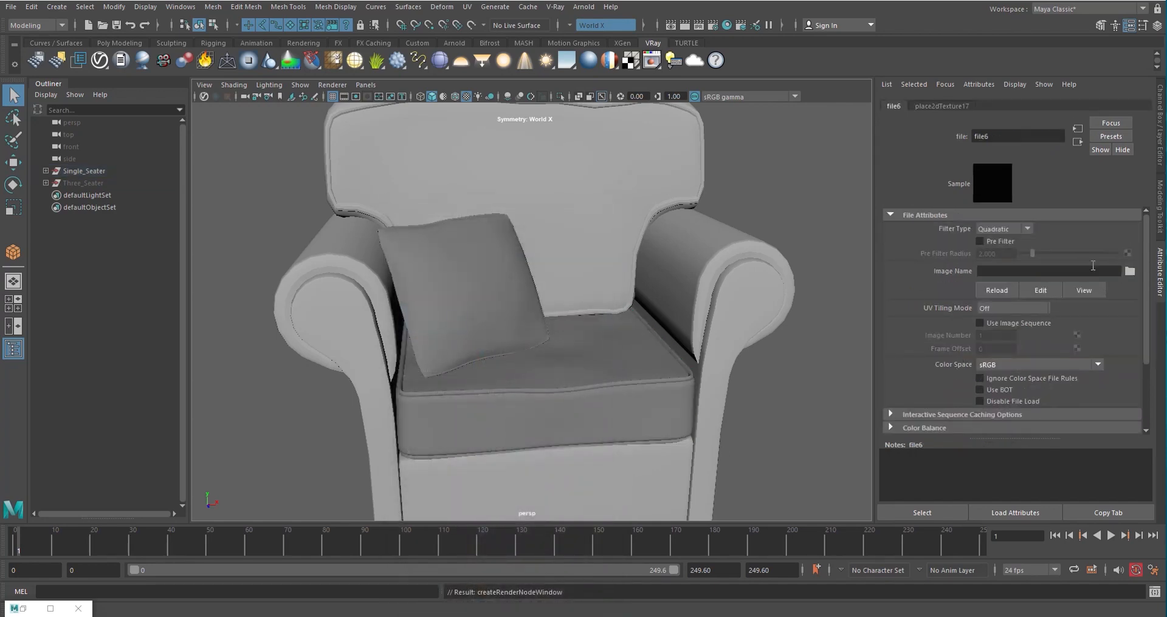
click(1130, 271)
click(295, 260)
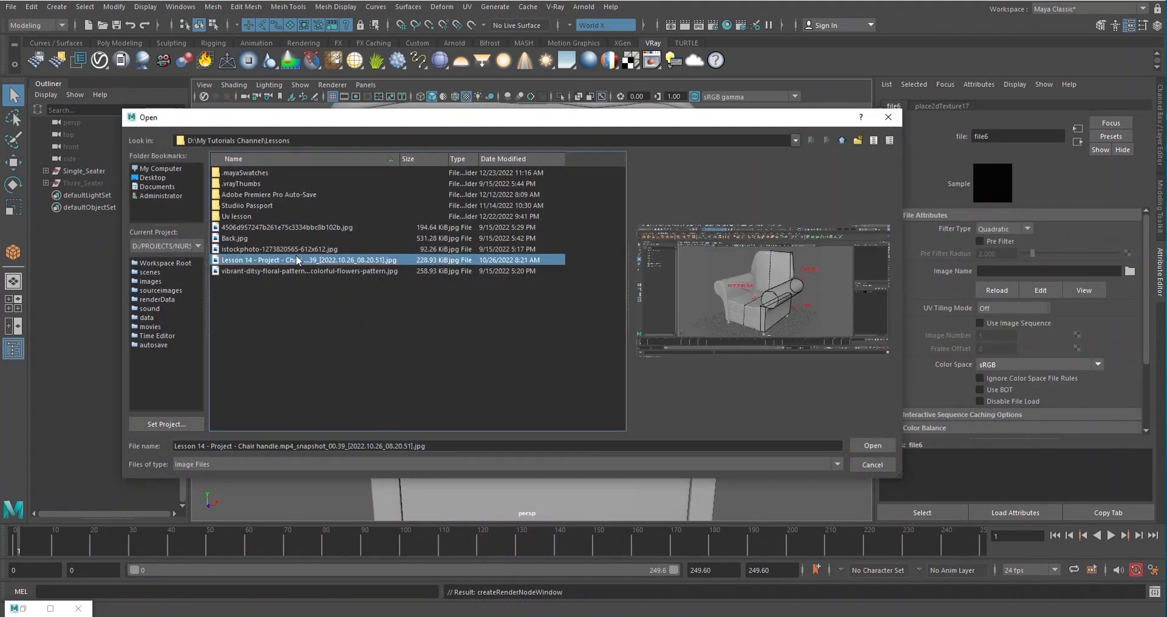
click(299, 250)
click(873, 446)
- Examine how the floral texture stretches and mirrors over the seat cushion and the pillow, from several angles and up close
scroll(691, 333, up, 5)
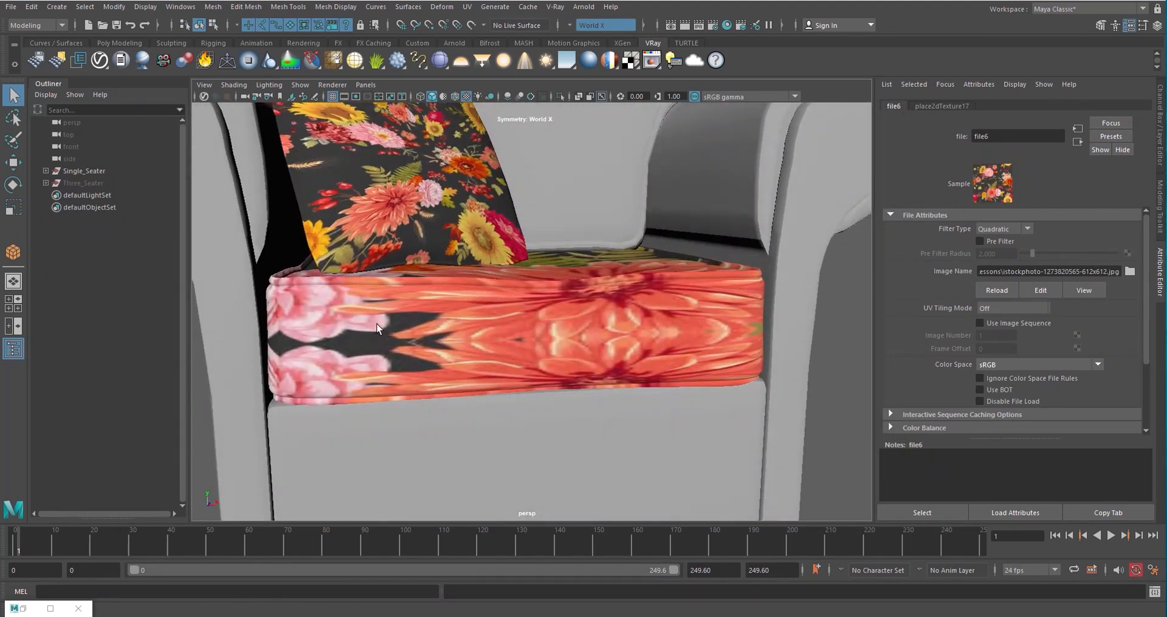
alt+drag(468, 329, 557, 384)
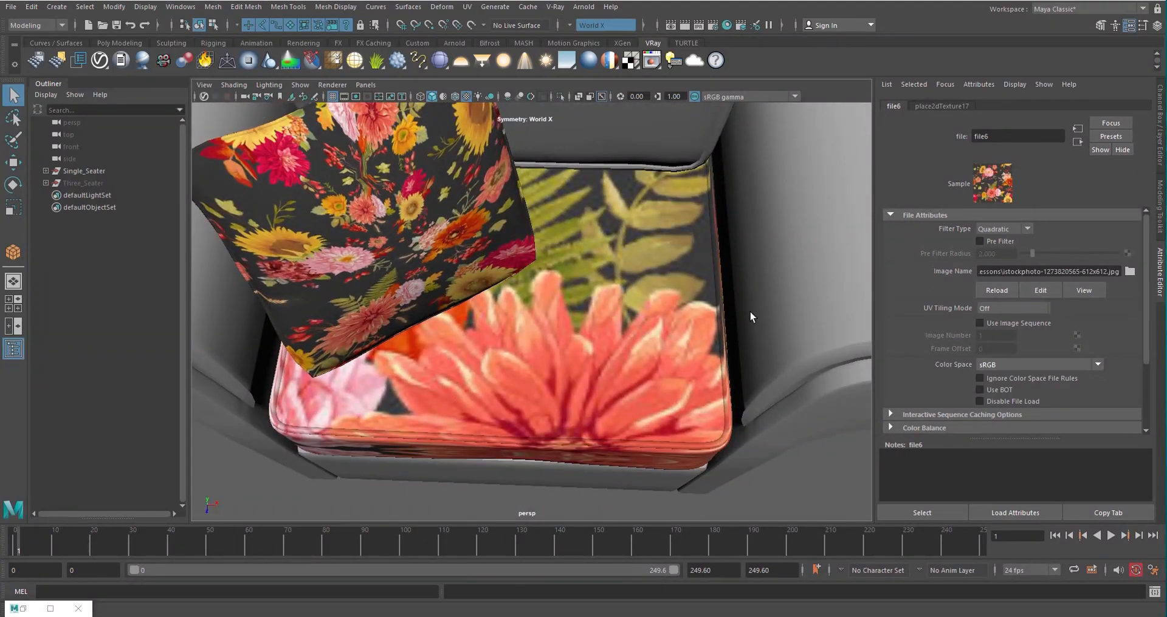
click(596, 367)
alt+drag(602, 317, 522, 269)
scroll(496, 283, up, 5)
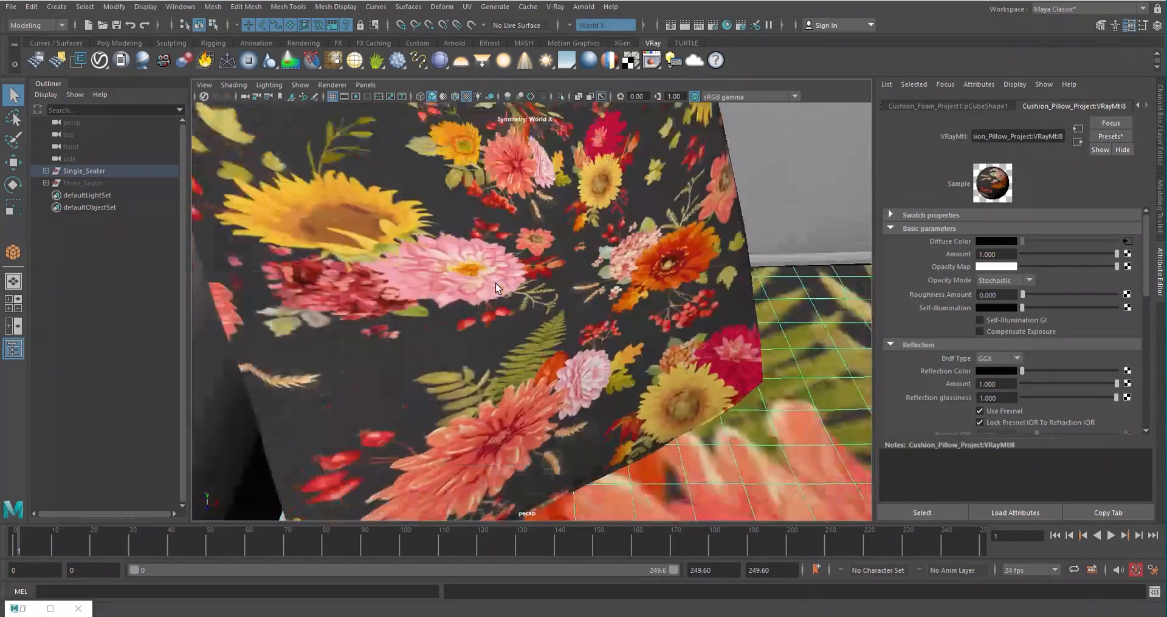
scroll(443, 260, down, 5)
scroll(505, 220, up, 5)
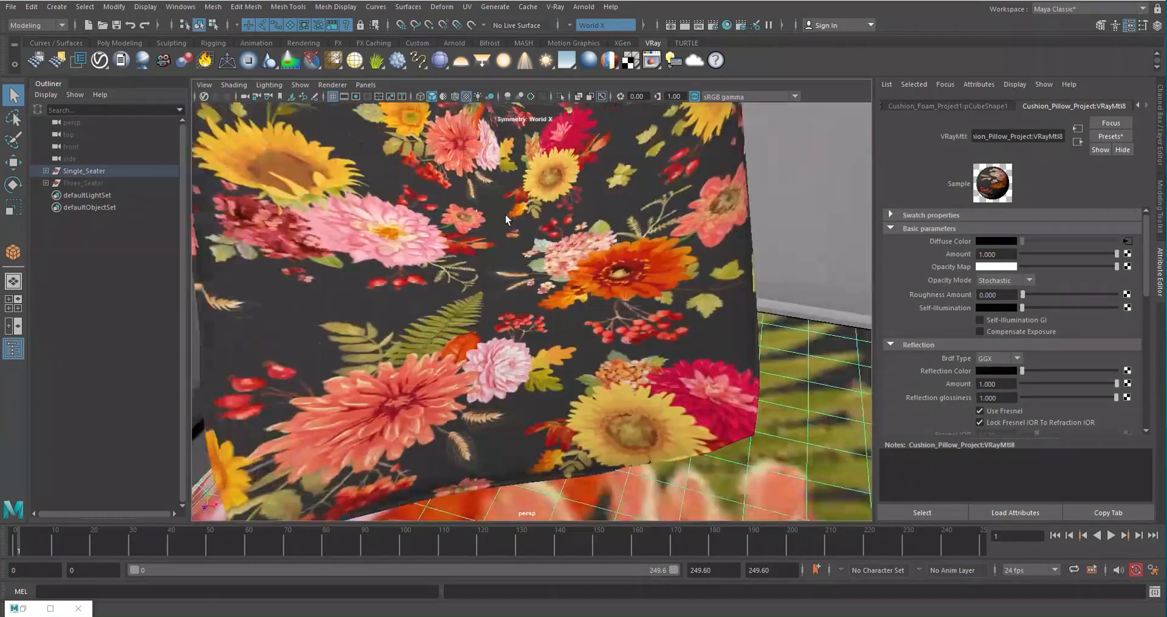
alt+drag(505, 215, 483, 288)
scroll(483, 288, up, 2)
alt+middle_drag(519, 189, 513, 188)
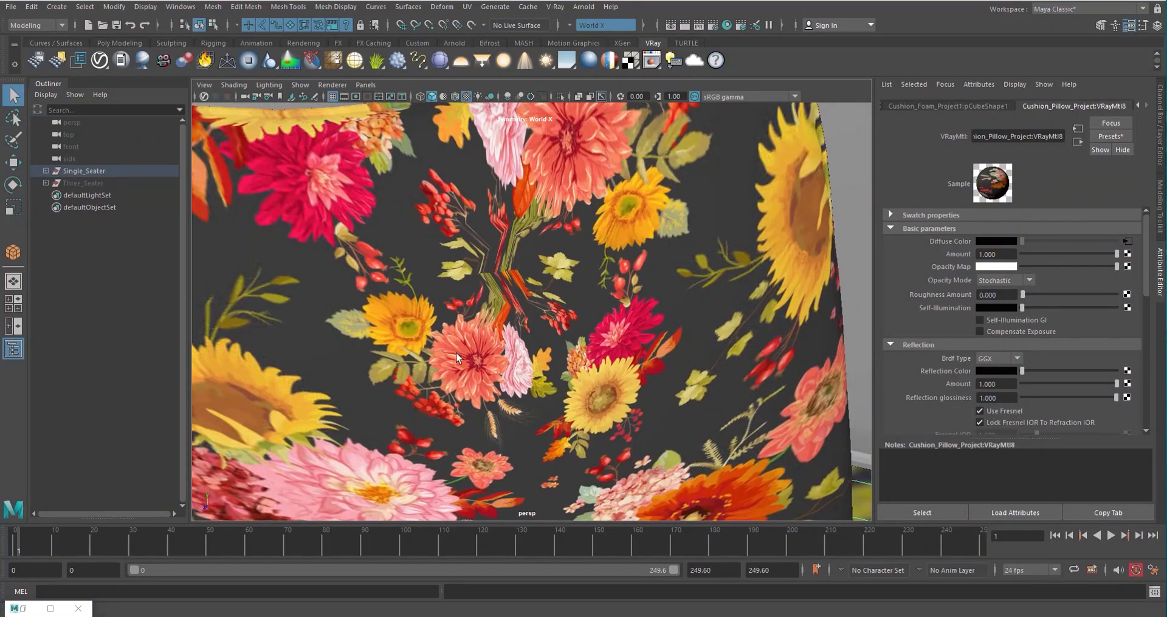
scroll(455, 354, down, 5)
alt+drag(423, 317, 466, 284)
scroll(589, 322, down, 2)
alt+middle_drag(588, 322, 536, 231)
- Set the cushion texture's Repeat UV to 5 in both directions in its 2D placement node, then deselect the cushion
click(1127, 242)
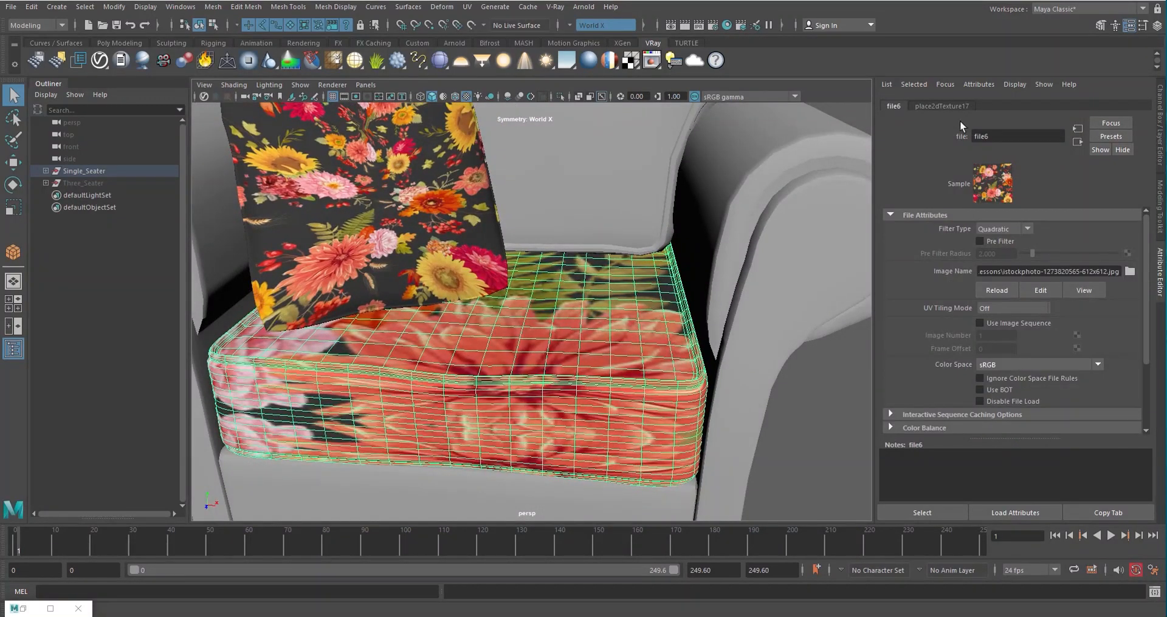
click(941, 106)
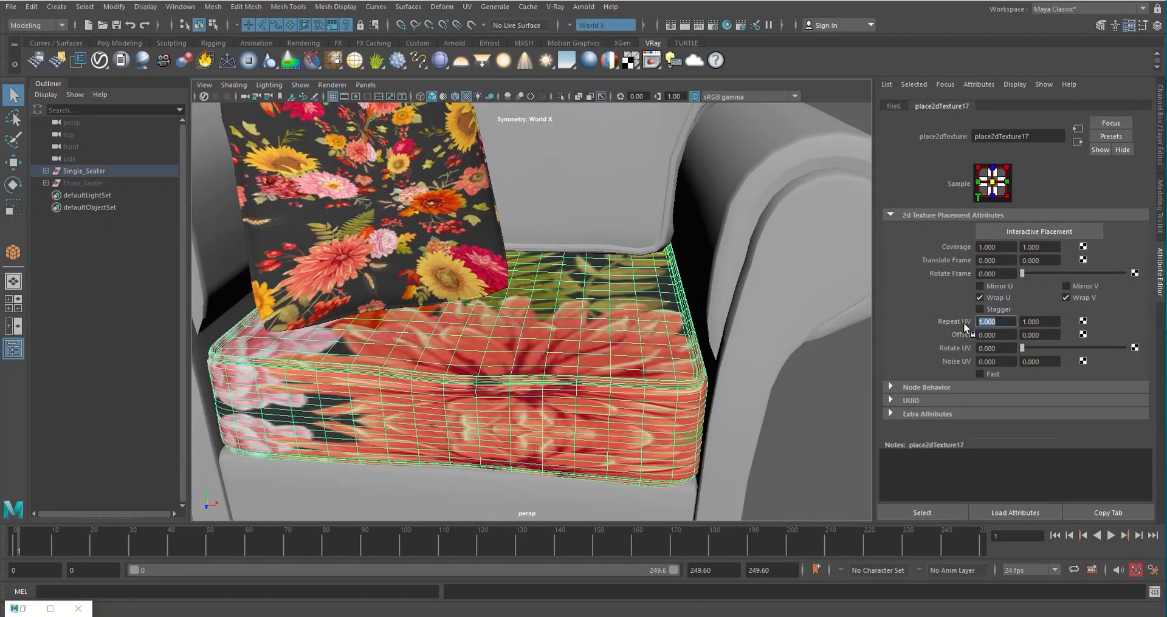
text(5)
key(Tab)
text(5)
key(Return)
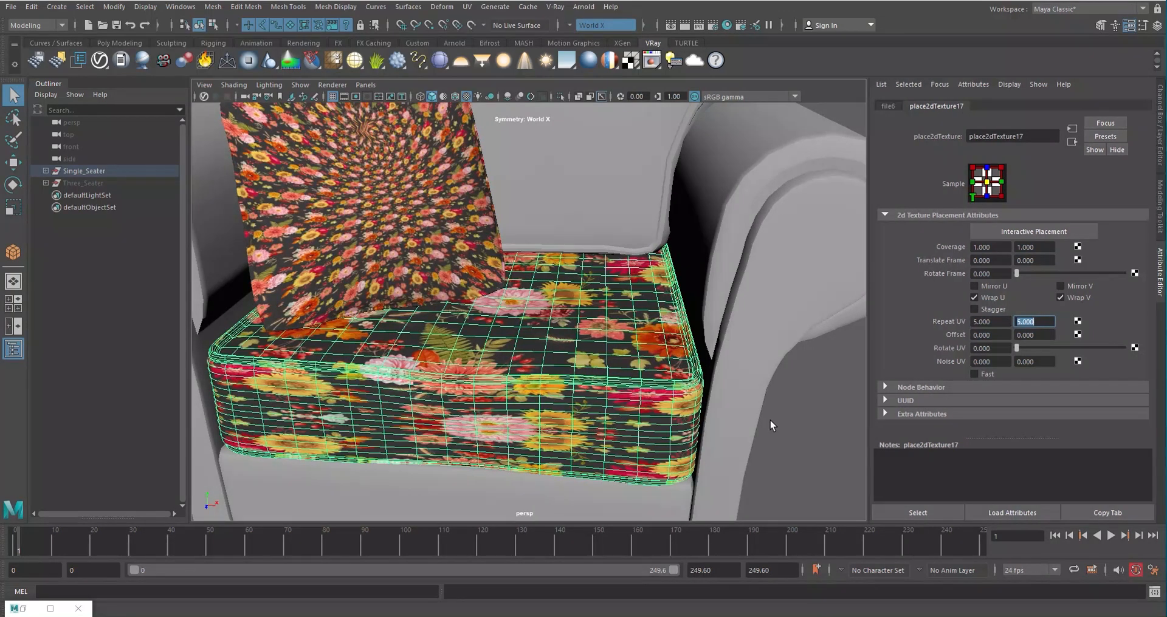
click(790, 429)
- Examine the tiled floral texture on the seat cushion and pillow up close and on the whole armchair
alt+drag(638, 450, 706, 407)
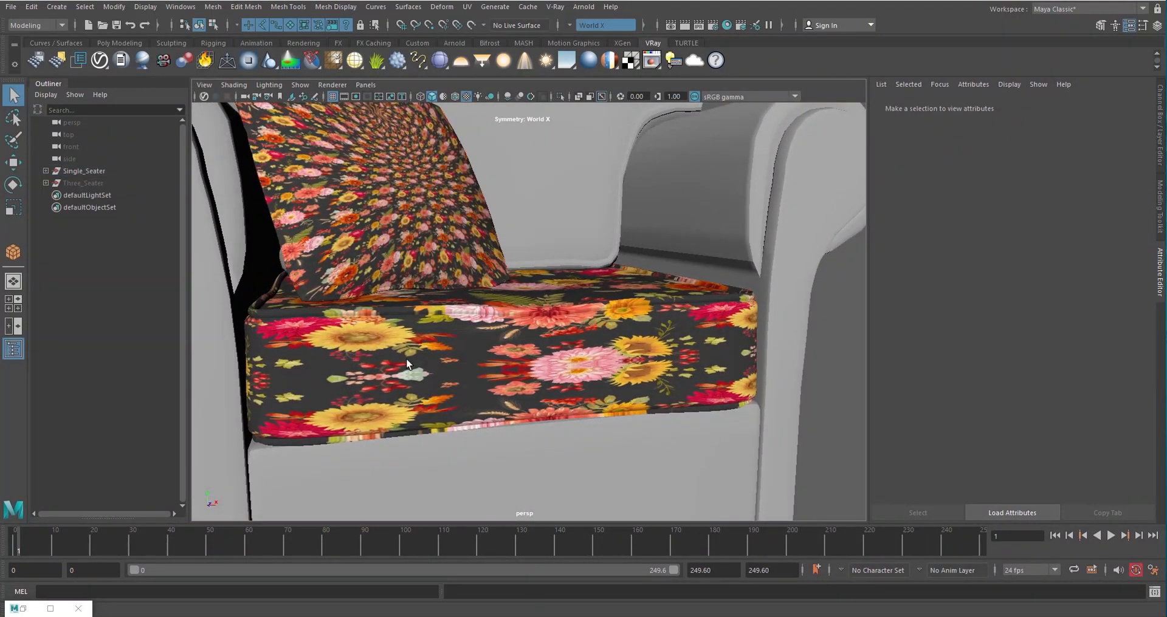
scroll(528, 344, down, 6)
alt+drag(527, 344, 556, 359)
scroll(515, 327, up, 5)
scroll(553, 311, down, 2)
scroll(558, 310, up, 6)
scroll(557, 311, down, 7)
alt+drag(557, 320, 575, 276)
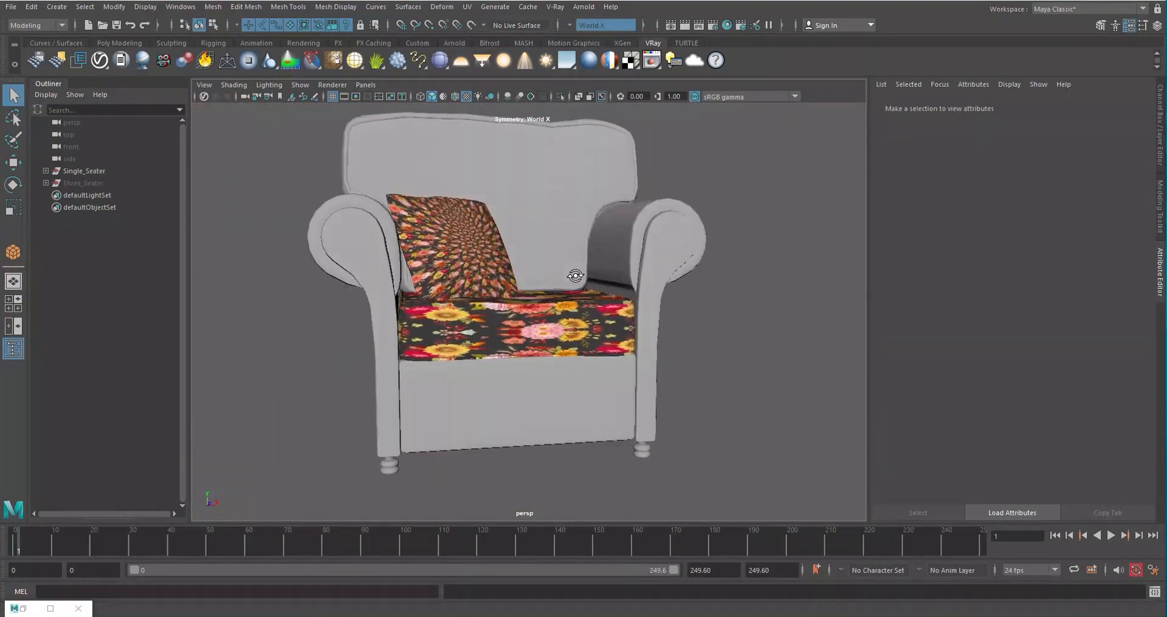
scroll(597, 296, up, 6)
alt+drag(534, 336, 568, 344)
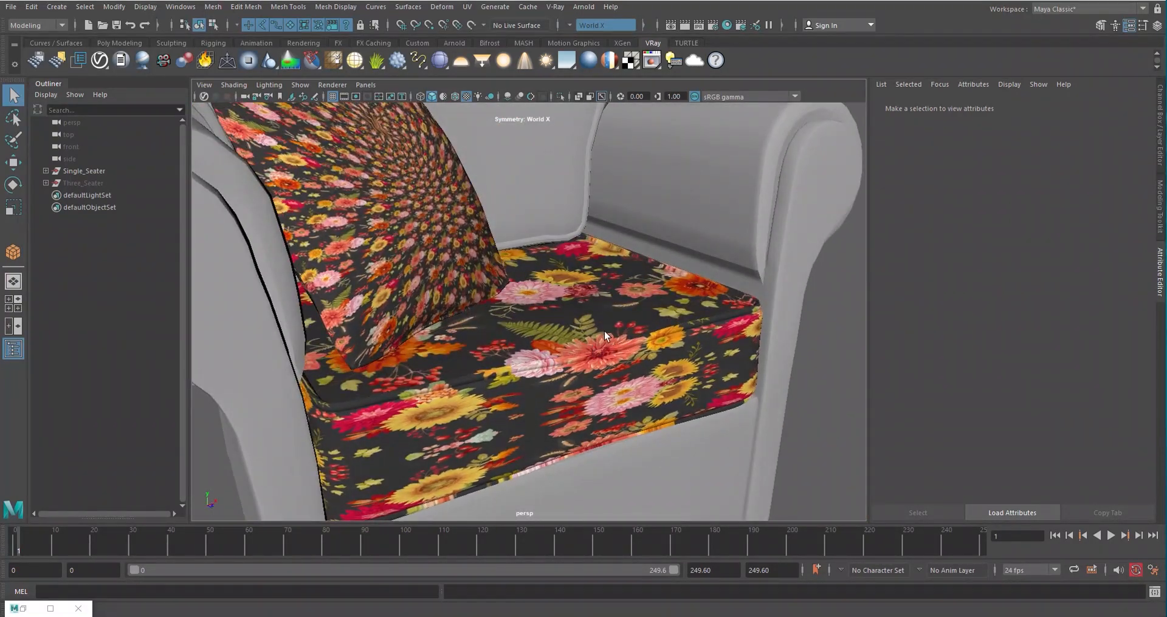
alt+drag(527, 314, 449, 339)
scroll(560, 337, up, 6)
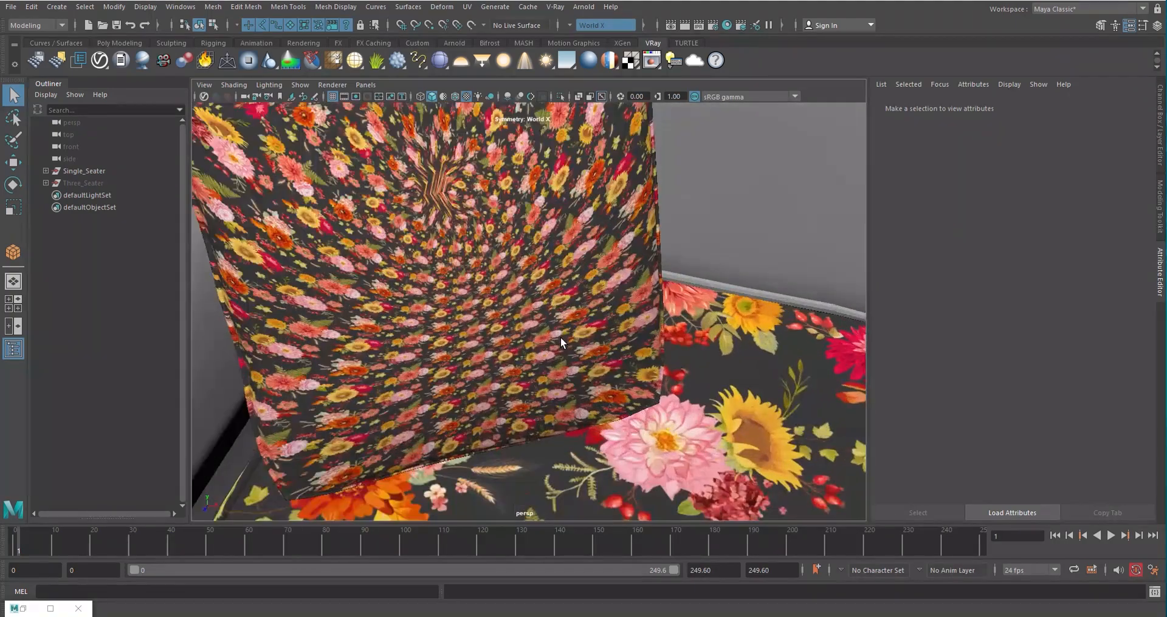
alt+drag(403, 284, 422, 263)
key(f)
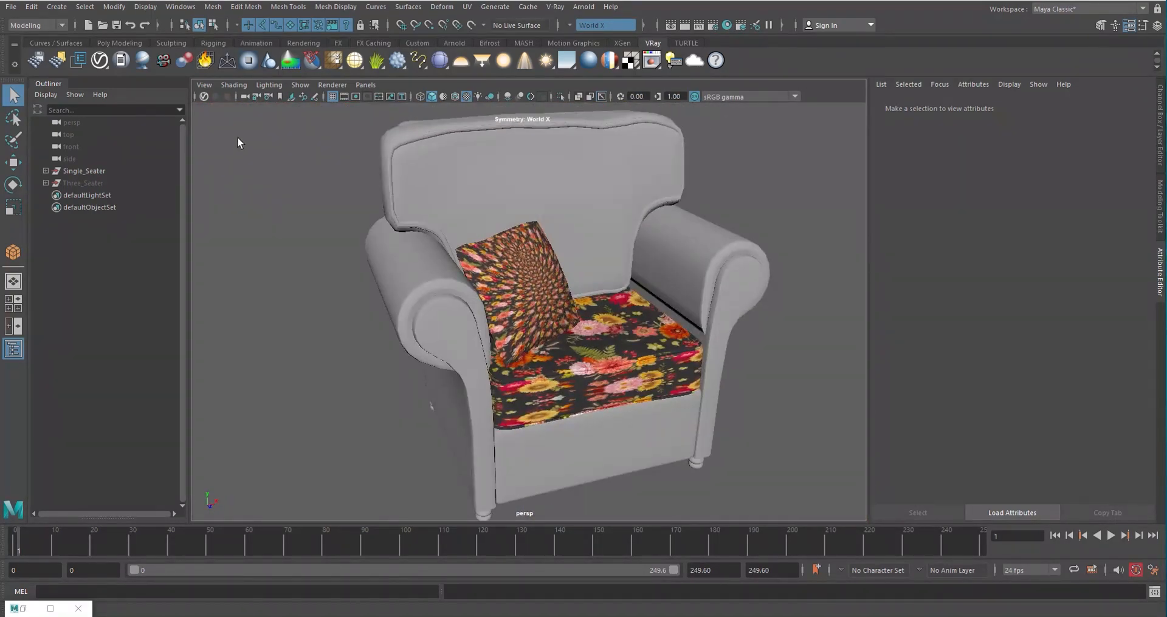
- Open the recent cube scene without saving the chair changes, and proceed with the default sRGB gamma output transform
click(9, 5)
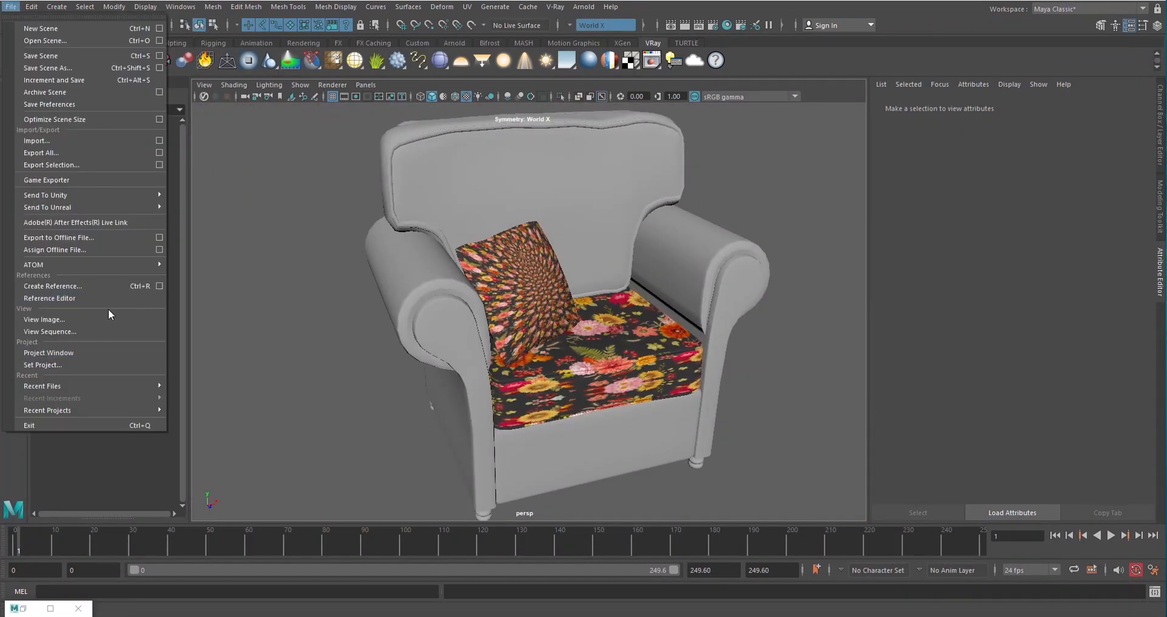
mouse_move(126, 386)
click(355, 399)
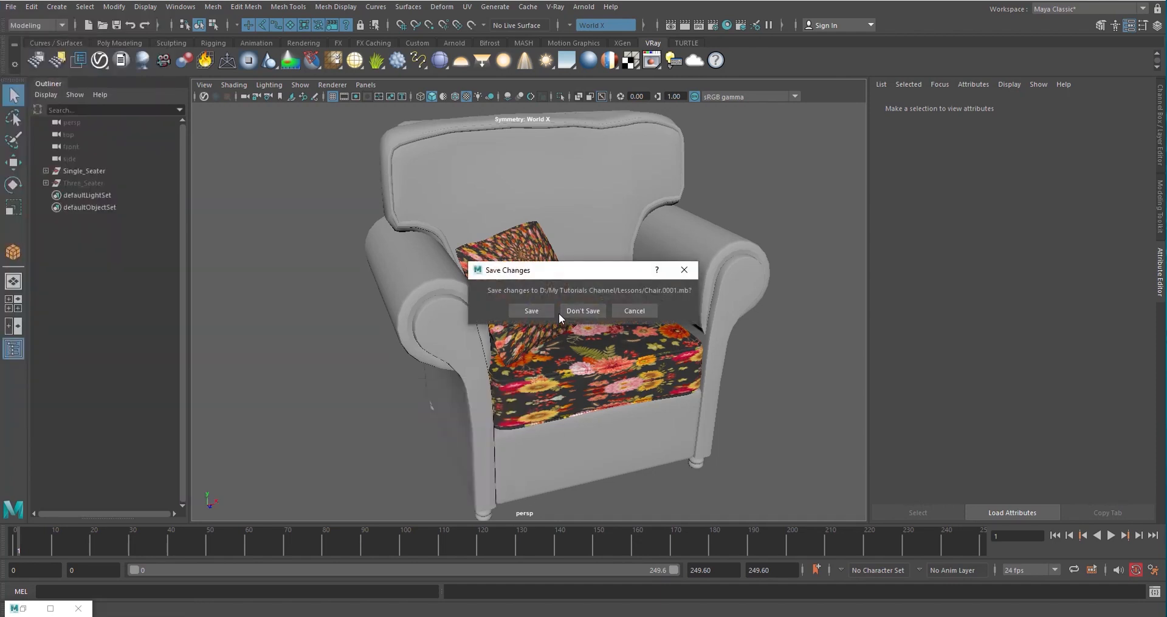
click(578, 312)
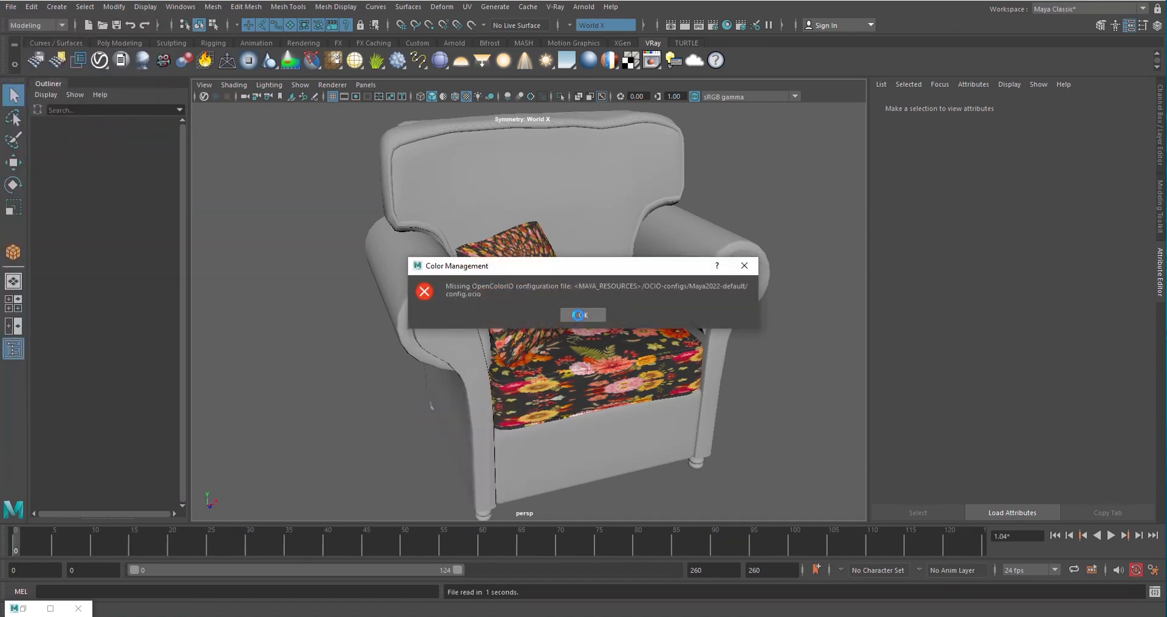
click(578, 315)
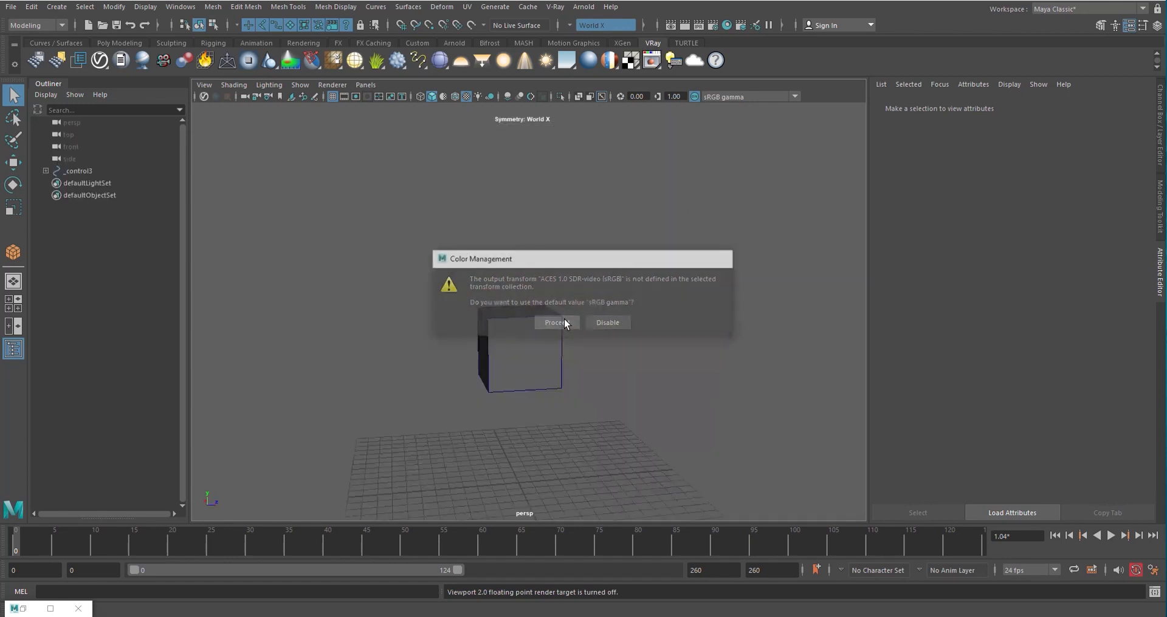
click(564, 321)
alt+drag(619, 356, 586, 359)
alt+drag(542, 285, 662, 290)
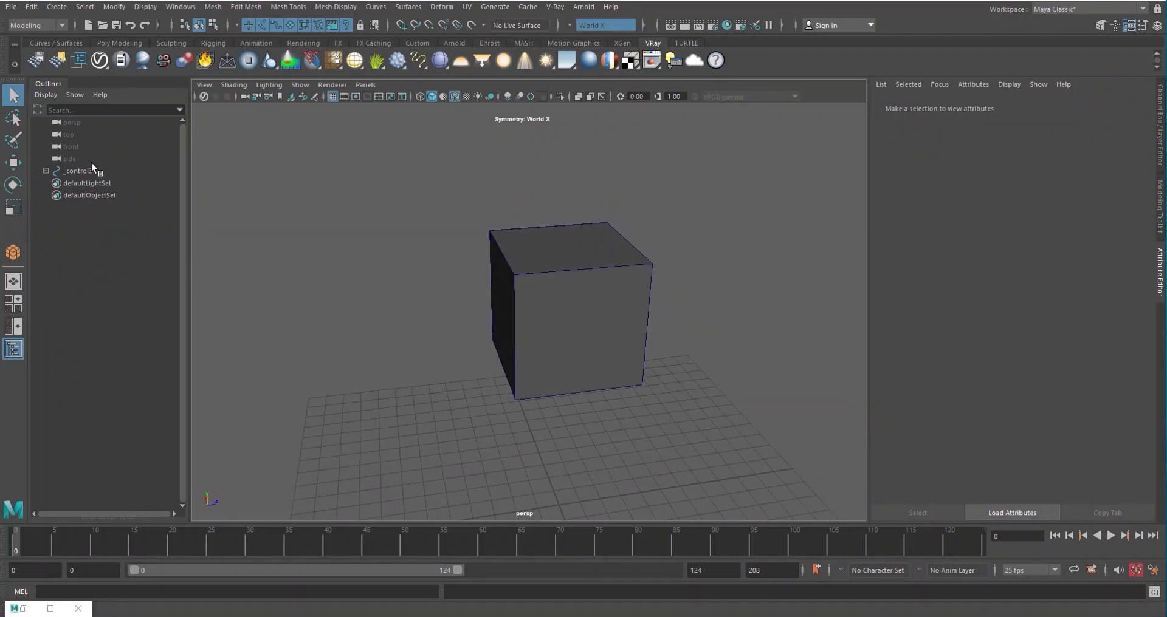
- Turn on Enable Color Management in the preferences and save them
click(193, 10)
mouse_move(238, 55)
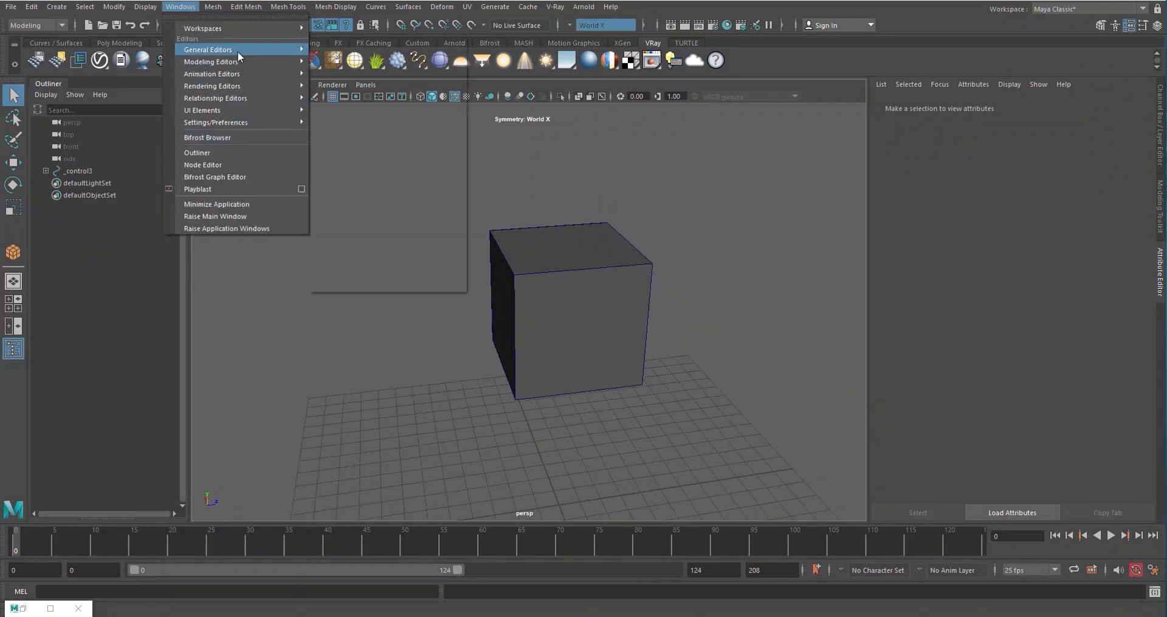
mouse_move(235, 122)
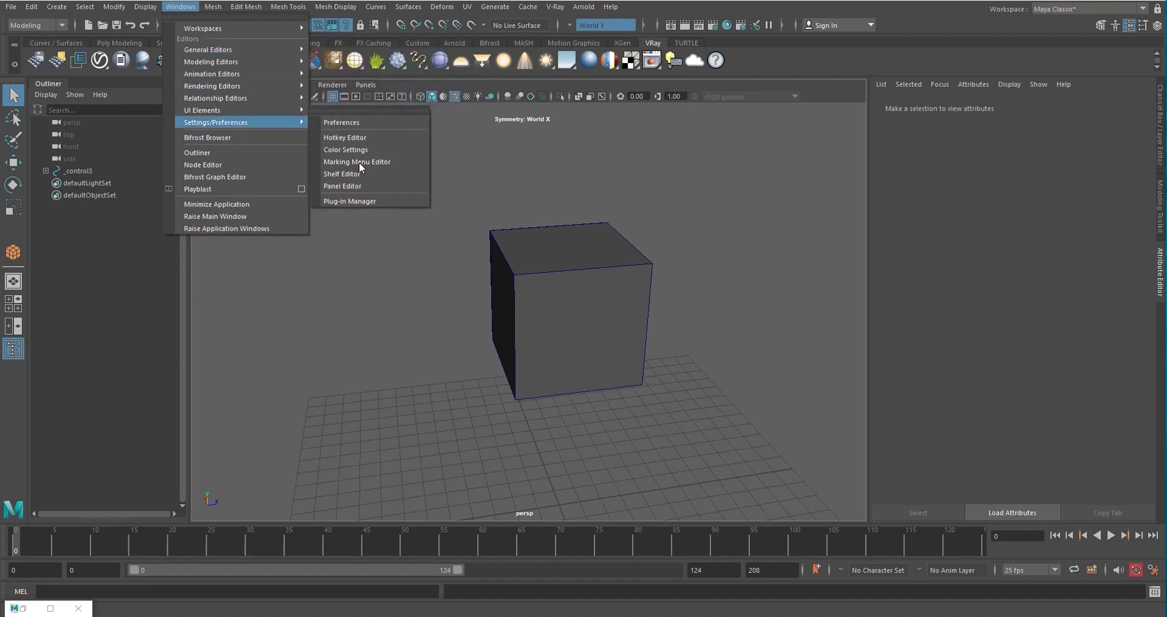
click(350, 124)
click(275, 293)
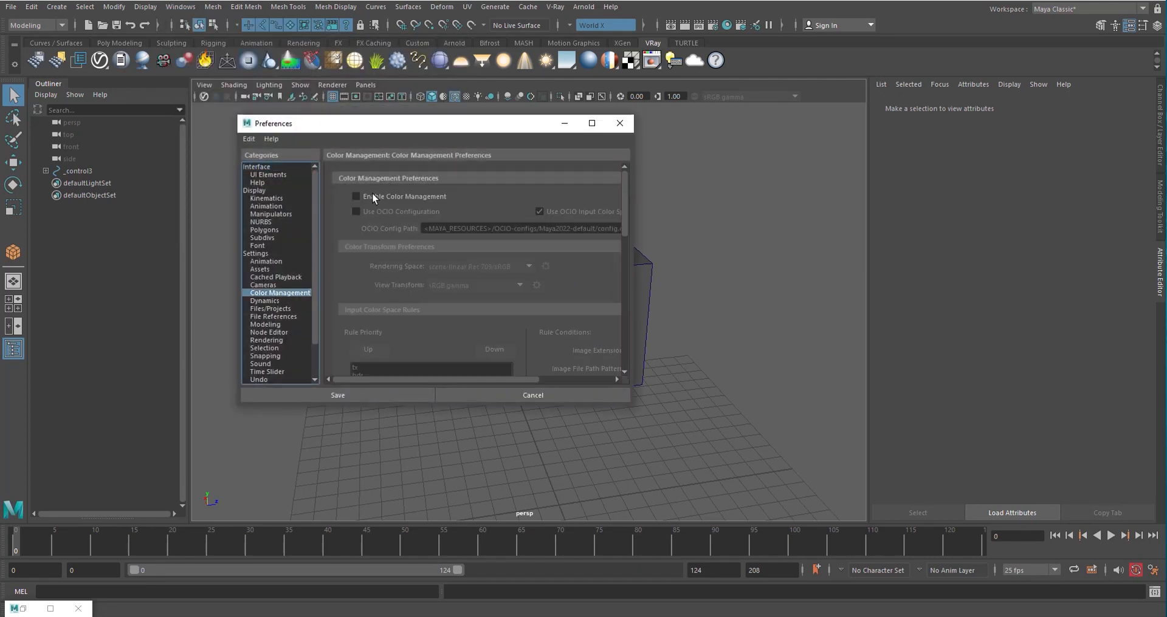
click(371, 196)
click(338, 395)
alt+drag(611, 419, 514, 333)
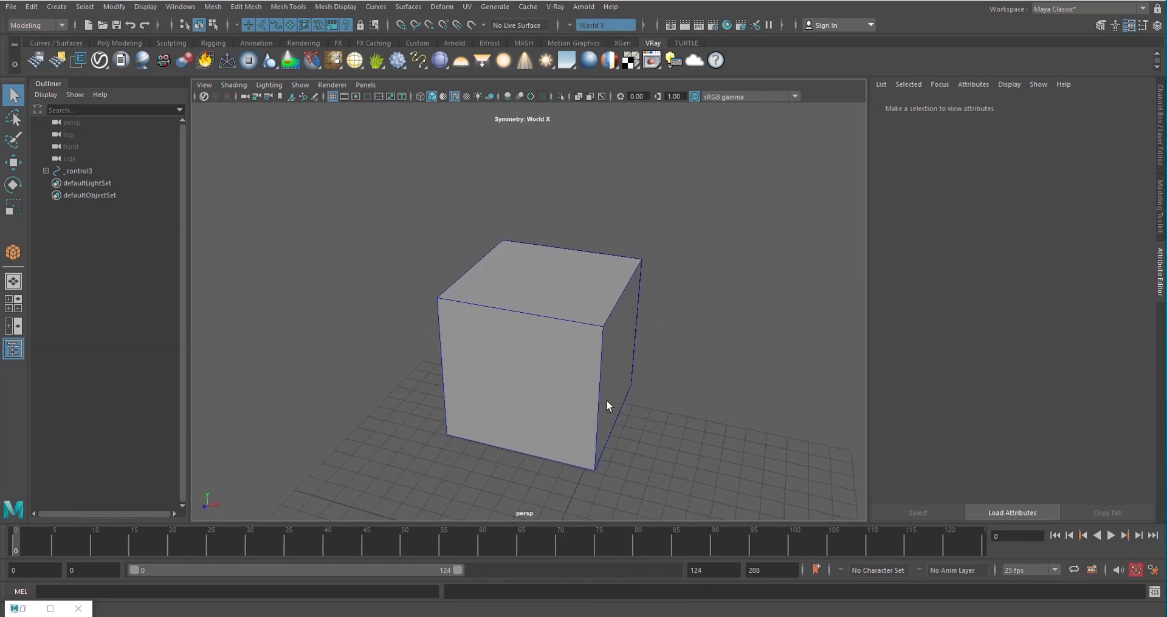
- Create a polygon plane on the grid in front of the cube
alt+drag(606, 401, 603, 329)
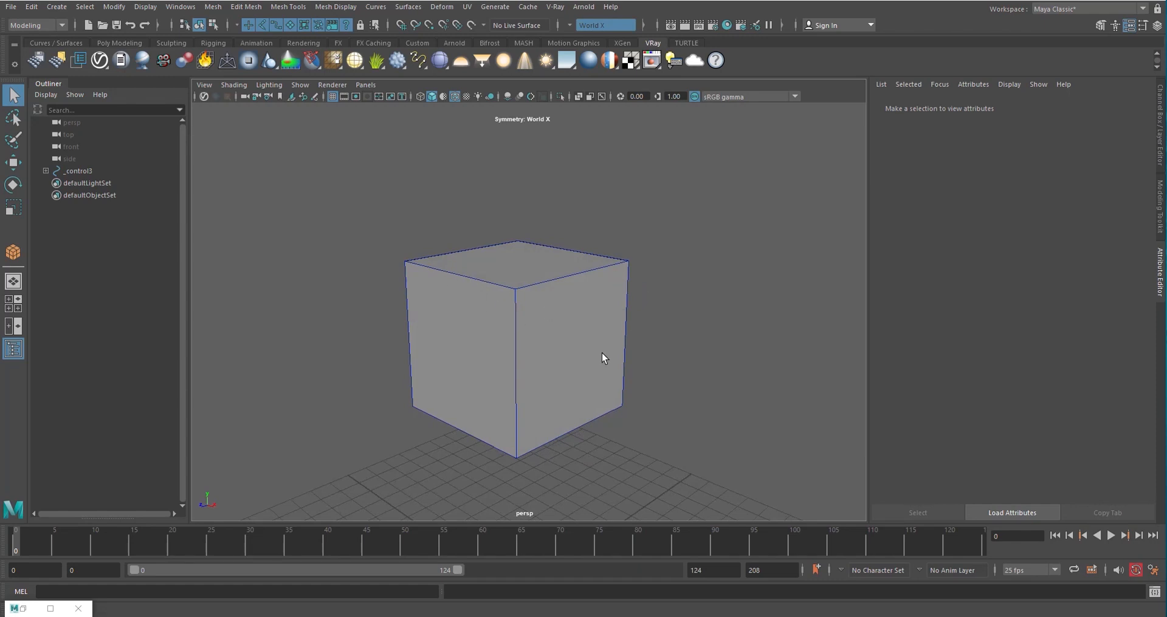
alt+drag(525, 299, 698, 267)
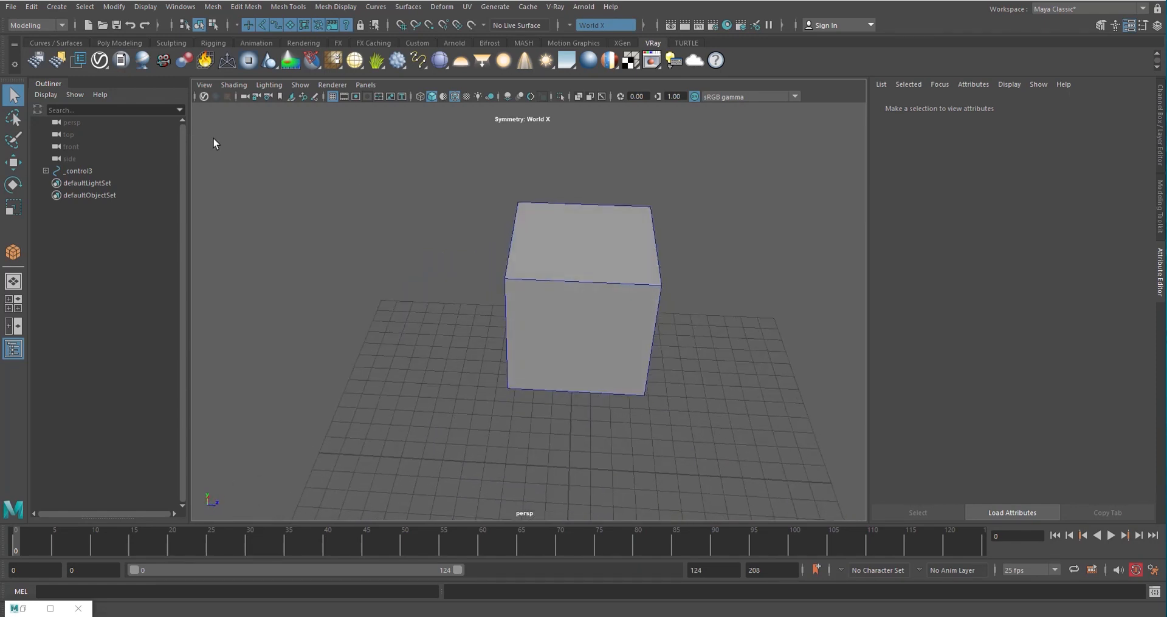
click(113, 39)
click(170, 39)
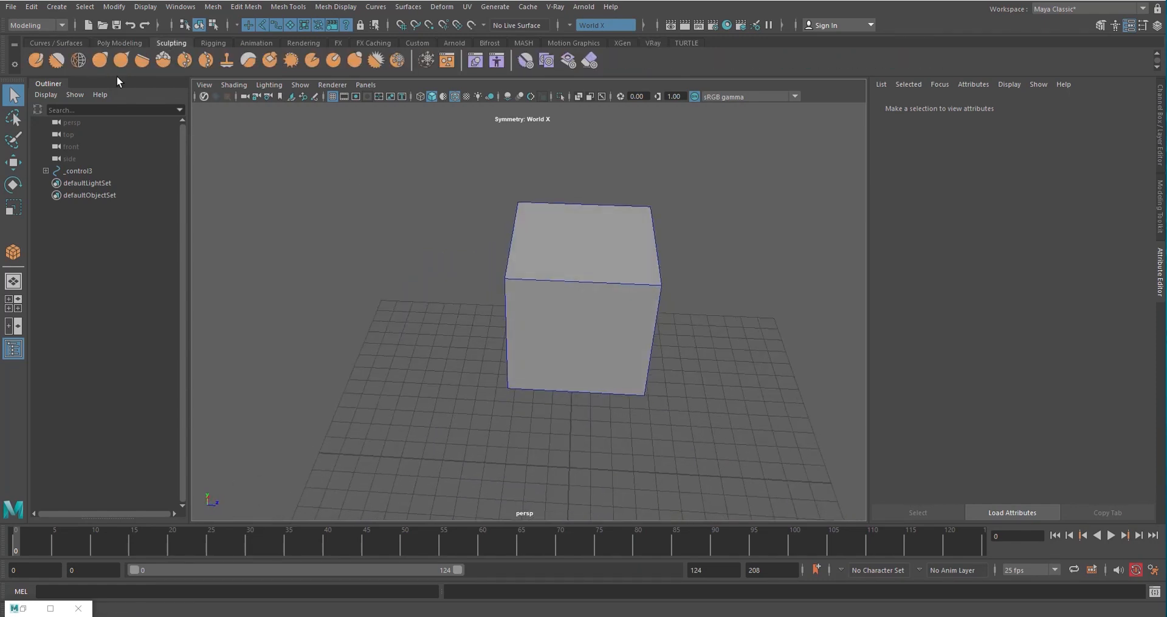
click(119, 42)
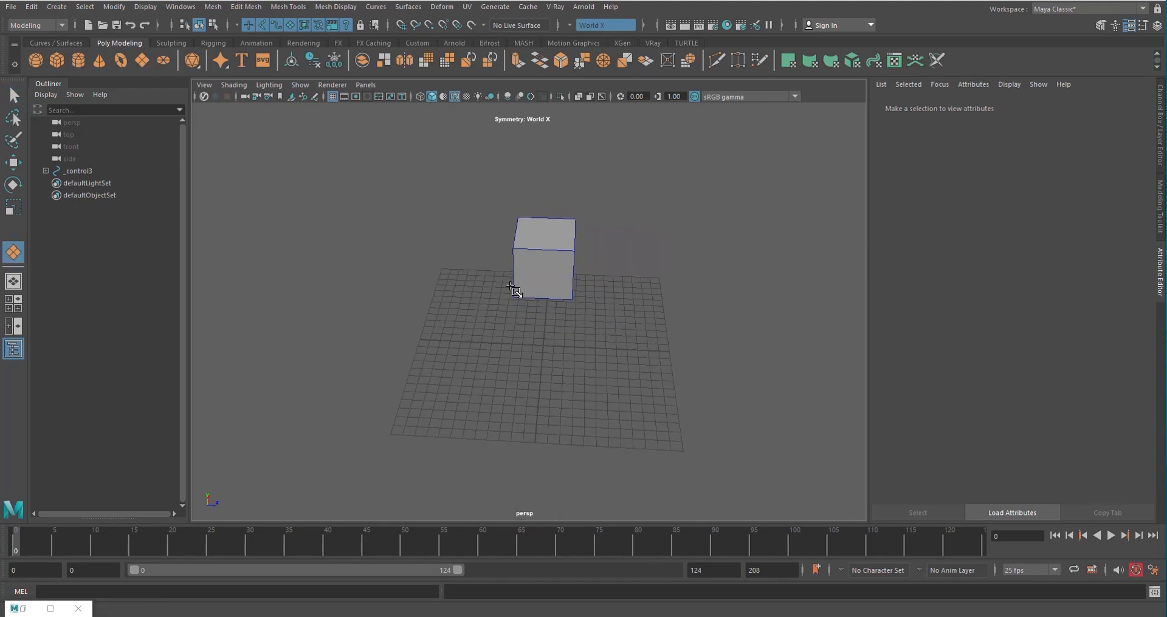
drag(480, 331, 626, 466)
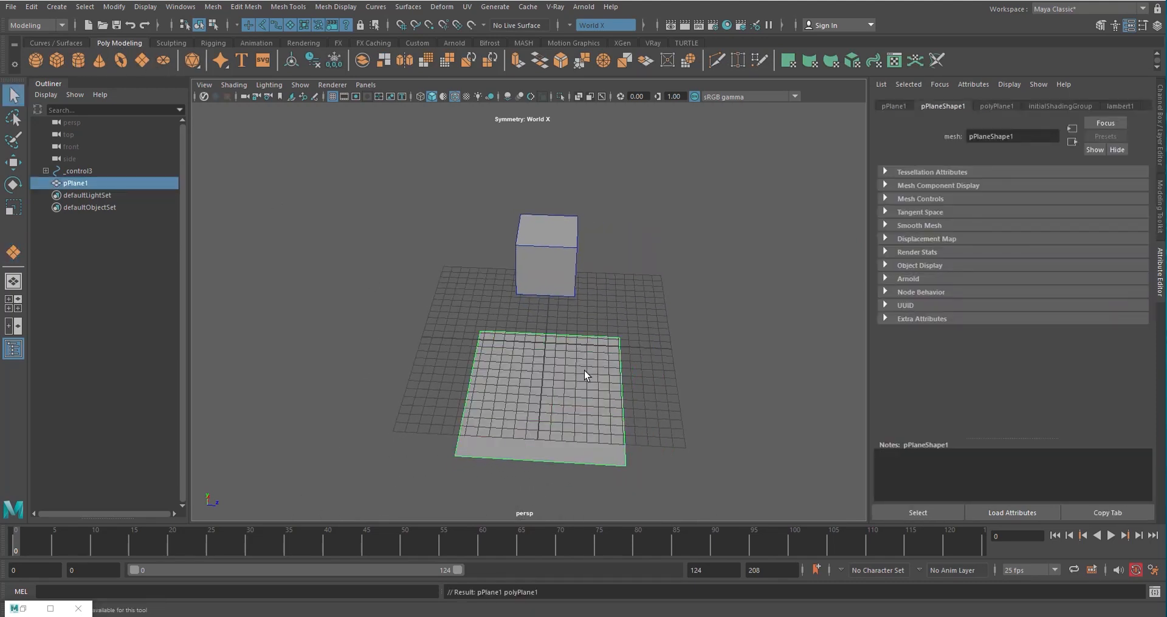
- Rotate the new plane upright and raise it so it stands vertically beside the cube
key(e)
alt+drag(584, 370, 524, 326)
key(w)
alt+drag(481, 361, 494, 224)
alt+drag(498, 234, 672, 254)
alt+right_drag(672, 254, 704, 317)
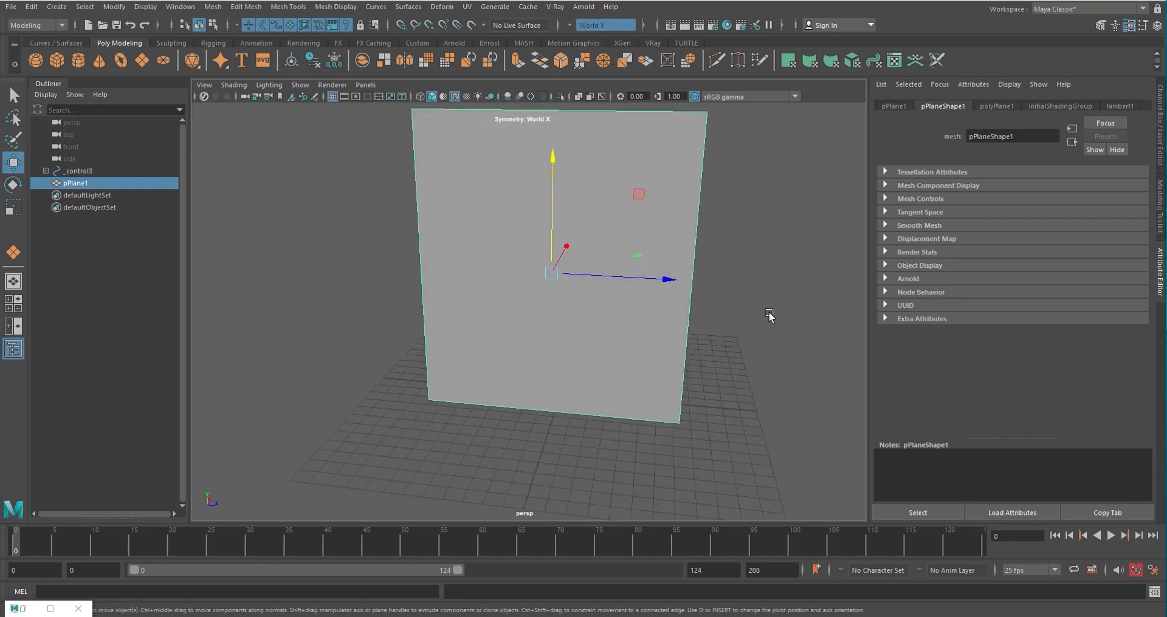
alt+drag(632, 258, 455, 266)
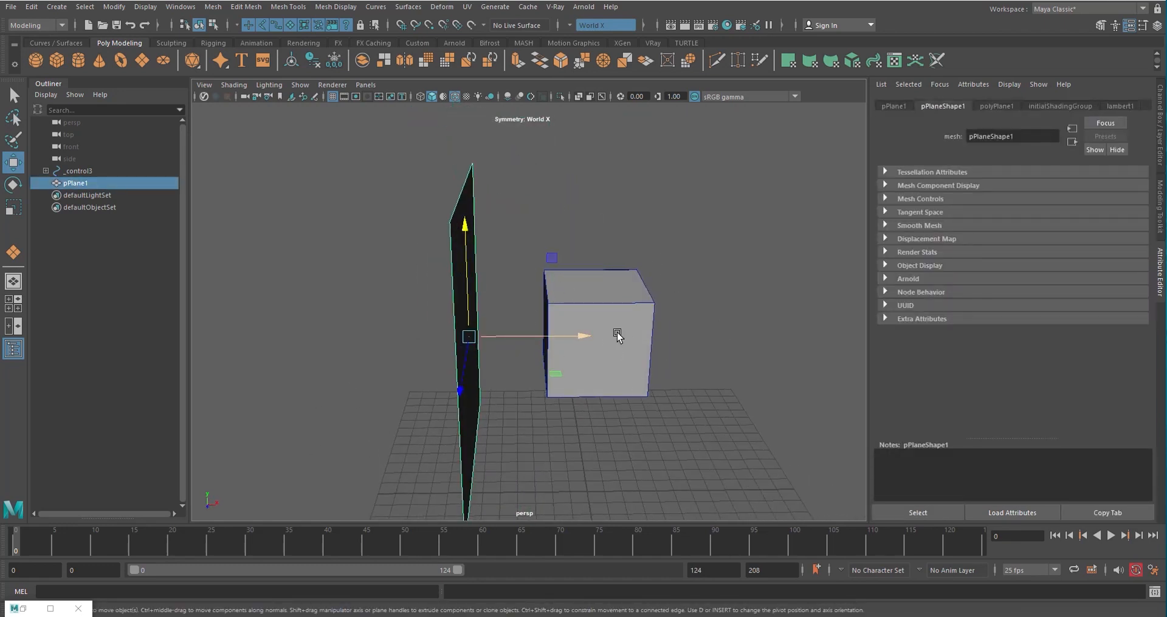
alt+drag(623, 332, 661, 295)
alt+right_drag(661, 295, 699, 328)
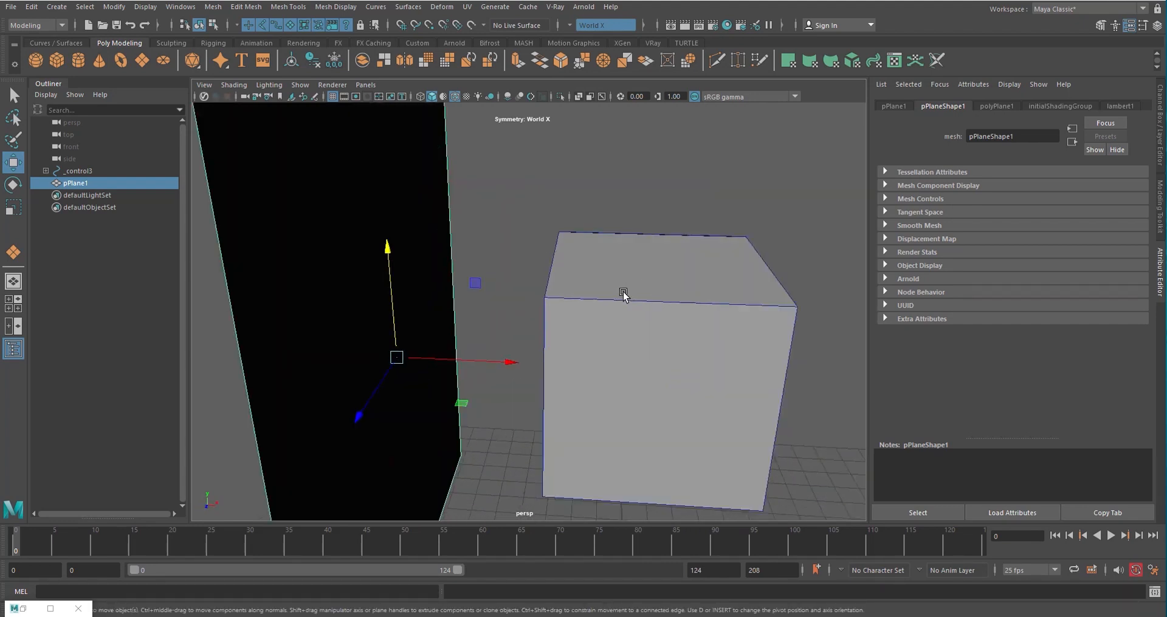
alt+drag(622, 294, 476, 200)
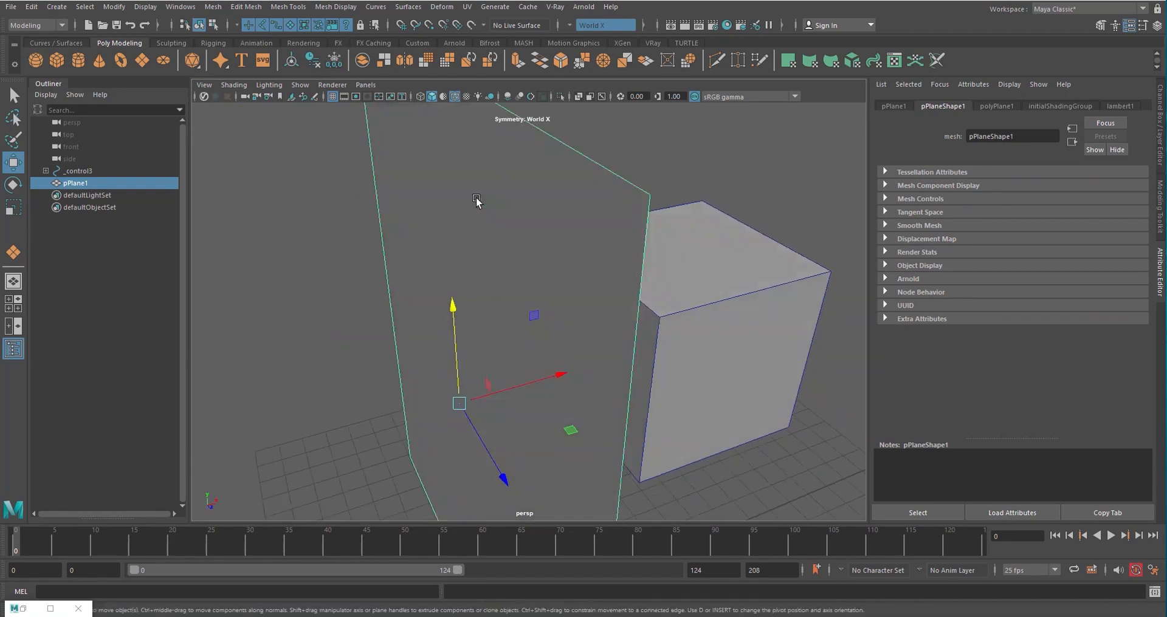
- Delete the vertical plane beside the cube and look over the closed cube from several sides
key(Delete)
click(689, 279)
alt+drag(689, 280, 609, 310)
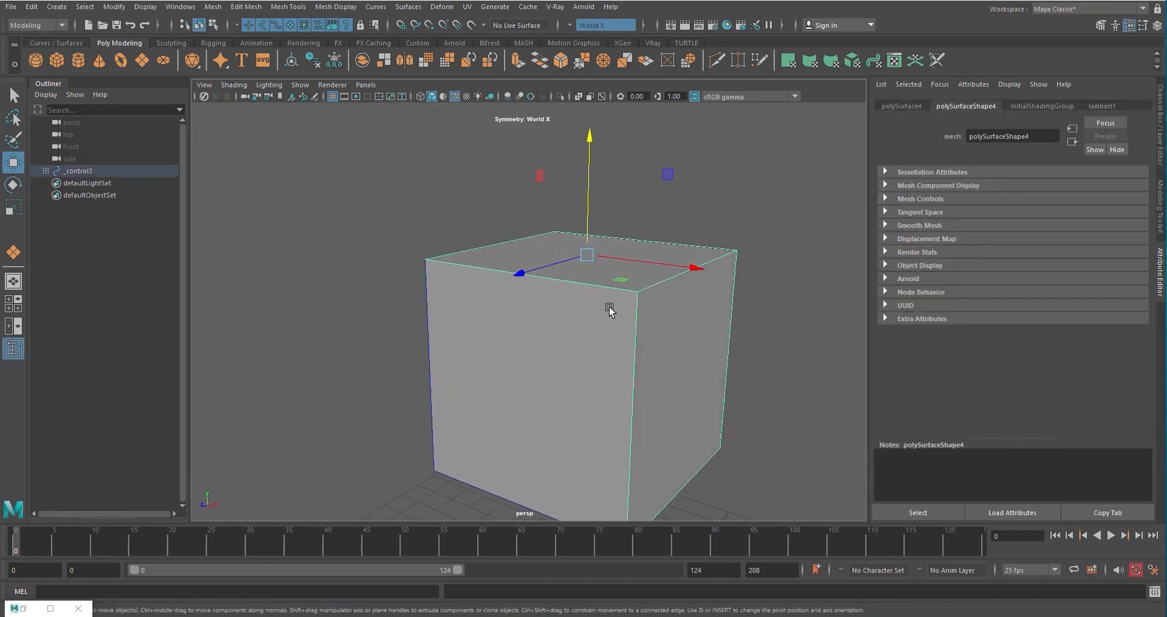
alt+drag(593, 372, 499, 339)
alt+drag(742, 152, 689, 288)
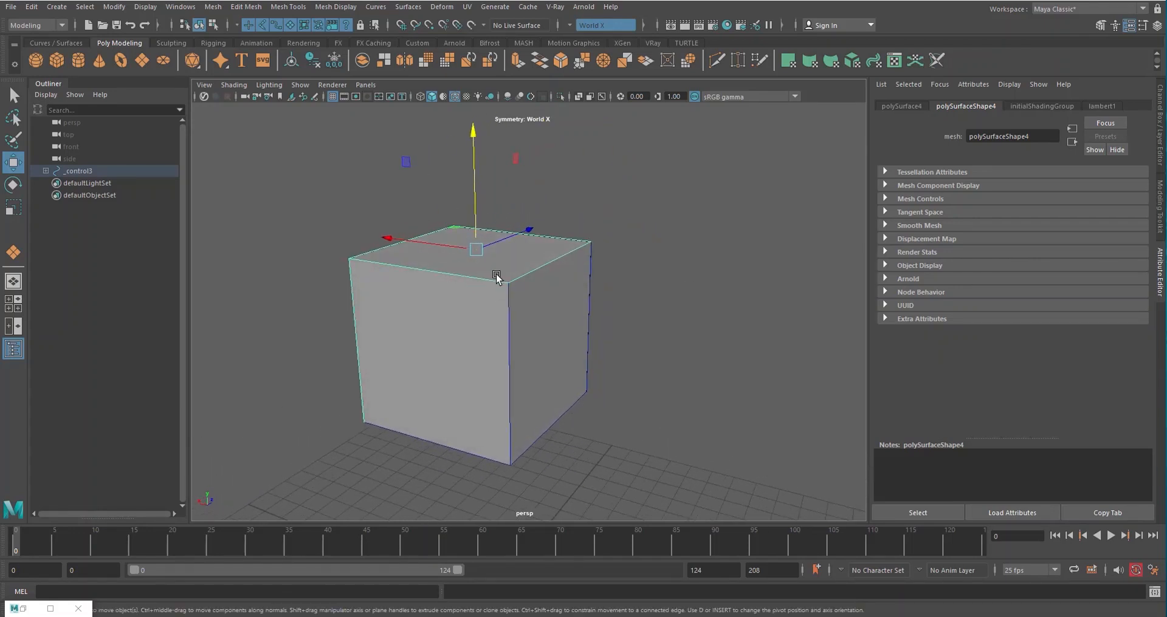
alt+drag(496, 277, 575, 221)
alt+drag(624, 280, 673, 340)
- Scrub the animation to frame 44 to unfold the cube, and examine the flattened cross layout from the front and back
drag(47, 531, 358, 542)
mouse_move(502, 399)
alt+mouse_down()
mouse_move(700, 393)
mouse_move(503, 395)
alt+mouse_up()
click(635, 410)
scroll(635, 408, up, 5)
alt+drag(626, 393, 615, 358)
scroll(615, 359, down, 6)
scroll(571, 336, up, 2)
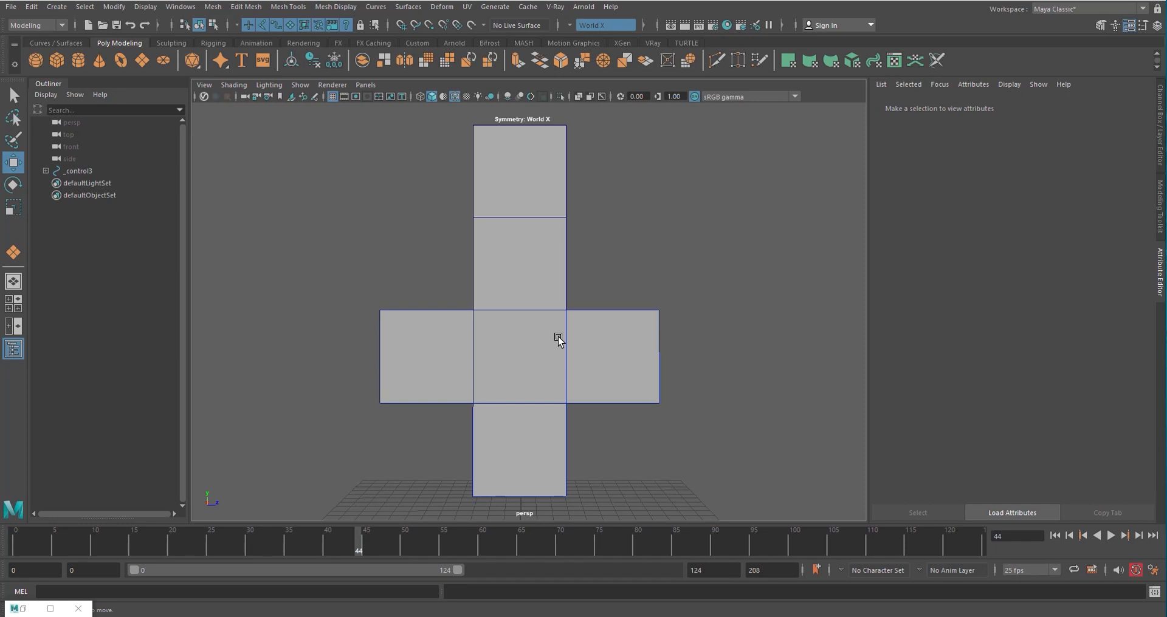
alt+drag(516, 331, 534, 315)
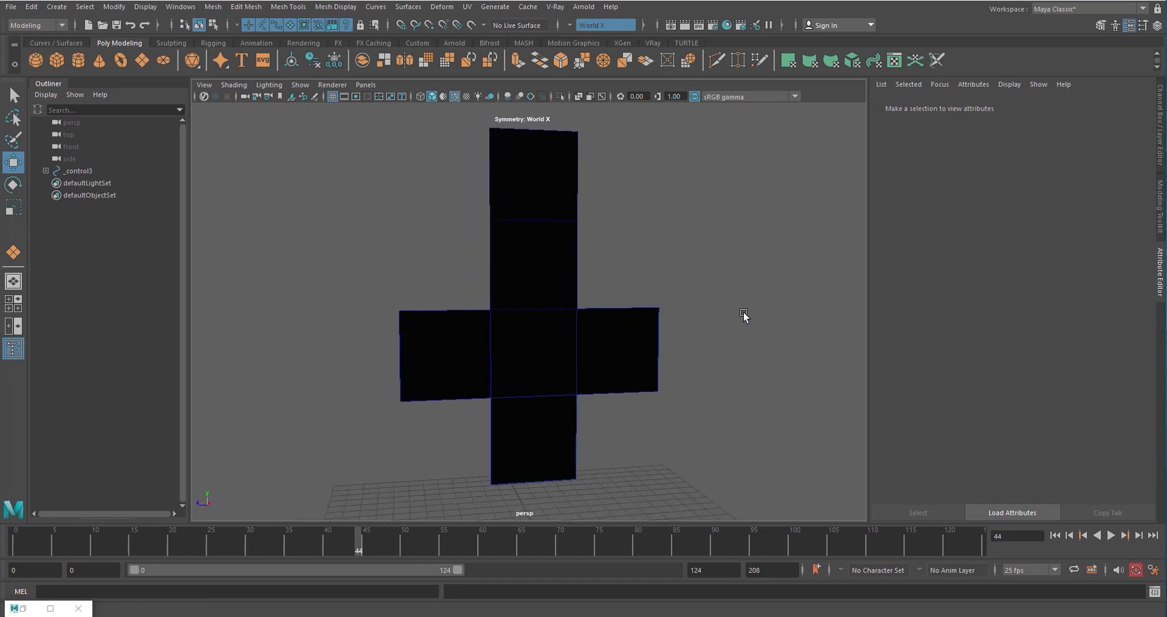
alt+drag(743, 316, 505, 176)
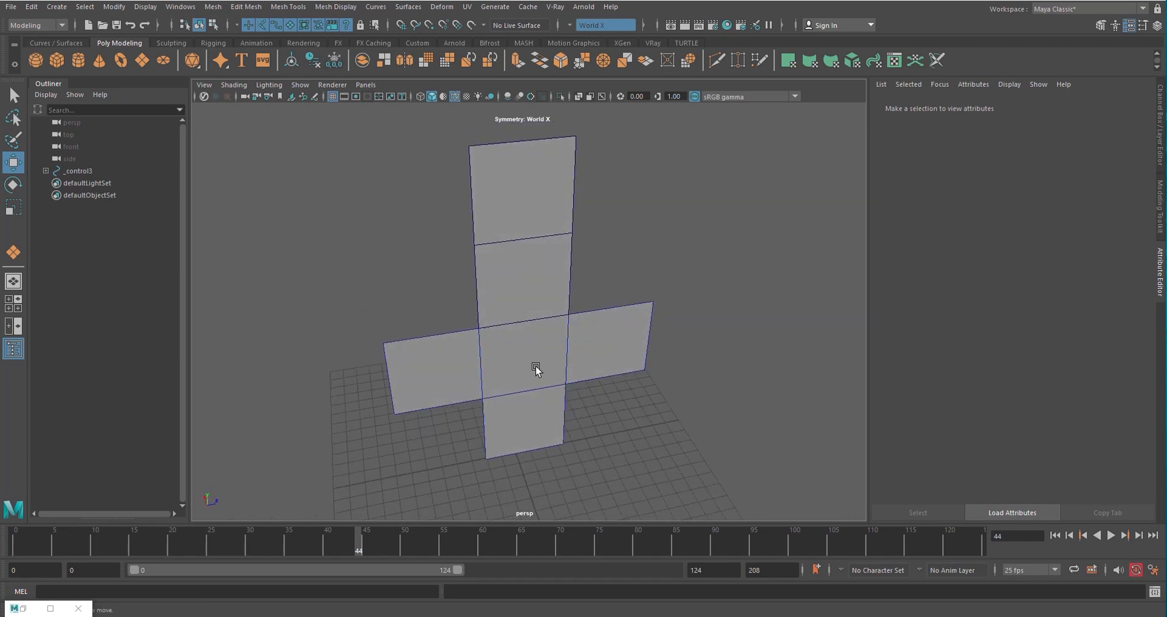
alt+drag(536, 369, 495, 234)
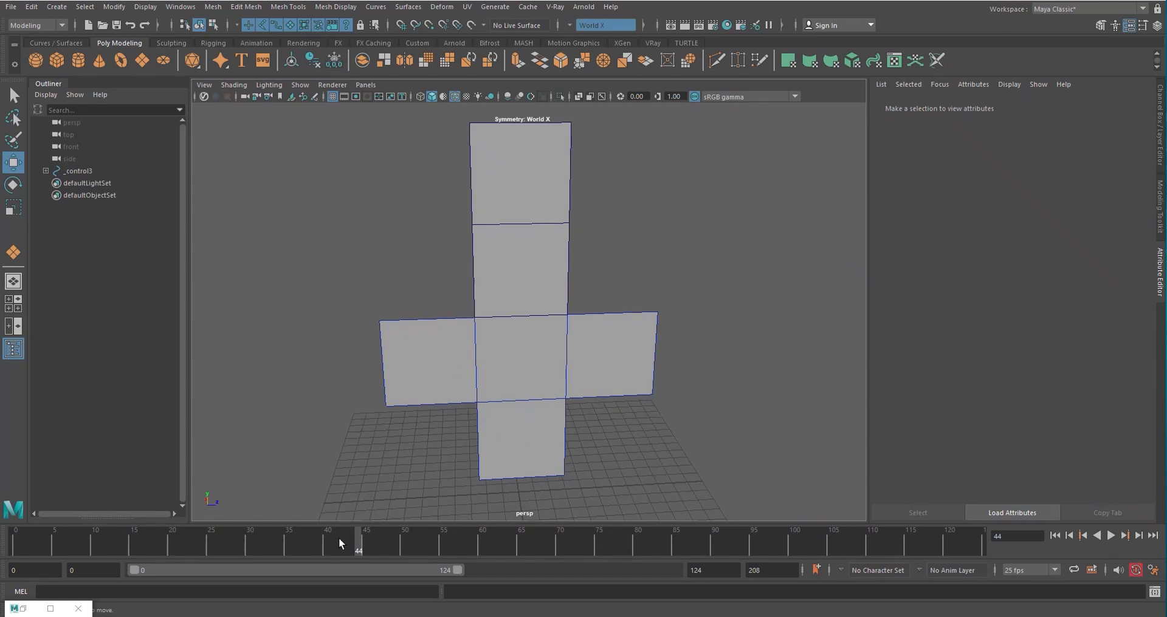
alt+drag(490, 314, 442, 460)
- Return the animation to frame 0 and examine the cube in its folded form
drag(342, 547, 15, 547)
alt+drag(576, 383, 489, 357)
alt+right_drag(489, 356, 554, 343)
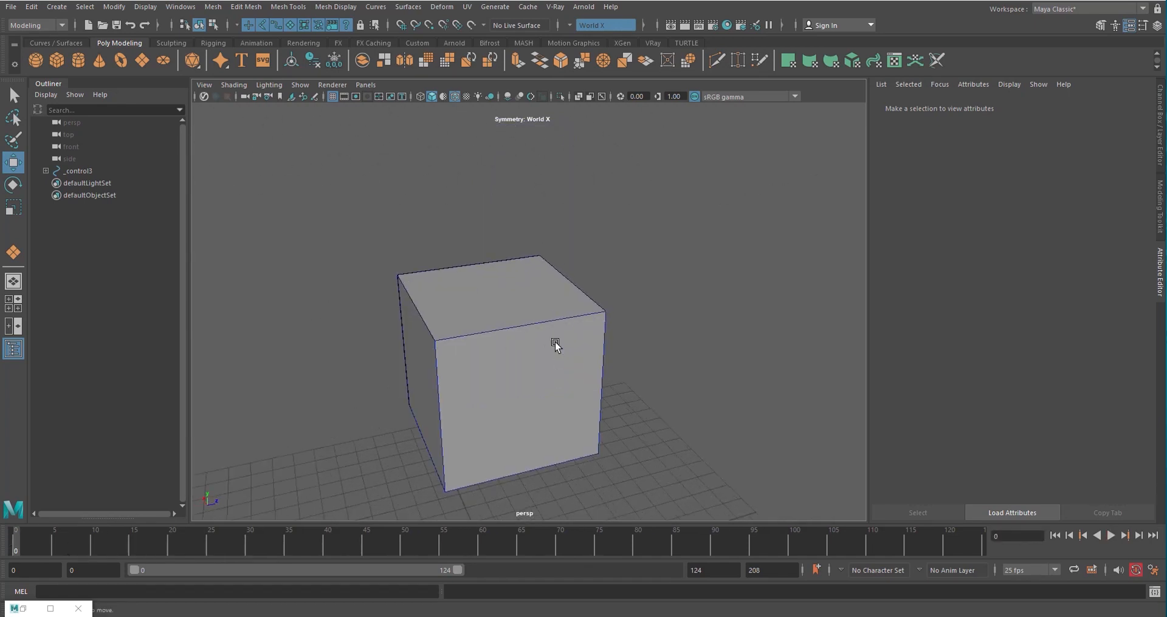
alt+drag(540, 341, 545, 325)
alt+middle_drag(546, 325, 578, 276)
alt+right_drag(578, 277, 563, 296)
alt+drag(563, 296, 561, 305)
- Scrub the animation to frame 38 and view the cube's unfolded faces at an angle
drag(19, 545, 311, 549)
alt+right_drag(562, 312, 508, 365)
alt+drag(508, 363, 543, 325)
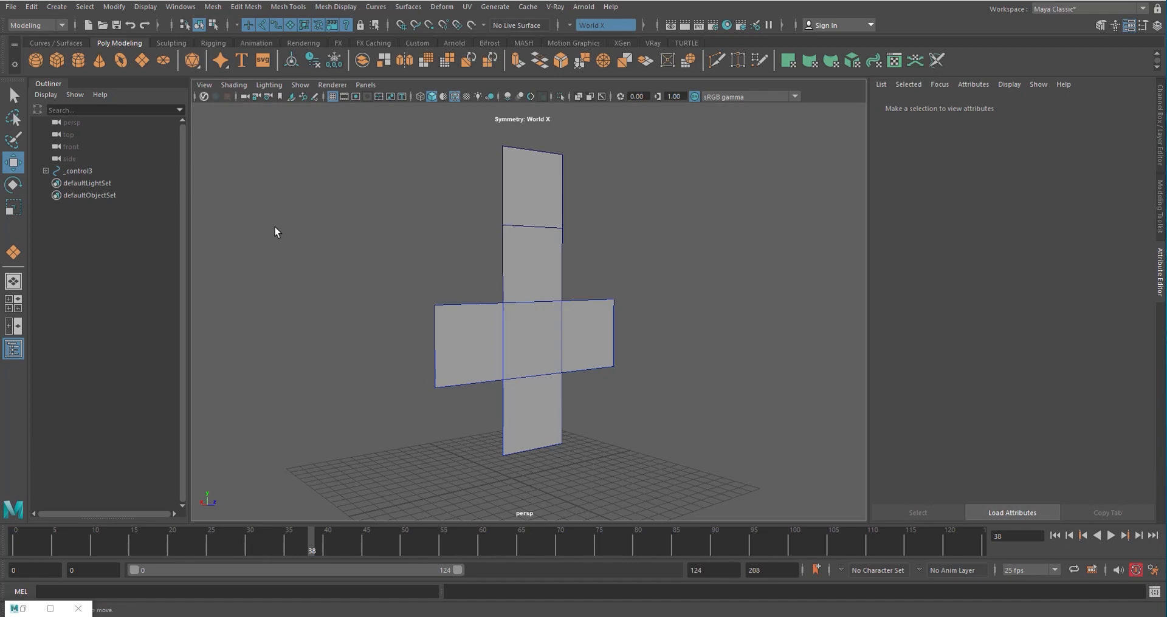
- Open the recent armchair scene without saving the changes to the unwrap cube scene
click(16, 8)
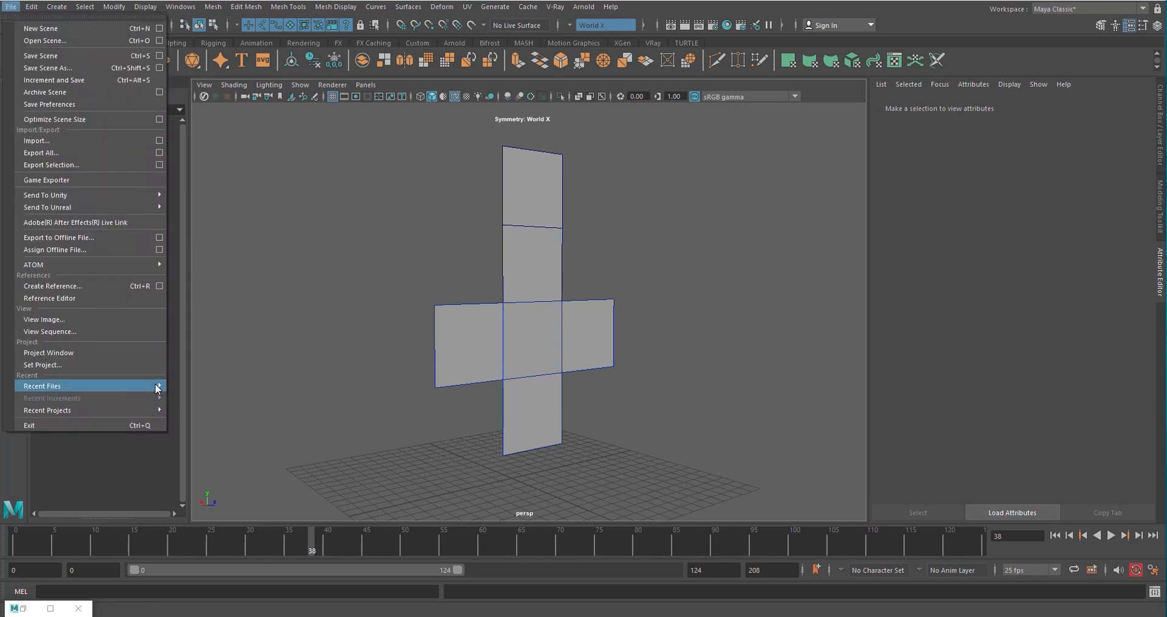
mouse_move(159, 386)
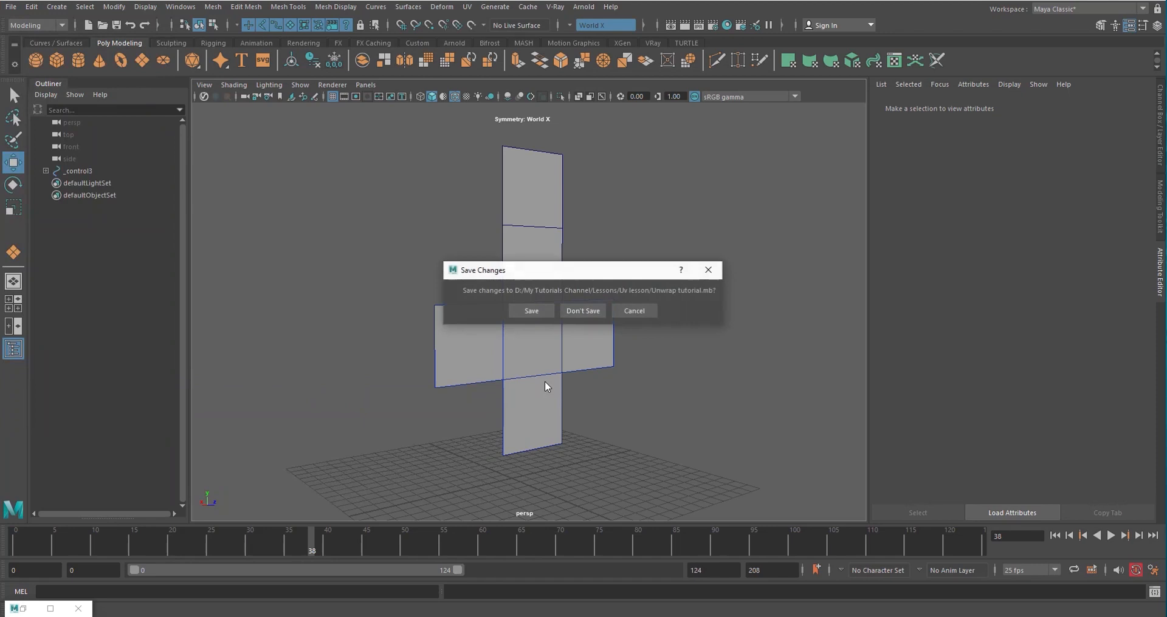
click(577, 310)
- Unhide the Single_Seater group and frame the armchair in the view
click(85, 171)
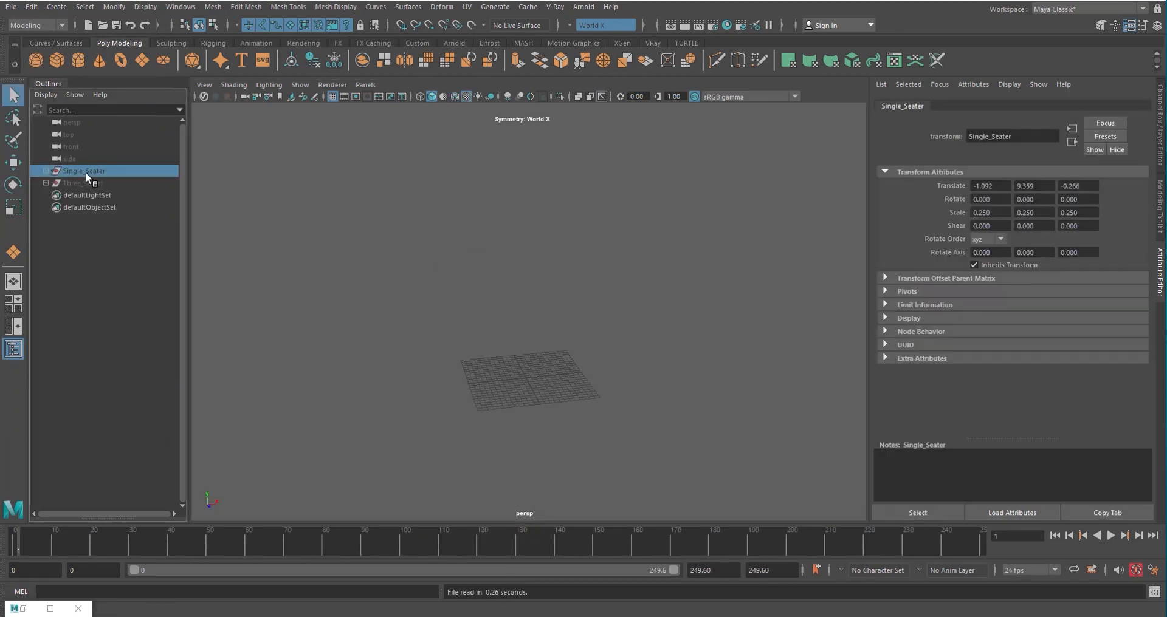
key(f)
key(h)
click(807, 351)
scroll(567, 276, down, 5)
scroll(545, 299, up, 8)
alt+drag(567, 276, 556, 247)
scroll(547, 225, down, 5)
scroll(504, 264, up, 5)
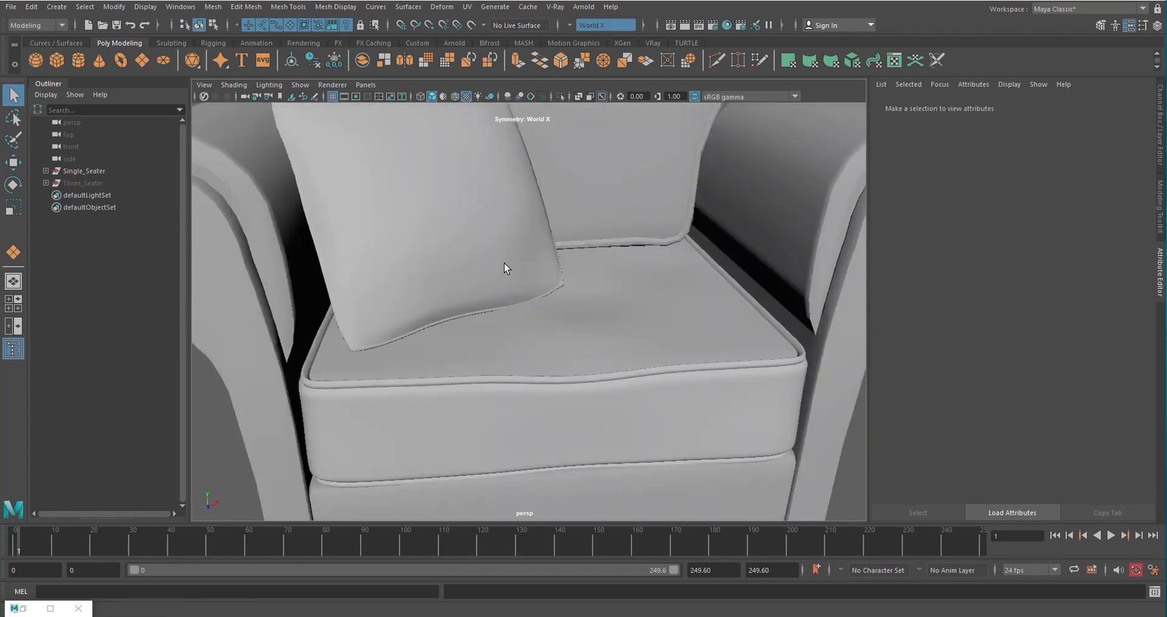
- Hide pCube1, pCube2, the foam cushion and group2 to group5 inside Single_Seater, leaving the pillow shown
click(492, 268)
scroll(471, 206, down, 5)
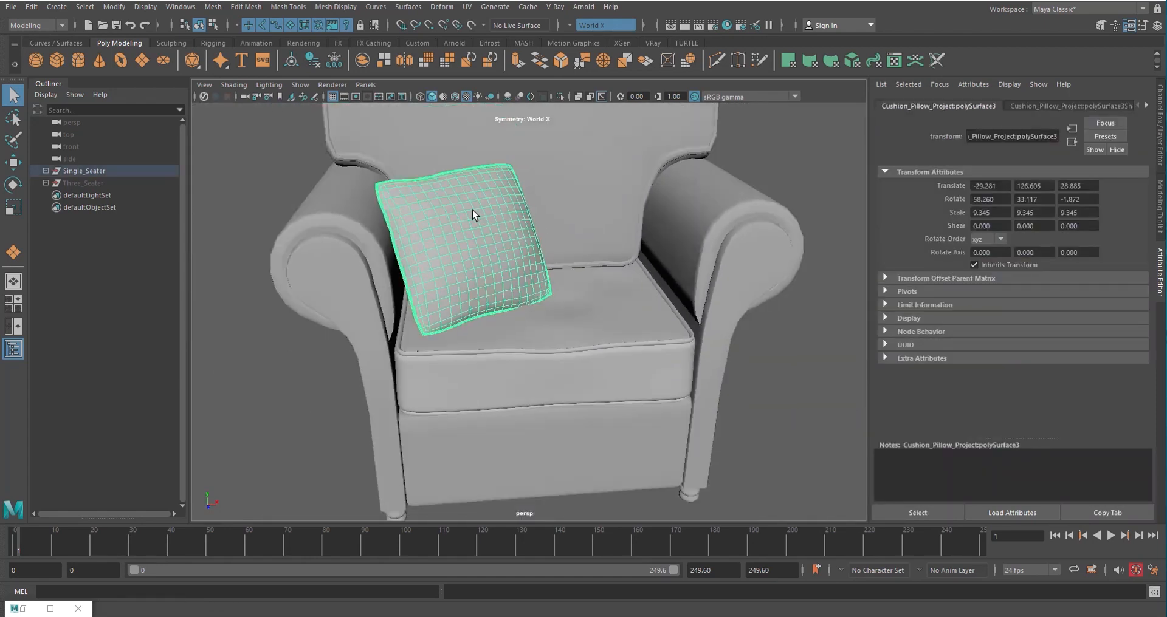
alt+middle_drag(471, 205, 465, 280)
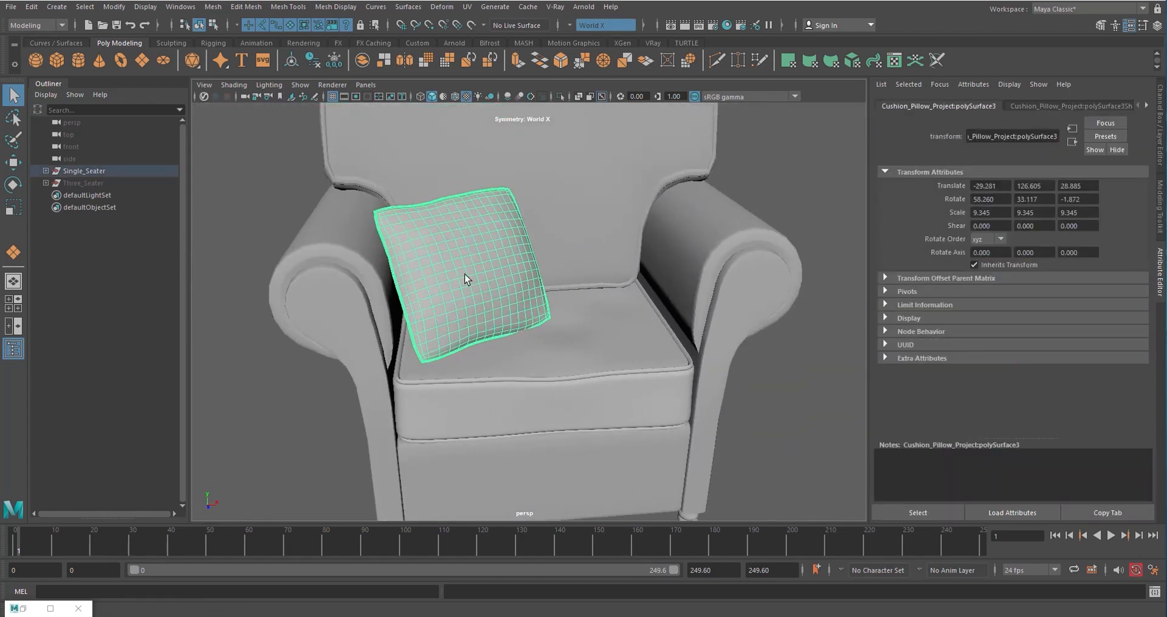
click(45, 170)
click(79, 184)
ctrl+click(78, 207)
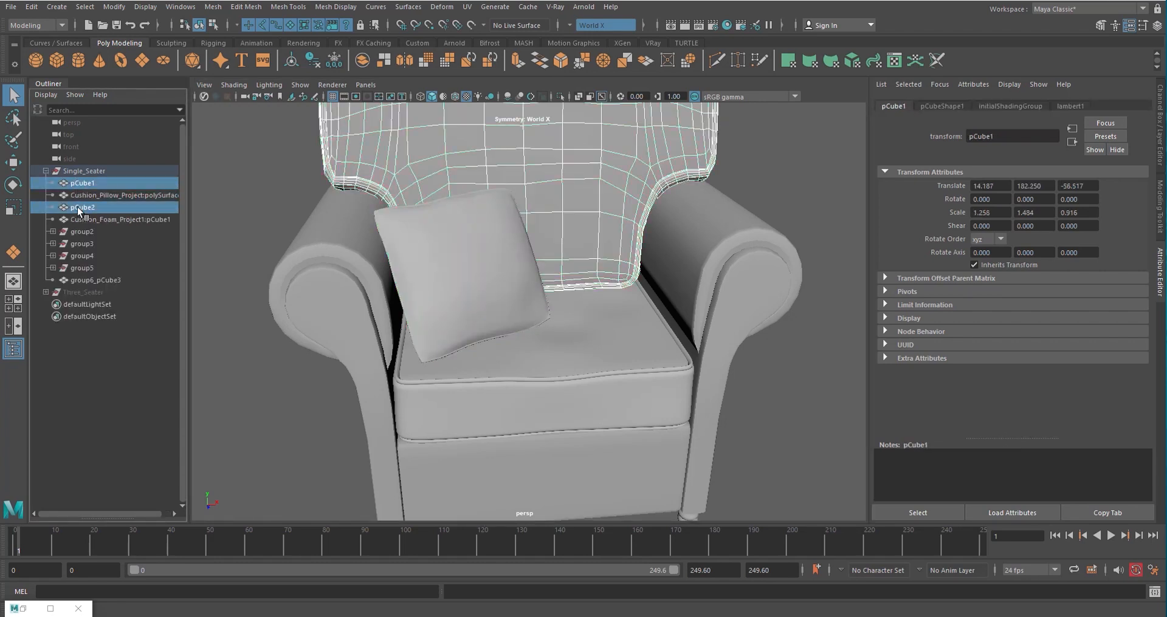
shift+click(75, 268)
key(ctrl+h)
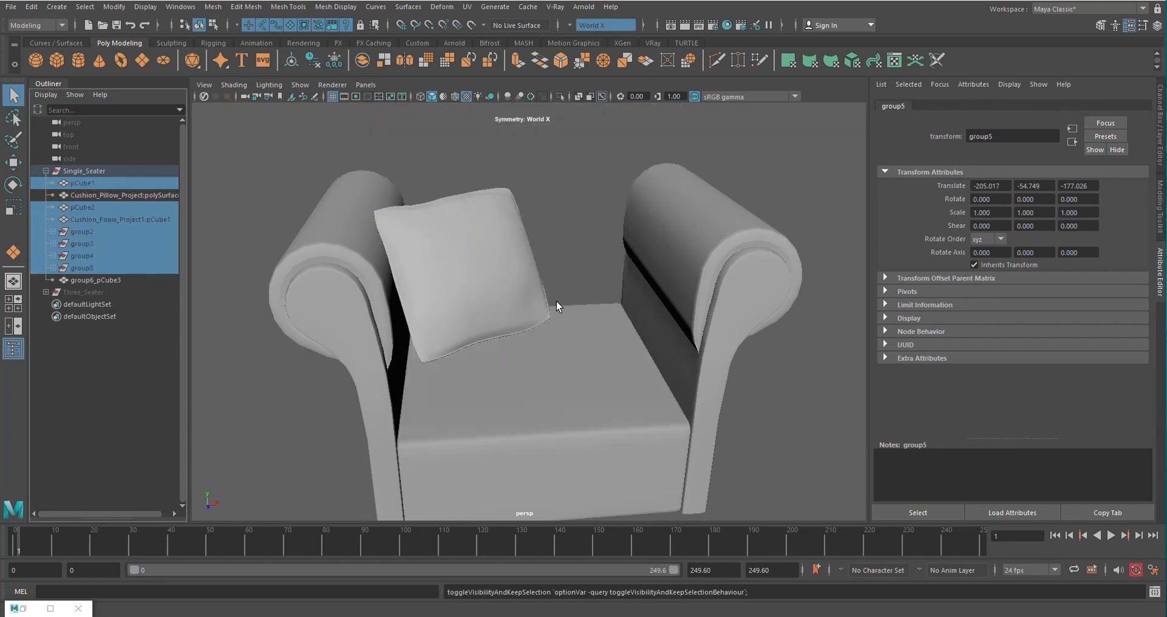
- Hide group6_pCube3, the armchair's armrests and base, to isolate the pillow
click(80, 185)
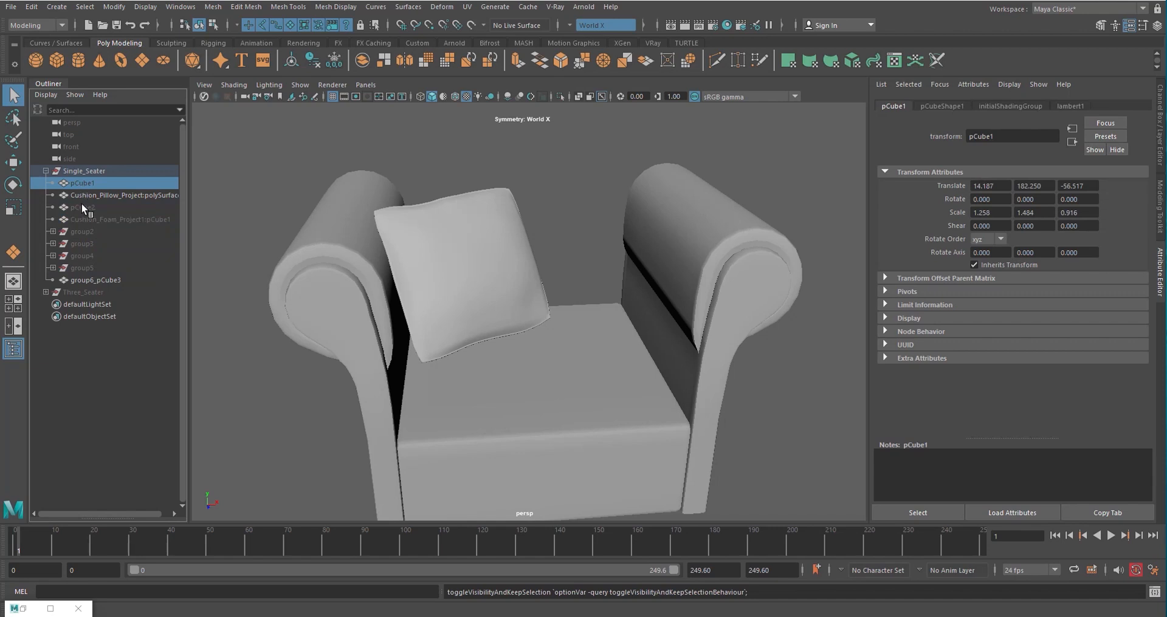
click(89, 197)
click(306, 323)
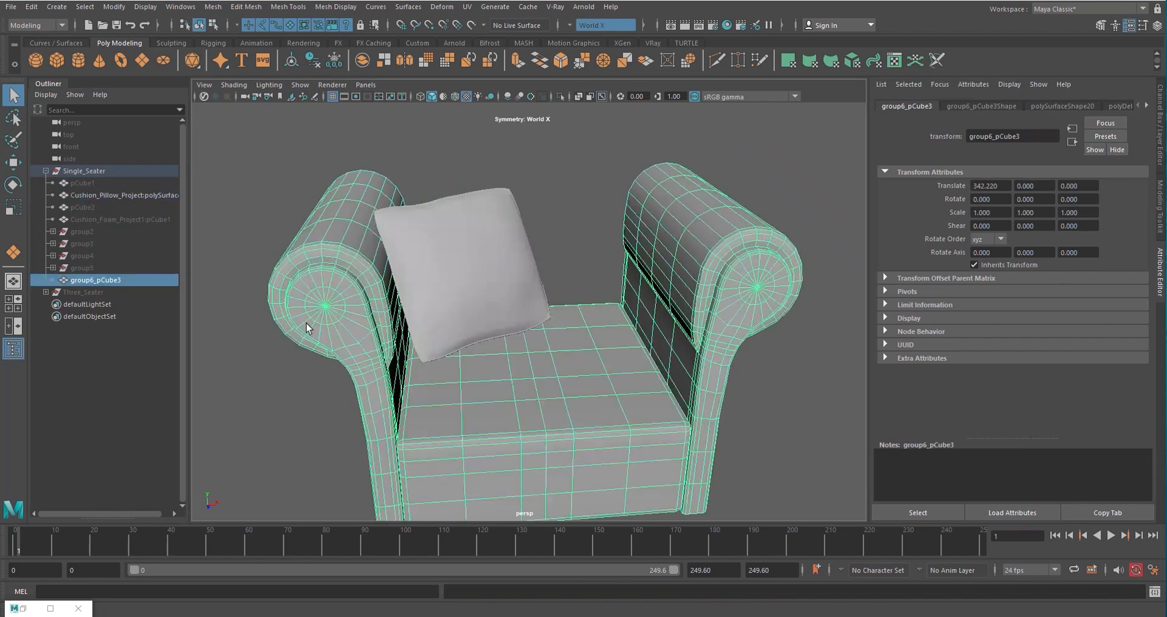
key(ctrl+h)
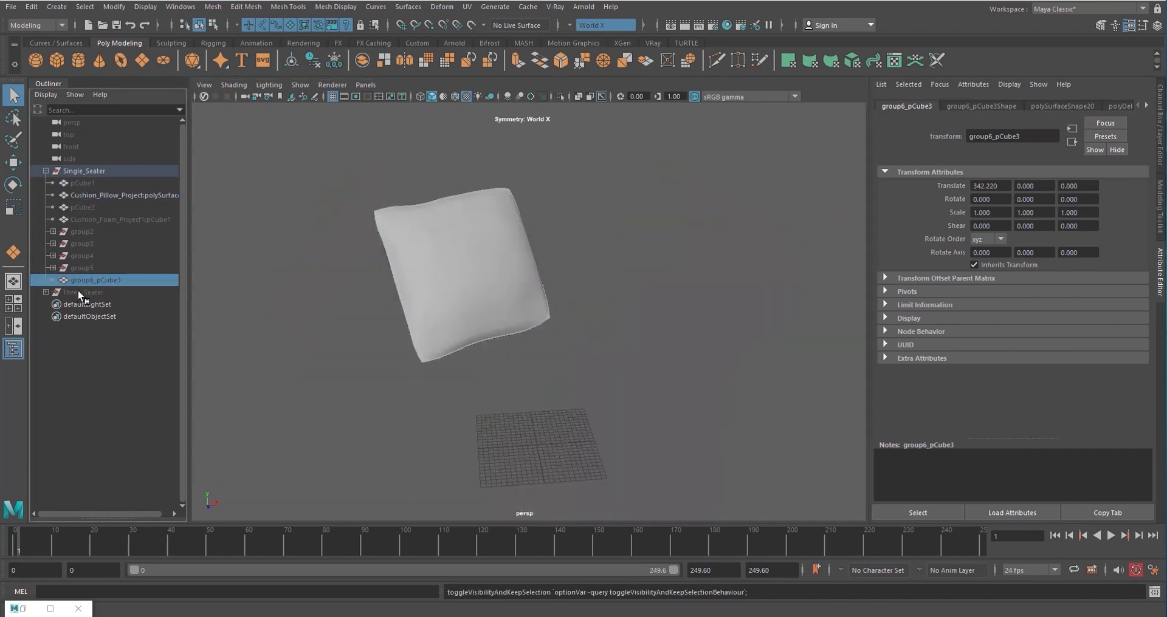
- Assign a new VRayMtl material to the pillow and keep the pillow selected
click(482, 276)
alt+drag(672, 331, 578, 315)
alt+right_drag(578, 316, 652, 212)
alt+drag(651, 212, 669, 252)
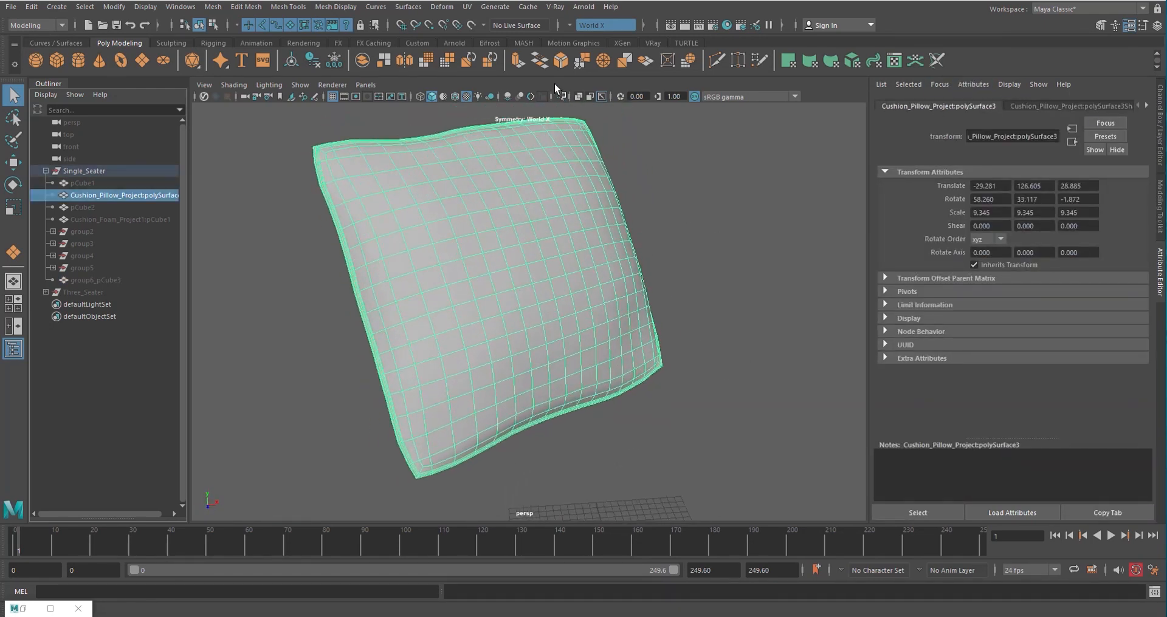
click(653, 43)
click(143, 61)
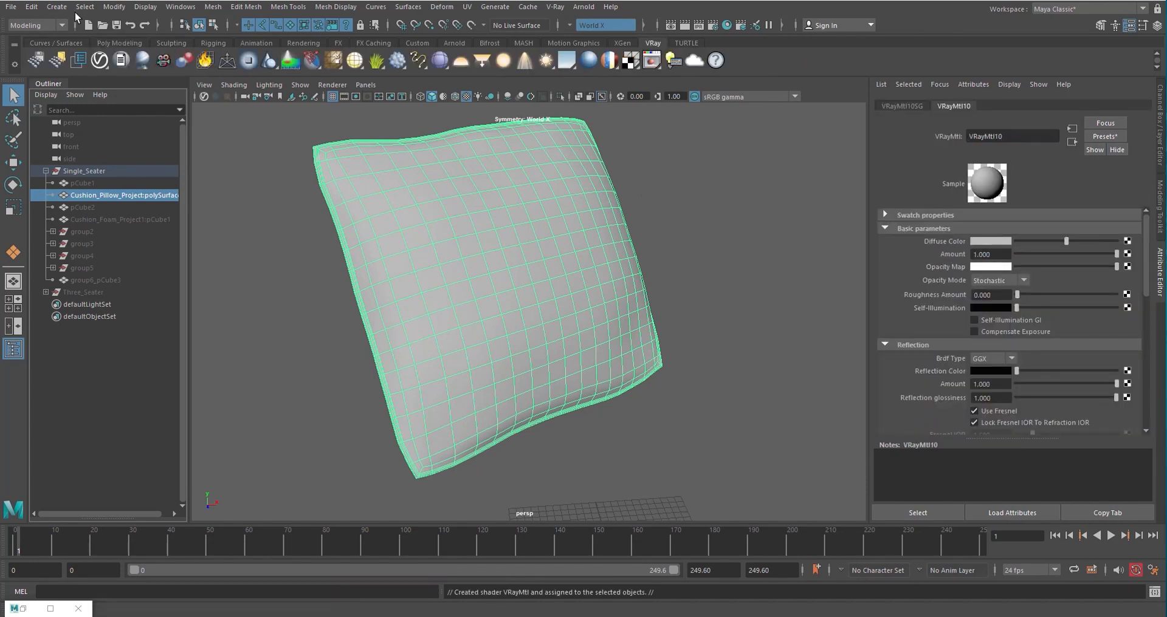
click(118, 43)
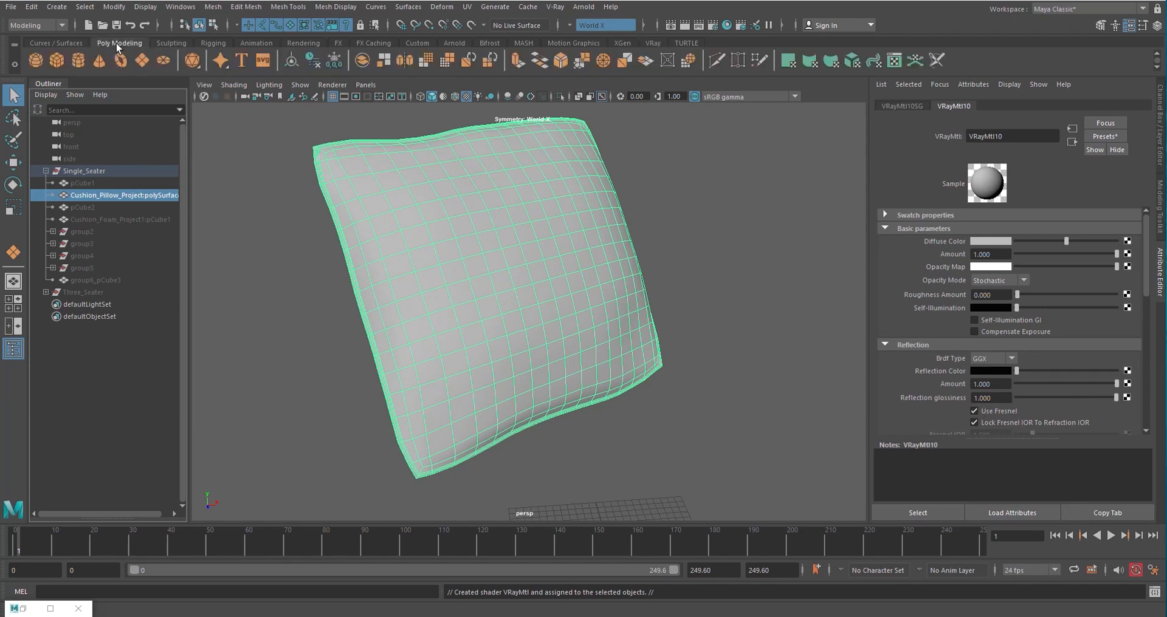
click(735, 238)
key(ctrl+z)
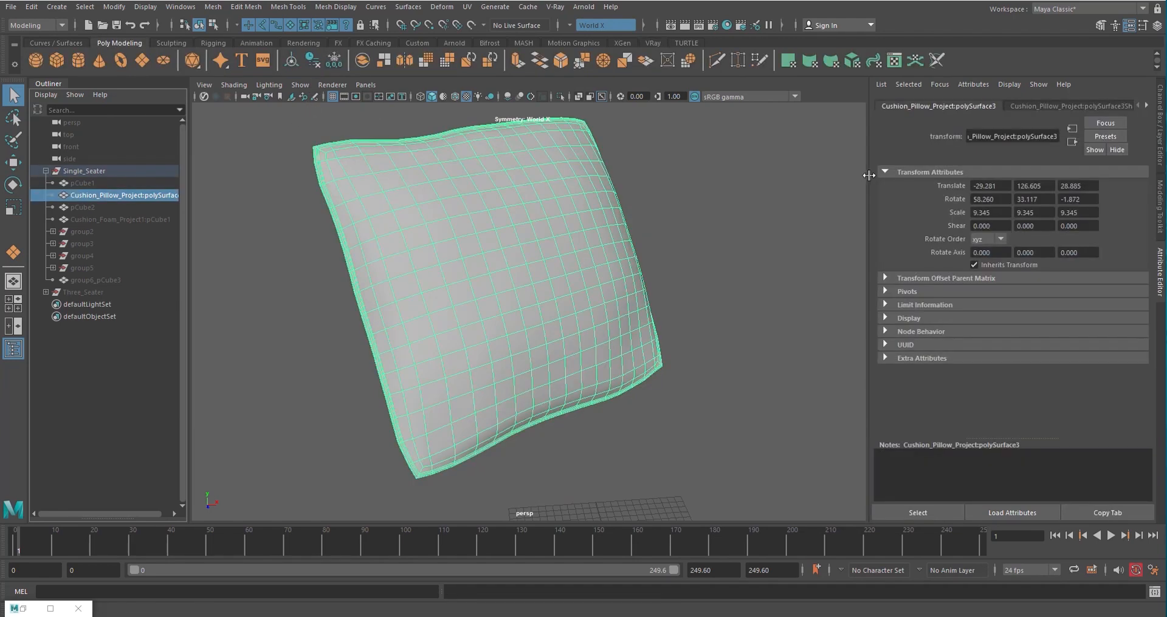
- Rename the pillow mesh as Pillow3 and display the attributes of its V-Ray material
click(1071, 107)
double_click(121, 196)
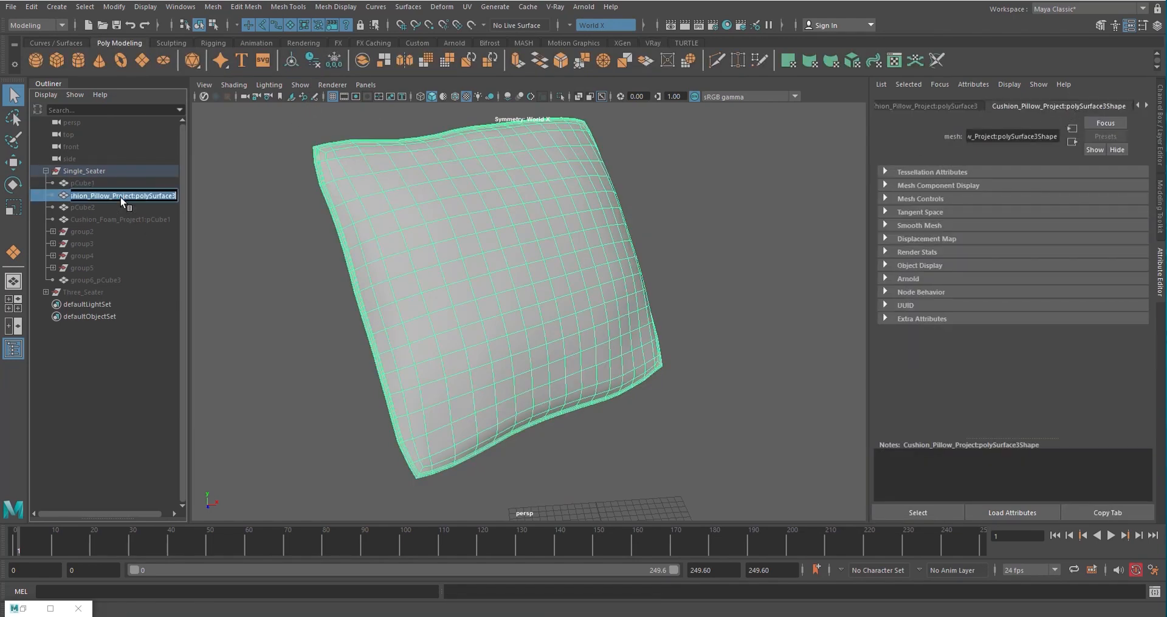
text(Pillow3)
key(Return)
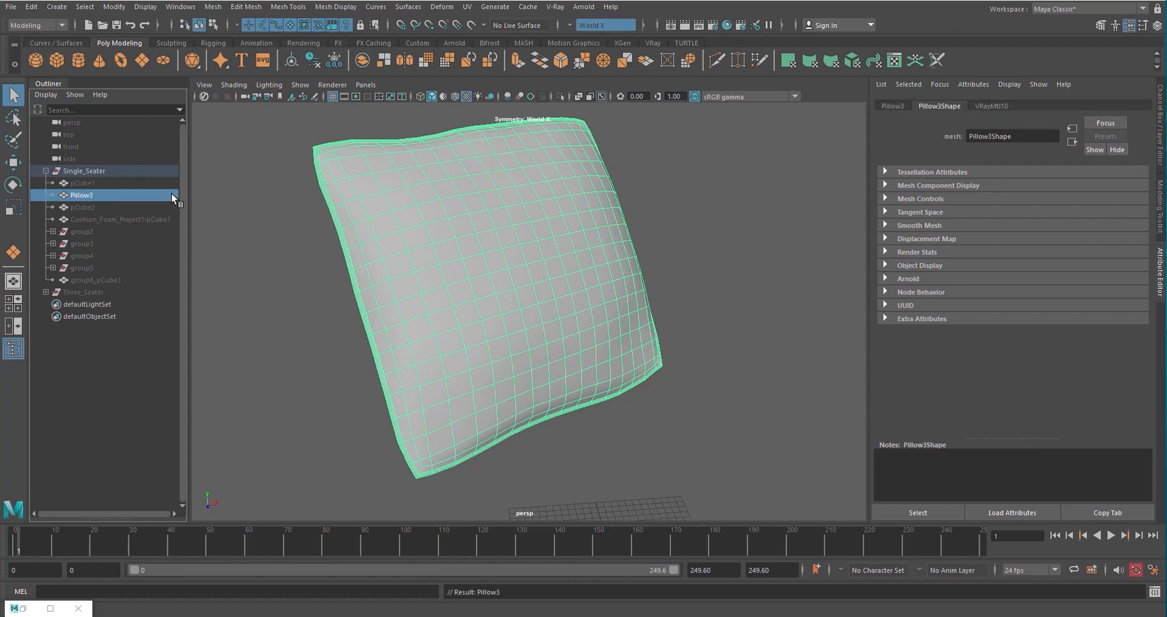
click(991, 106)
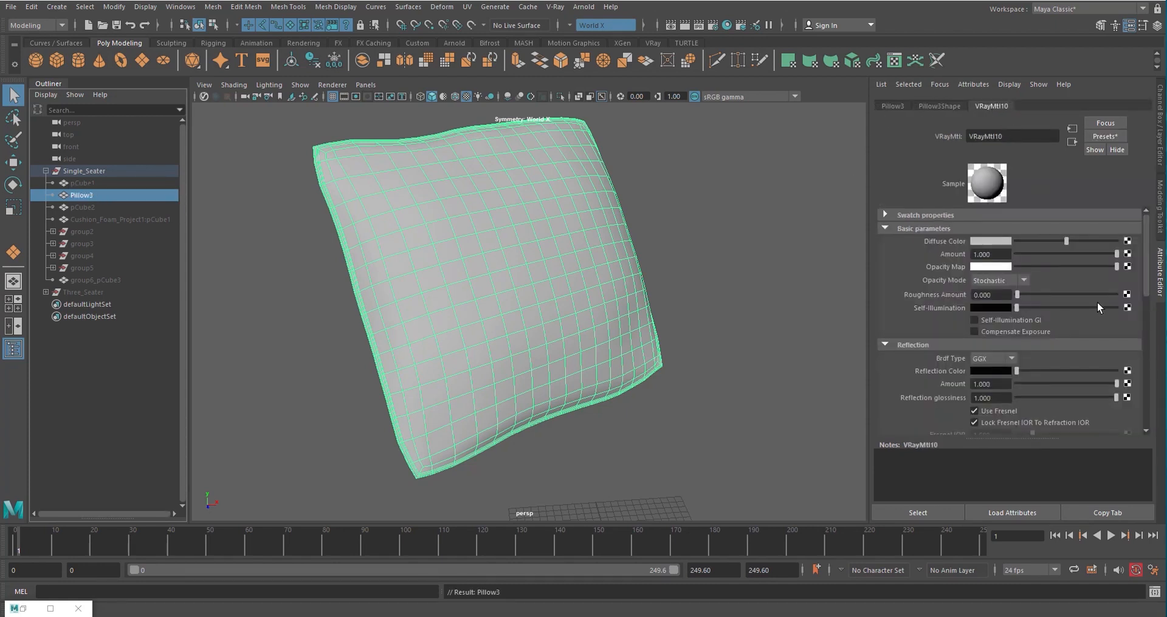
click(1127, 241)
click(606, 206)
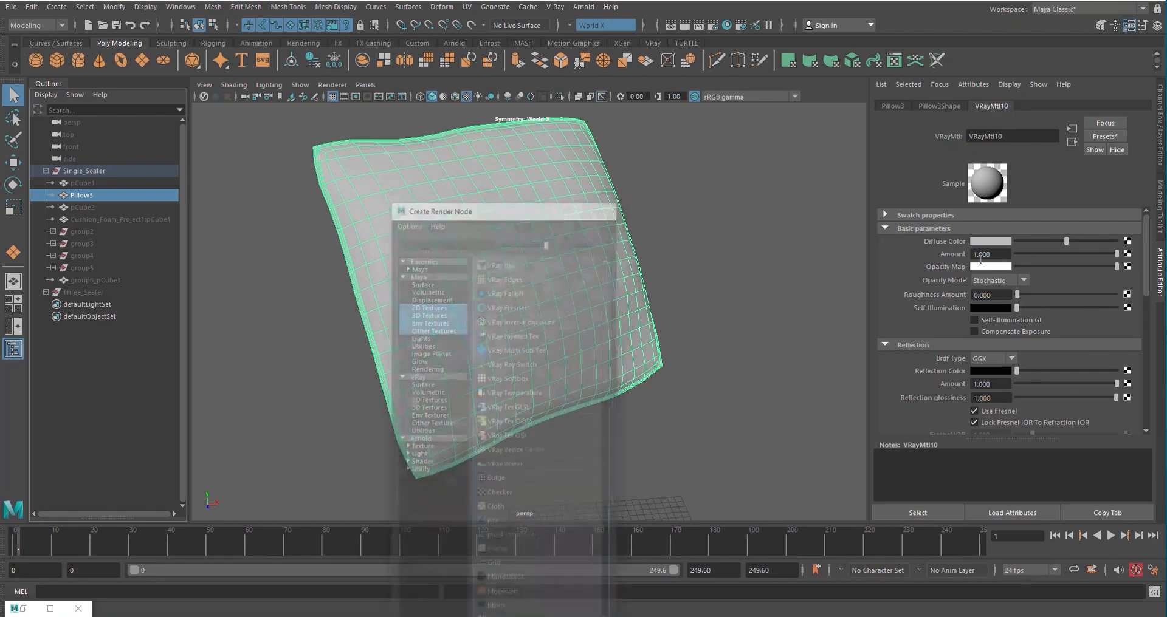
click(1127, 241)
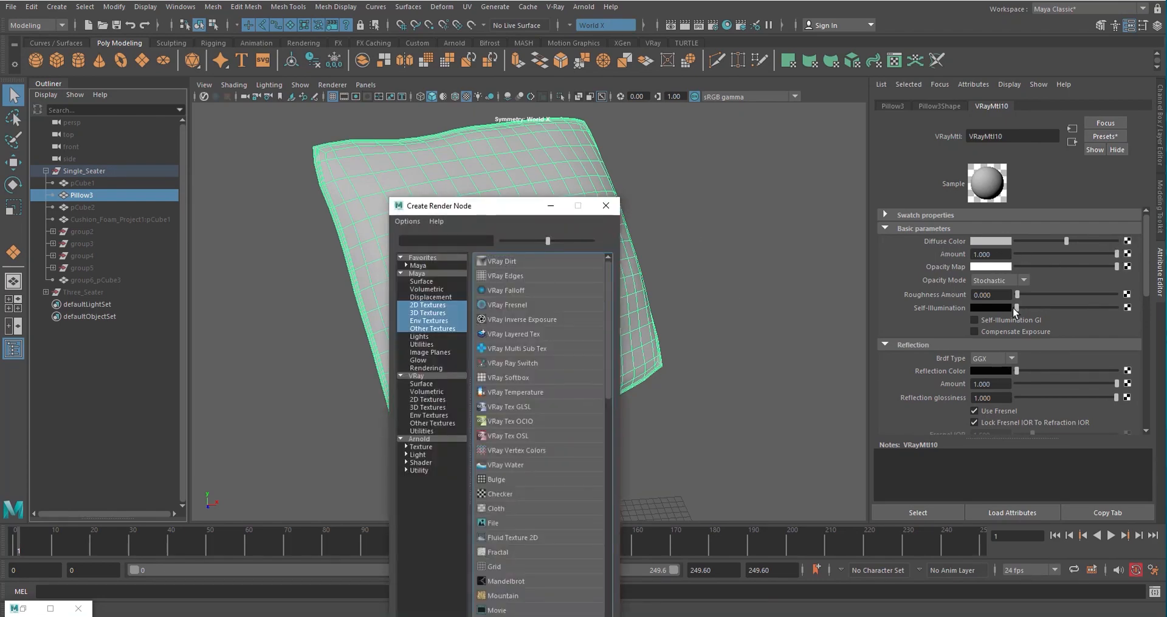
click(606, 206)
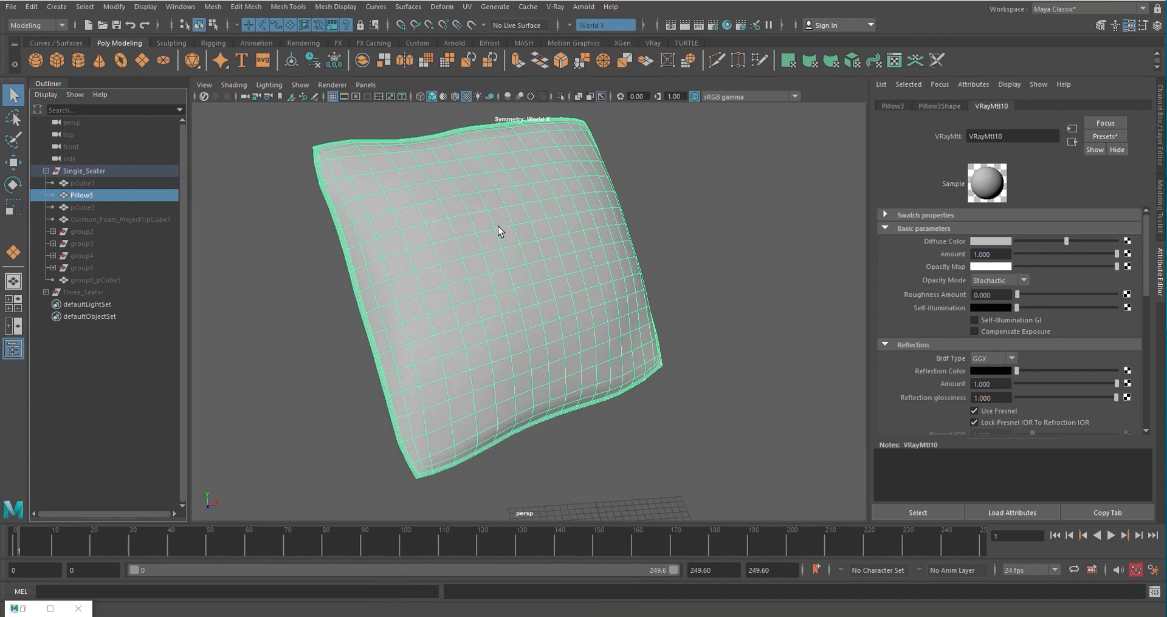
- Connect a File texture to the Diffuse Color of the pillow's V-Ray material
mouse_move(498, 228)
alt+mouse_down()
mouse_move(563, 213)
mouse_move(505, 215)
alt+mouse_up()
scroll(562, 214, up, 5)
scroll(505, 215, down, 6)
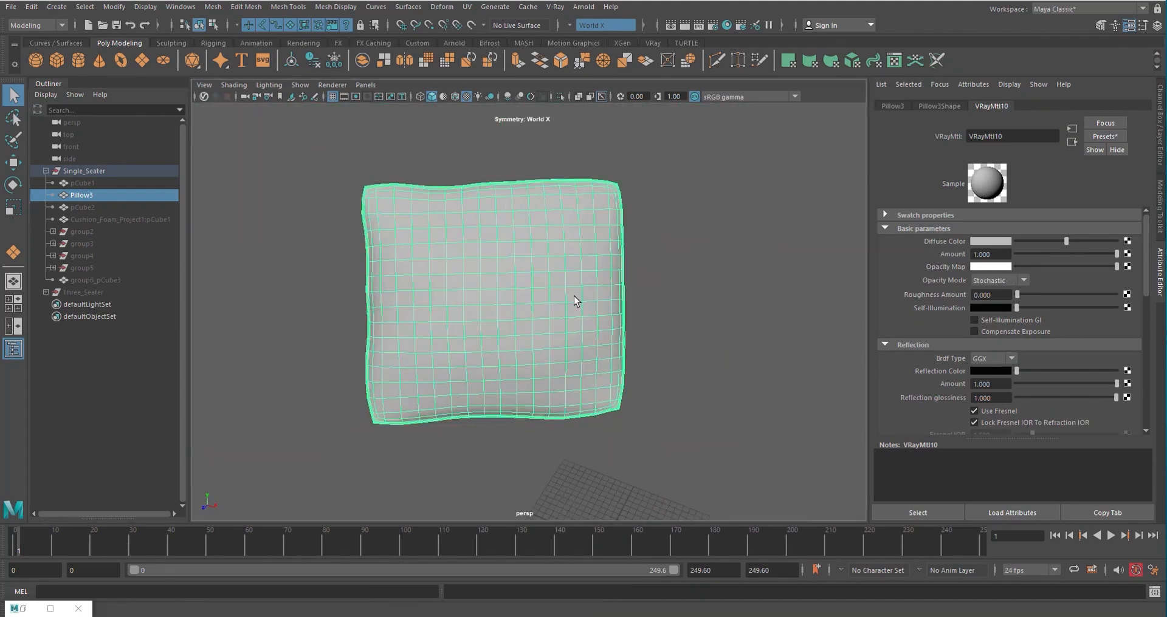
alt+drag(516, 255, 547, 246)
click(1127, 242)
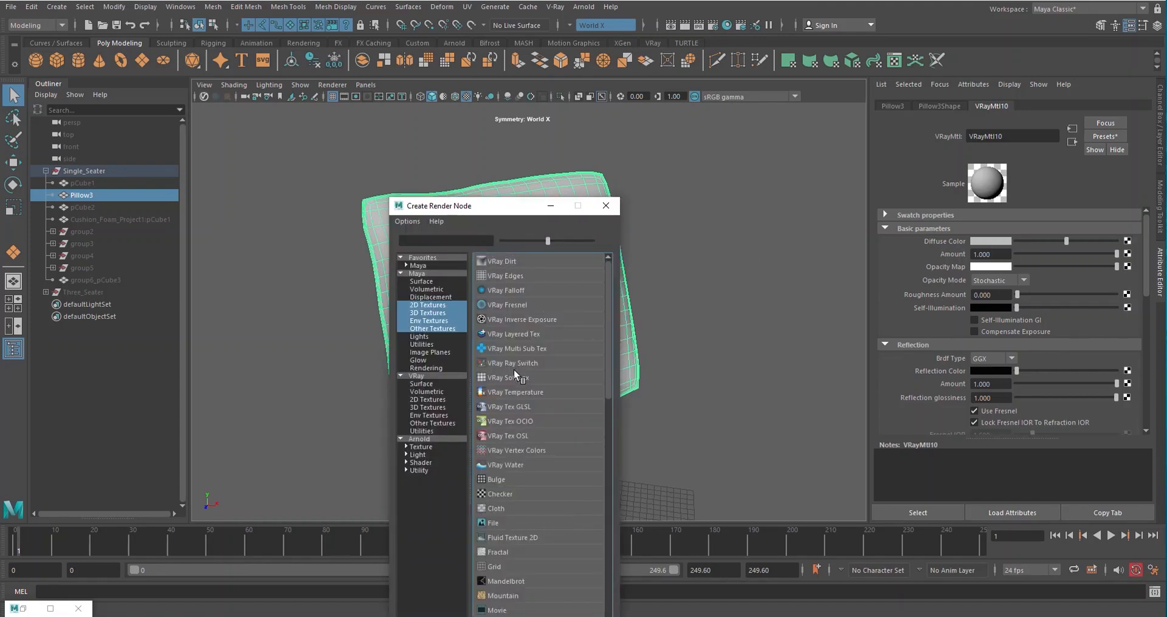
drag(485, 212, 447, 106)
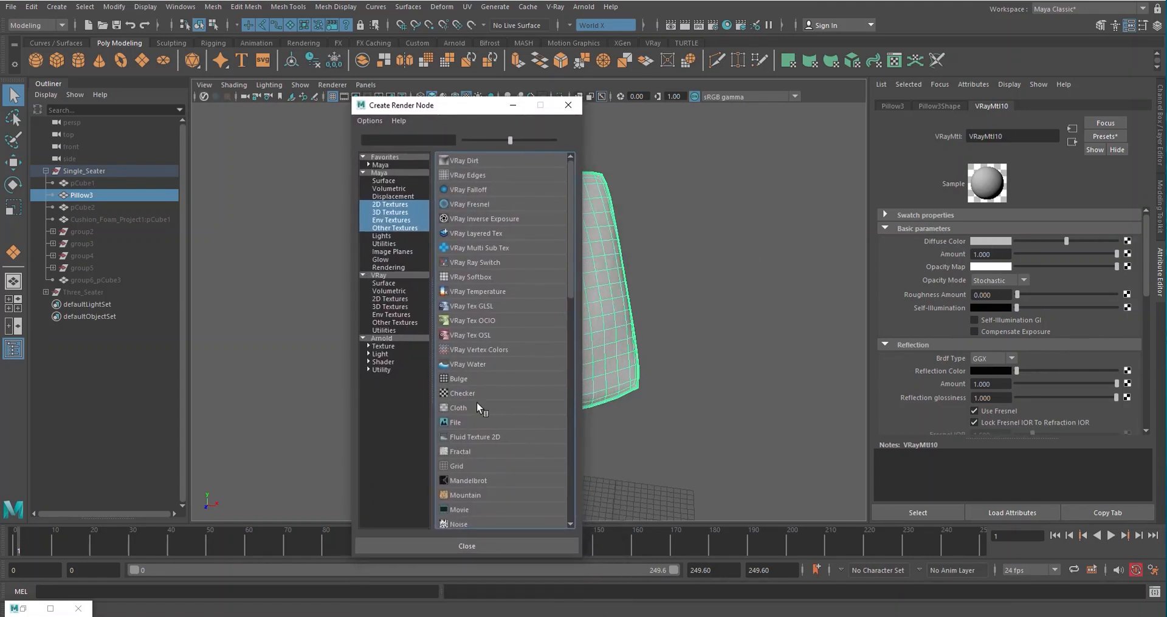
click(455, 420)
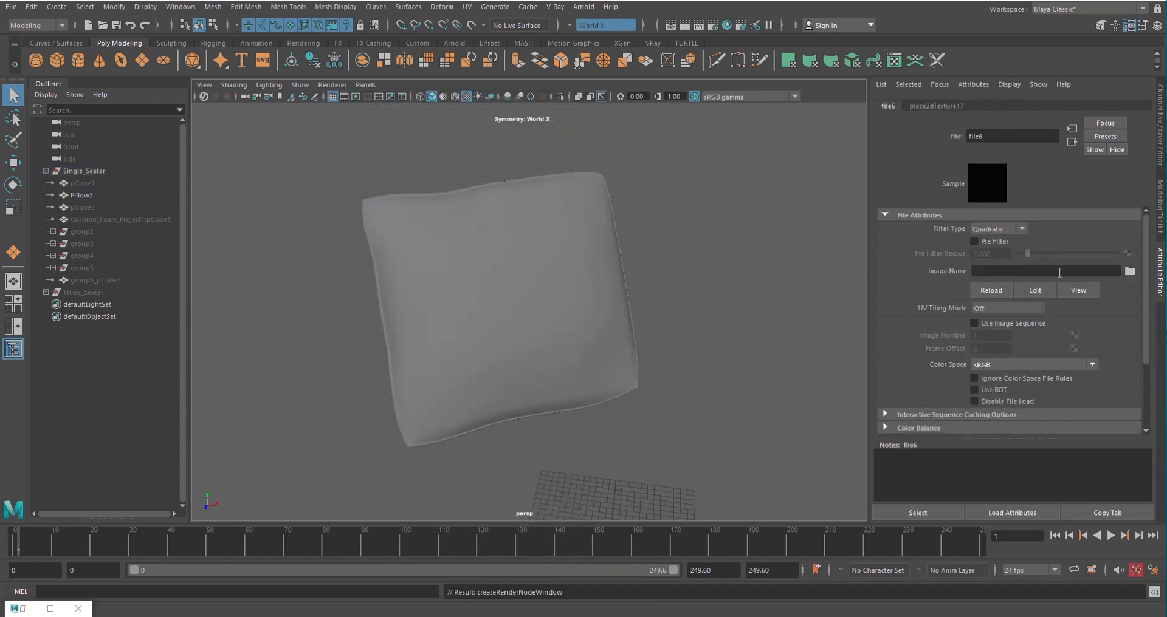
click(1129, 272)
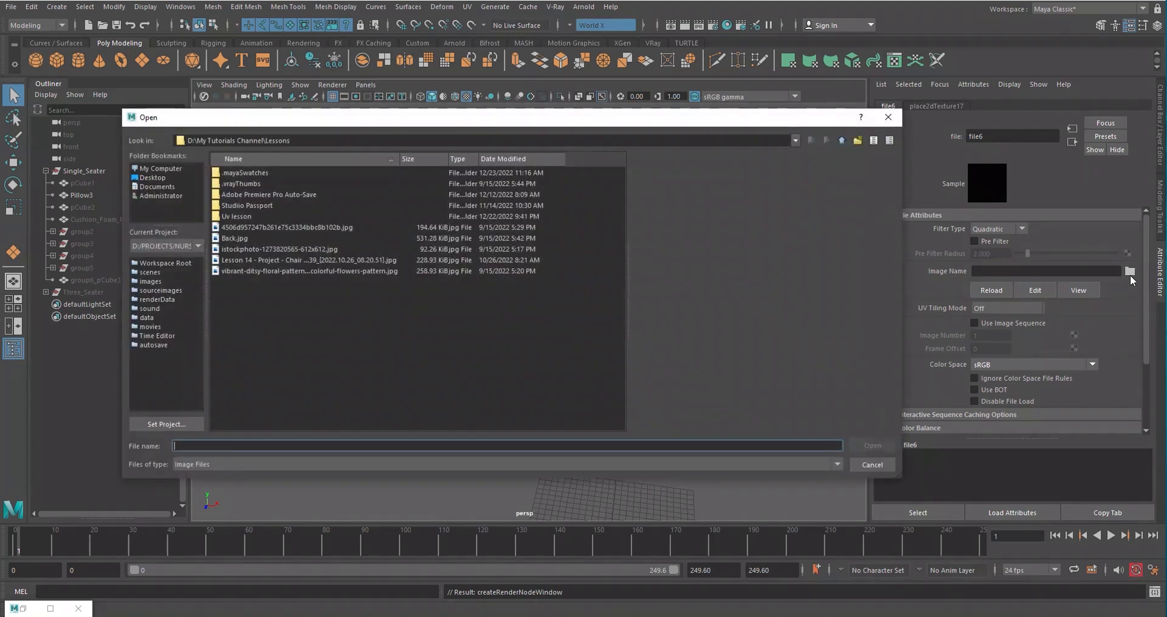
click(272, 262)
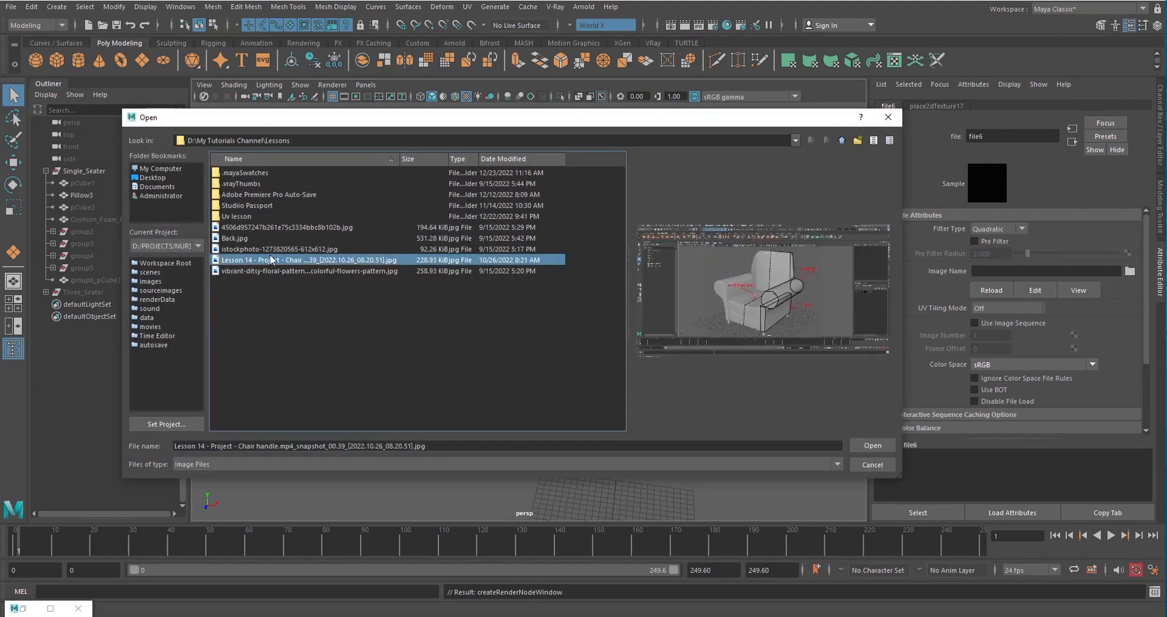
click(271, 251)
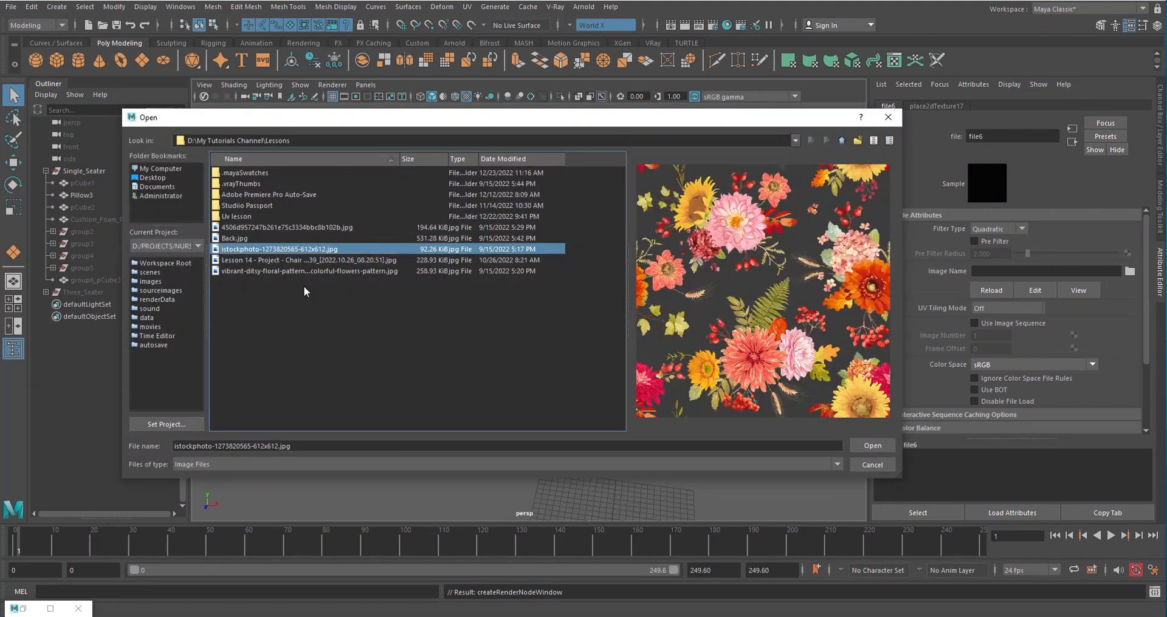
click(862, 445)
alt+drag(657, 385, 683, 338)
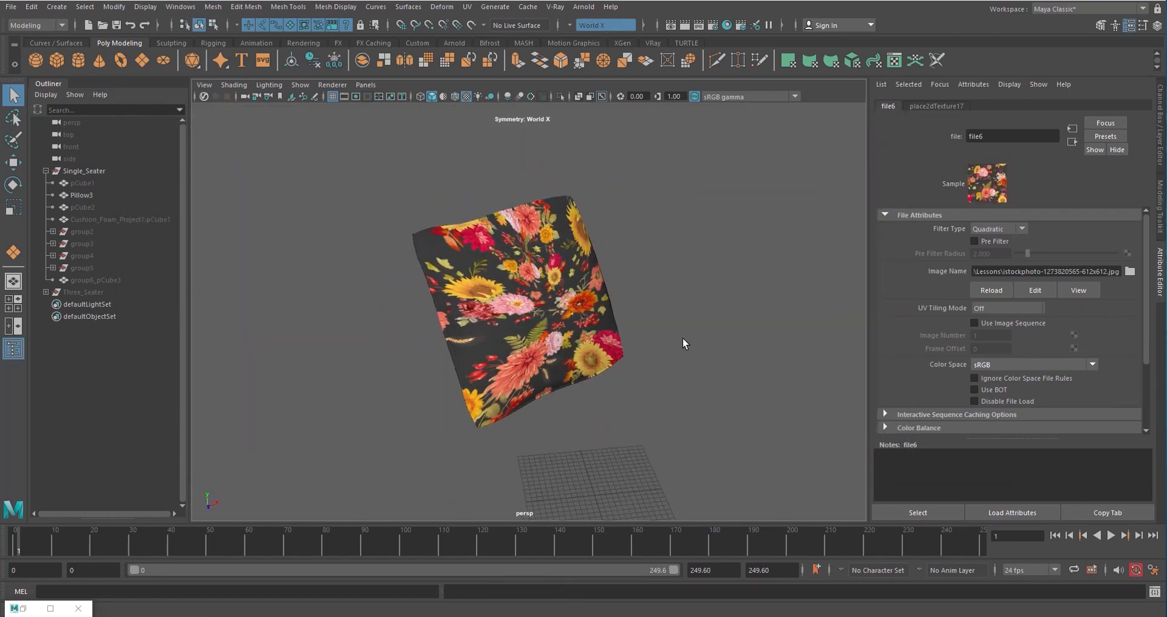
scroll(683, 338, up, 3)
scroll(683, 338, down, 2)
scroll(683, 338, up, 2)
scroll(683, 338, down, 1)
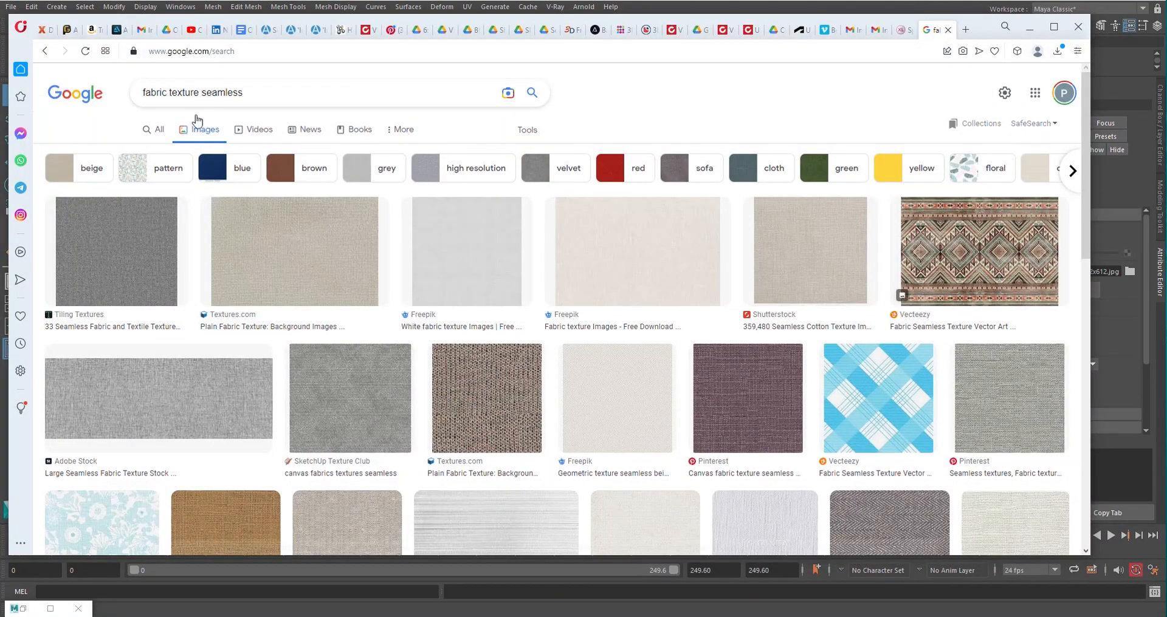
- Review the "fabric texture seamless" image search in the browser and examine the floral texture on the pillow back in Maya
drag(247, 92, 202, 93)
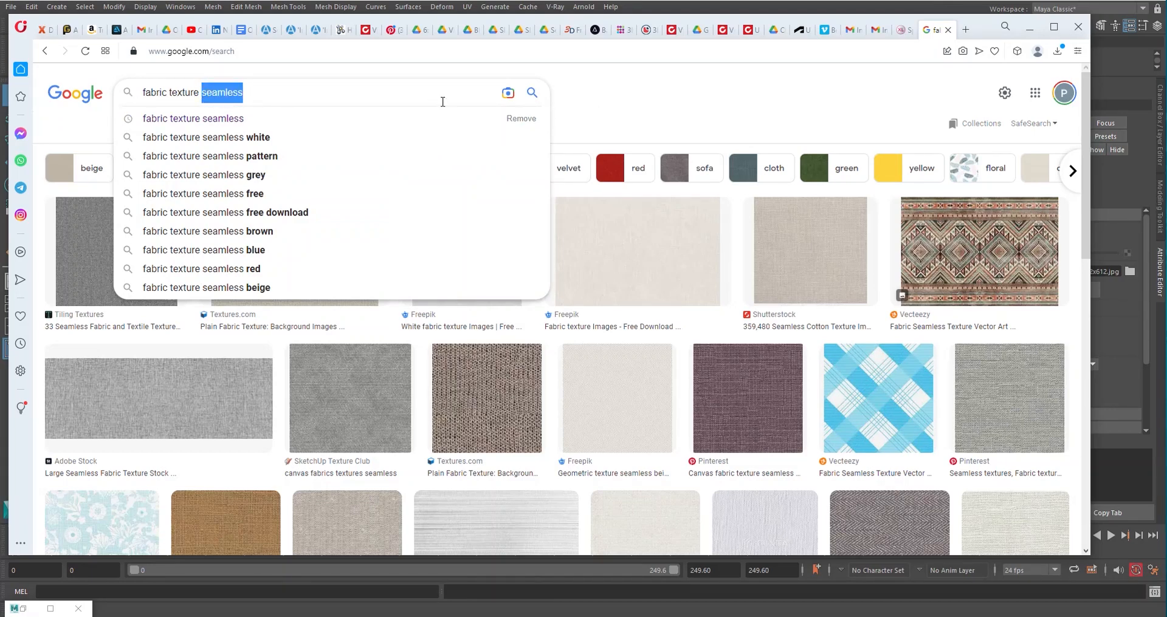
click(1029, 27)
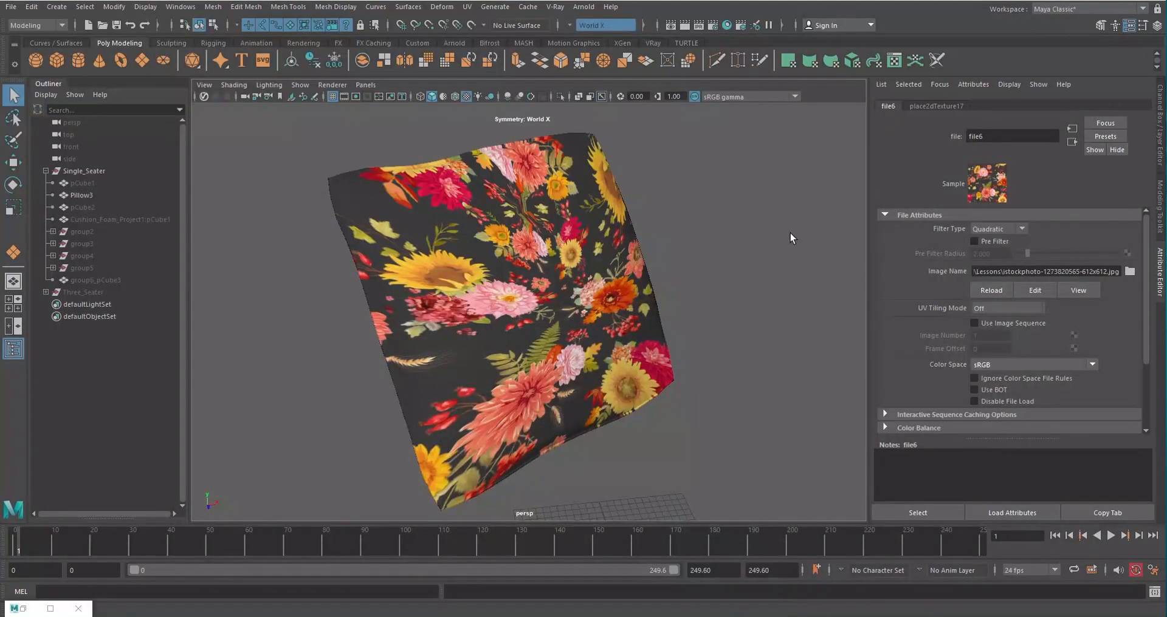
alt+drag(541, 330, 515, 308)
scroll(512, 308, up, 5)
scroll(515, 308, down, 4)
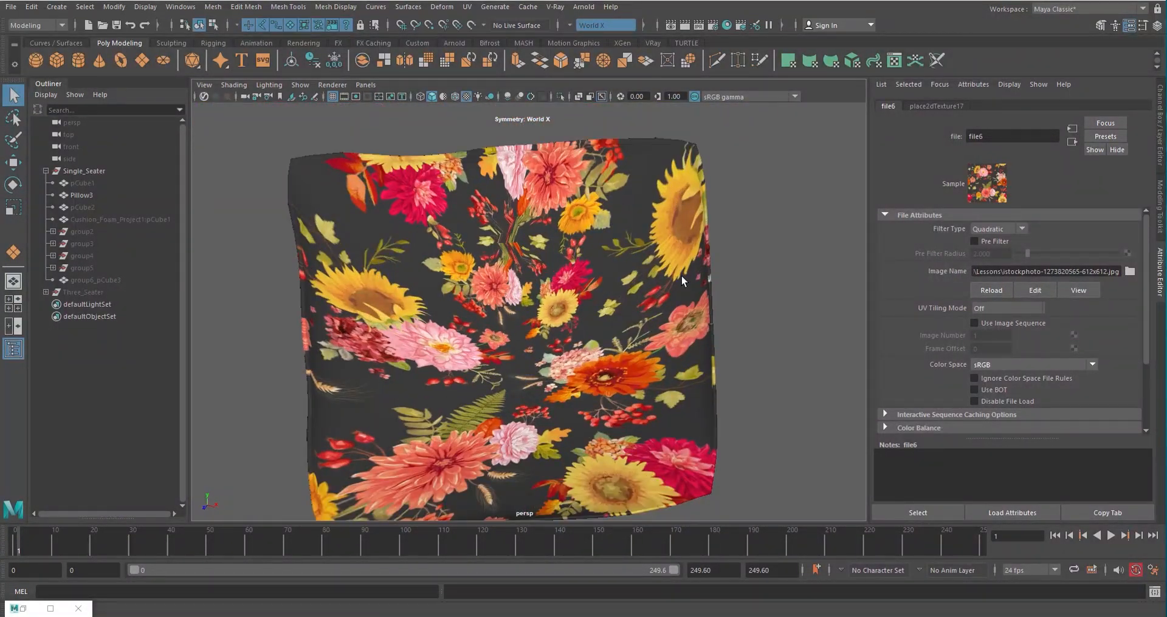
alt+drag(681, 275, 477, 230)
- Open the UV Editor for the selected pillow and examine its UV layout against the floral image
click(645, 269)
click(469, 7)
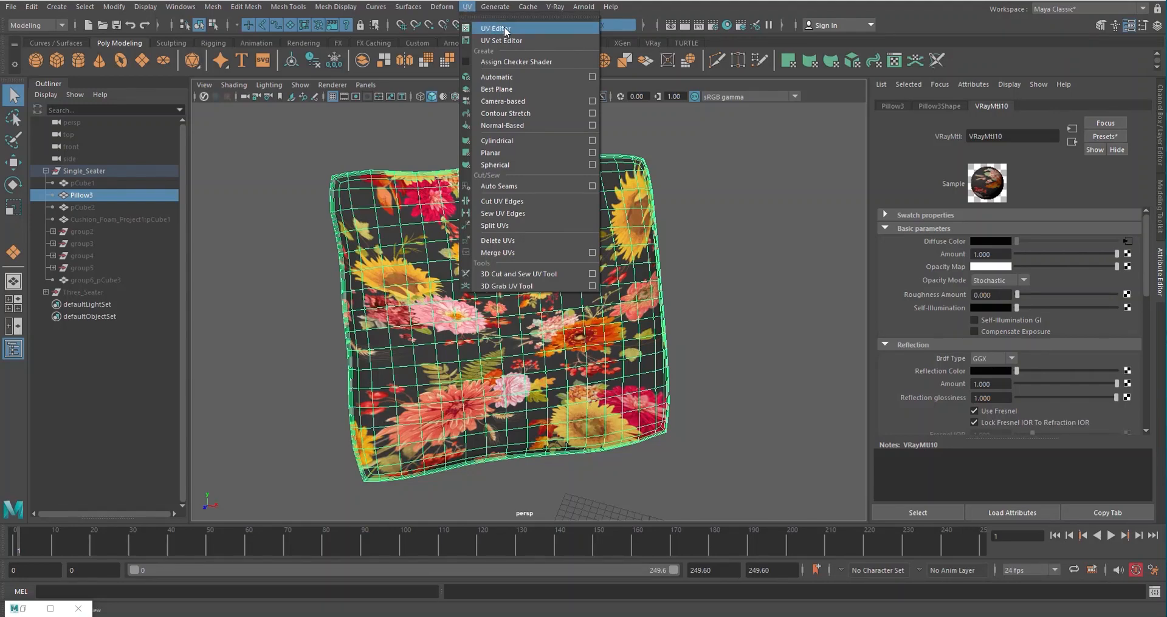
click(505, 31)
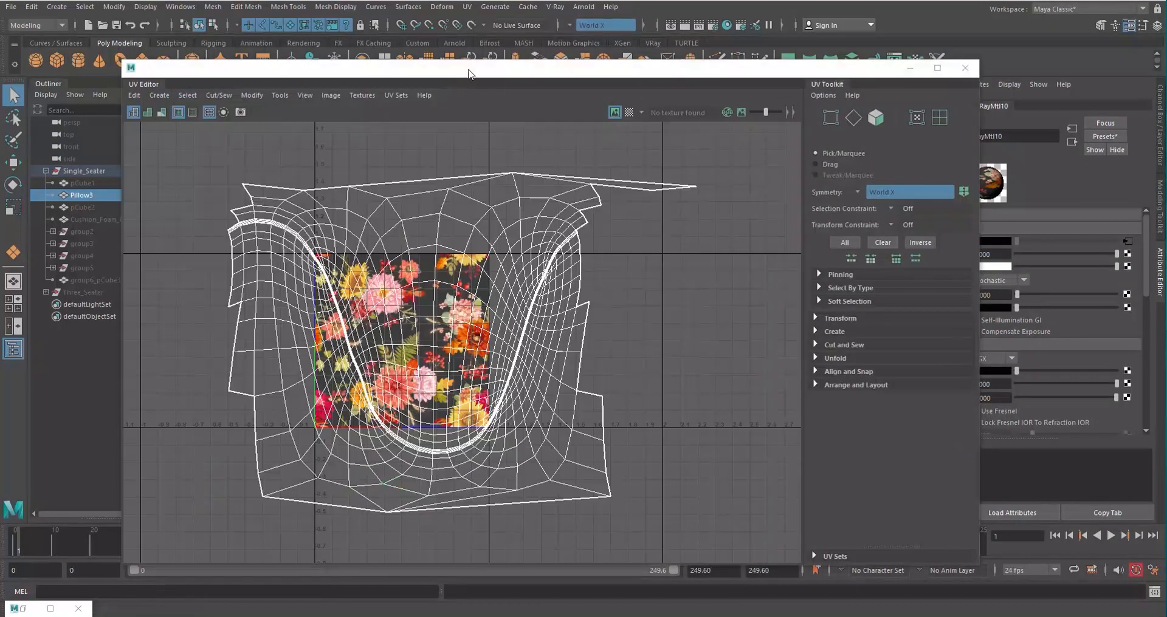
drag(480, 70, 434, 32)
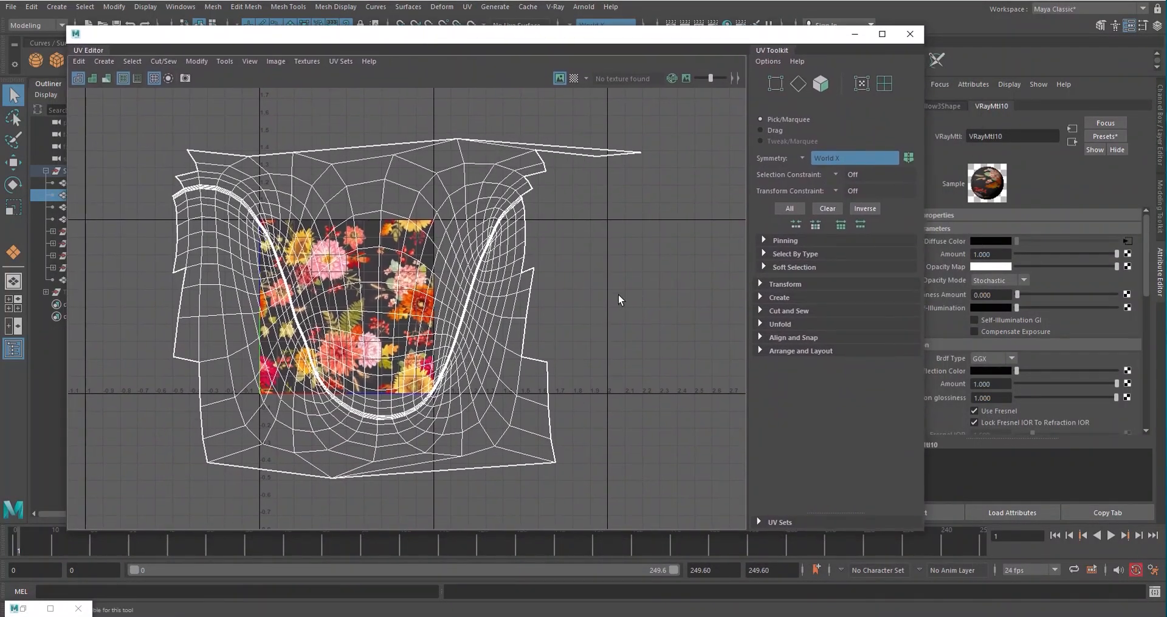
scroll(617, 293, down, 2)
scroll(477, 215, down, 2)
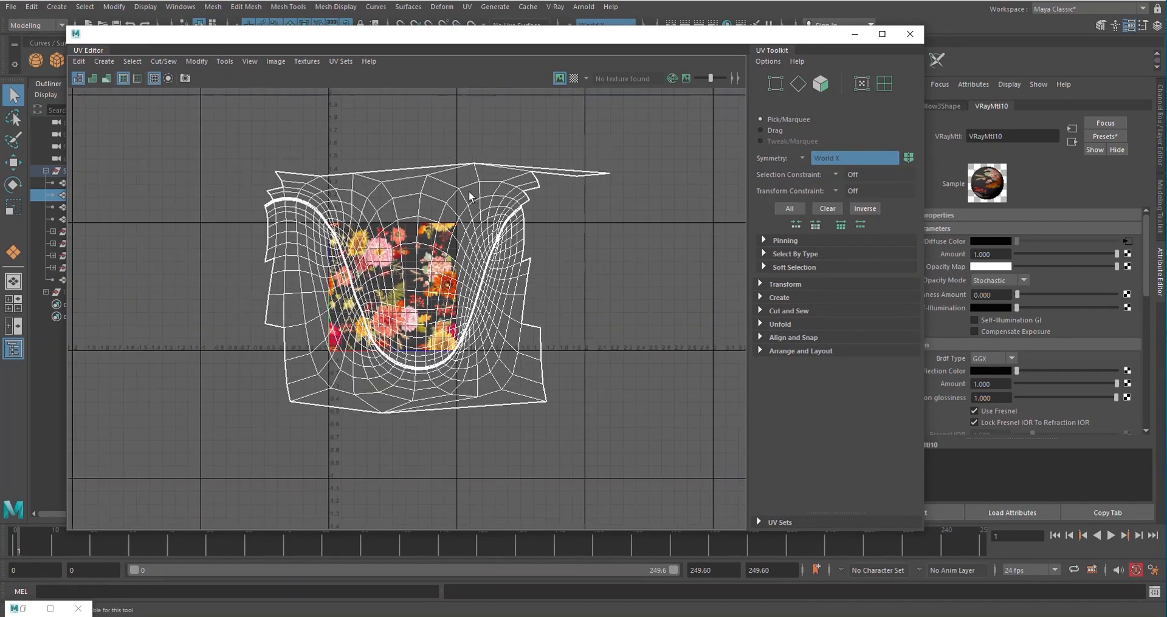
scroll(518, 211, down, 1)
alt+middle_drag(451, 205, 580, 210)
scroll(585, 213, up, 2)
scroll(590, 213, up, 2)
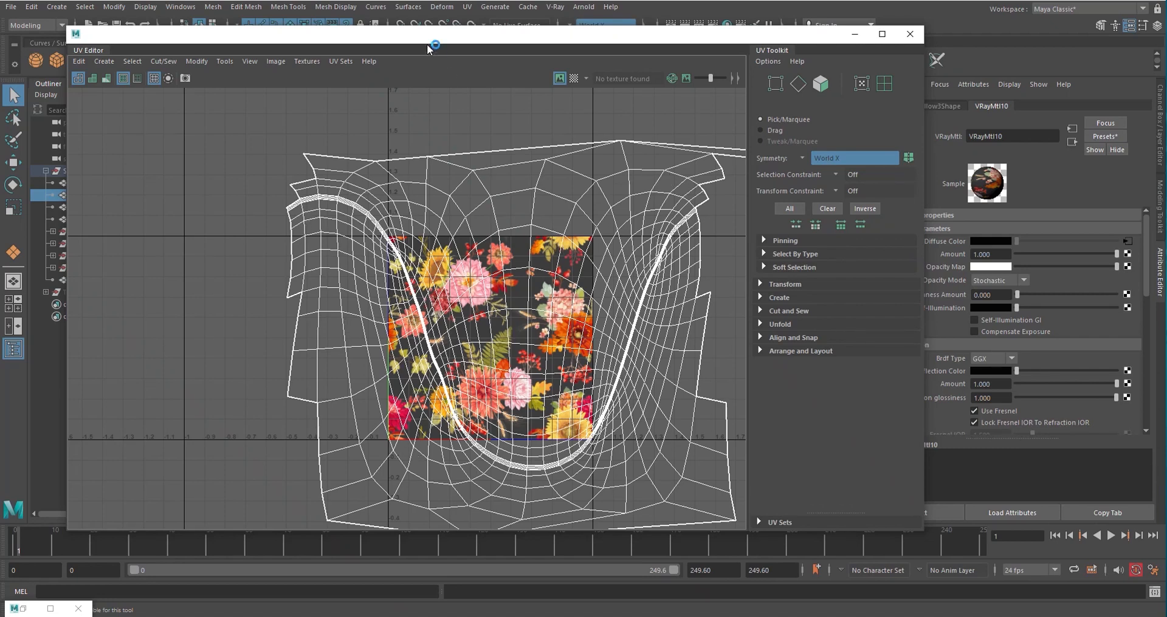
- Compare the pillow's UV layout in the UV Editor with the texture on the model from several angles
drag(427, 39, 922, 201)
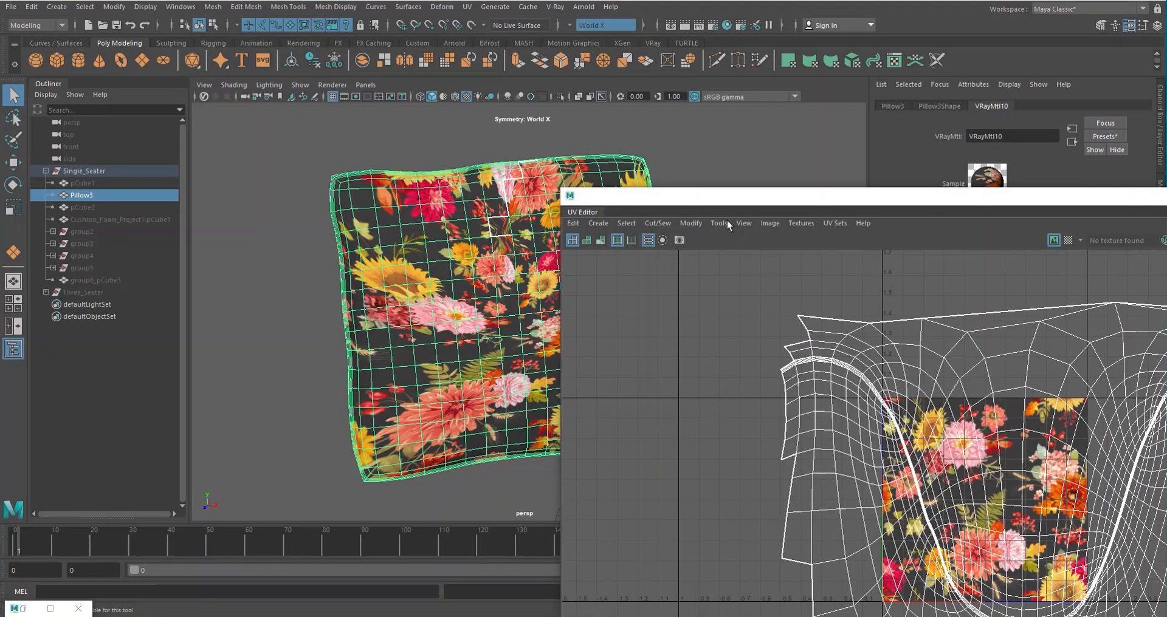
drag(726, 201, 351, 162)
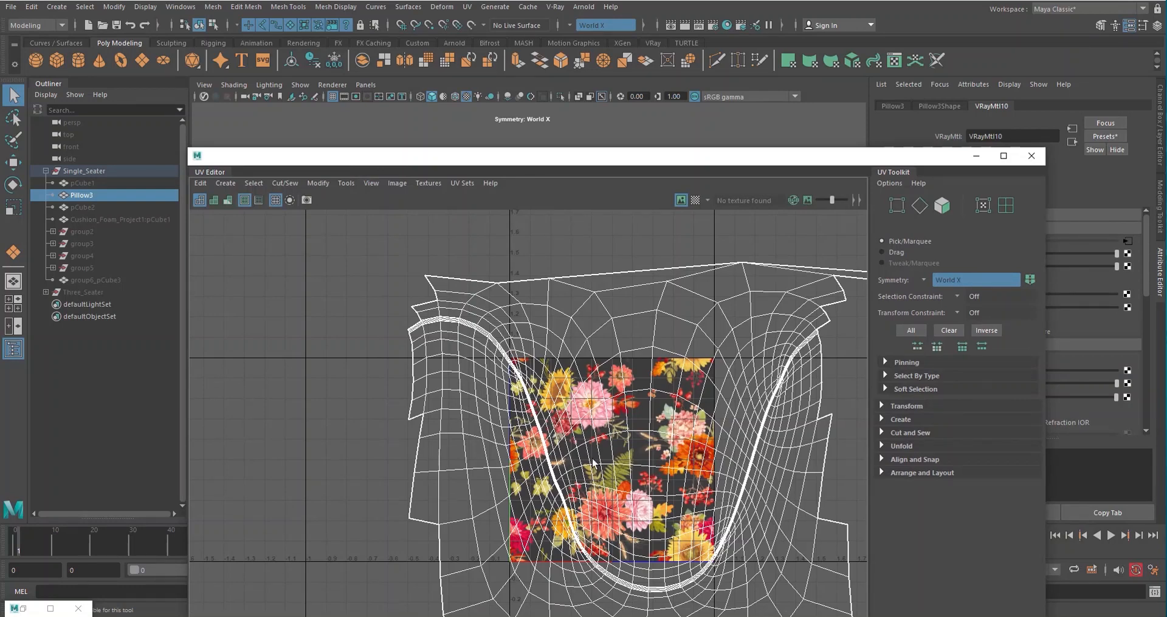
drag(519, 157, 481, 438)
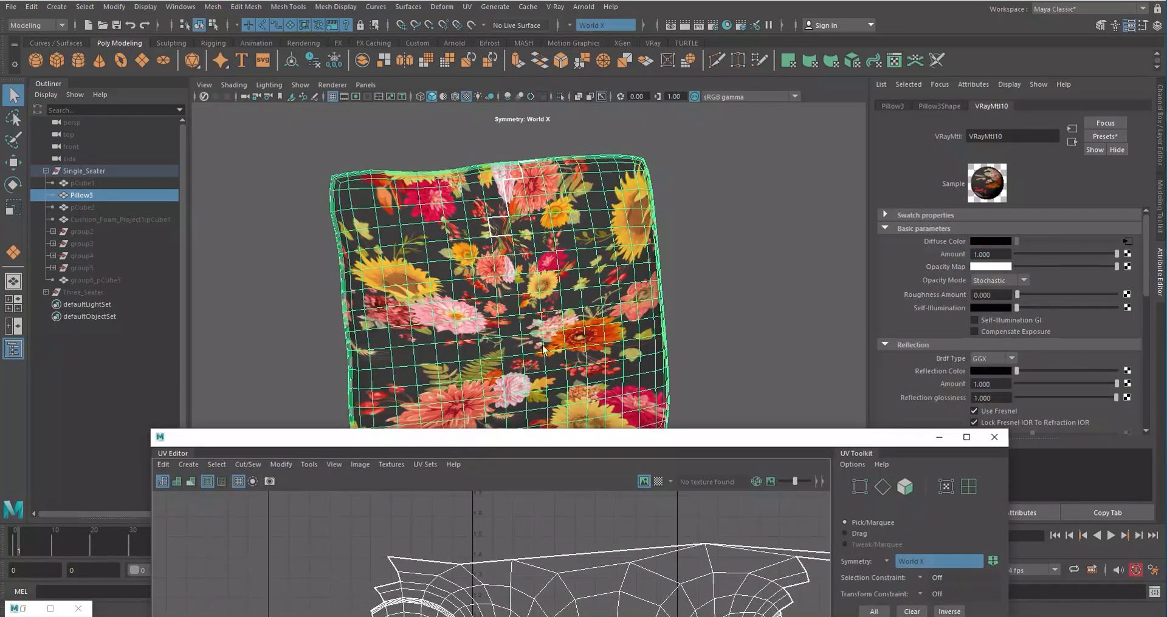
alt+drag(543, 350, 566, 314)
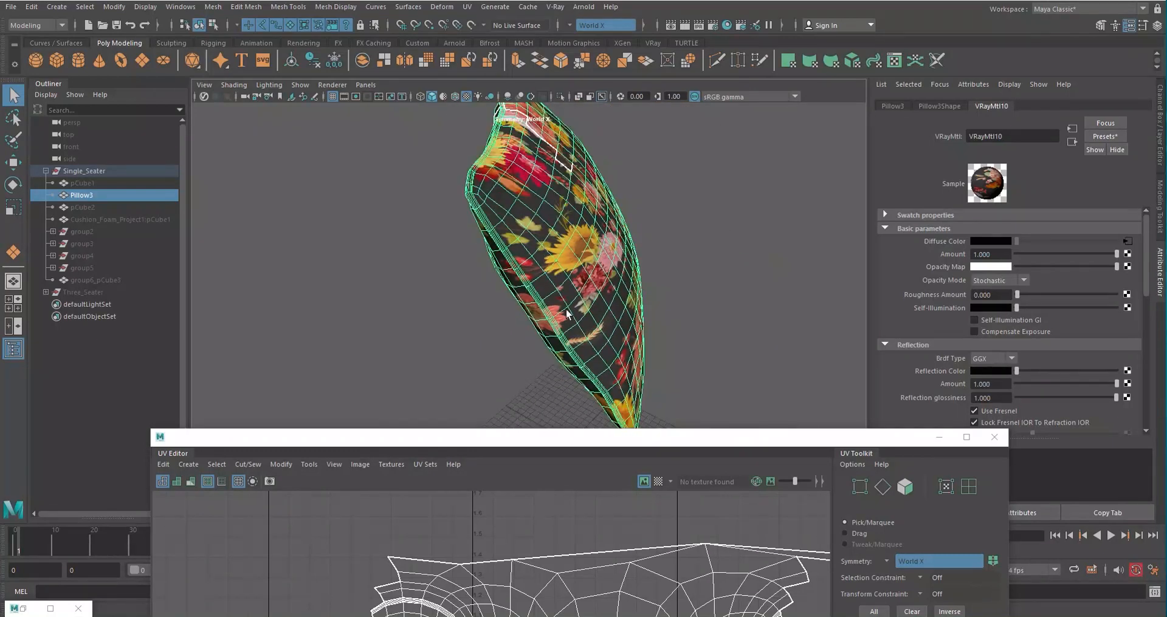
alt+drag(561, 382, 570, 219)
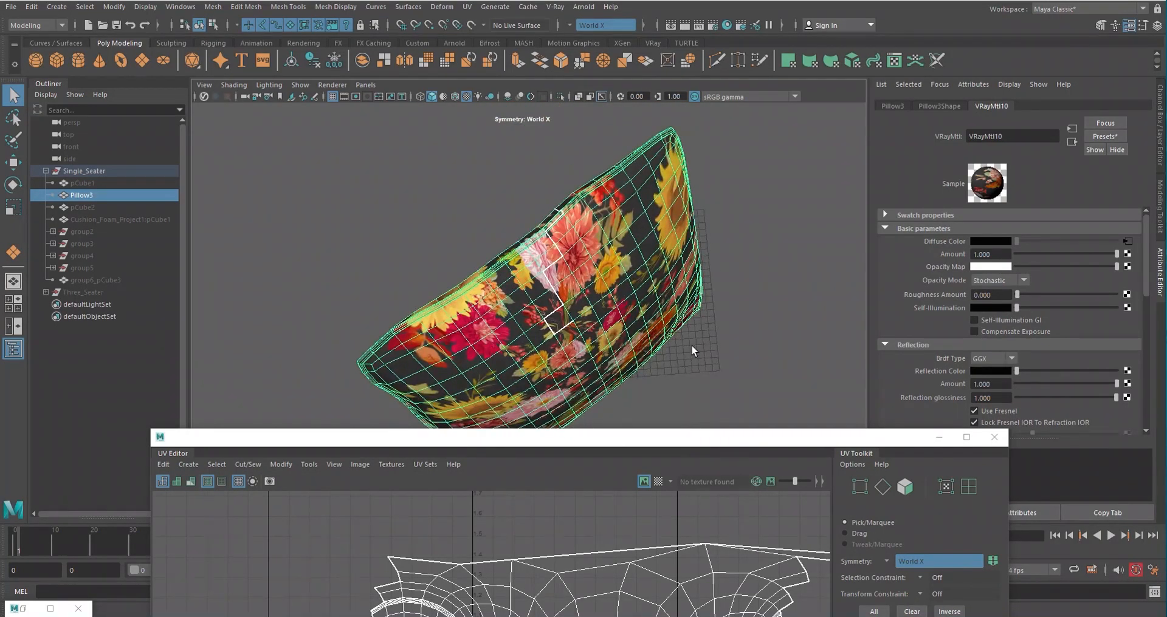
alt+drag(682, 348, 638, 316)
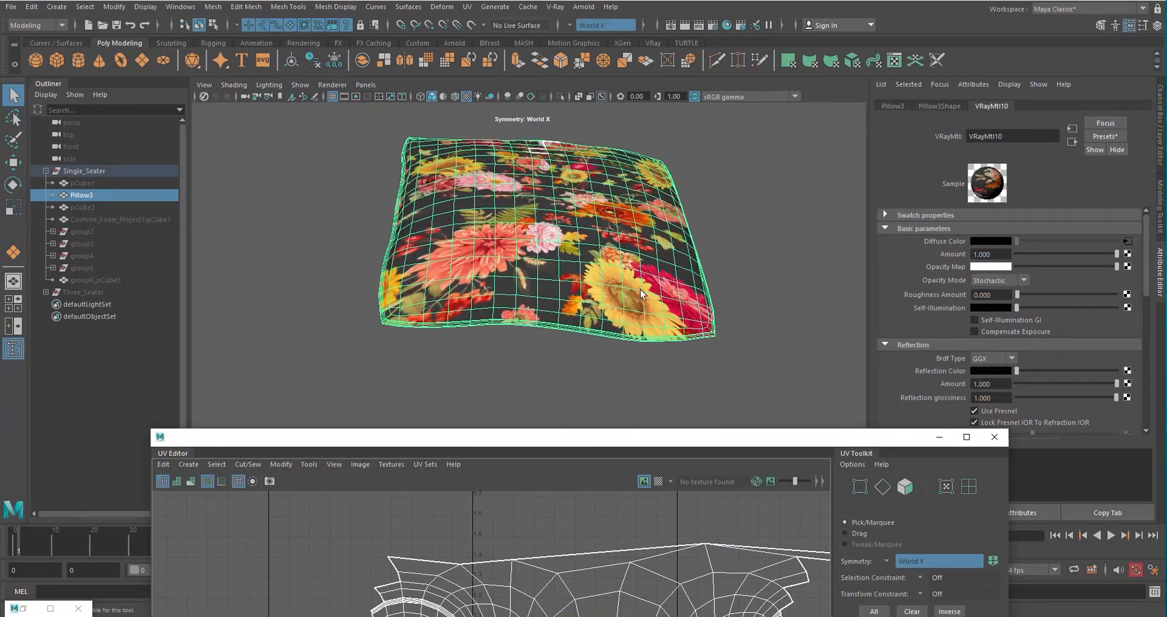
drag(622, 446, 569, 73)
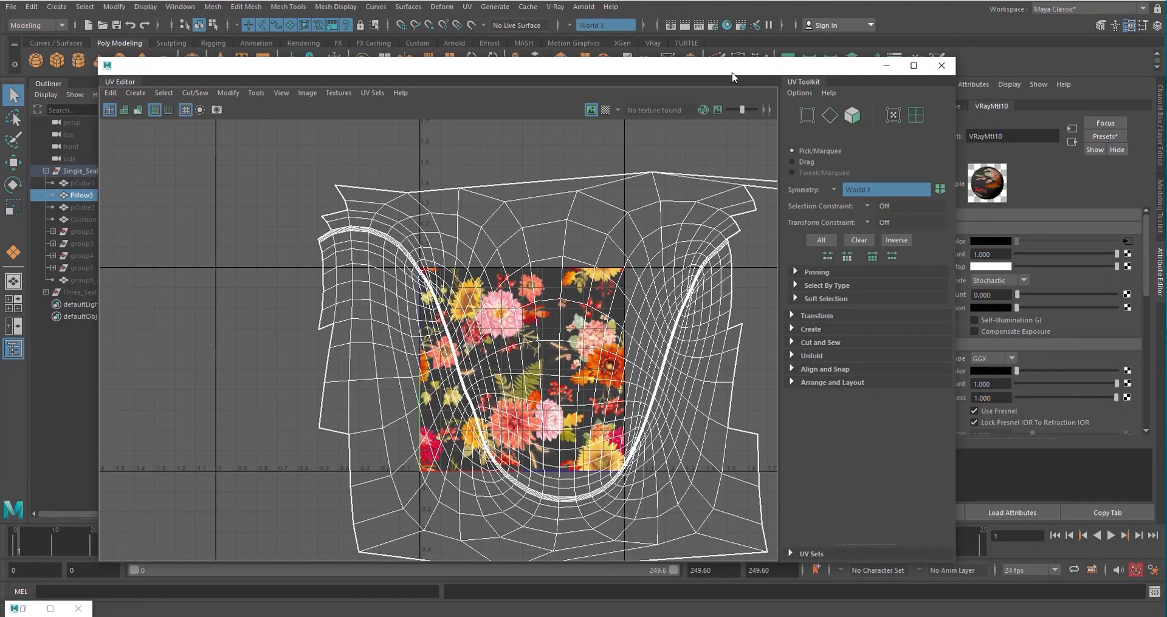
- Examine the texture distortion along the pillow's borders and existing UV seams up close
drag(732, 72, 404, 428)
alt+drag(437, 268, 467, 237)
scroll(498, 238, up, 3)
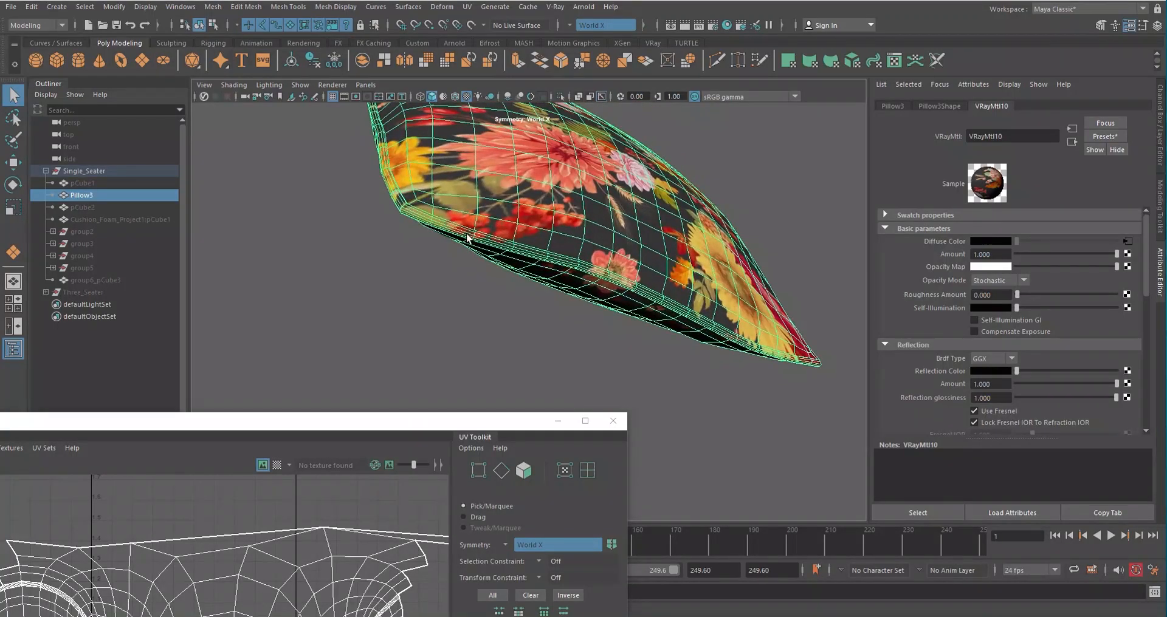
alt+drag(705, 315, 519, 243)
alt+drag(565, 297, 513, 189)
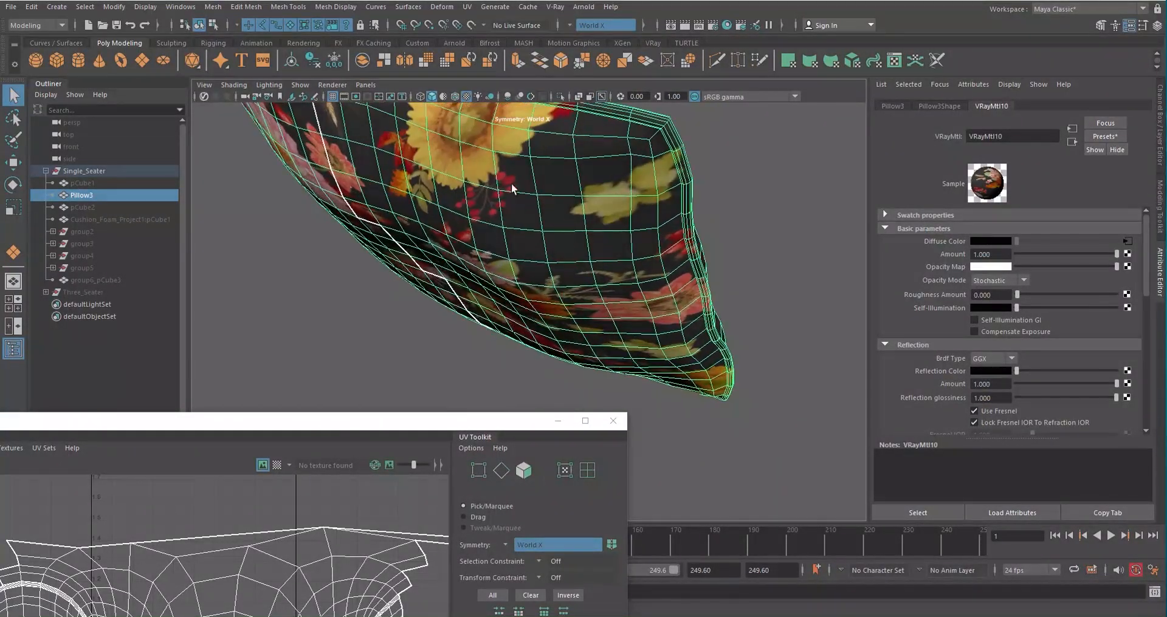
drag(406, 424, 510, 422)
alt+drag(550, 249, 480, 249)
alt+middle_drag(480, 249, 496, 284)
alt+drag(495, 285, 551, 203)
alt+middle_drag(551, 204, 554, 256)
scroll(554, 257, up, 5)
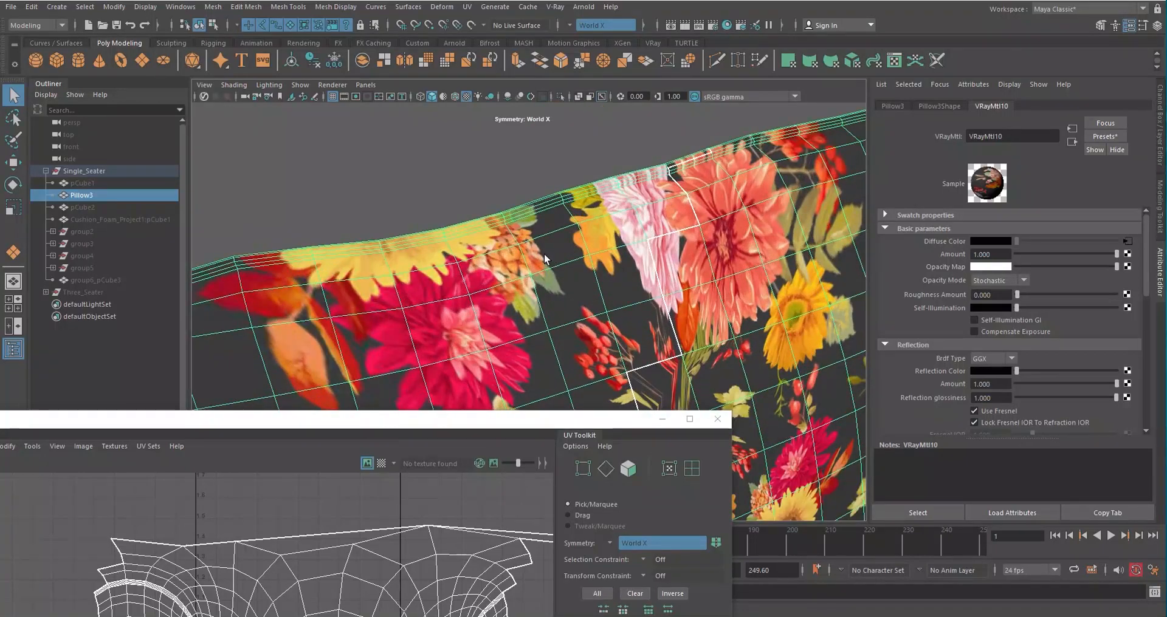
- Switch the pillow to edge selection and display it with the default material instead of the texture
alt+drag(545, 254, 515, 204)
right_drag(516, 201, 517, 170)
alt+drag(500, 365, 512, 293)
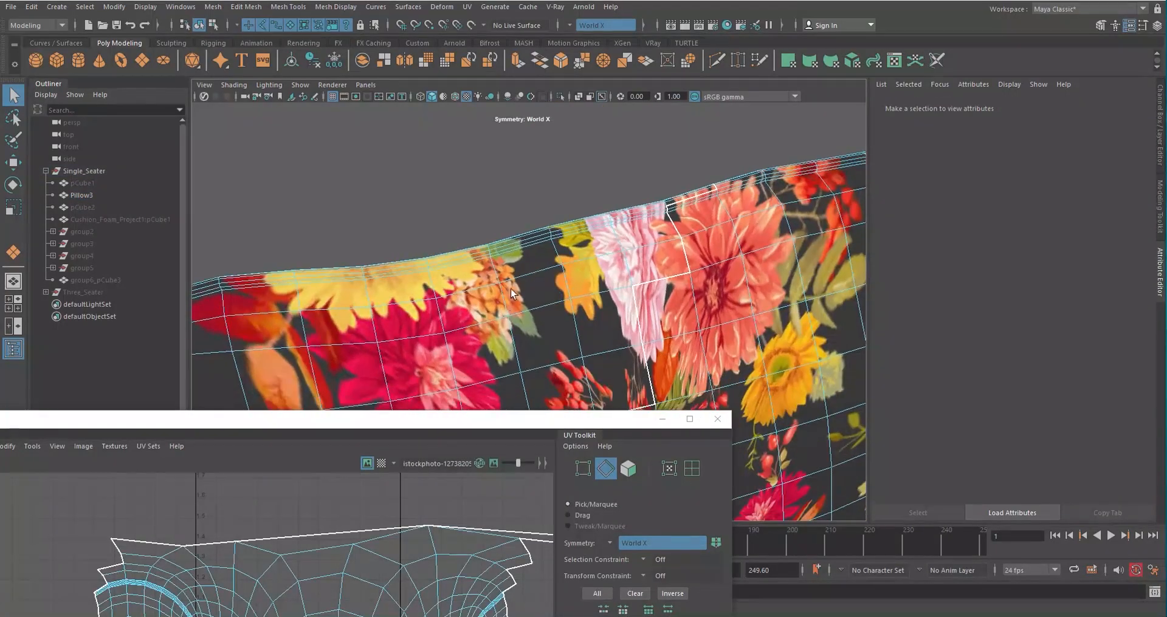
scroll(514, 249, up, 5)
alt+drag(515, 246, 522, 214)
click(597, 197)
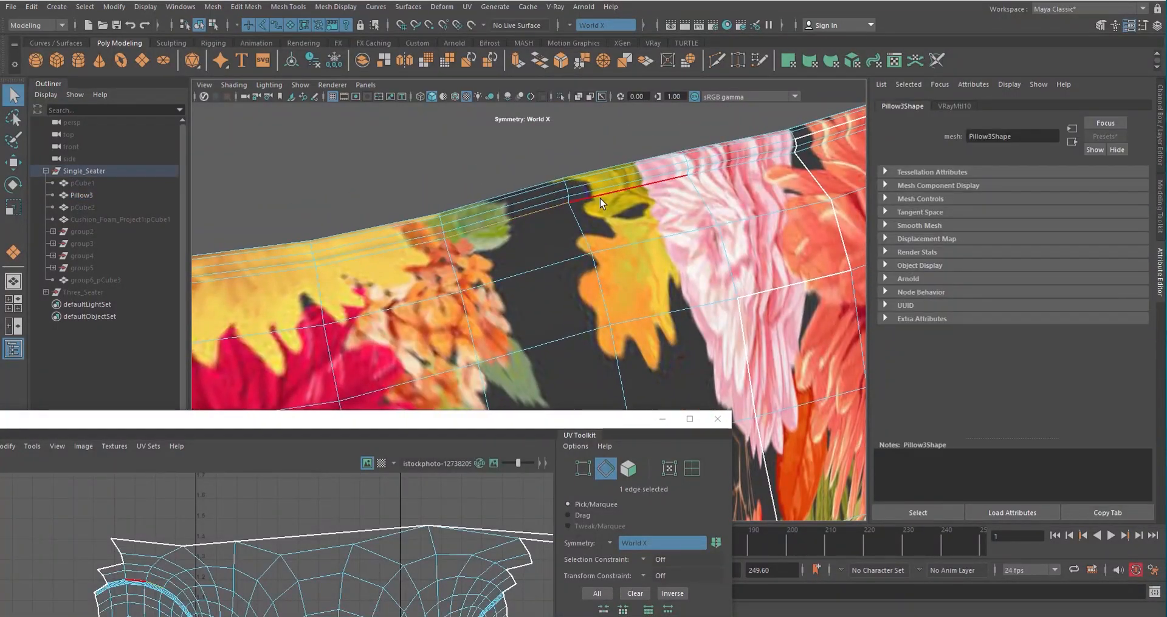
click(442, 96)
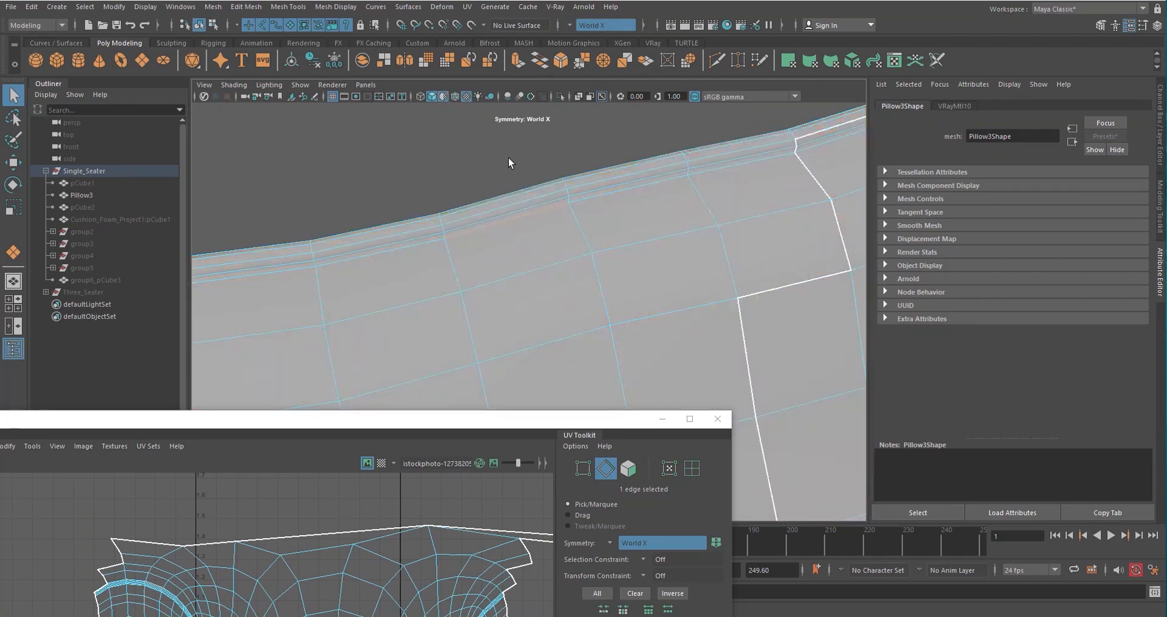
- Select the whole edge loop around the pillow's border and cut the UVs along it
double_click(513, 220)
scroll(514, 216, down, 6)
alt+drag(667, 271, 576, 315)
alt+middle_drag(576, 315, 590, 257)
scroll(655, 304, up, 4)
alt+drag(389, 316, 477, 246)
scroll(549, 253, up, 4)
alt+drag(374, 156, 515, 222)
scroll(515, 223, down, 4)
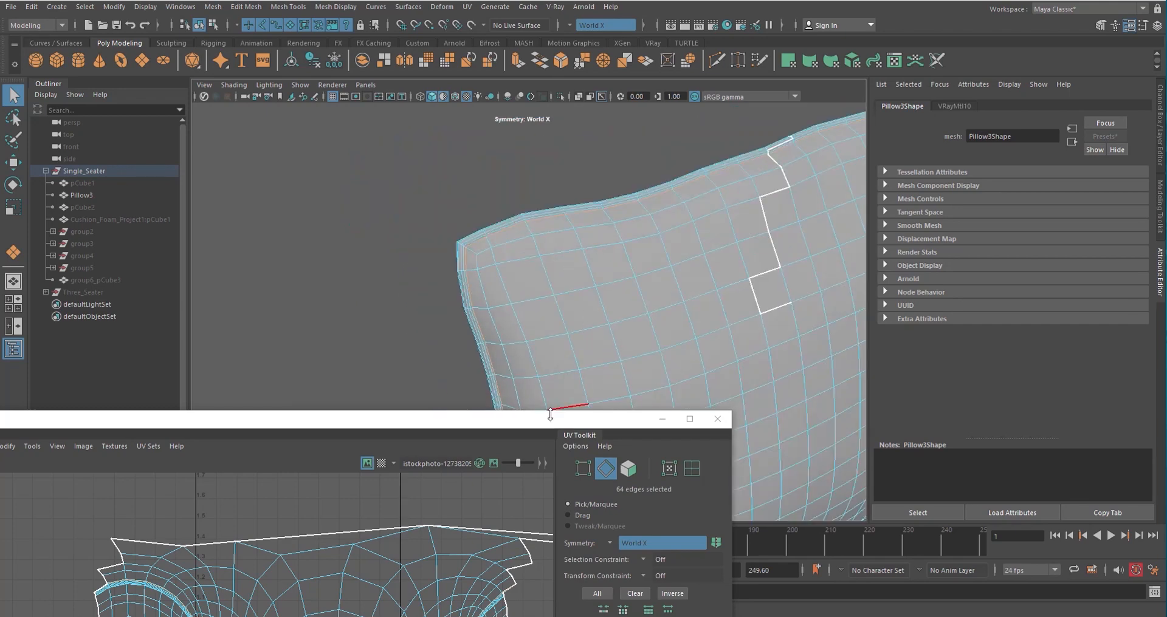
click(467, 6)
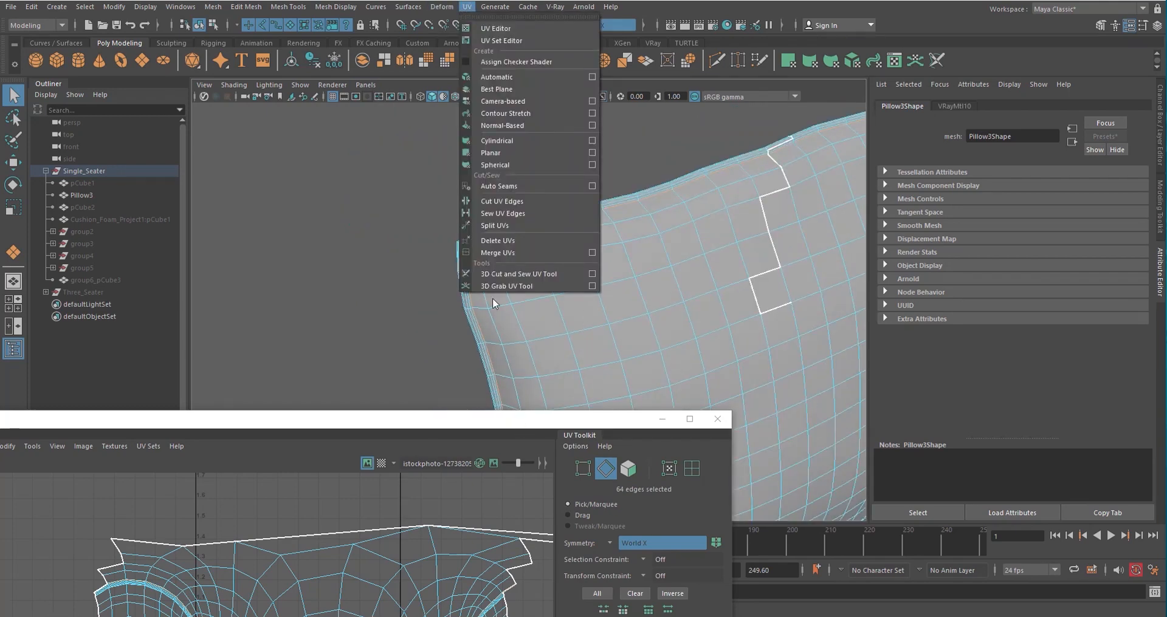
click(537, 199)
key(w)
alt+drag(682, 260, 629, 117)
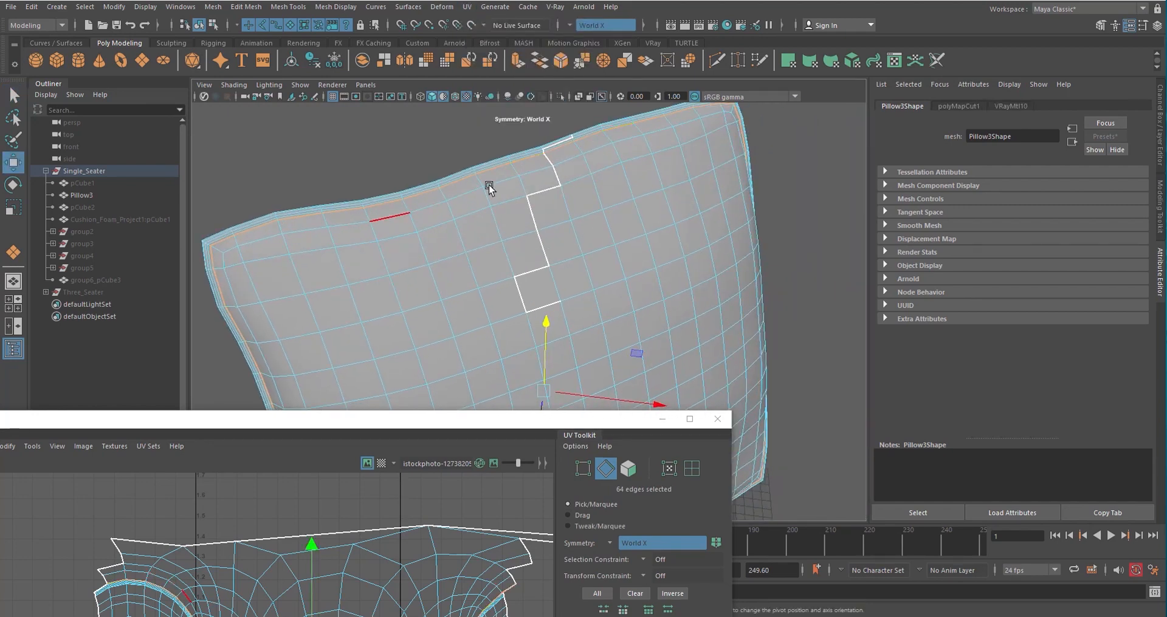
alt+drag(648, 265, 536, 342)
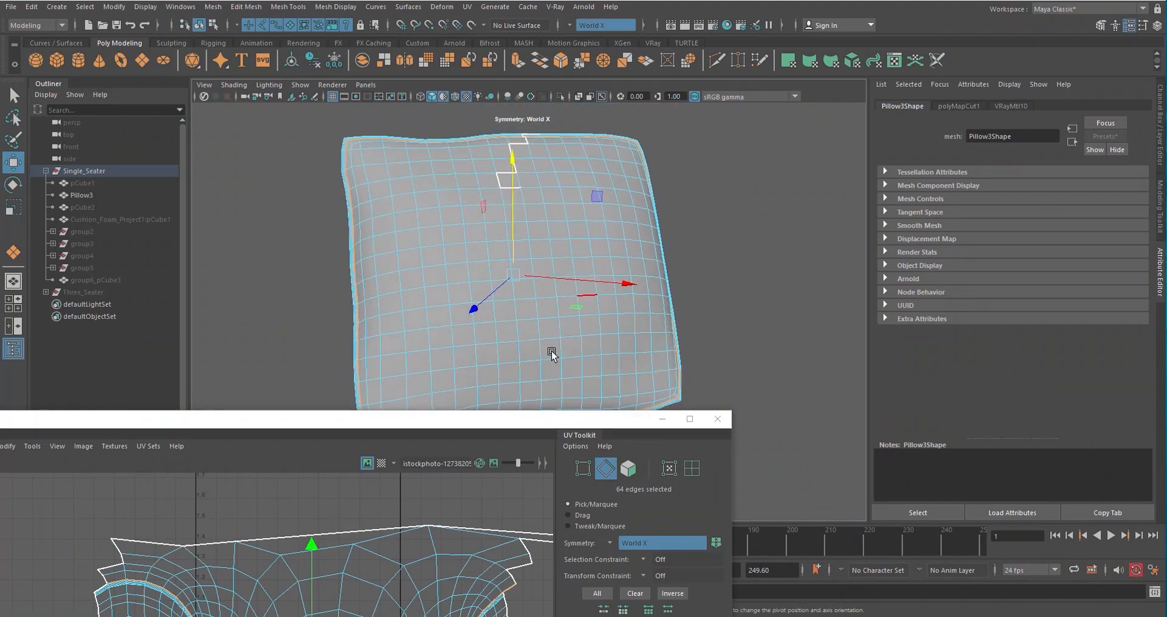
- Return to object mode and select the whole pillow
drag(523, 424, 604, 483)
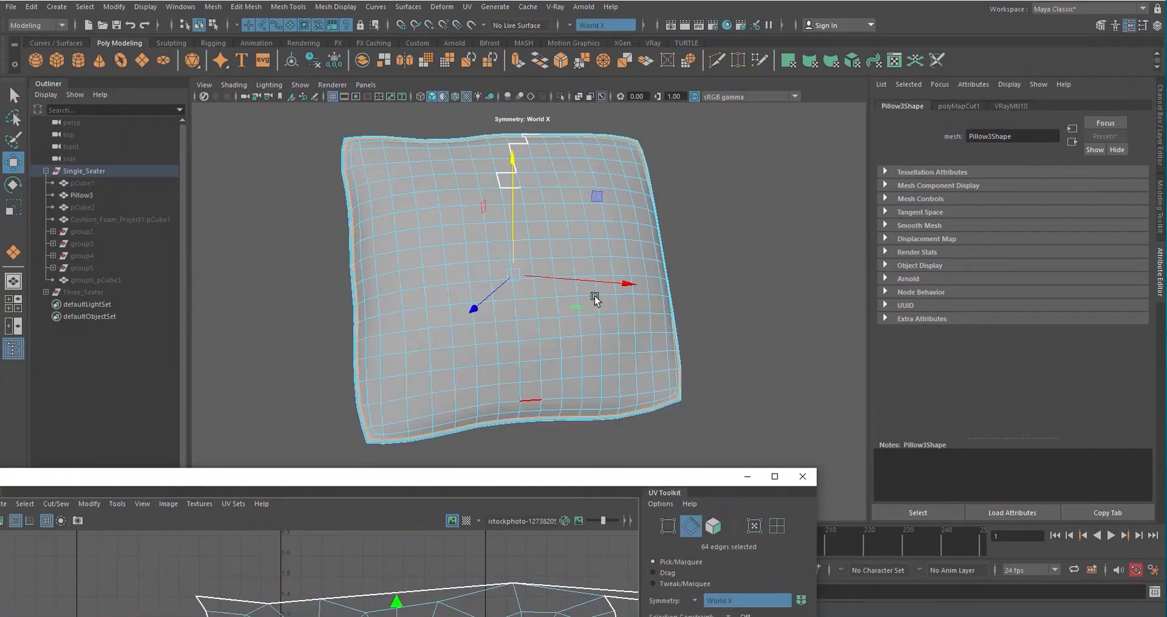
alt+drag(593, 298, 614, 150)
right_drag(614, 150, 668, 134)
click(759, 231)
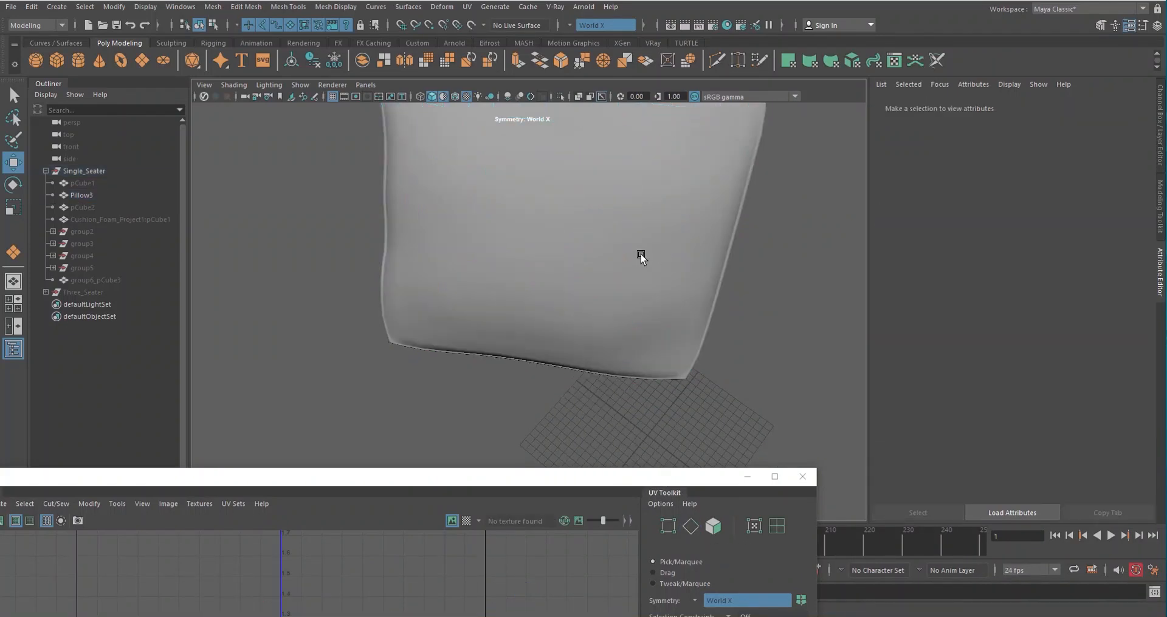
alt+drag(643, 257, 623, 210)
click(564, 214)
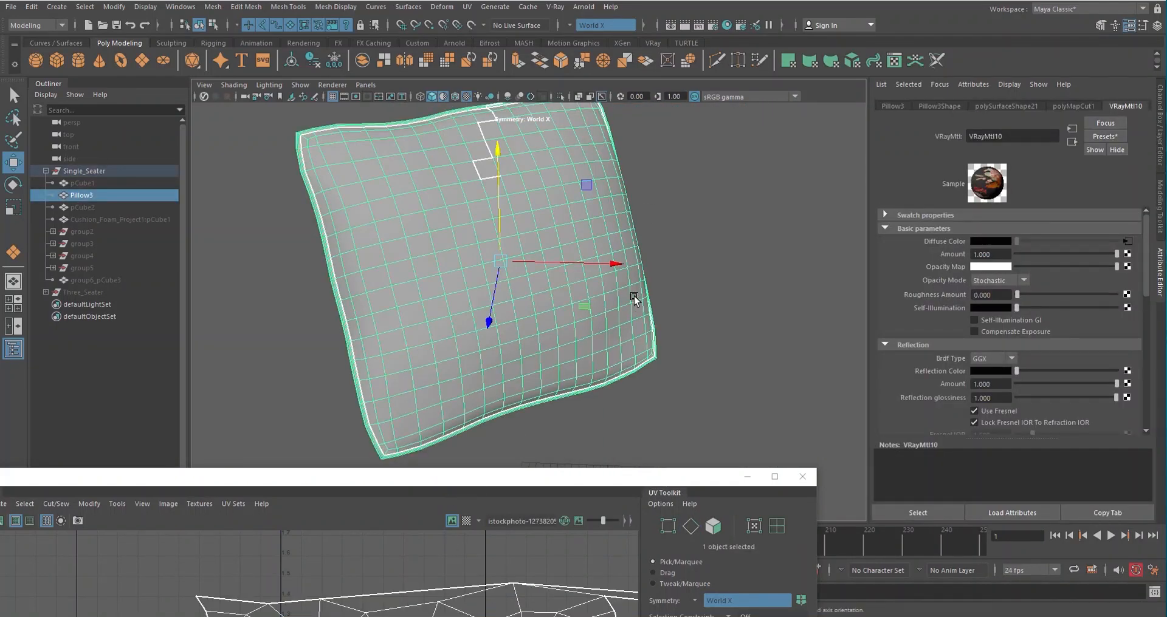
- Apply a Camera-based UV projection to the pillow and turn off the default material to display its floral texture
key(f)
alt+drag(633, 297, 649, 240)
click(467, 7)
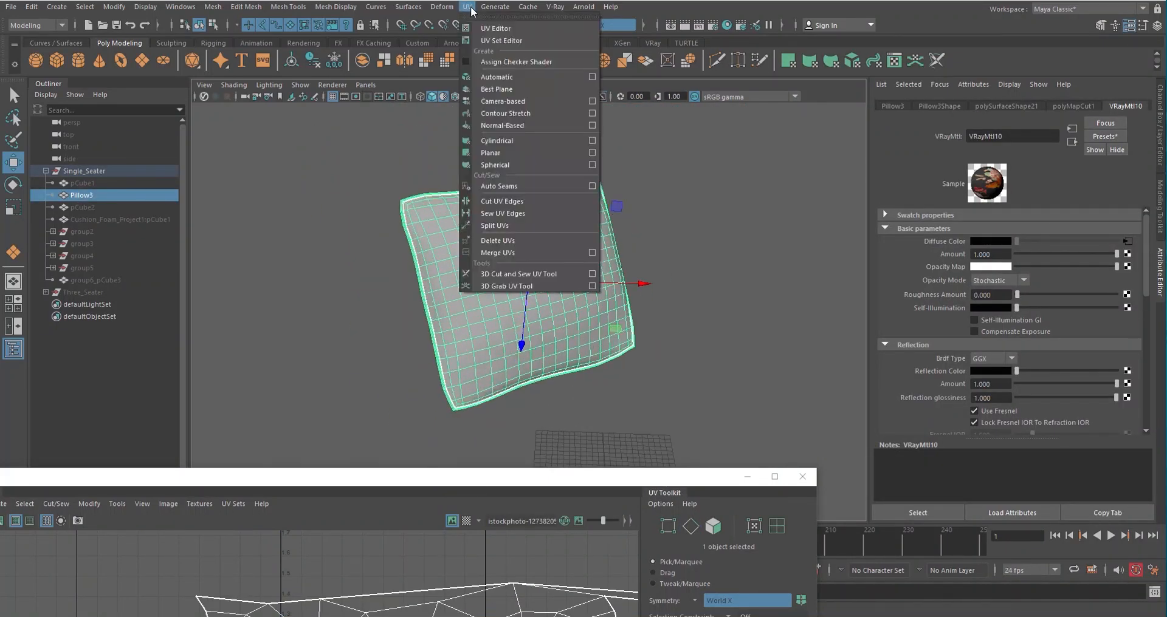
mouse_move(495, 7)
click(504, 101)
drag(520, 472, 519, 429)
click(443, 96)
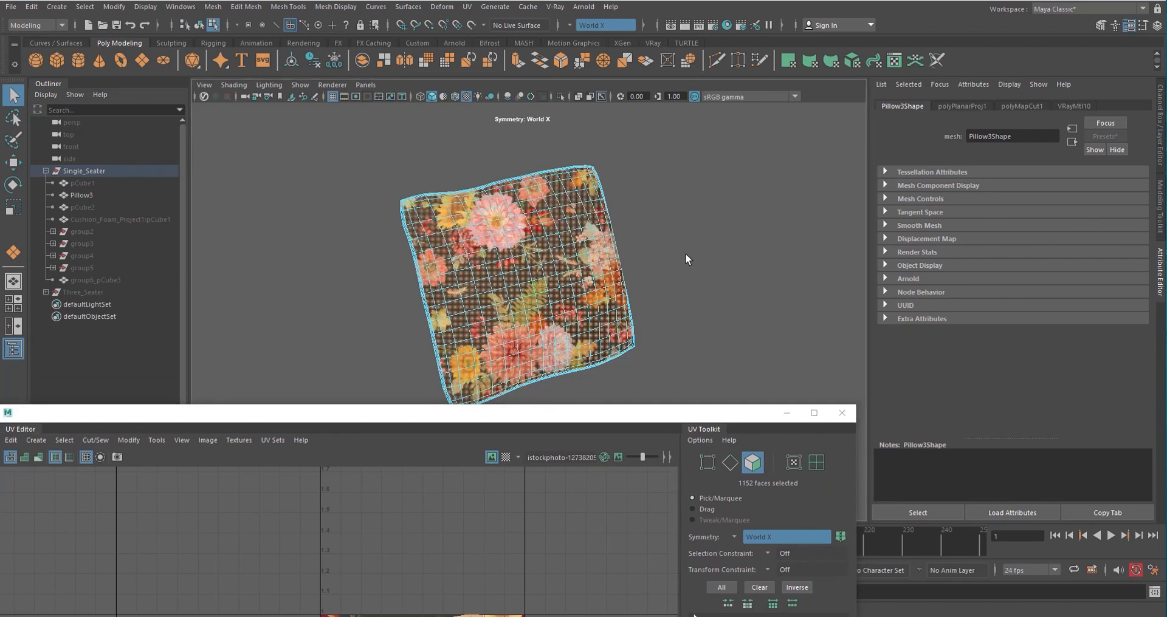
- Deselect the textured pillow, display it with the default material and switch to edge selection
click(685, 254)
alt+drag(685, 253, 594, 227)
alt+drag(660, 236, 493, 337)
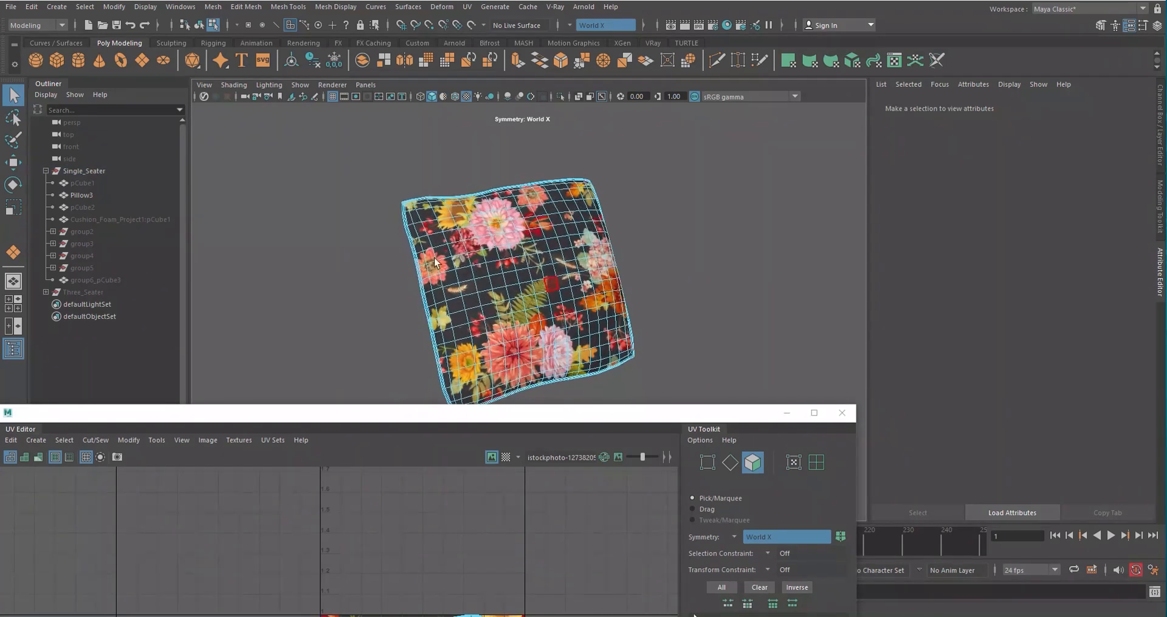
scroll(491, 340, up, 5)
alt+drag(489, 224, 474, 260)
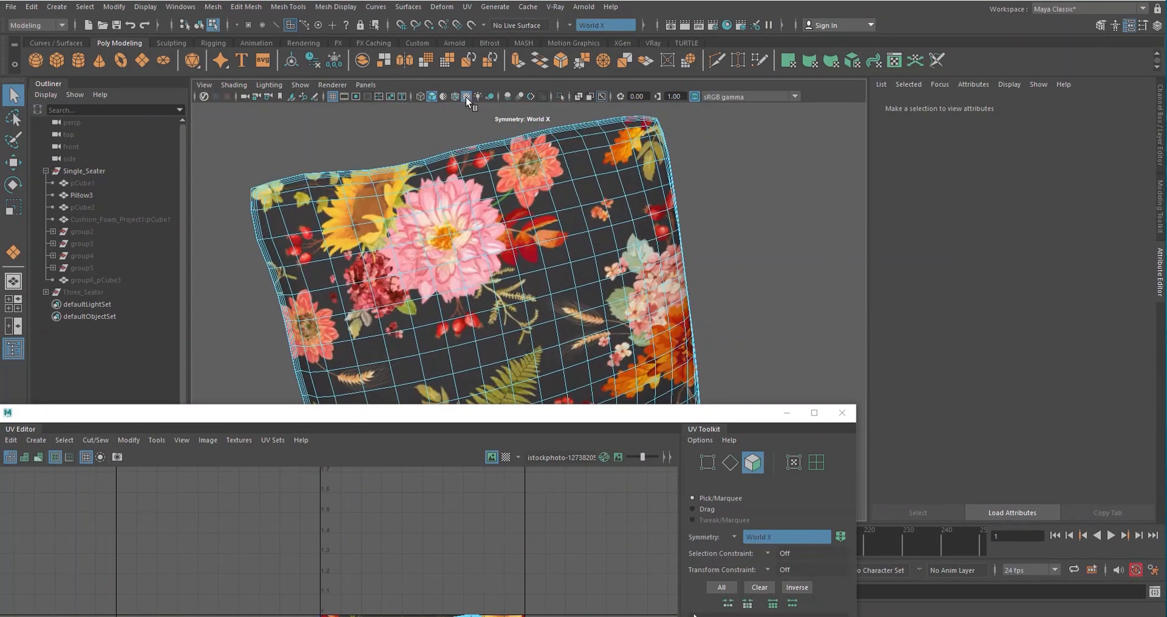
click(443, 96)
alt+drag(574, 200, 525, 249)
mouse_move(529, 163)
right_down()
mouse_move(548, 147)
mouse_move(531, 130)
right_up()
- Select the full edge loop along the pillow's border piping and cut the UVs along it
mouse_move(526, 235)
alt+mouse_down()
mouse_move(549, 225)
mouse_move(522, 225)
alt+mouse_up()
scroll(550, 225, up, 5)
scroll(535, 162, down, 4)
click(467, 7)
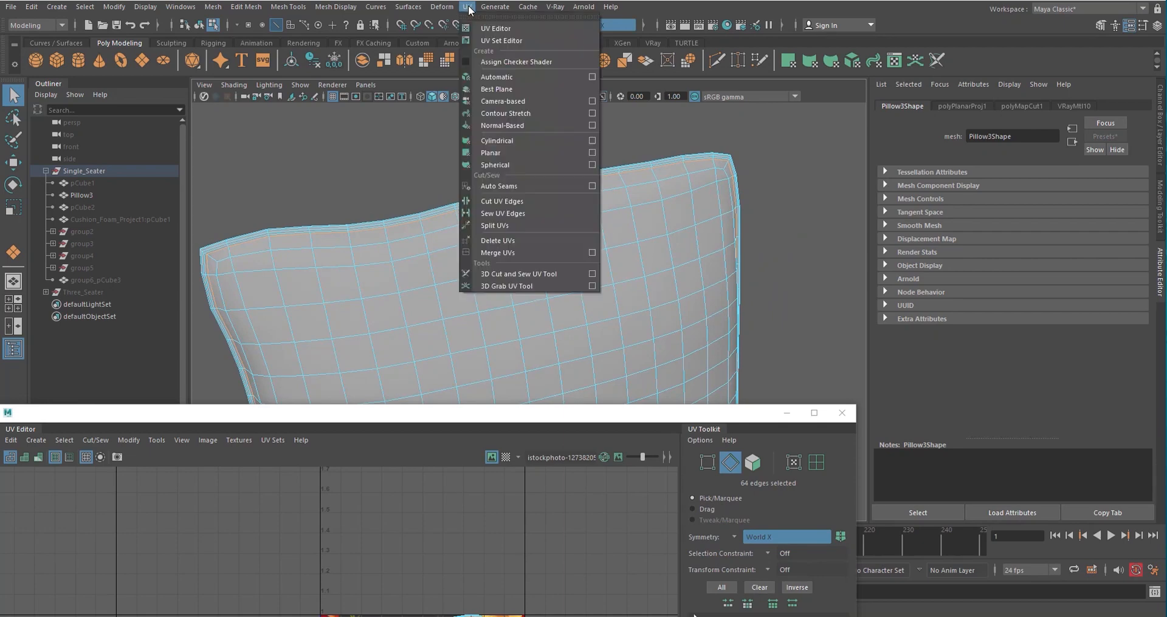
click(504, 201)
key(w)
scroll(535, 219, down, 5)
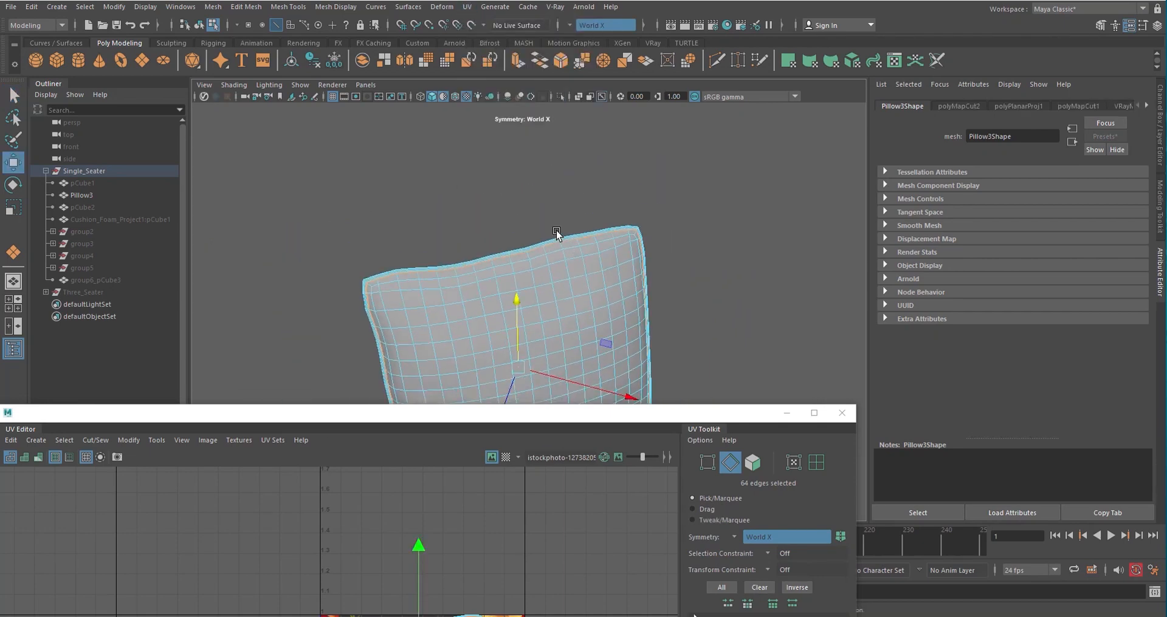
- Examine the cut seam around the pillow's border from several sides
alt+middle_drag(556, 230, 521, 155)
click(667, 218)
alt+drag(507, 247, 562, 225)
scroll(562, 224, up, 6)
alt+middle_drag(556, 228, 372, 316)
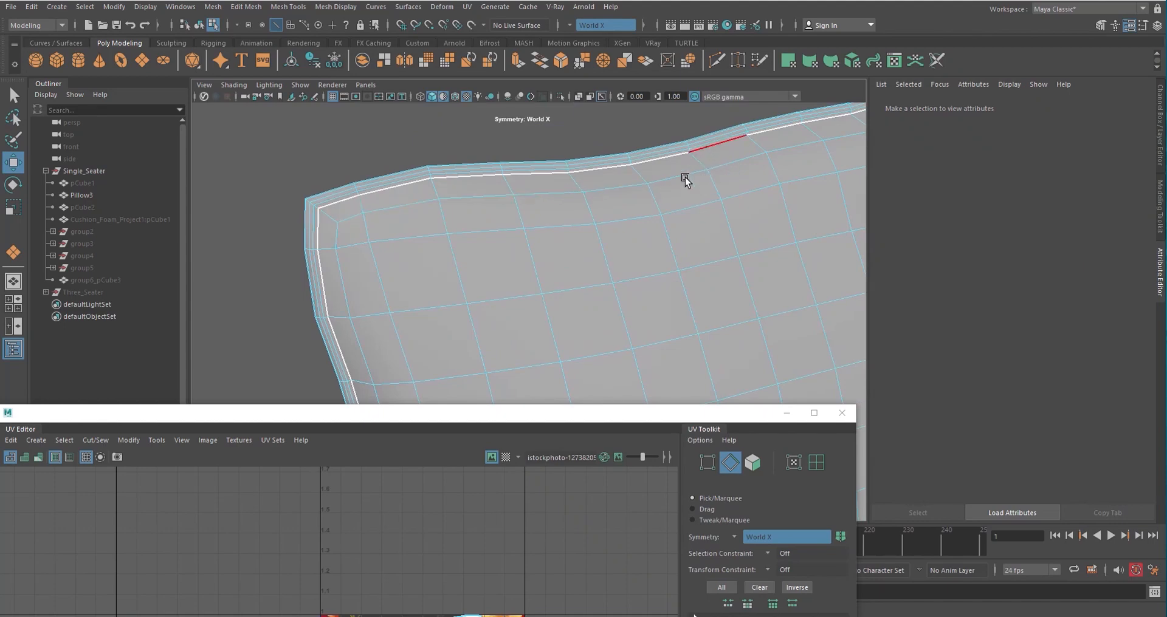
alt+middle_drag(685, 178, 625, 175)
scroll(632, 173, down, 6)
alt+drag(537, 257, 460, 271)
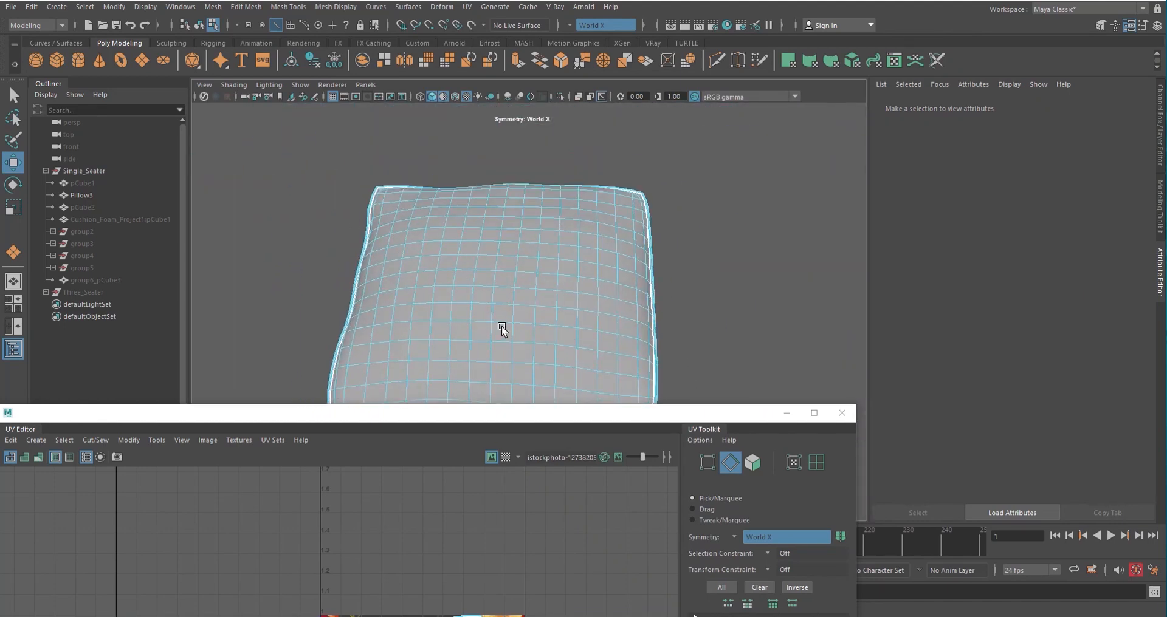
alt+middle_drag(502, 328, 475, 242)
alt+drag(475, 242, 493, 266)
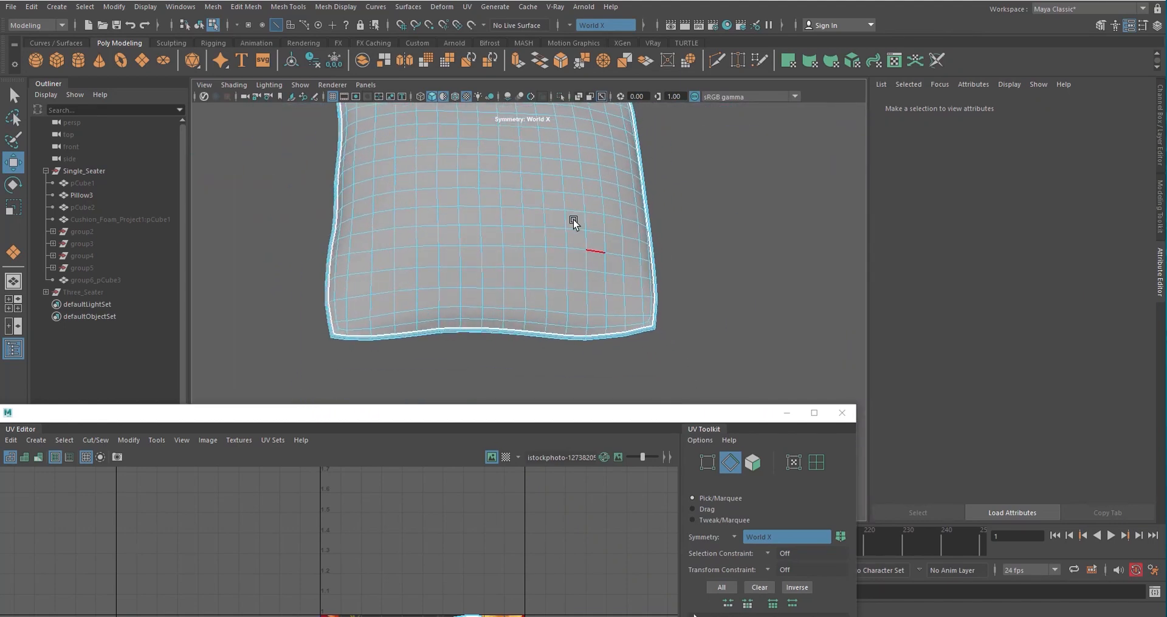
- Switch the pillow to UV shell selection and select the shell of its large cushion face
right_click(533, 170)
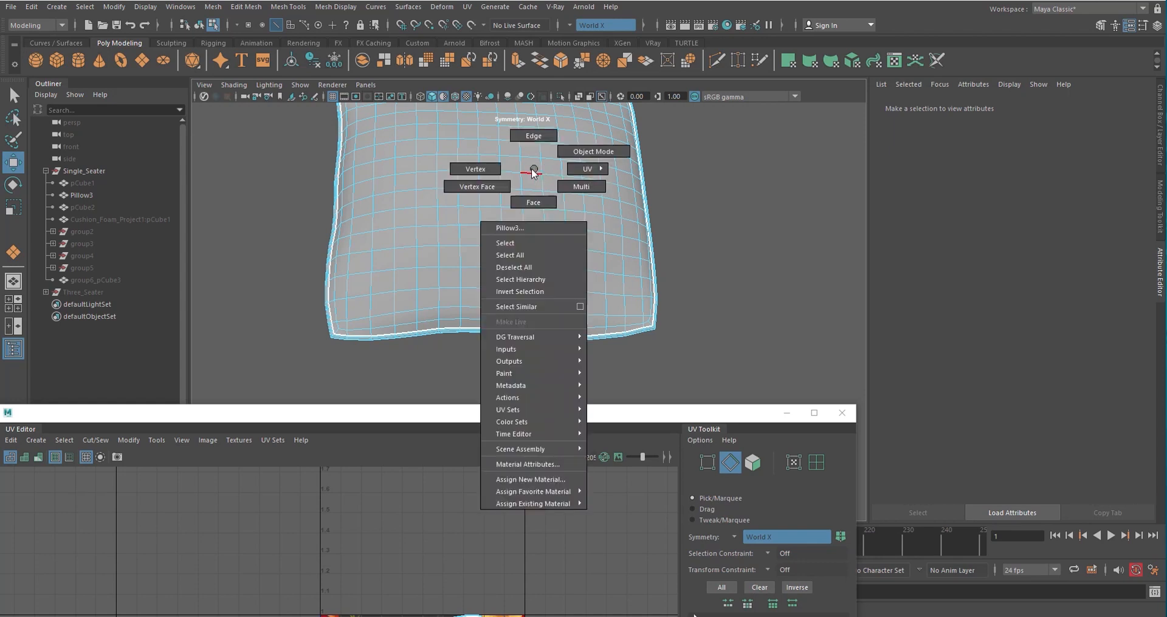
mouse_move(589, 172)
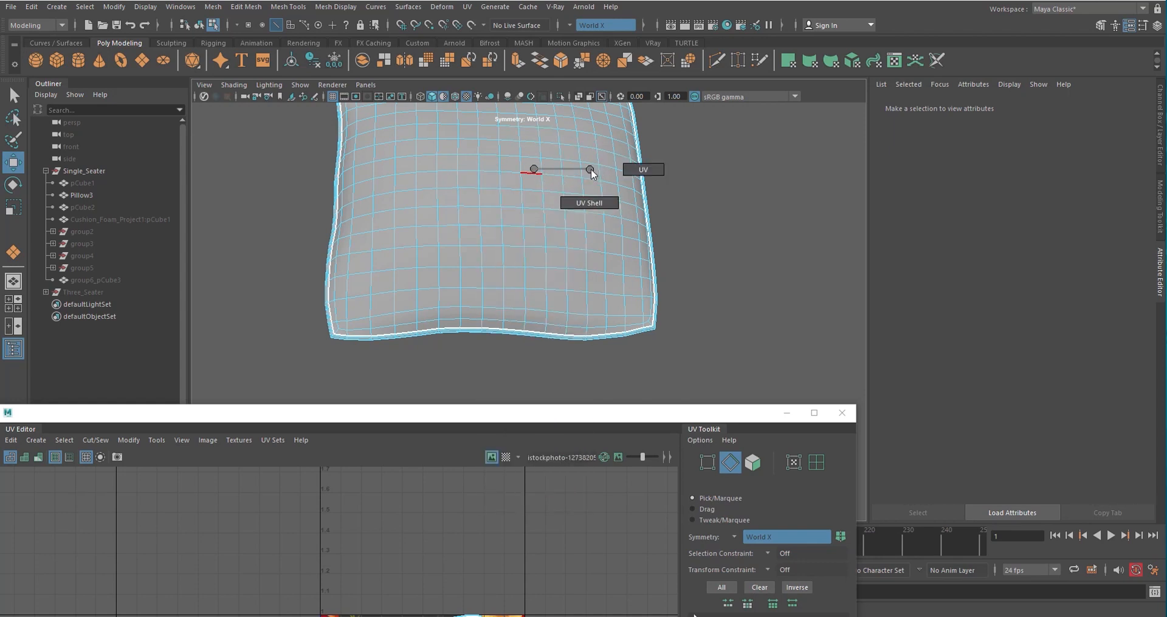
click(589, 203)
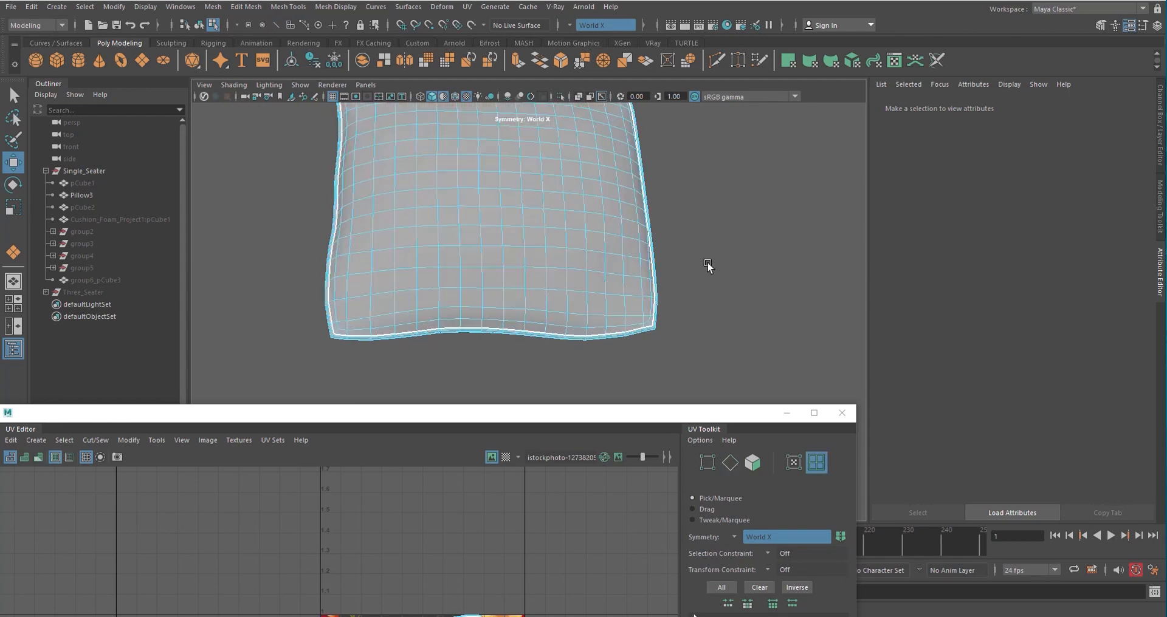
click(539, 227)
mouse_move(539, 227)
alt+mouse_down()
mouse_move(526, 221)
mouse_move(627, 232)
mouse_move(564, 242)
mouse_move(502, 219)
mouse_move(588, 214)
mouse_move(534, 218)
alt+mouse_up()
- Move the selected UV shell along negative U, out of the textured tile and clear of the other shell
drag(495, 421, 599, 63)
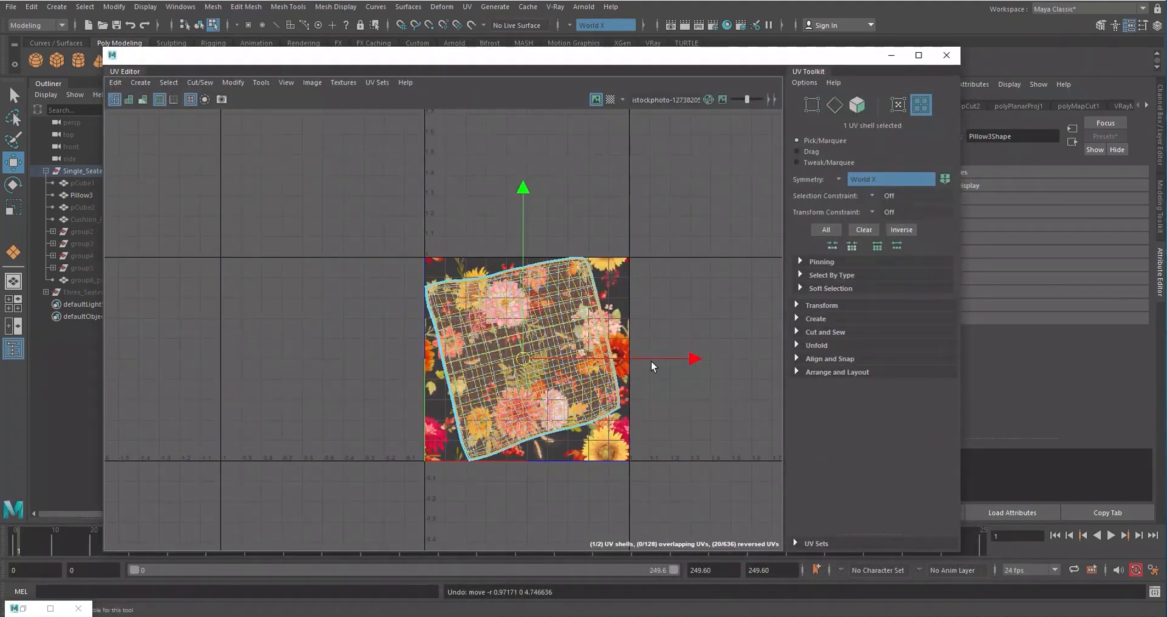
drag(691, 359, 457, 360)
drag(432, 61, 629, 248)
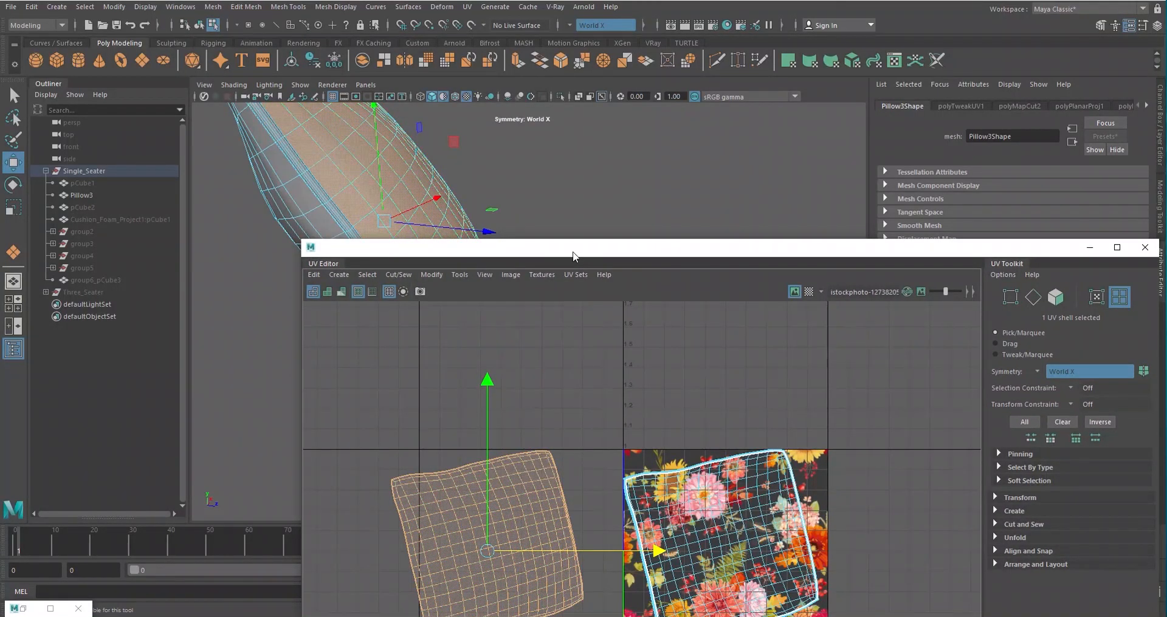
drag(573, 256, 489, 89)
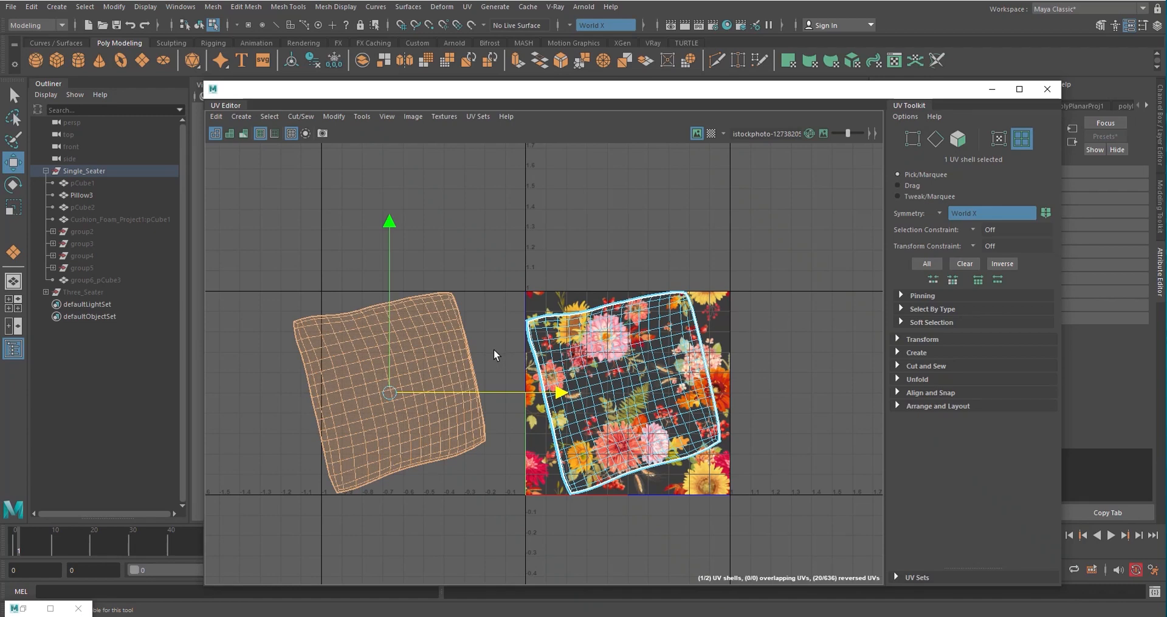
- Unfold the separated UV shell and select it again
shift+right_click(418, 348)
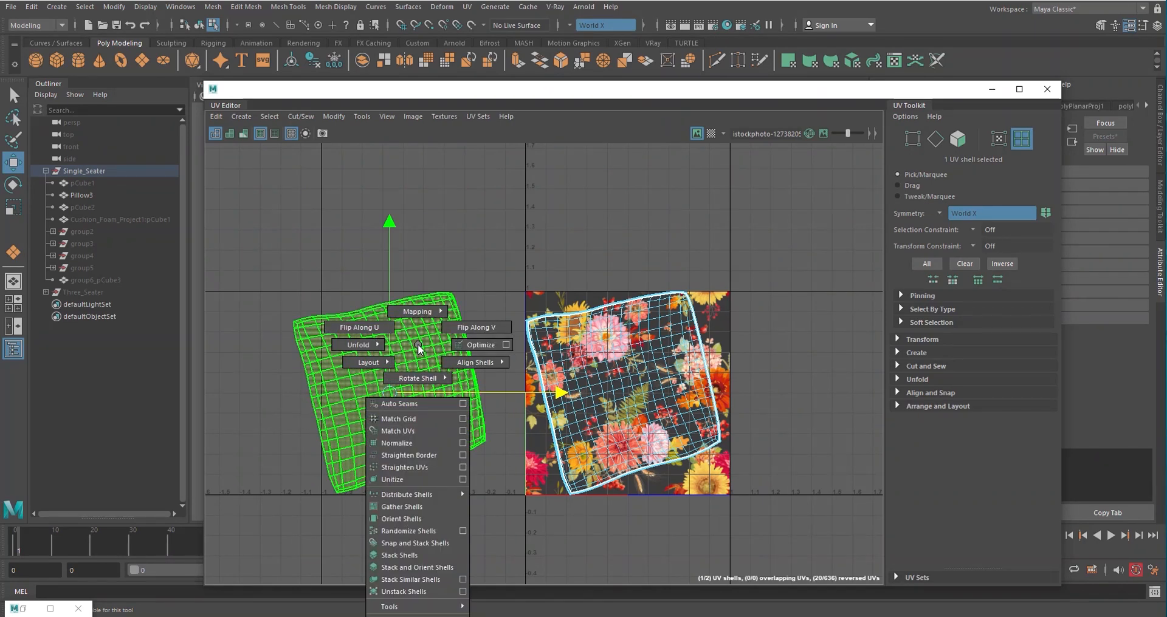
shift+right_drag(418, 347, 343, 349)
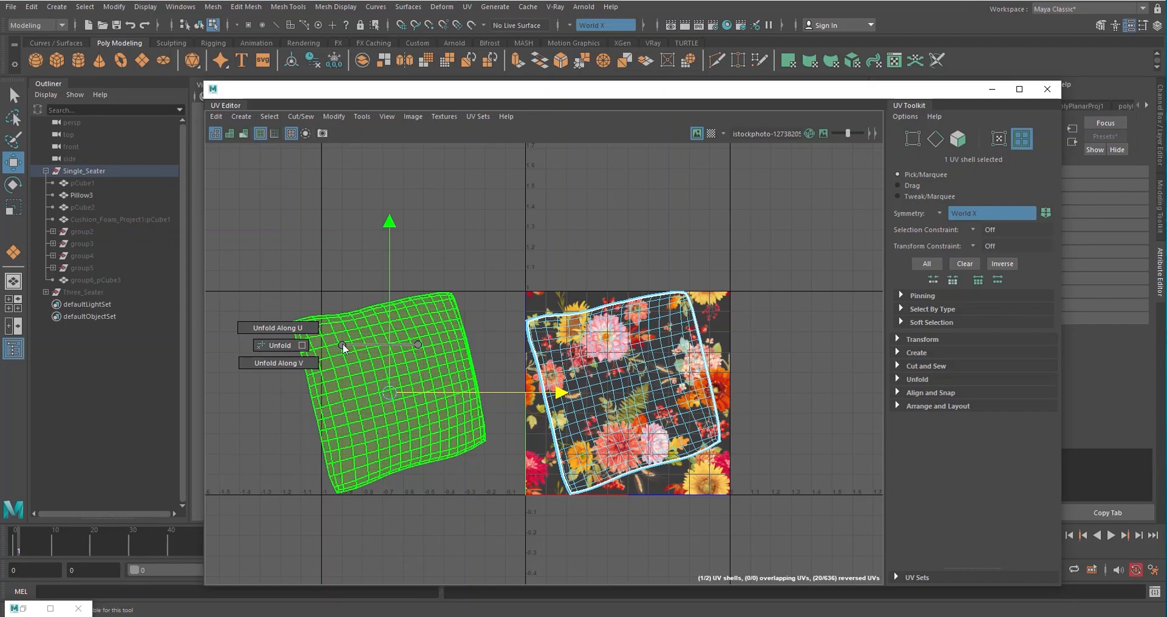
shift+right_drag(414, 346, 299, 364)
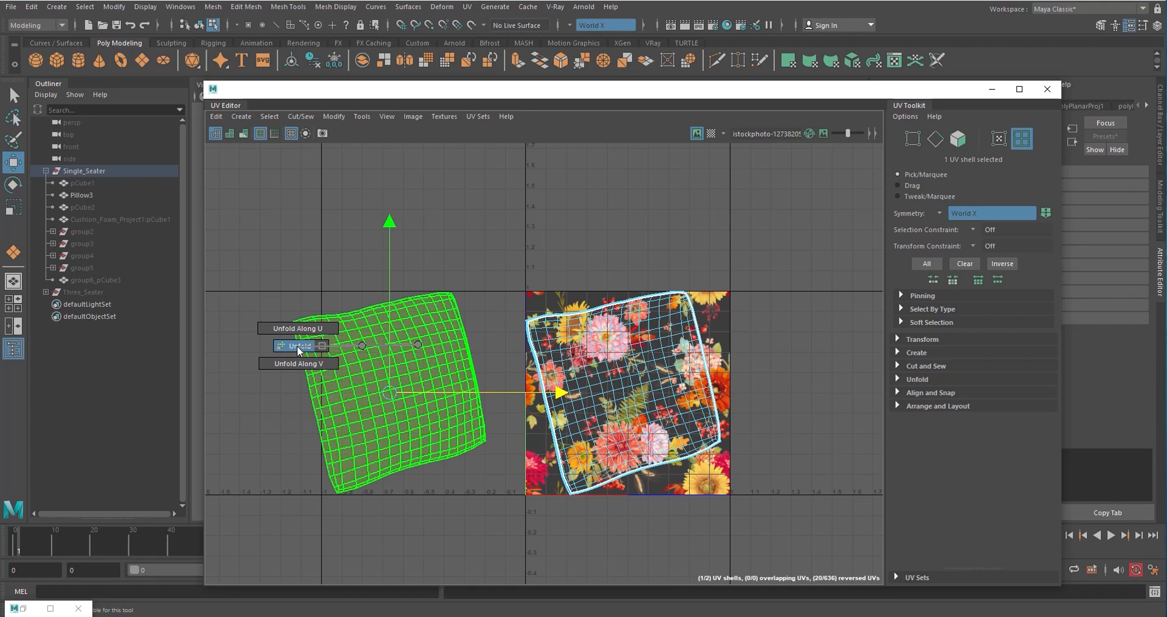
shift+right_drag(297, 346, 296, 344)
click(453, 489)
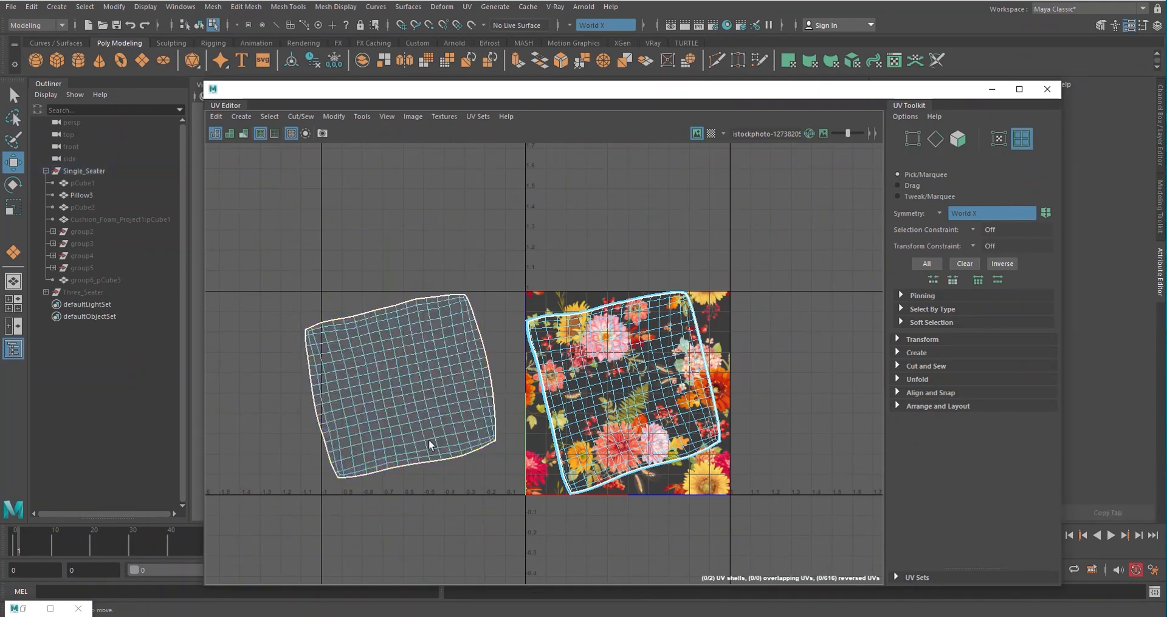
click(429, 443)
- Turn on the checker map in the UV Editor and turn off the default material to display it on the pillow
drag(493, 96, 863, 185)
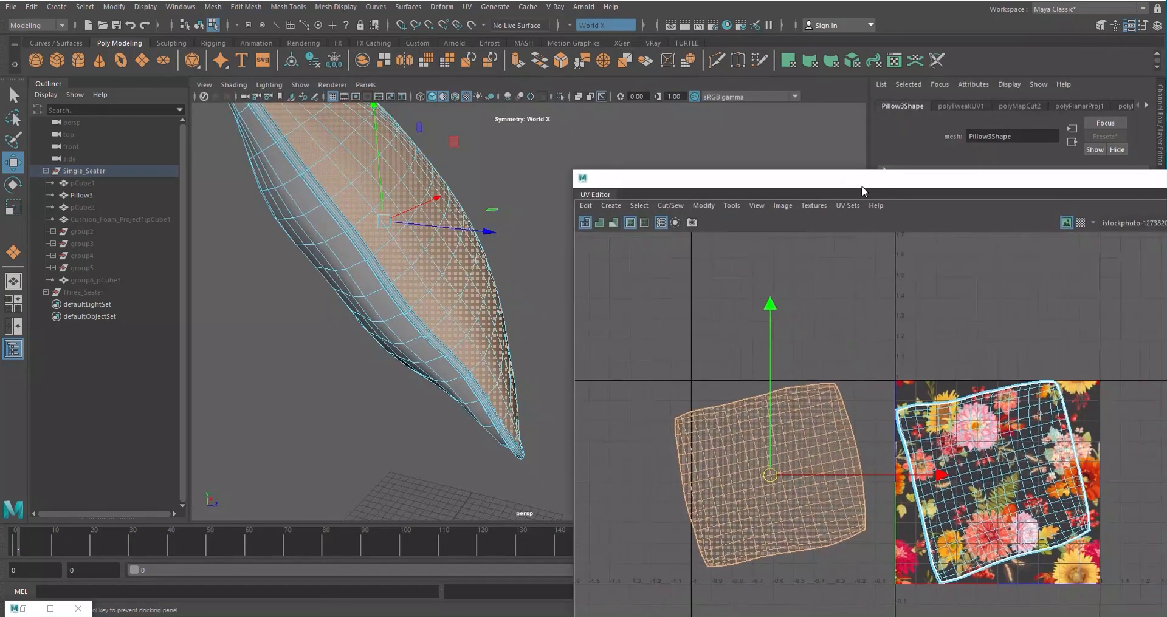
alt+drag(480, 304, 347, 316)
scroll(502, 206, down, 5)
alt+drag(502, 207, 438, 276)
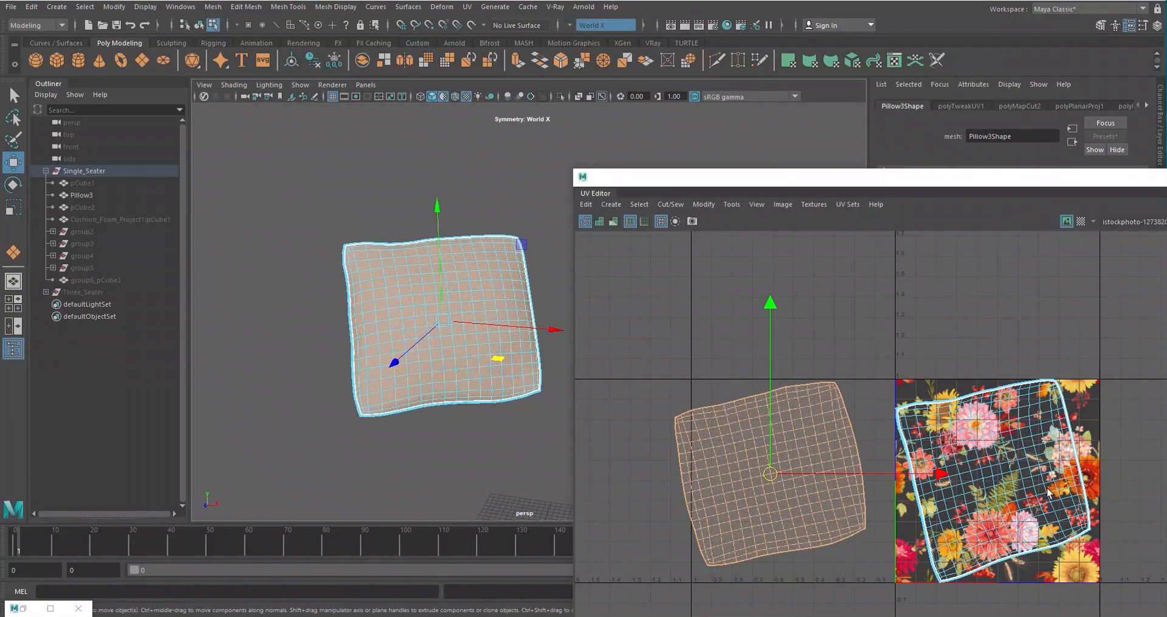
drag(923, 184, 647, 183)
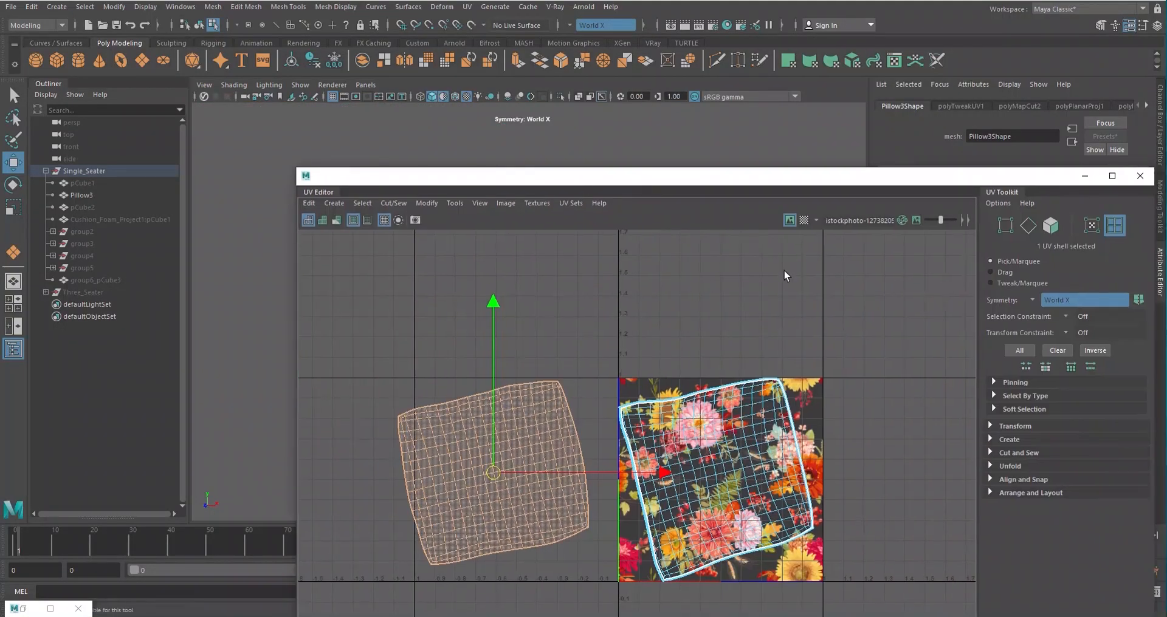
click(803, 220)
drag(534, 182, 921, 184)
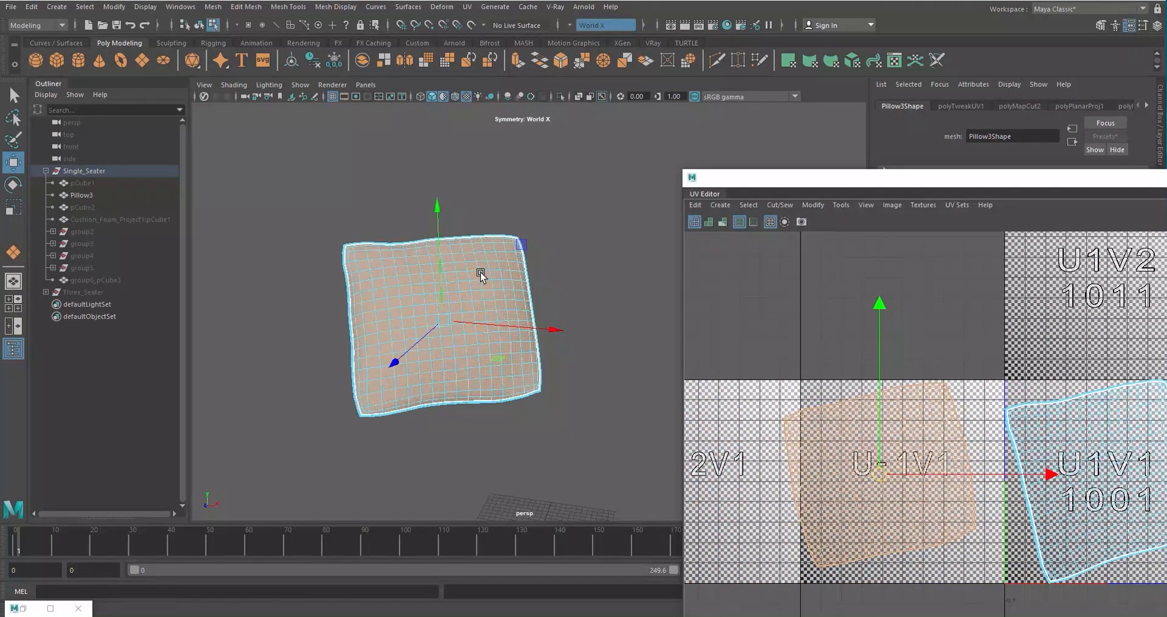
scroll(604, 249, up, 5)
click(444, 99)
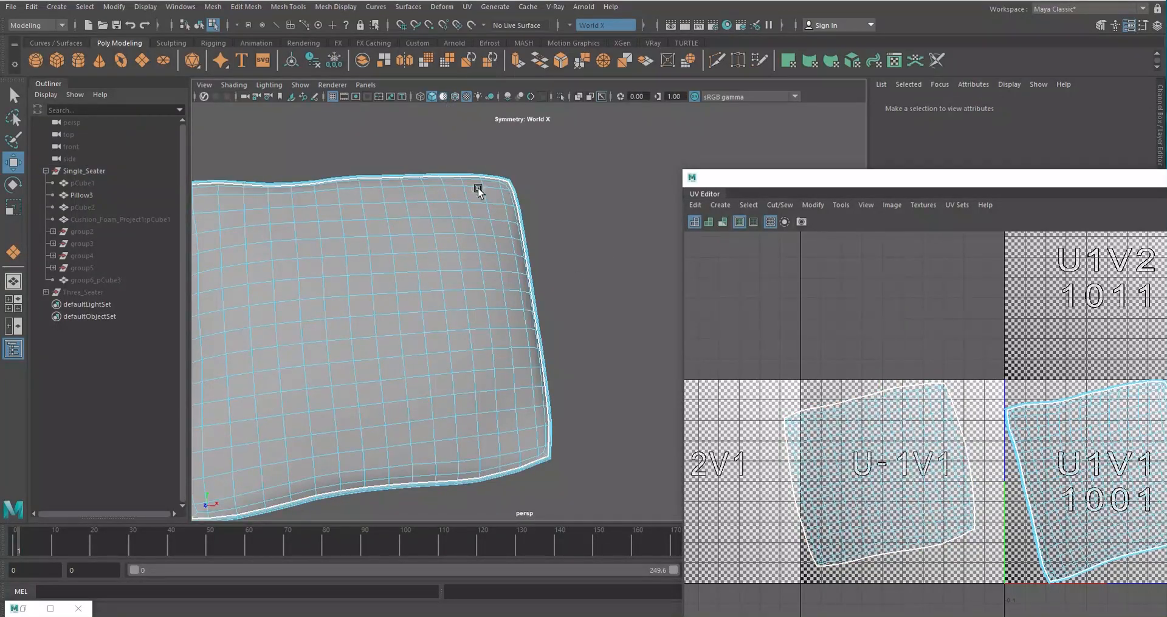
- Examine the checker pattern on the pillow's face, corners and border for stretching
scroll(479, 189, down, 5)
alt+drag(471, 206, 448, 271)
scroll(423, 242, up, 5)
alt+middle_drag(422, 241, 614, 183)
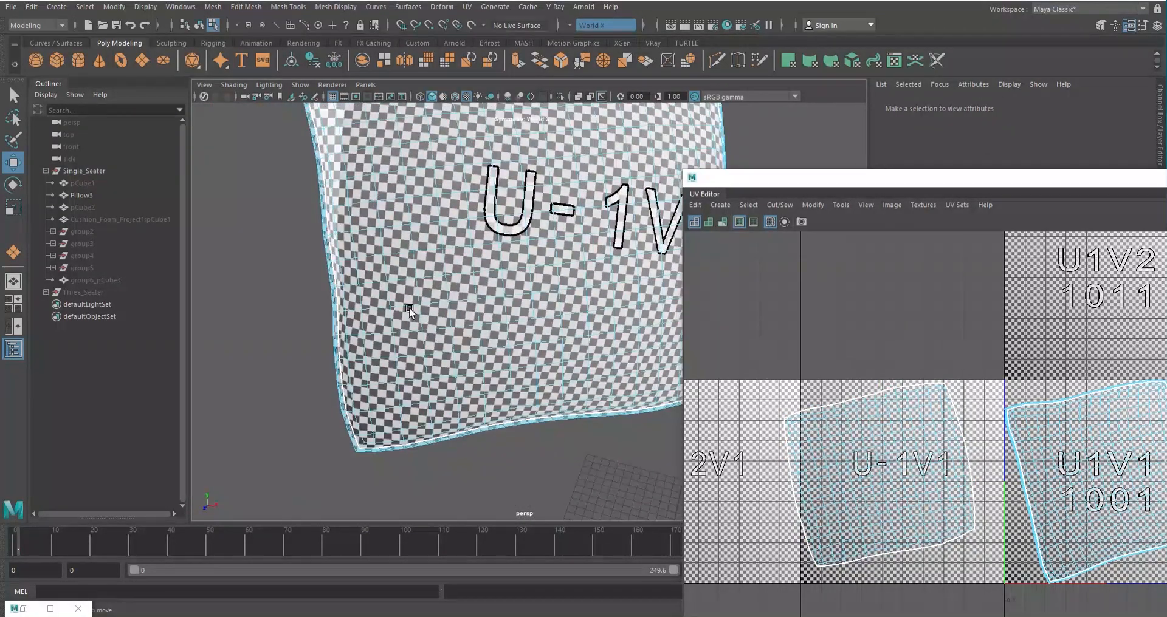
scroll(458, 300, up, 4)
alt+drag(459, 299, 425, 333)
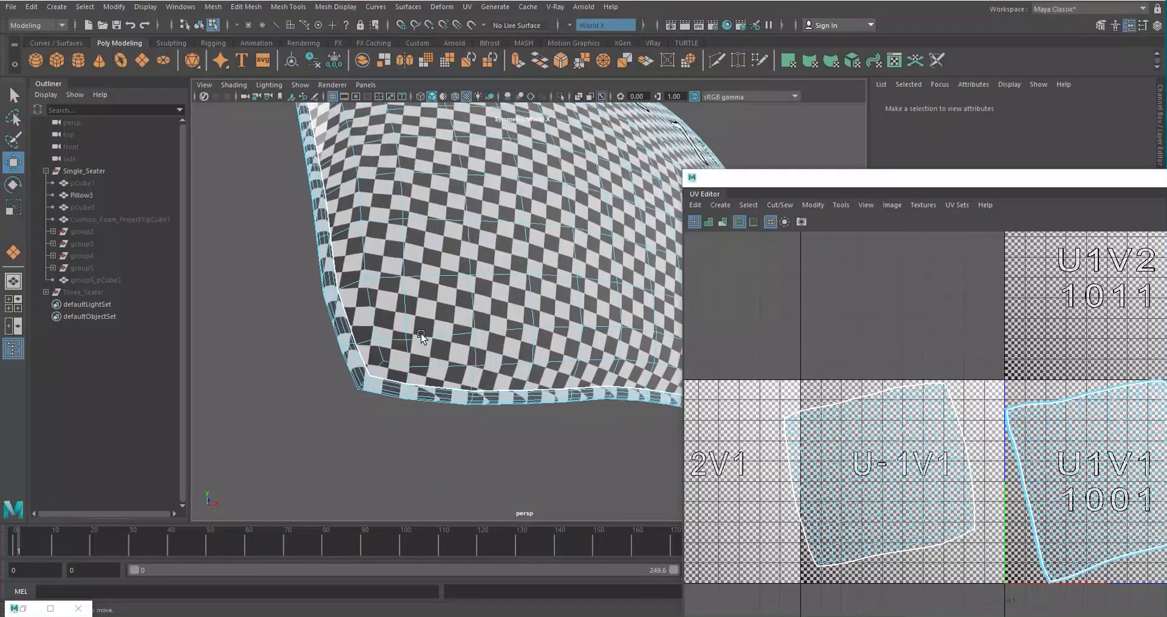
scroll(353, 342, up, 4)
scroll(309, 396, down, 4)
alt+drag(309, 395, 363, 357)
scroll(363, 357, up, 4)
alt+middle_drag(632, 219, 353, 384)
mouse_move(378, 277)
alt+mouse_down()
mouse_move(417, 339)
mouse_move(443, 305)
mouse_move(477, 298)
mouse_move(456, 294)
mouse_move(386, 331)
mouse_move(375, 288)
alt+mouse_up()
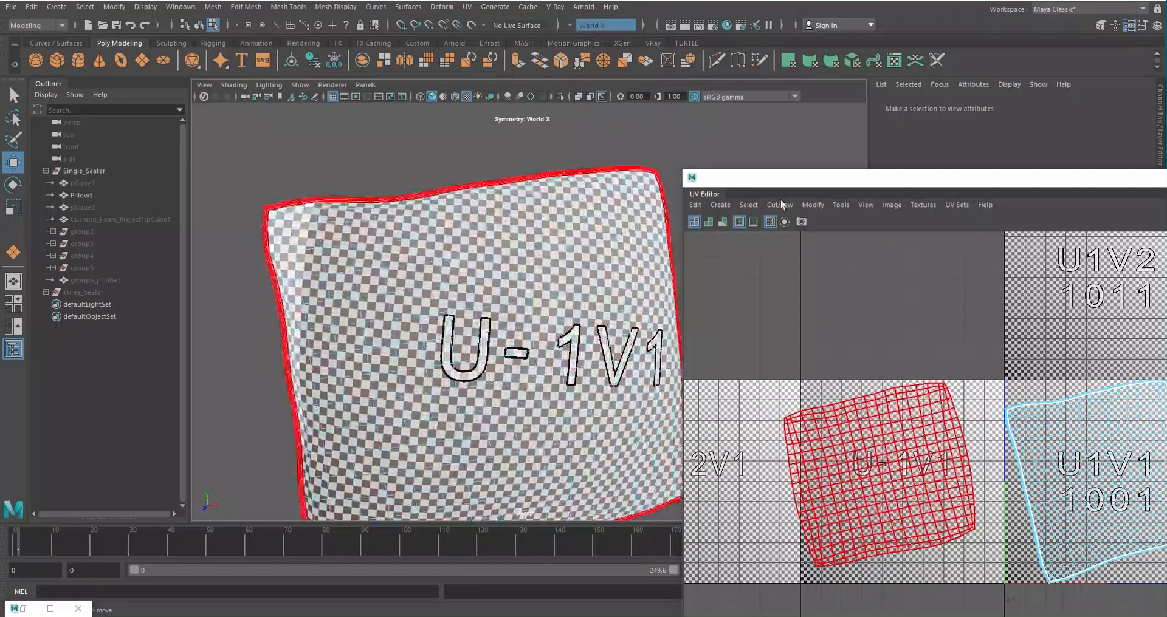
- Rotate the unfolded UV shell clockwise until it is nearly upright and move it inside the U-1V1 tile
drag(818, 182, 475, 117)
click(533, 383)
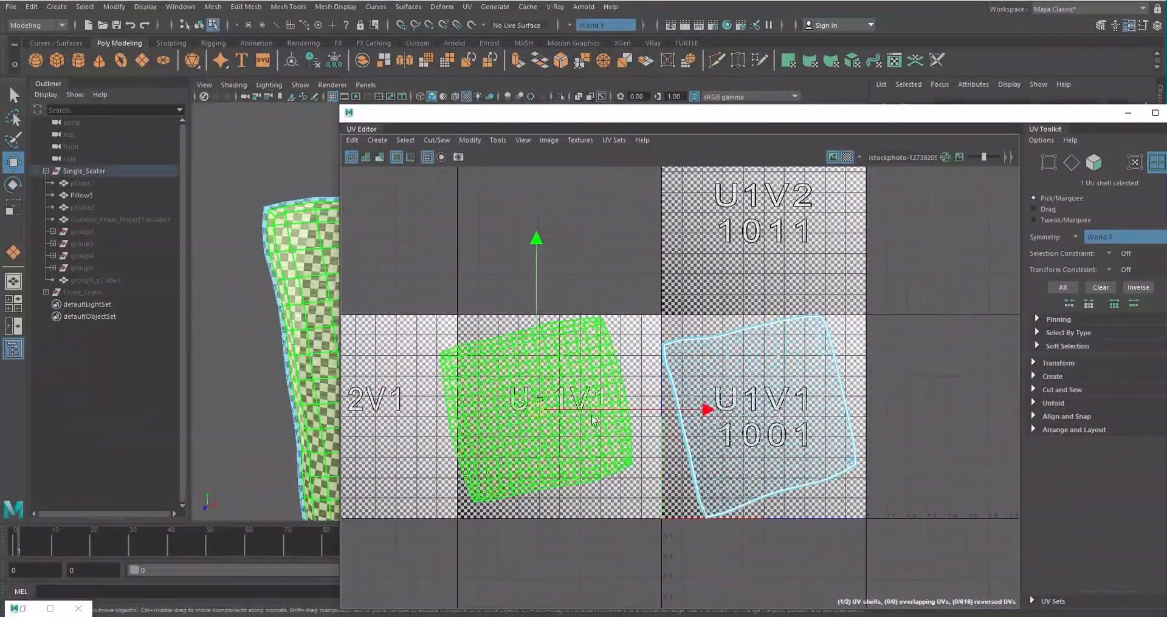
key(e)
drag(650, 293, 664, 307)
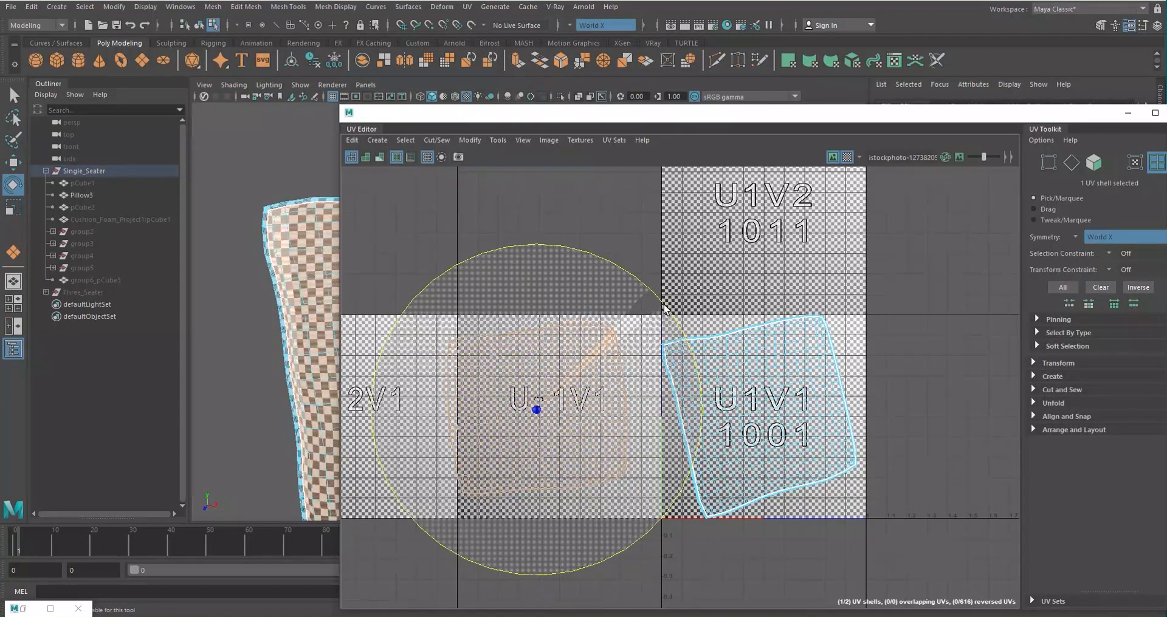
key(w)
drag(534, 411, 552, 414)
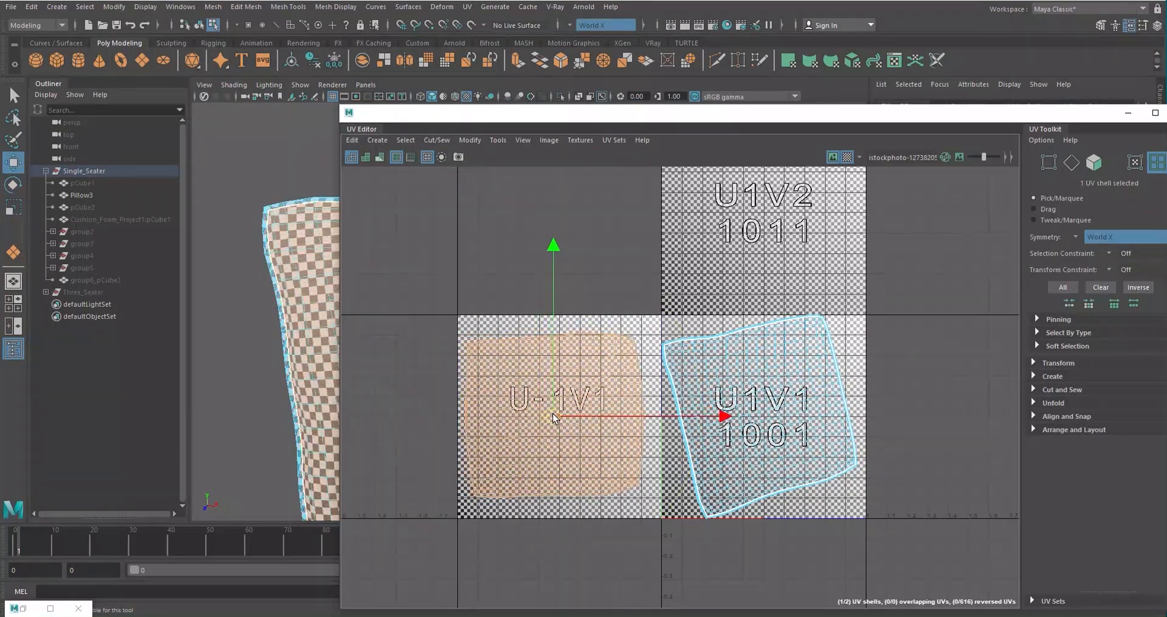
- Fine-tune the unfolded shell's rotation and position in the U-1V1 tile and check the checker alignment on the pillow
key(r)
key(e)
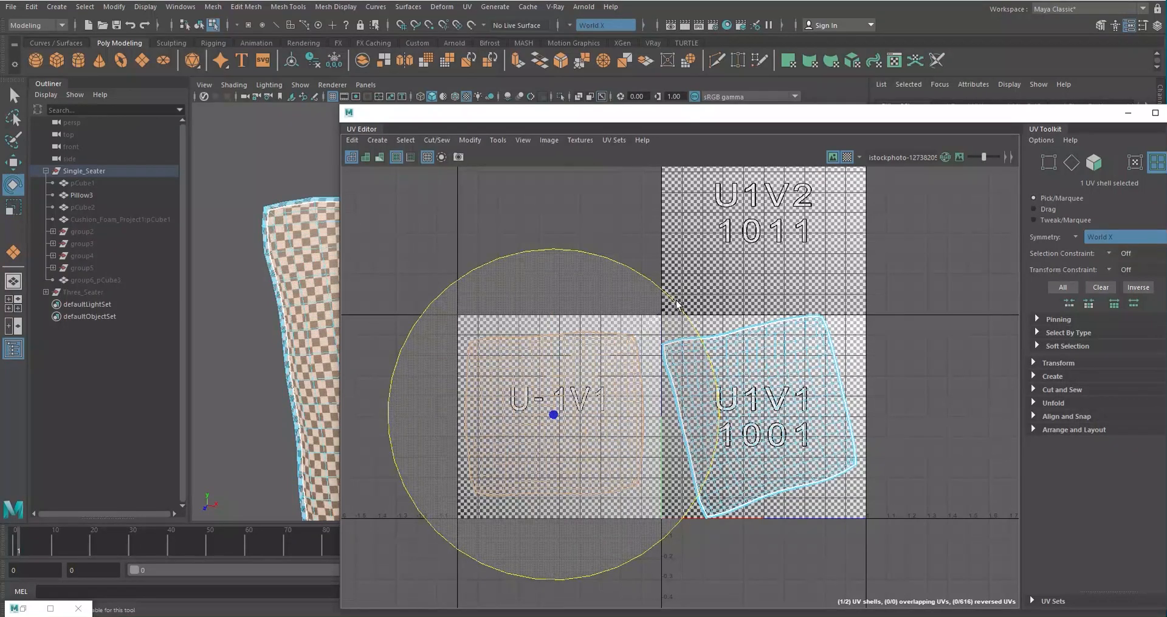
key(w)
drag(566, 414, 569, 416)
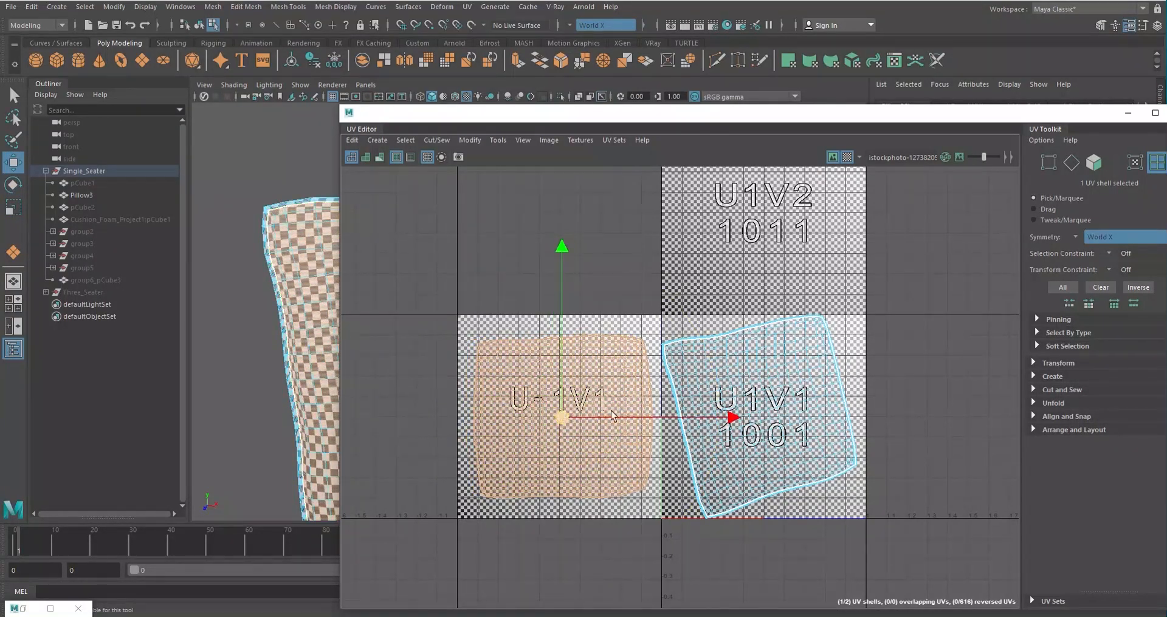
key(e)
drag(685, 303, 688, 307)
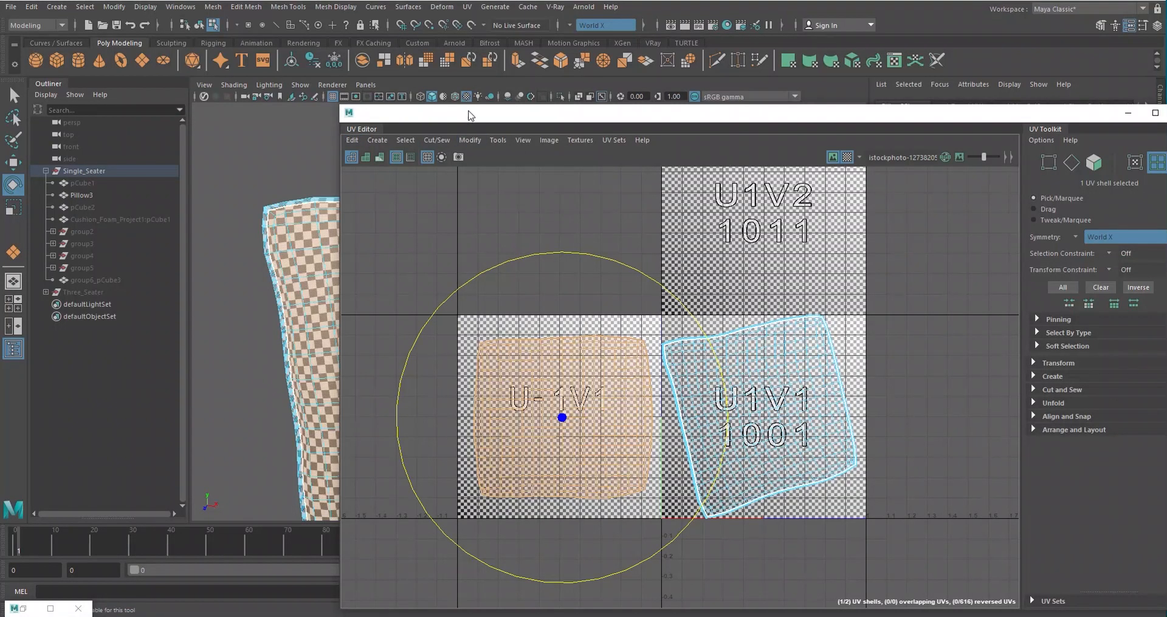
drag(468, 116, 641, 135)
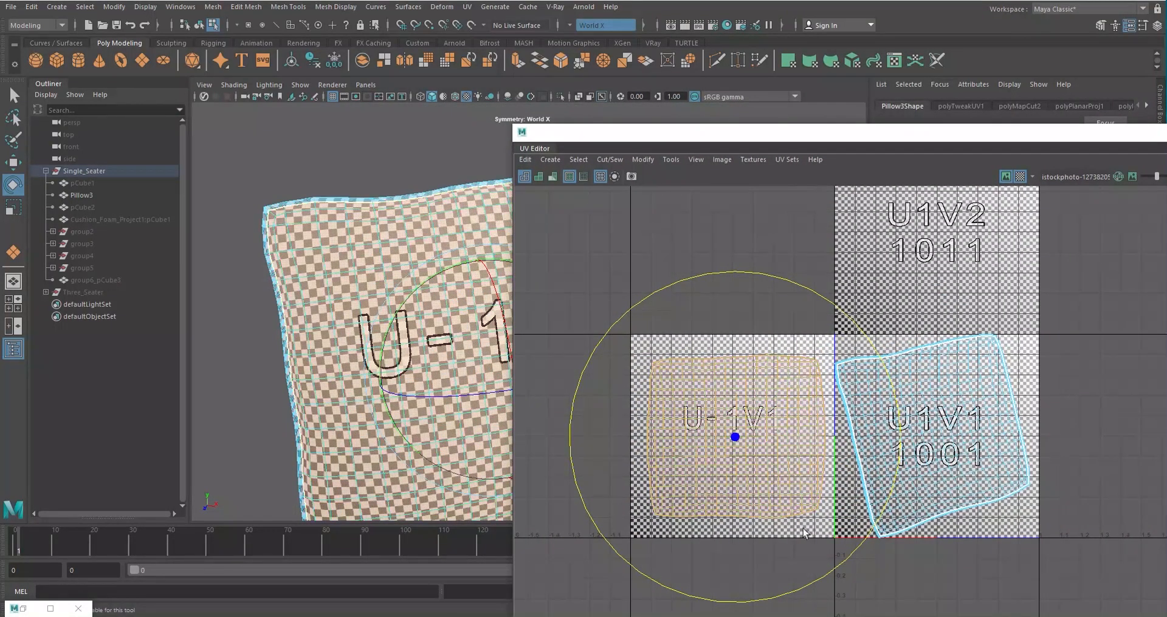
alt+middle_drag(378, 250, 291, 176)
scroll(349, 188, down, 3)
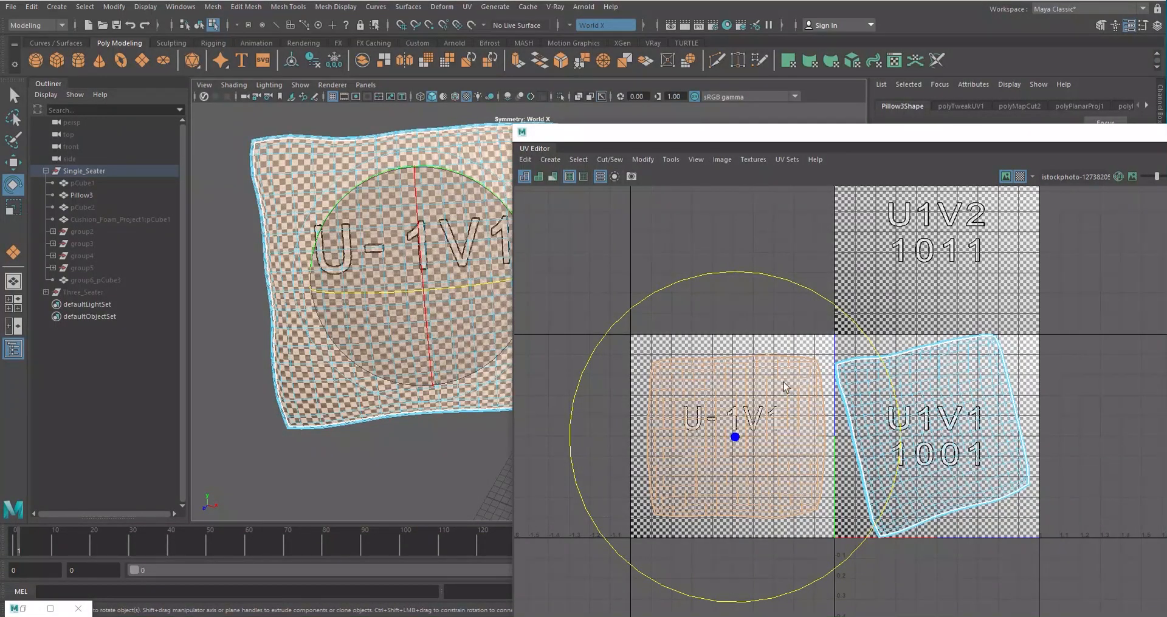
- Select the remaining pillow UV shell in the U1V1 tile and unfold it
alt+middle_drag(892, 371, 577, 337)
click(610, 348)
alt+middle_drag(719, 353, 789, 338)
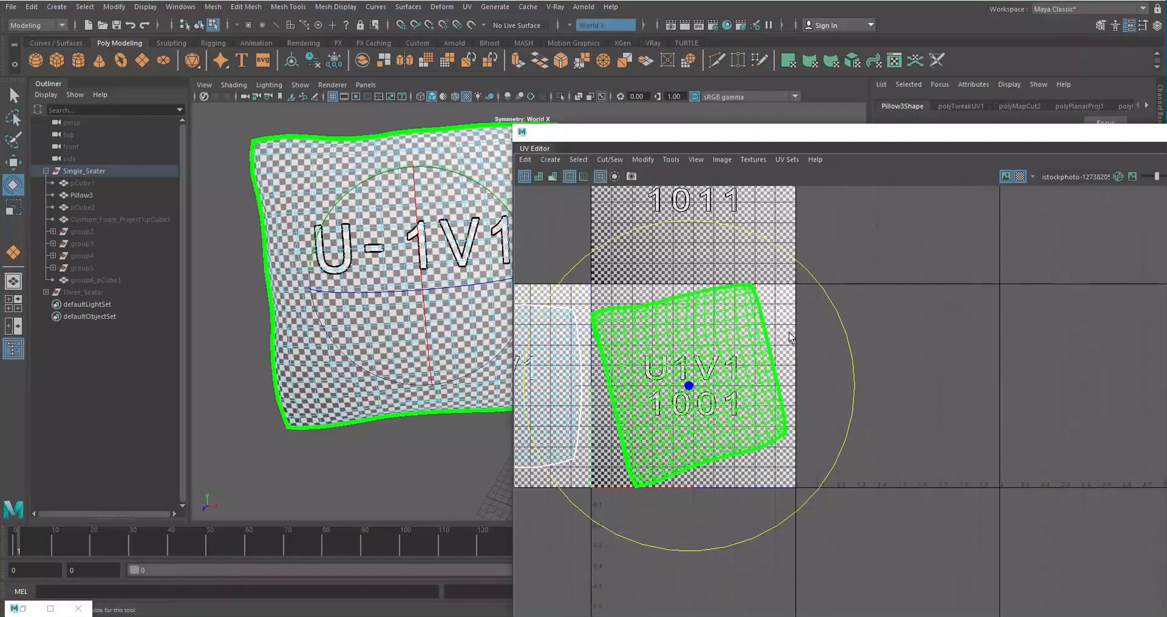
shift+right_drag(690, 294, 563, 293)
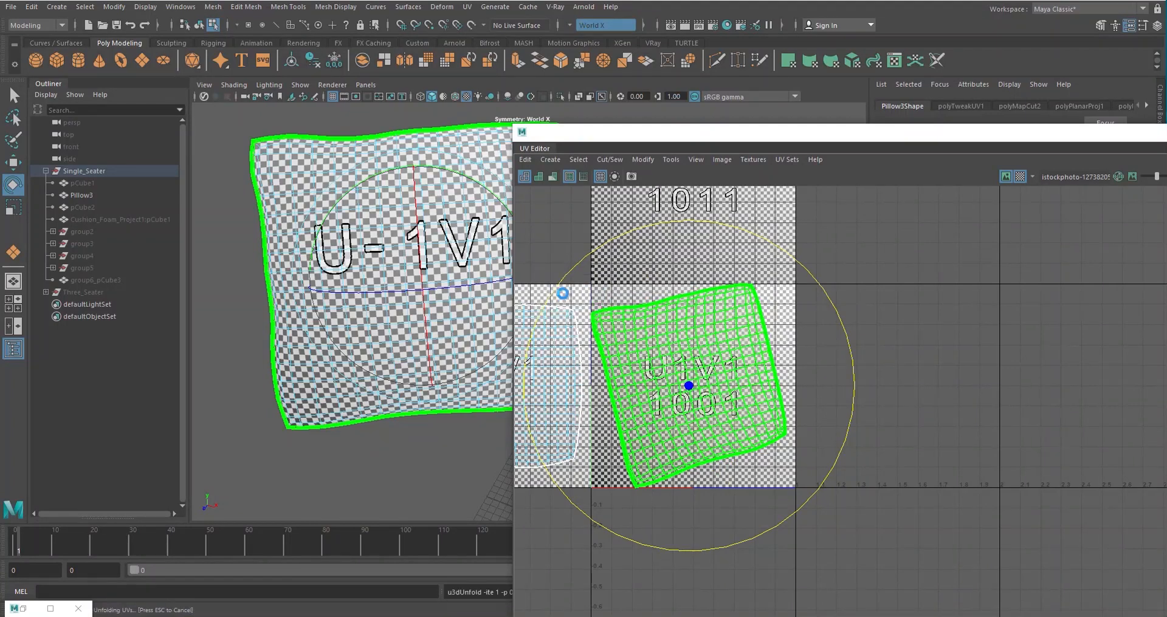
- Straighten the unfolded pillow shell, adjust its position in the U1V1 tile, and check the checker on the pillow's other face
drag(800, 264, 834, 324)
key(w)
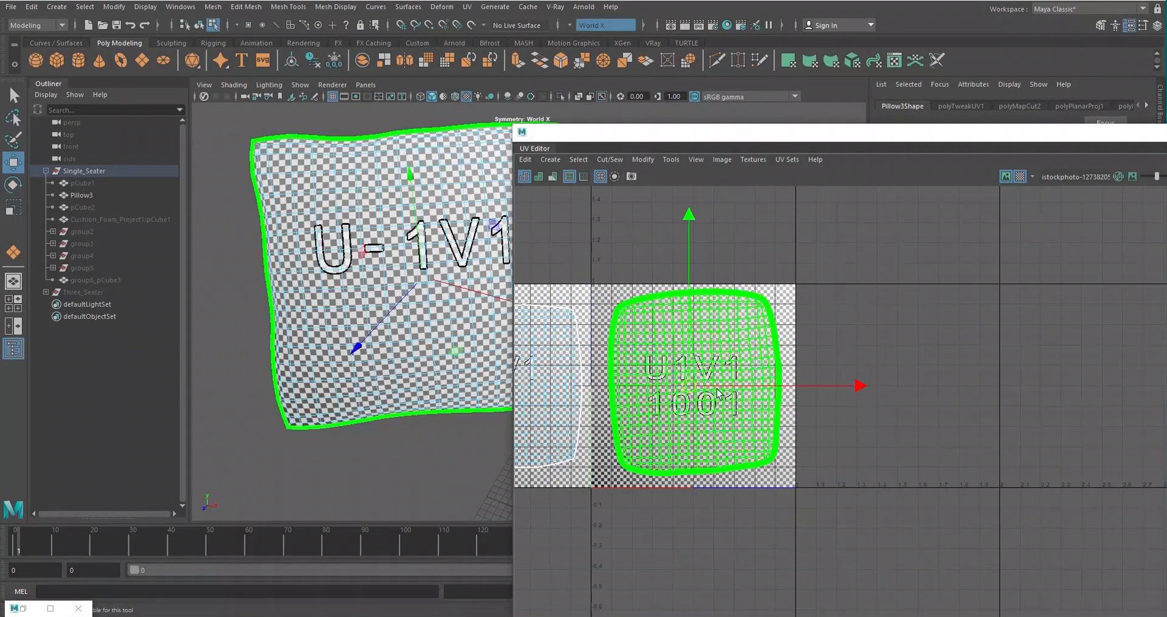
drag(692, 387, 685, 394)
key(e)
drag(796, 280, 802, 278)
key(w)
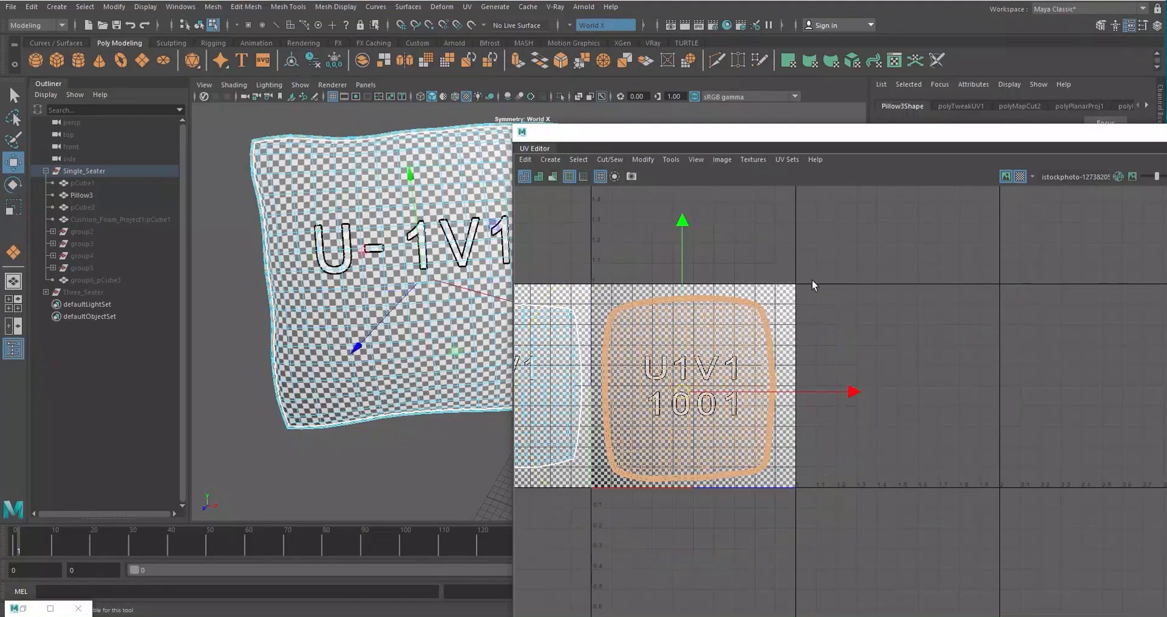
click(809, 279)
alt+drag(344, 208, 341, 300)
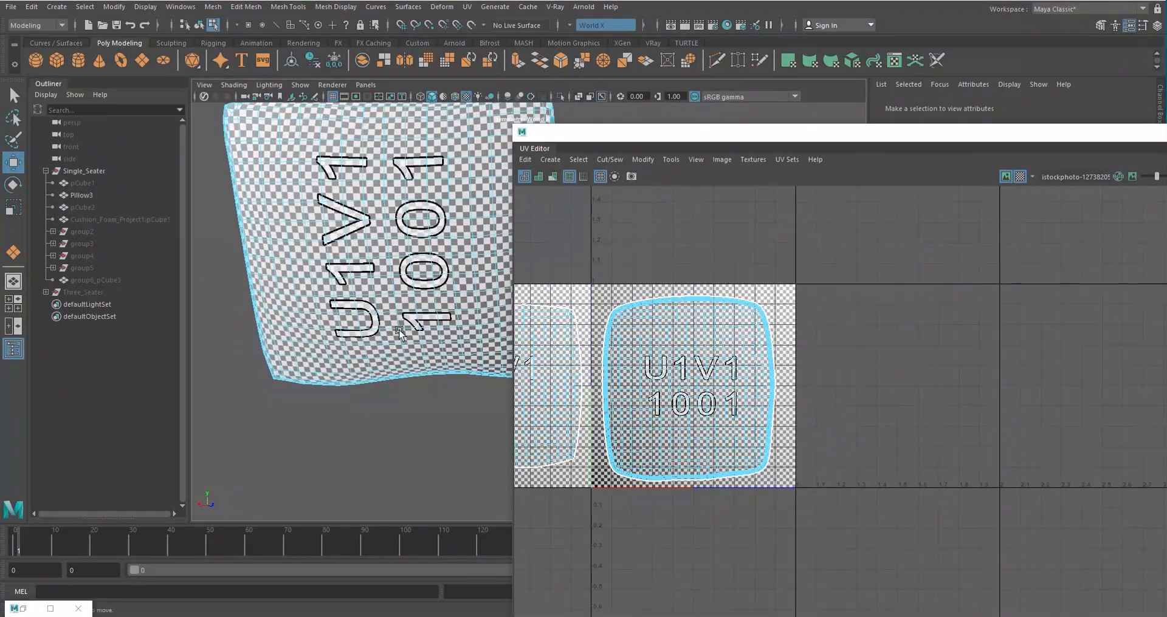
- Move the UVs of a small group of faces out above the U1V1 shell and inspect the distorted checker on the pillow
click(705, 381)
click(984, 351)
scroll(748, 358, up, 3)
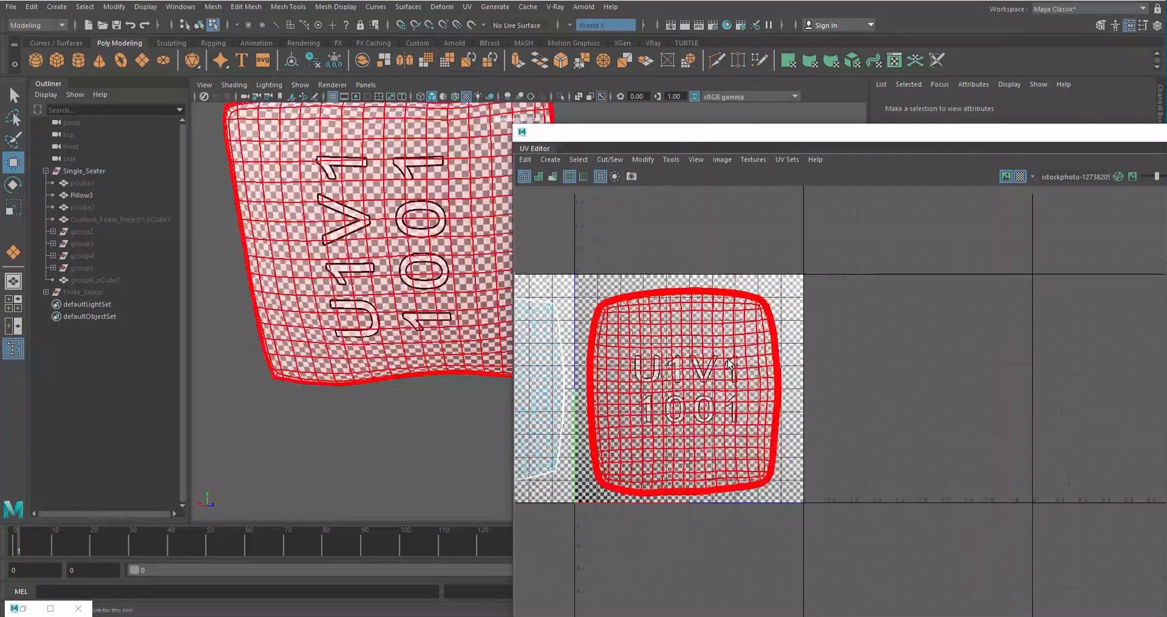
right_click(681, 315)
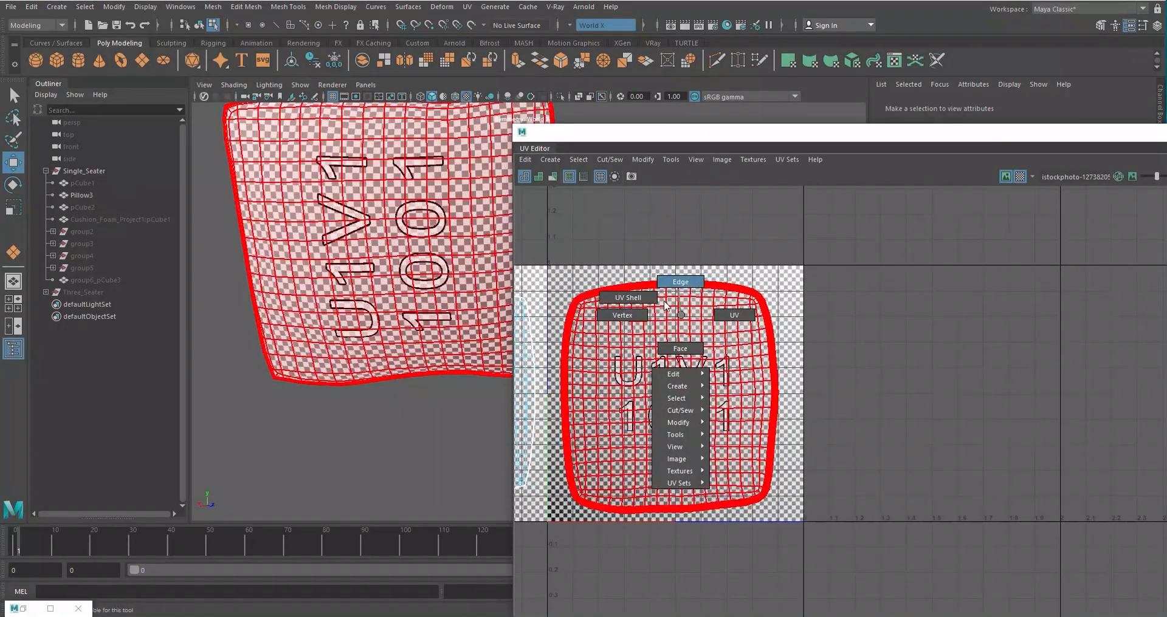
click(673, 348)
click(677, 317)
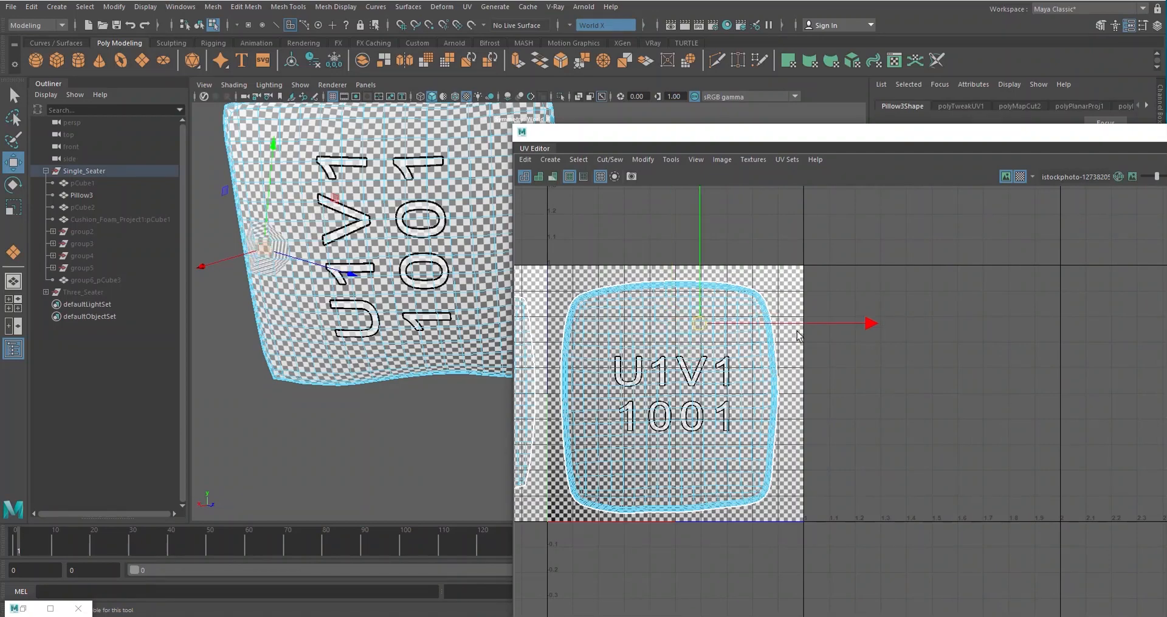
drag(649, 285, 703, 230)
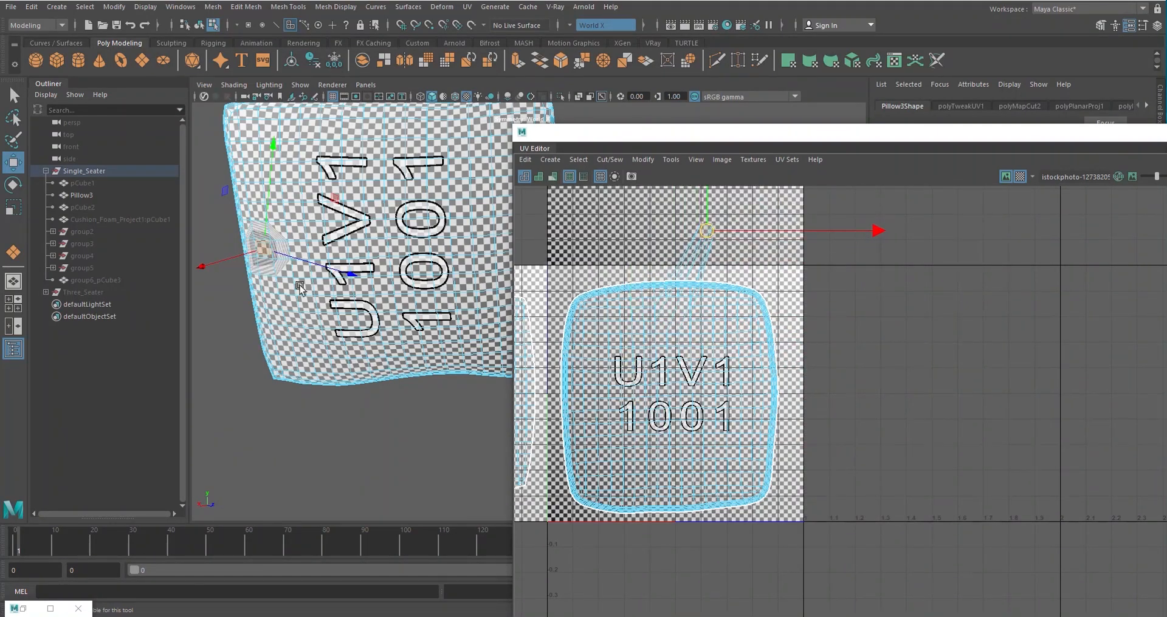
scroll(299, 288, up, 8)
alt+middle_drag(252, 322, 326, 320)
scroll(353, 318, down, 5)
scroll(380, 315, up, 4)
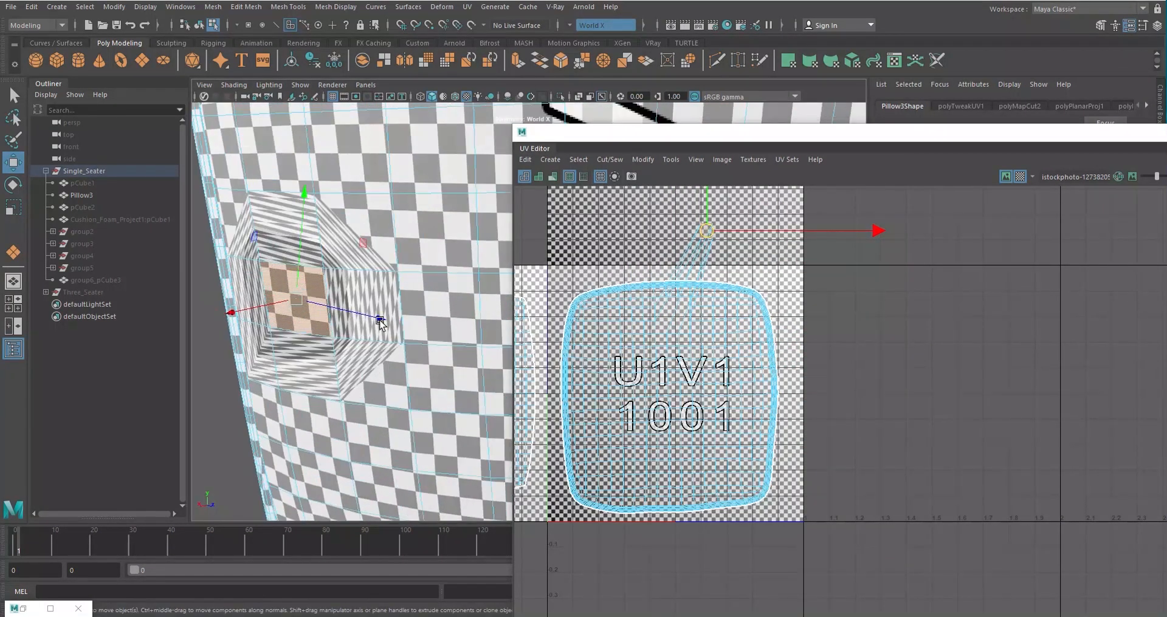
- Try moving the same face UVs back into the shell, and undo both UV moves
drag(692, 237, 645, 404)
key(ctrl+z)
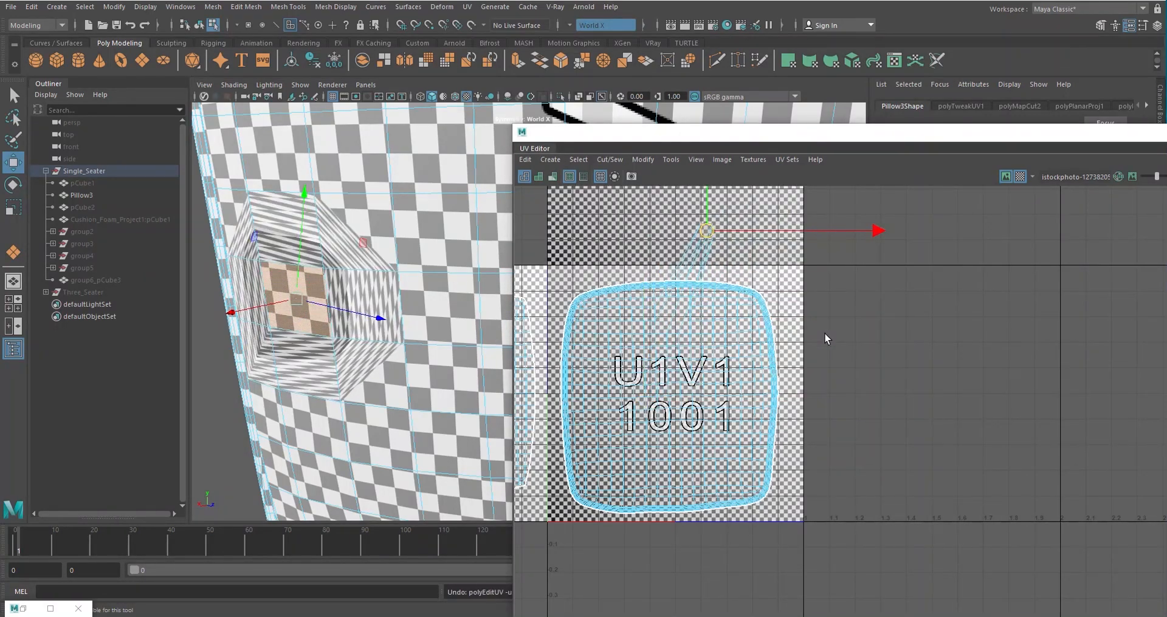
key(ctrl+z)
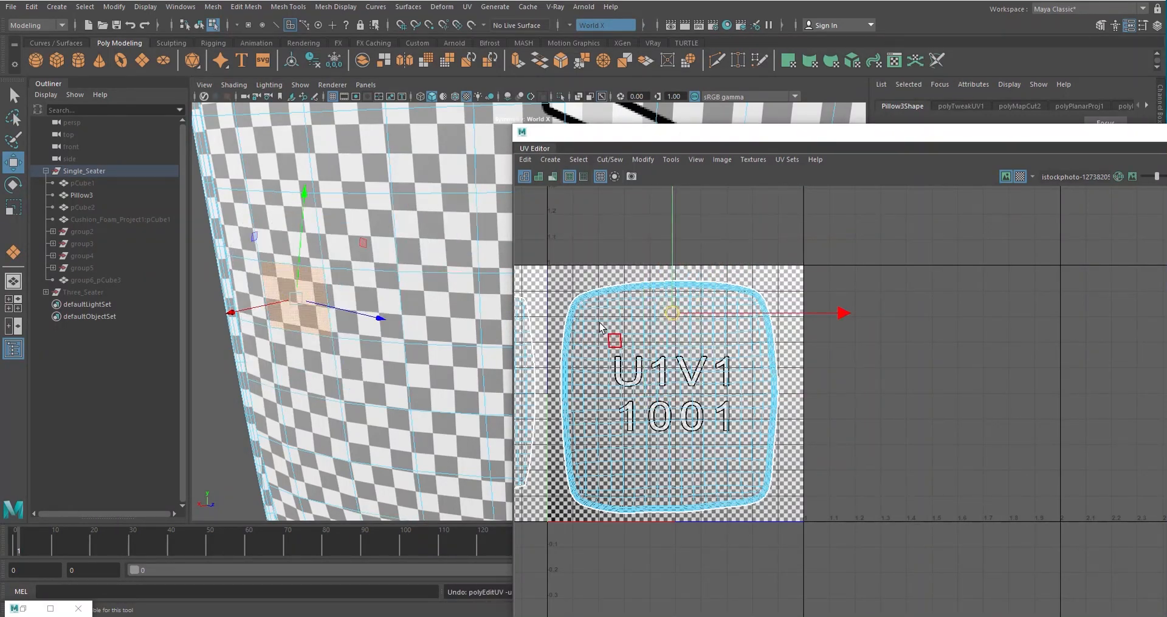
- Examine both unfolded shells in the UV editor and the checker pattern across the pillow's front
scroll(614, 321, down, 3)
alt+middle_drag(629, 311, 793, 288)
scroll(677, 301, up, 5)
scroll(671, 294, down, 2)
right_drag(645, 287, 676, 263)
scroll(698, 266, down, 2)
key(f)
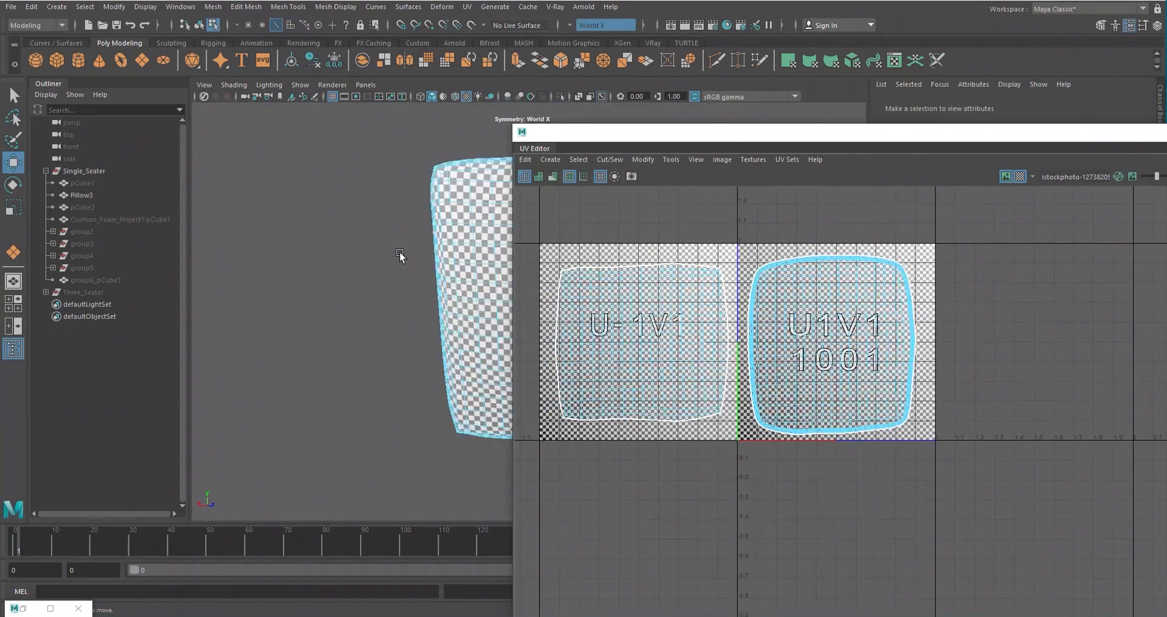
alt+drag(400, 255, 365, 304)
scroll(334, 322, down, 4)
scroll(335, 323, up, 6)
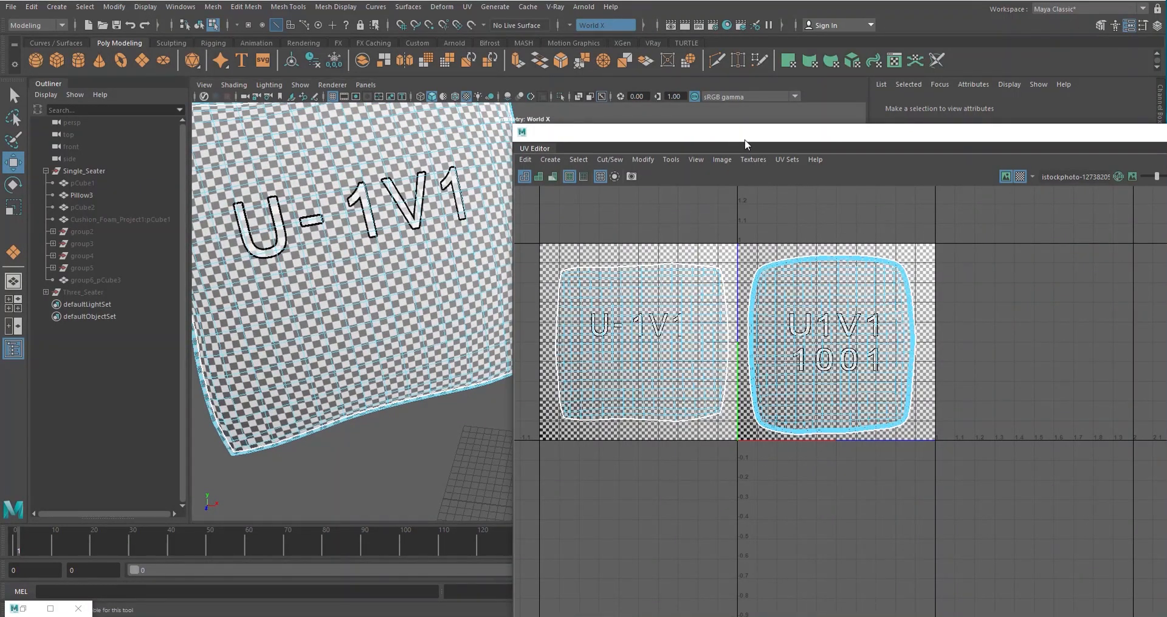
scroll(372, 251, down, 4)
alt+drag(373, 250, 398, 240)
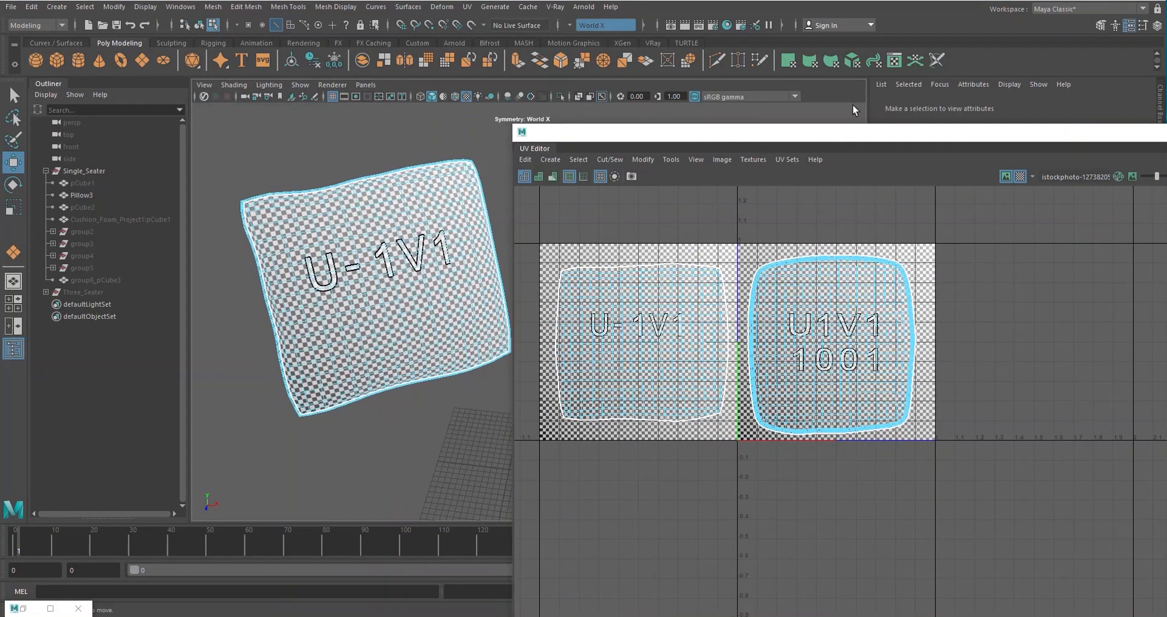
- Close the UV editor, return to object mode and select the pillow with its floral material shown
drag(897, 133, 510, 142)
click(1024, 139)
right_drag(495, 242, 530, 227)
click(621, 265)
scroll(608, 256, down, 3)
alt+middle_drag(438, 237, 600, 221)
scroll(601, 222, up, 6)
alt+drag(601, 221, 519, 214)
click(519, 214)
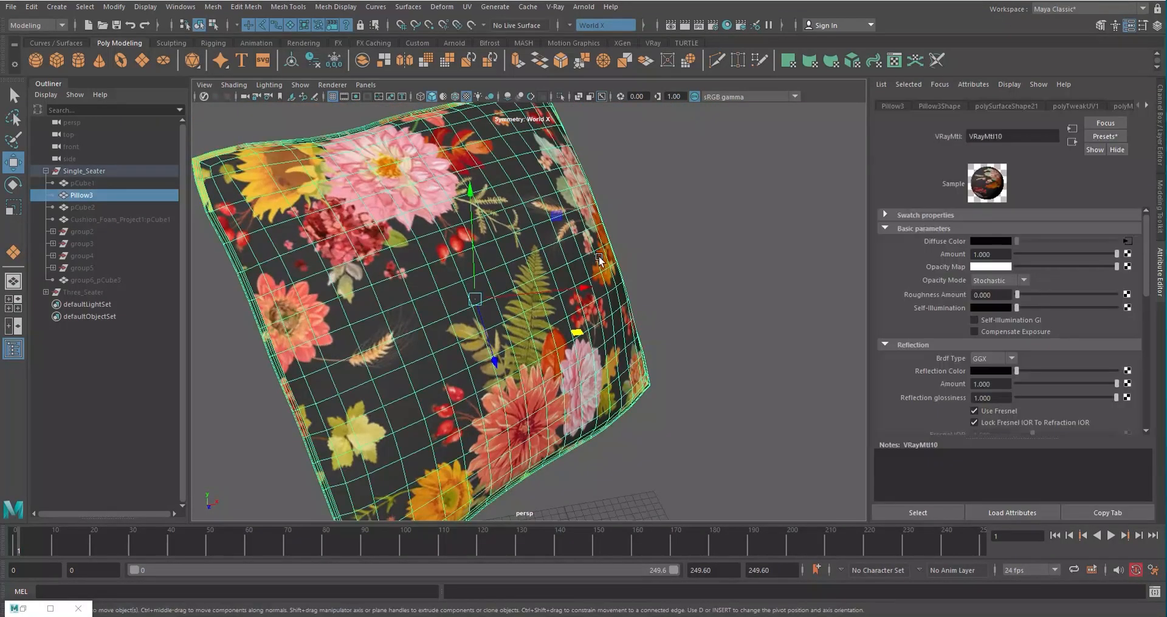
- Set Repeat UV to 3 by 3 in the placement settings of the pillow material's diffuse texture
click(1128, 242)
click(934, 107)
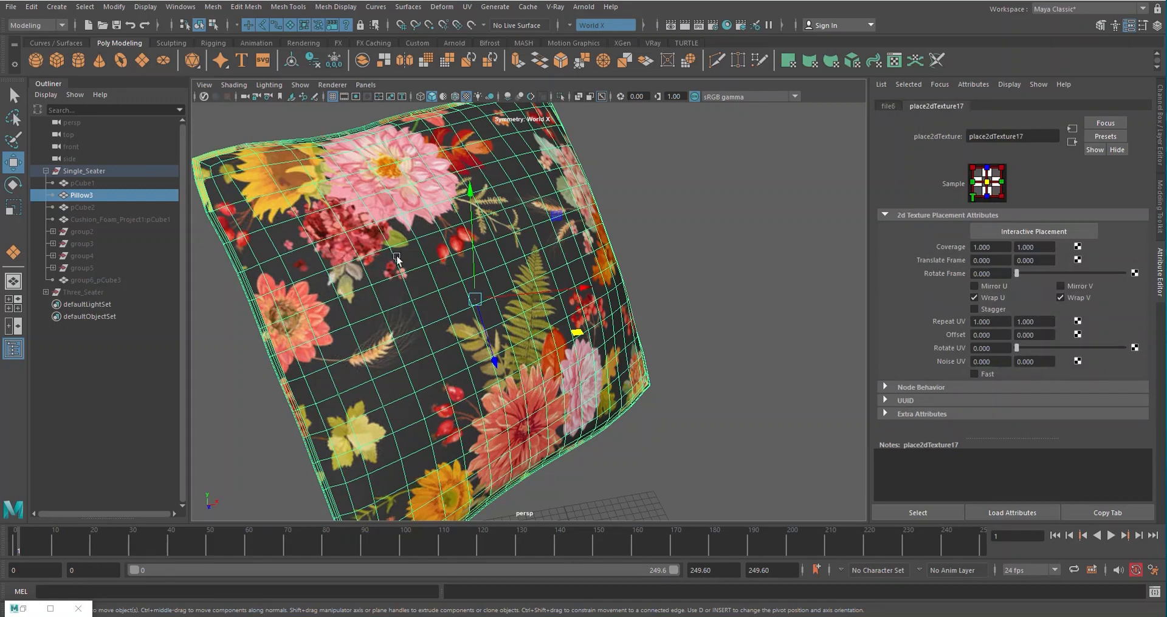
alt+drag(396, 255, 479, 260)
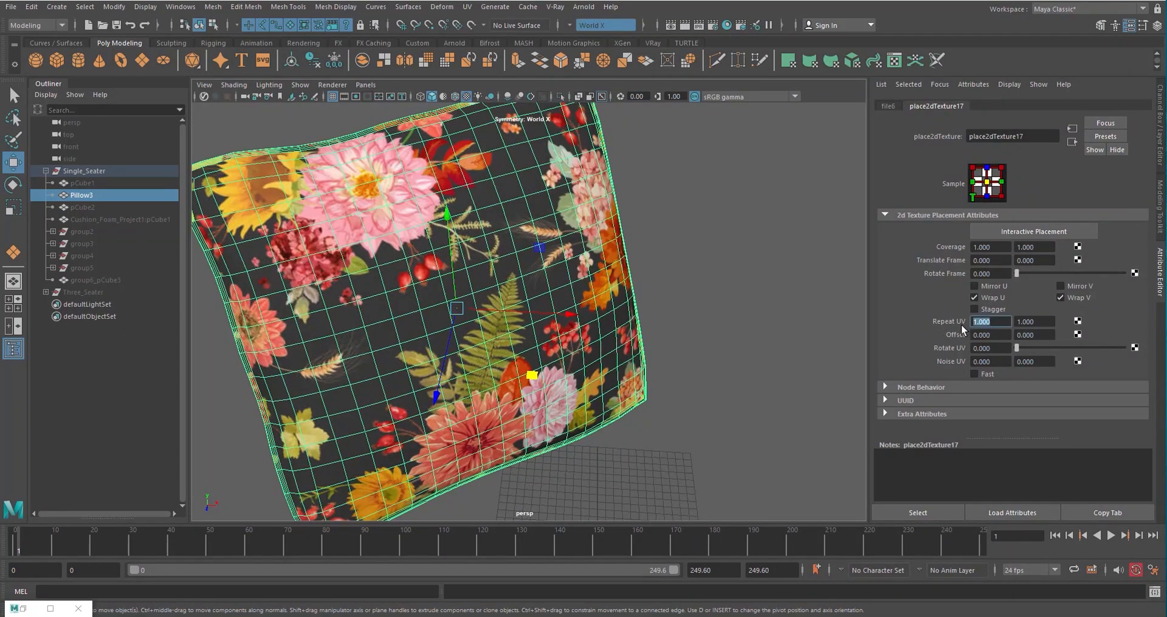
text(3)
key(Tab)
text(3)
key(Return)
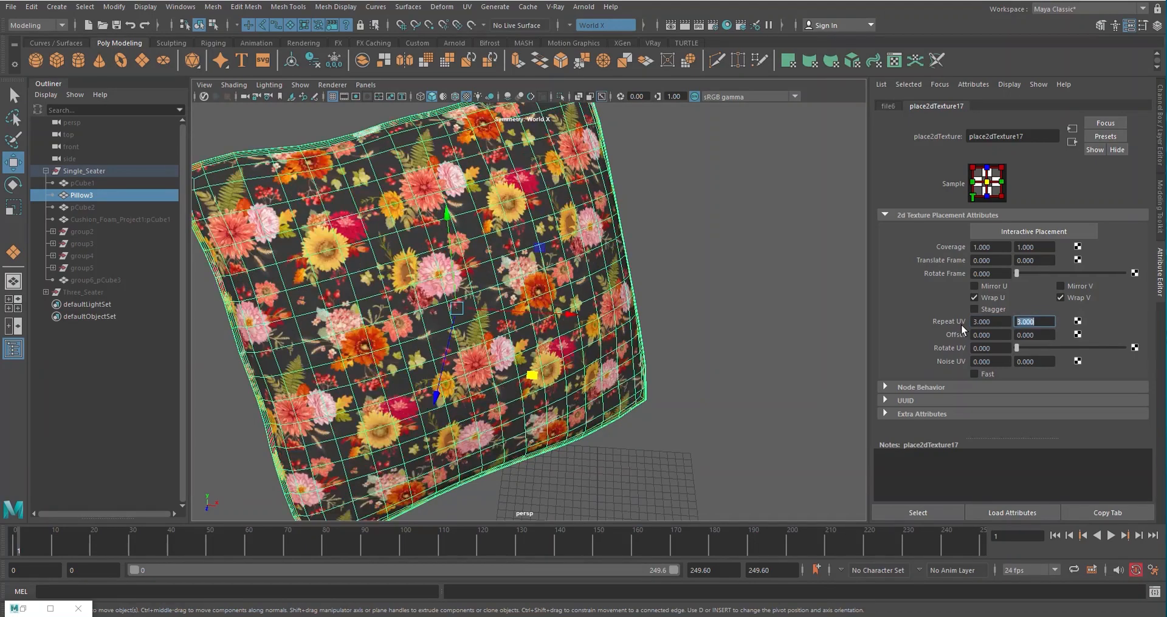
- Examine the tiled floral pattern on the pillow up close and from several angles
click(706, 389)
alt+right_drag(706, 389, 587, 280)
mouse_move(587, 279)
alt+mouse_down()
mouse_move(771, 221)
mouse_move(566, 285)
alt+mouse_up()
alt+middle_drag(566, 284, 662, 313)
alt+right_drag(663, 313, 747, 322)
alt+drag(626, 298, 642, 318)
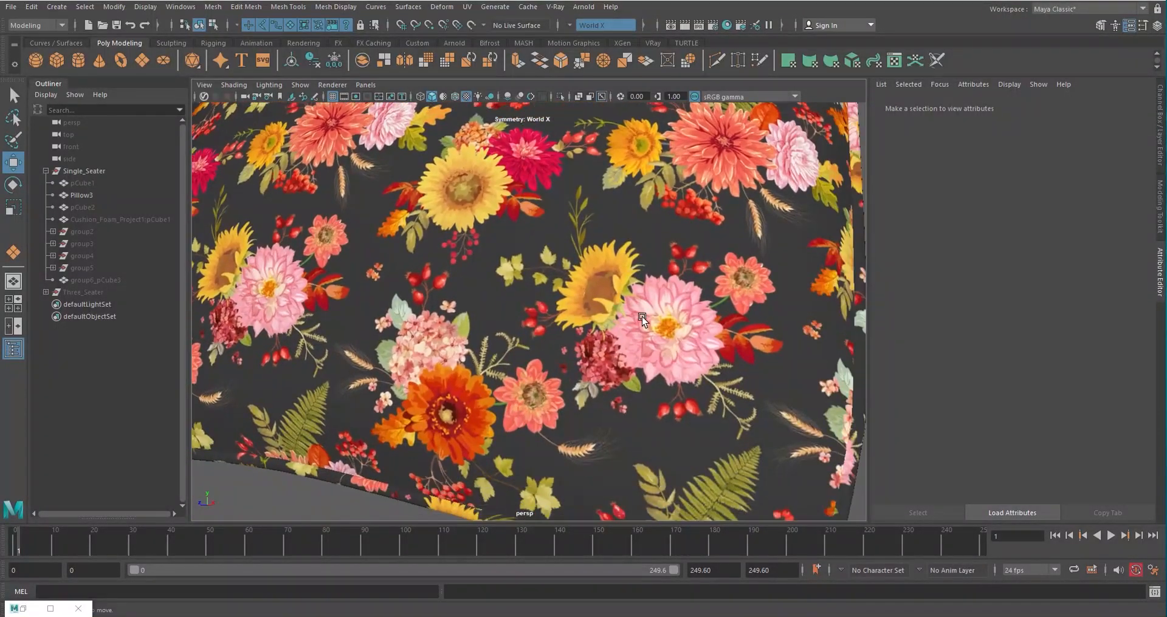
alt+drag(508, 331, 557, 334)
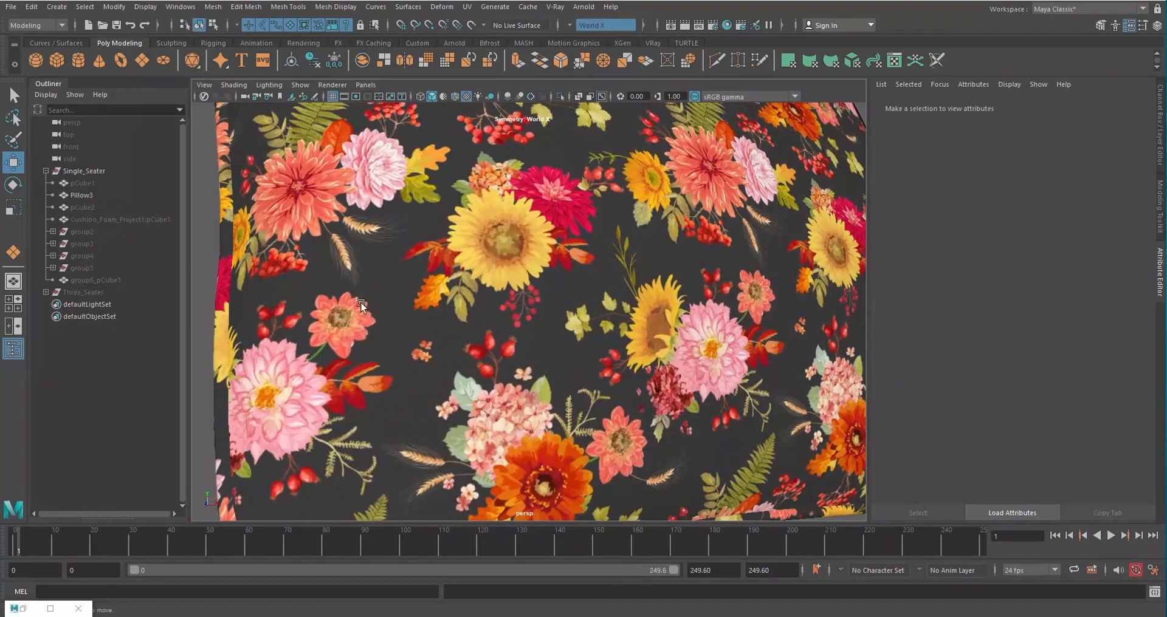
alt+drag(432, 187, 243, 217)
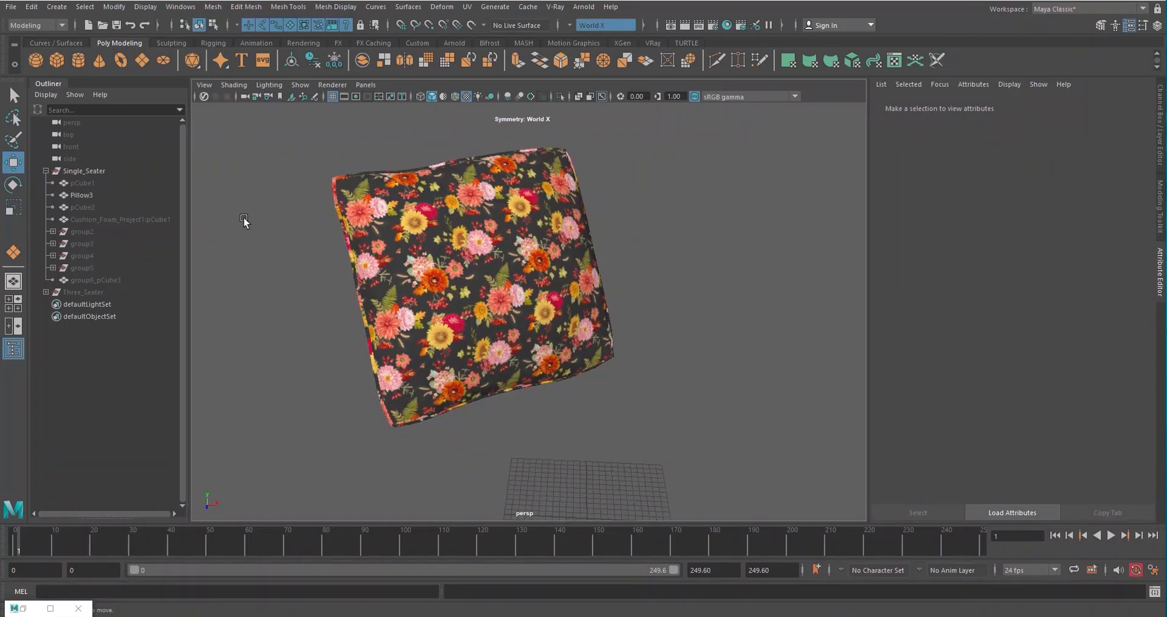
- Hide Pillow3, unhide the chair backrest pCube1, and view it from the side
click(80, 195)
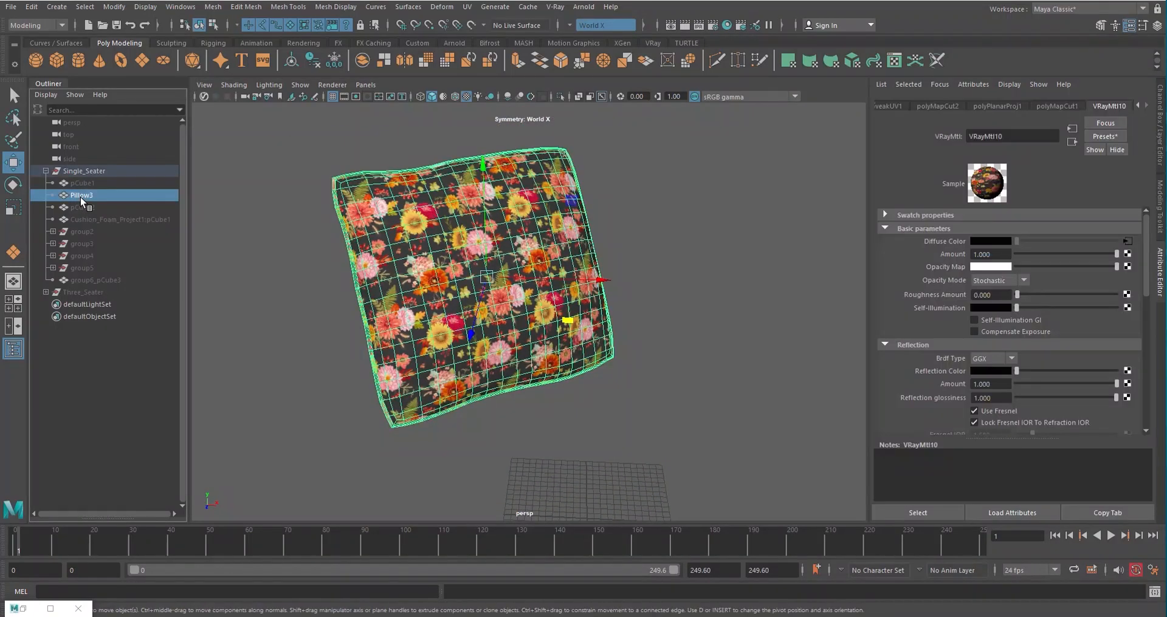
key(h)
click(88, 184)
key(h)
scroll(575, 433, down, 5)
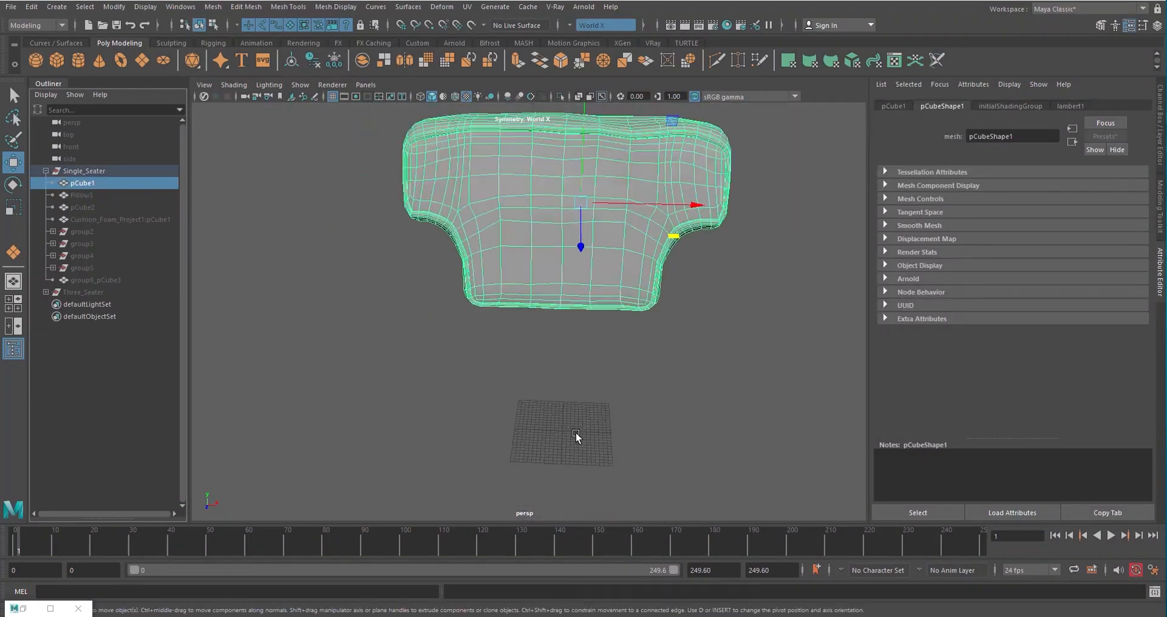
click(574, 432)
alt+drag(508, 293, 534, 328)
click(549, 336)
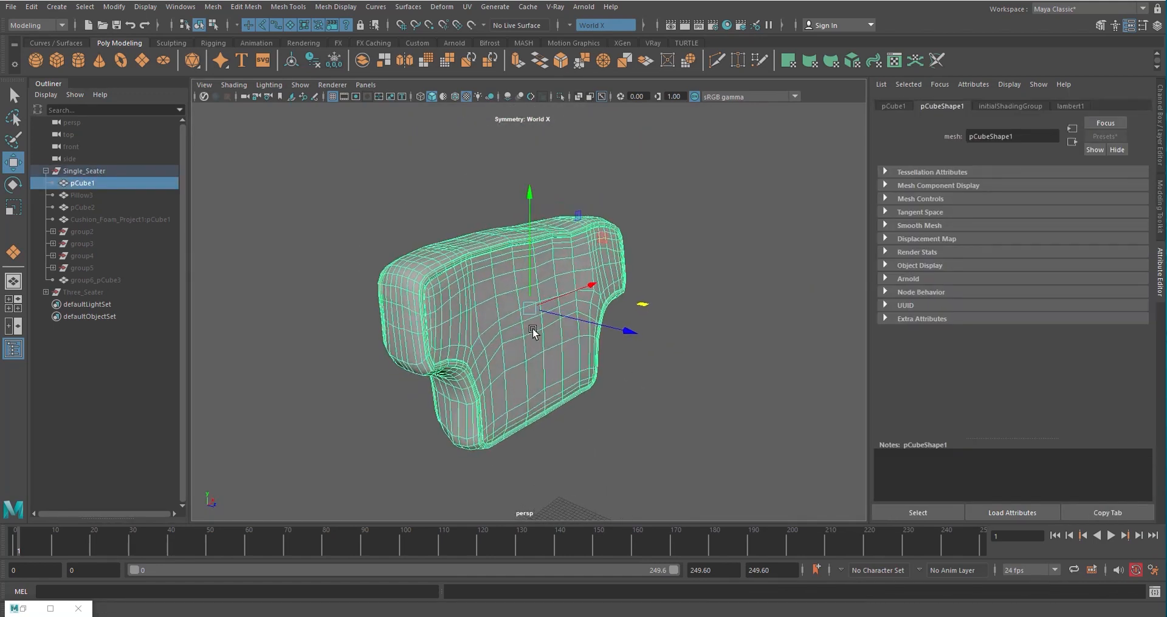
click(620, 397)
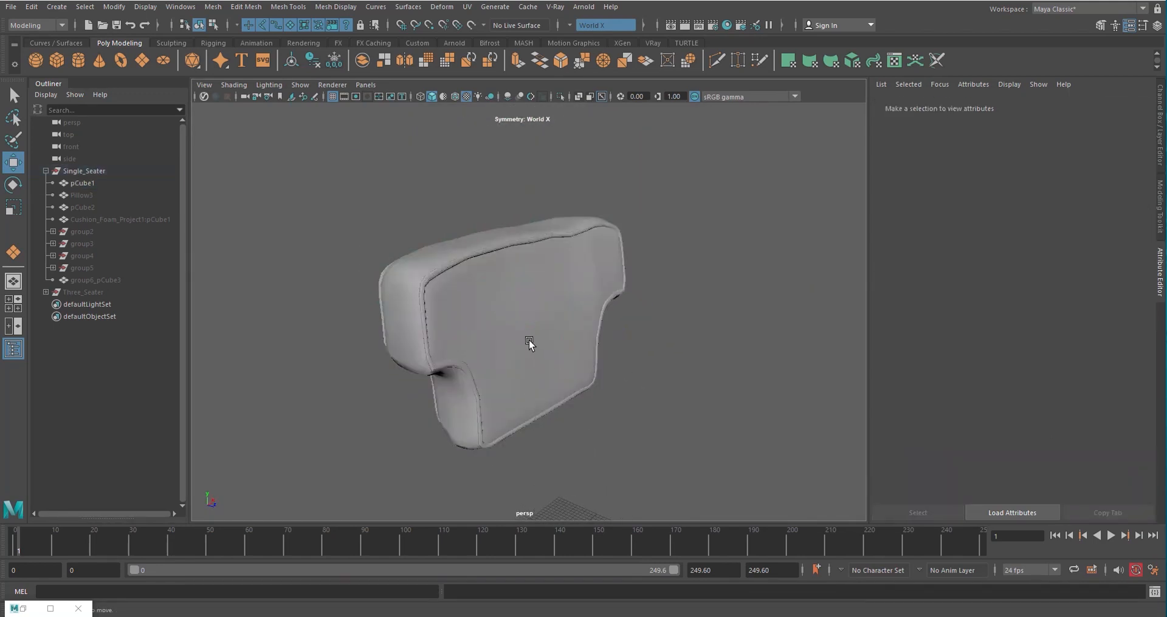
- Select the backrest and connect a File texture to the Color of its lambert1 material
click(528, 341)
alt+drag(614, 341, 607, 350)
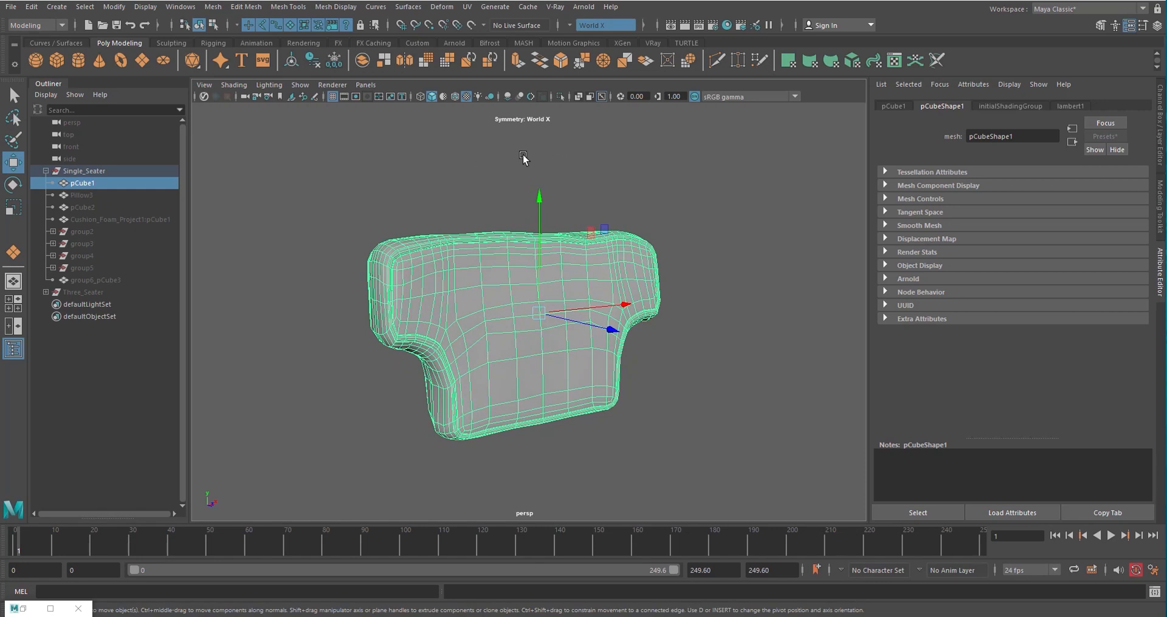
click(1071, 106)
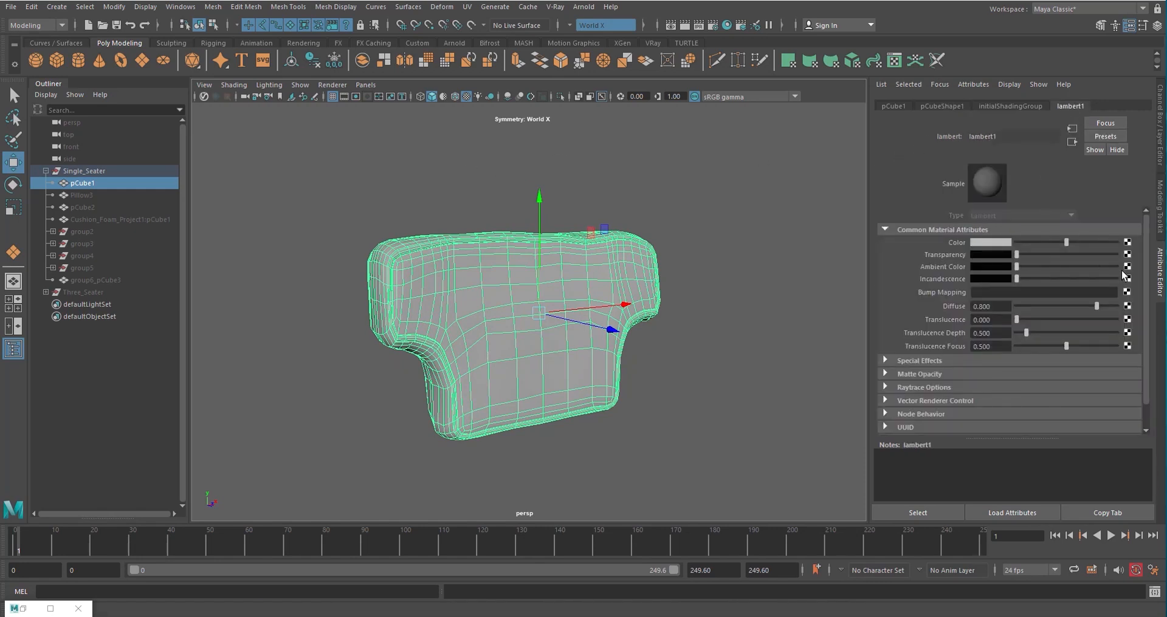
click(1127, 243)
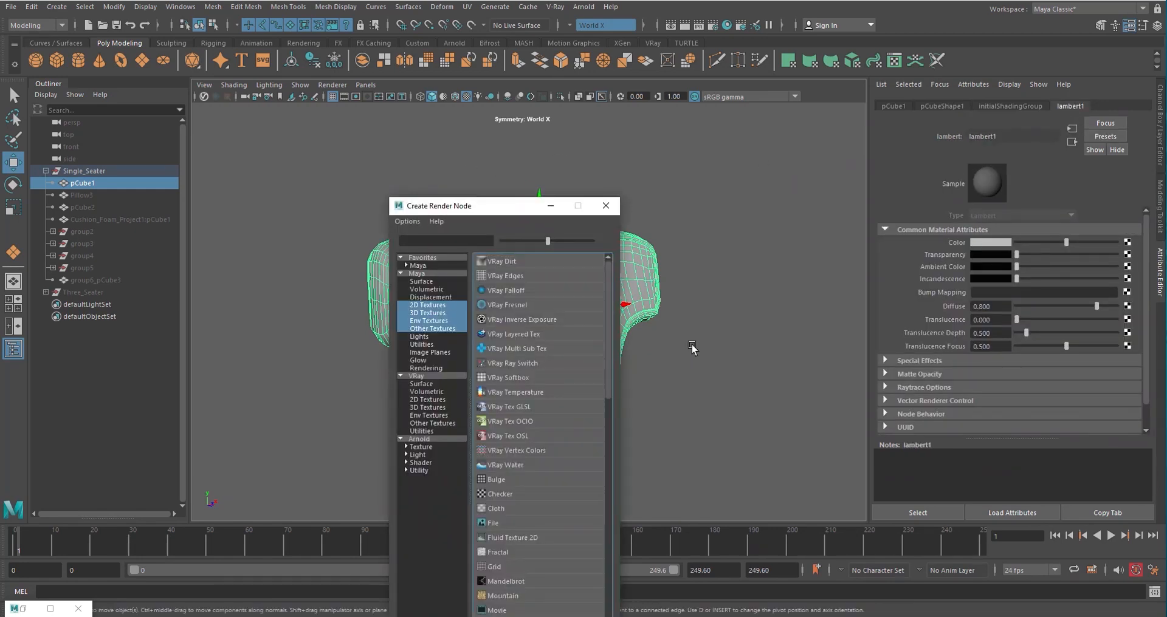
click(502, 520)
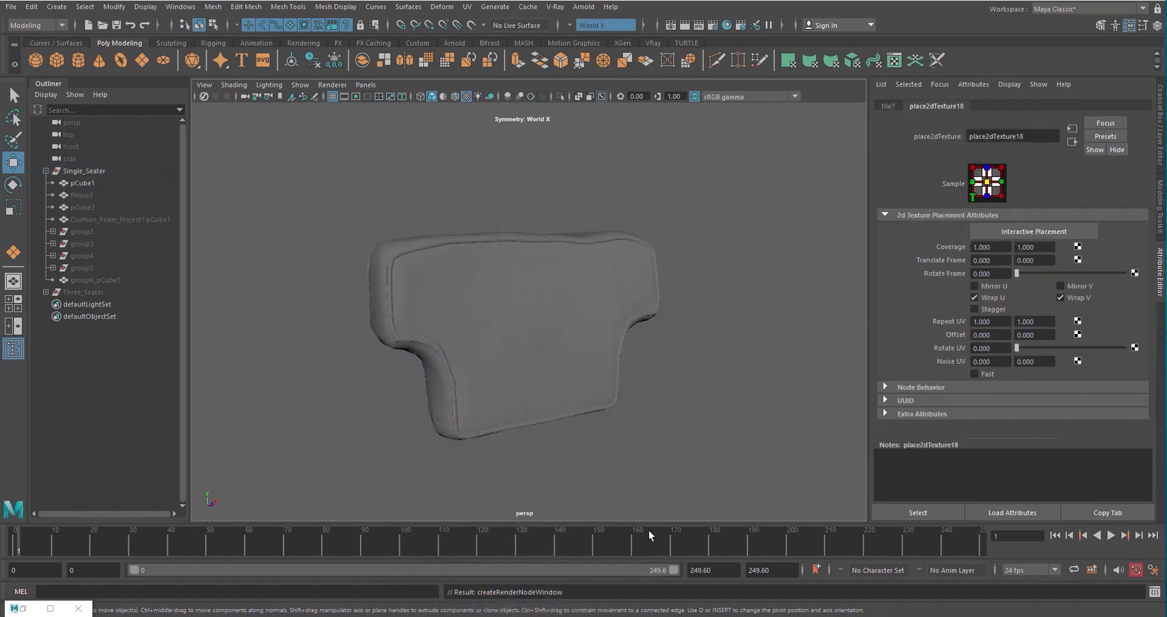
- Browse for the file texture's image and select the Lesson 14 chair handle snapshot in the Lessons folder
click(885, 105)
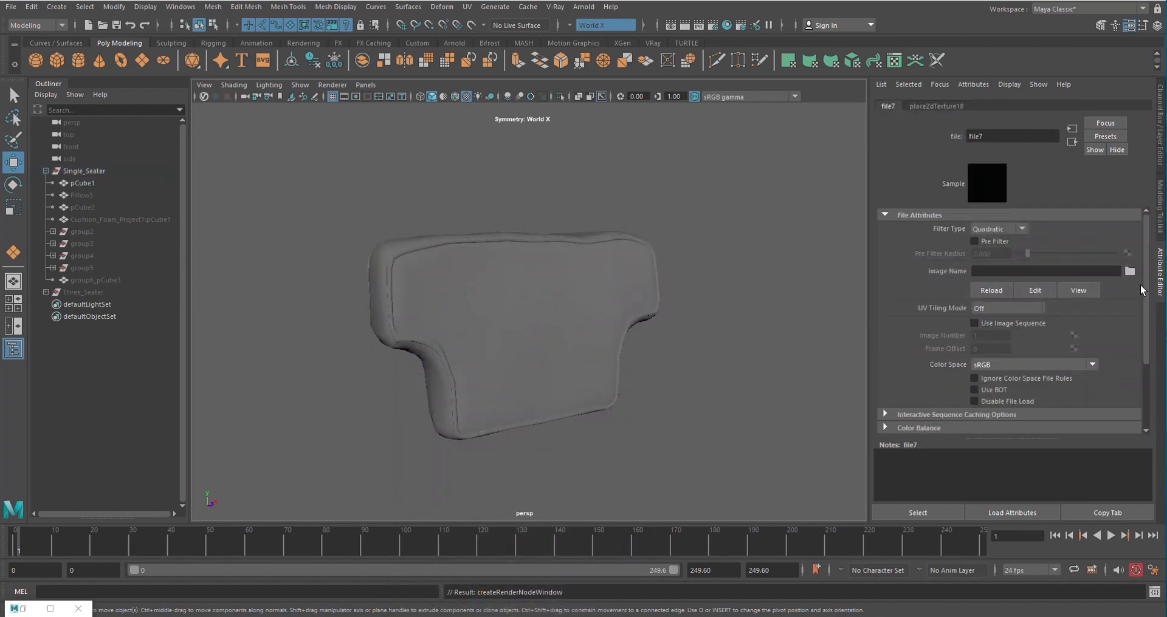
click(1129, 271)
click(338, 260)
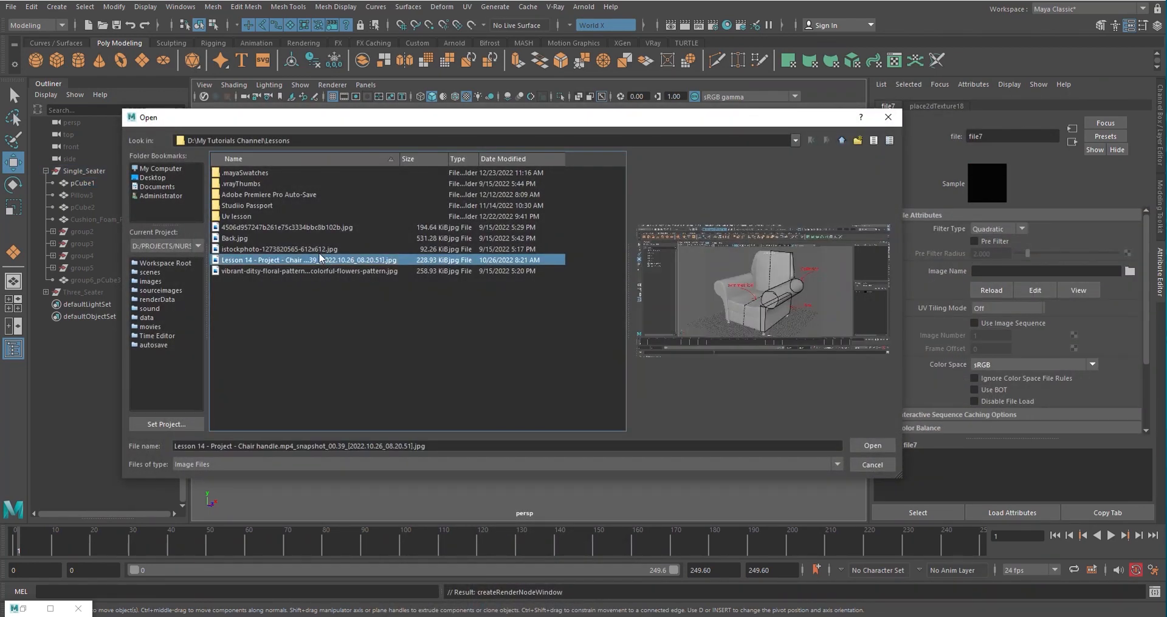
click(319, 249)
click(862, 448)
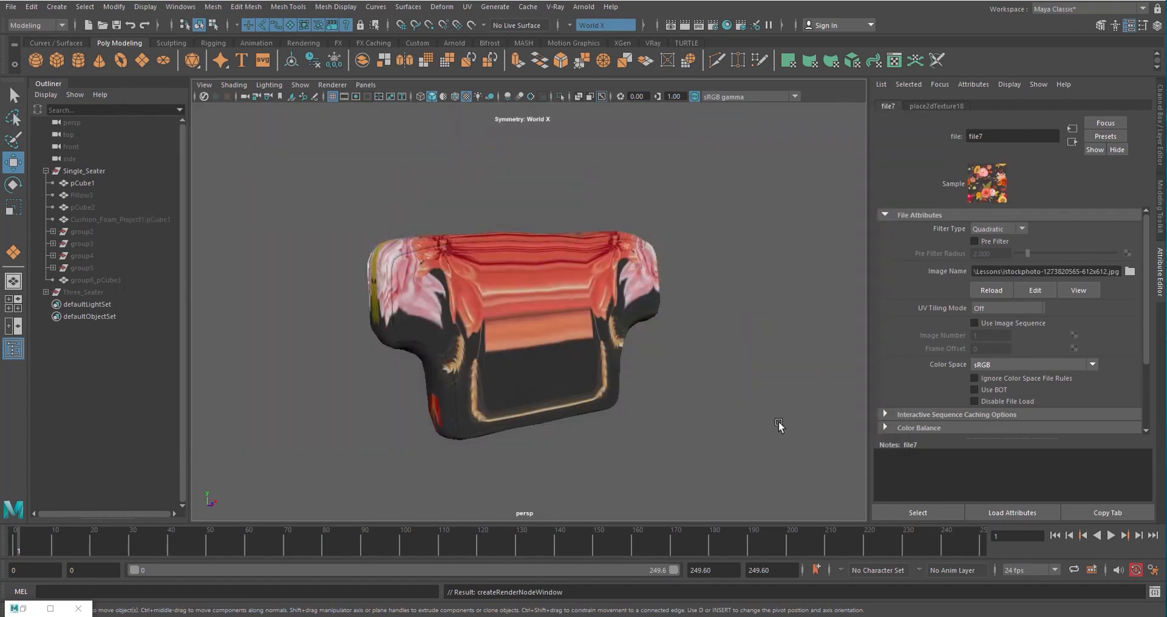
click(778, 424)
scroll(581, 311, up, 5)
alt+drag(565, 310, 371, 298)
- Open the UV Editor for the chair back pCube1 and turn off the checker map to show its floral texture
click(599, 239)
key(f)
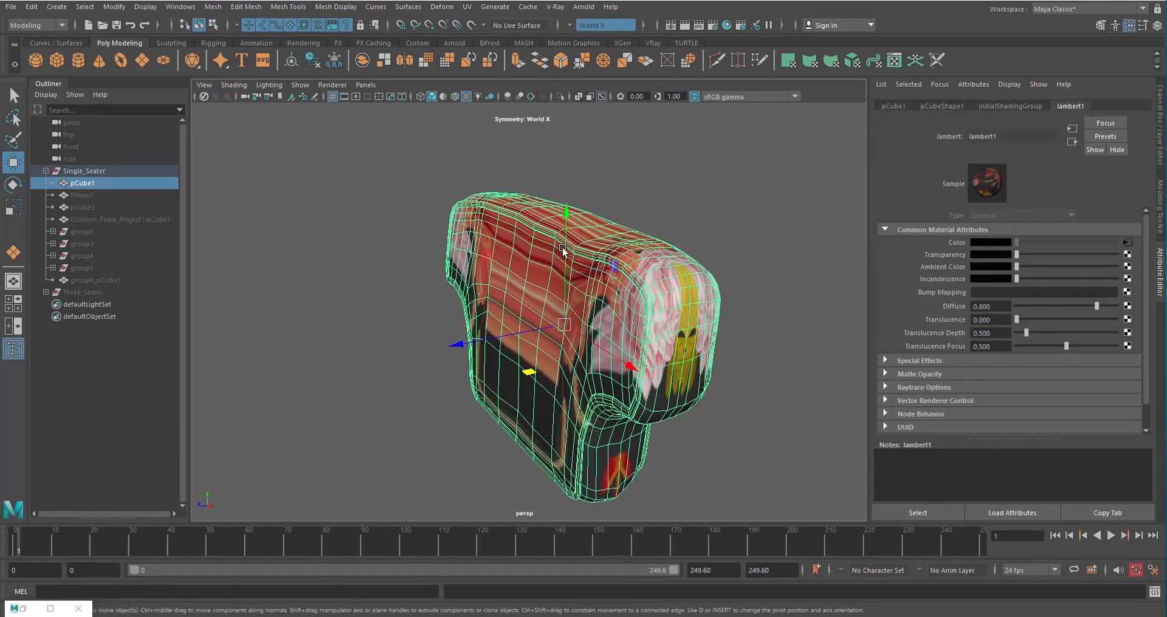
alt+drag(566, 253, 673, 279)
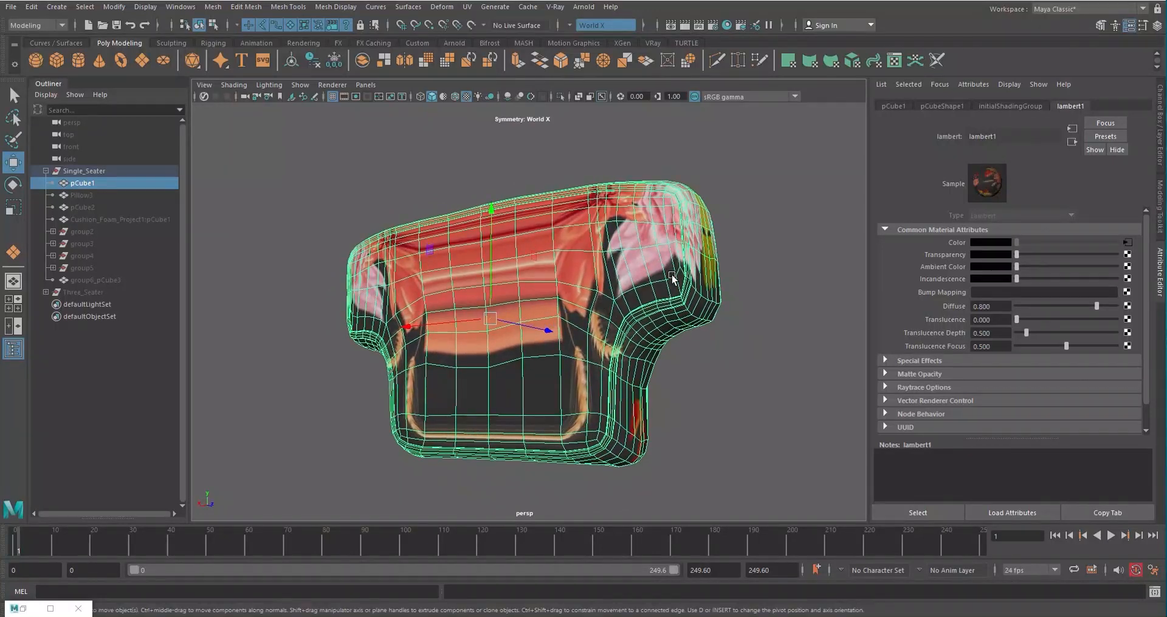
alt+drag(560, 326, 632, 368)
click(467, 6)
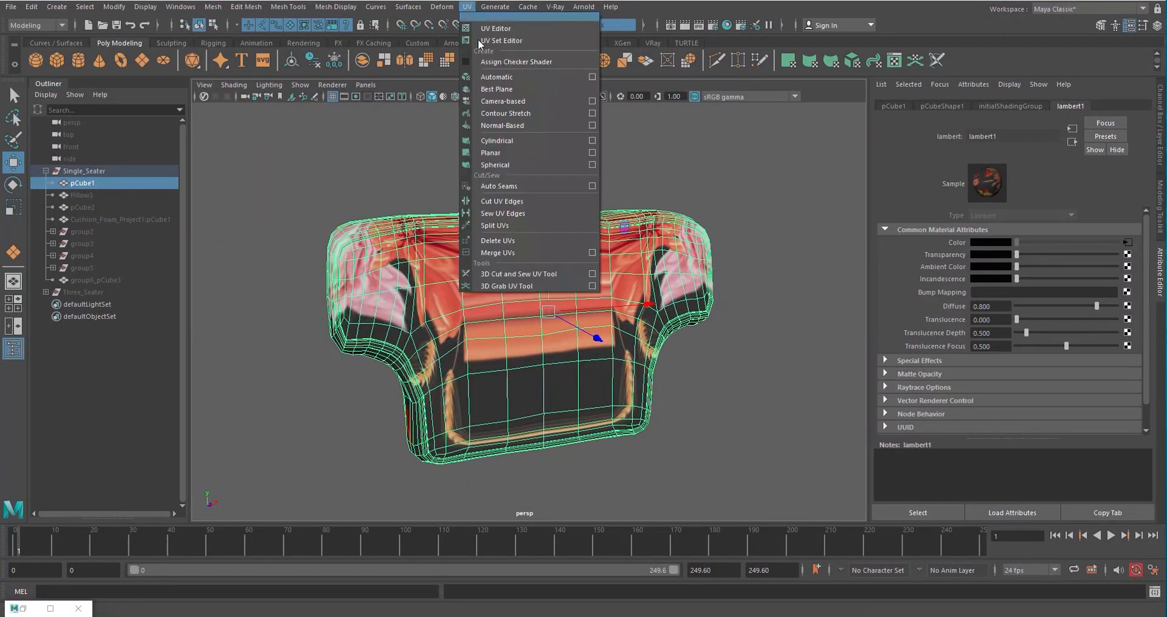
click(486, 32)
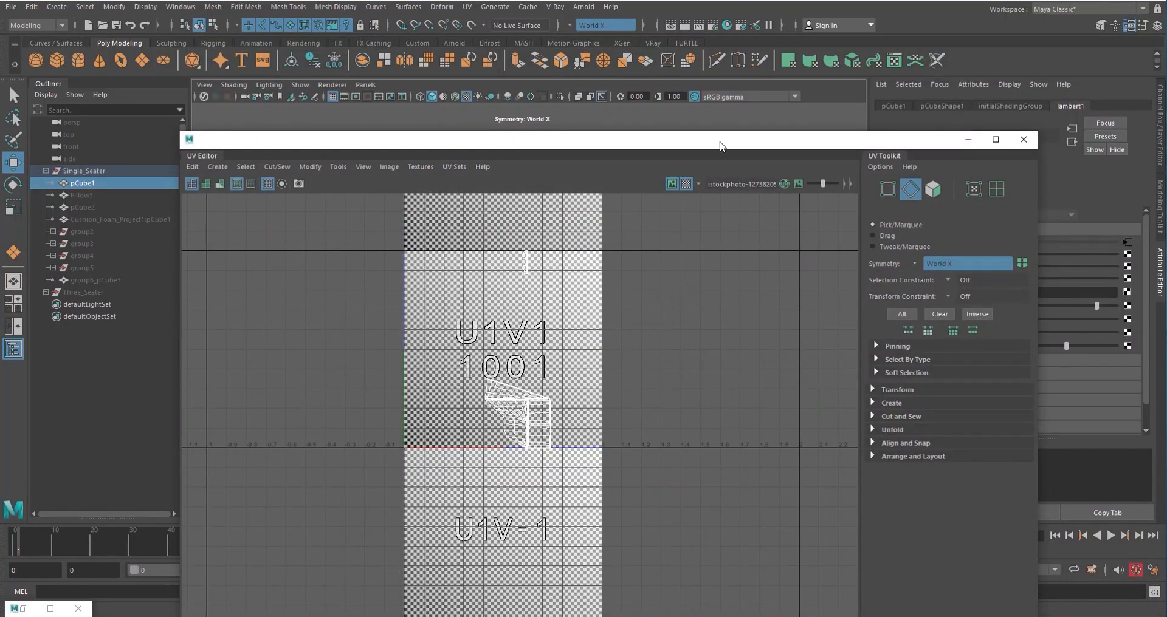
click(685, 184)
scroll(505, 405, up, 2)
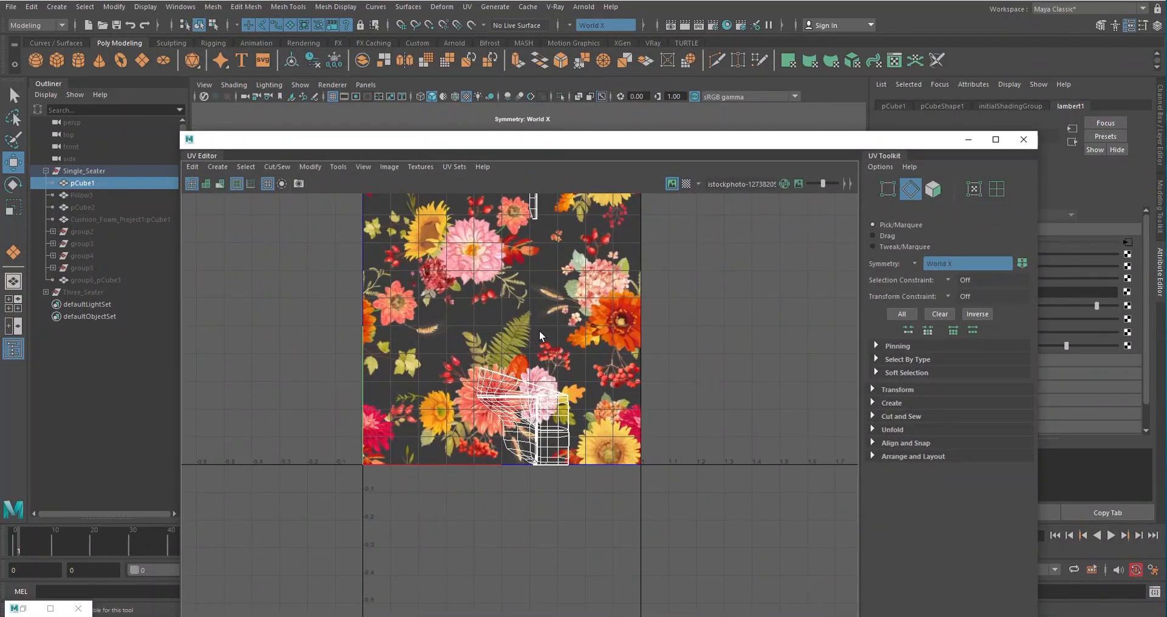
scroll(539, 336, down, 1)
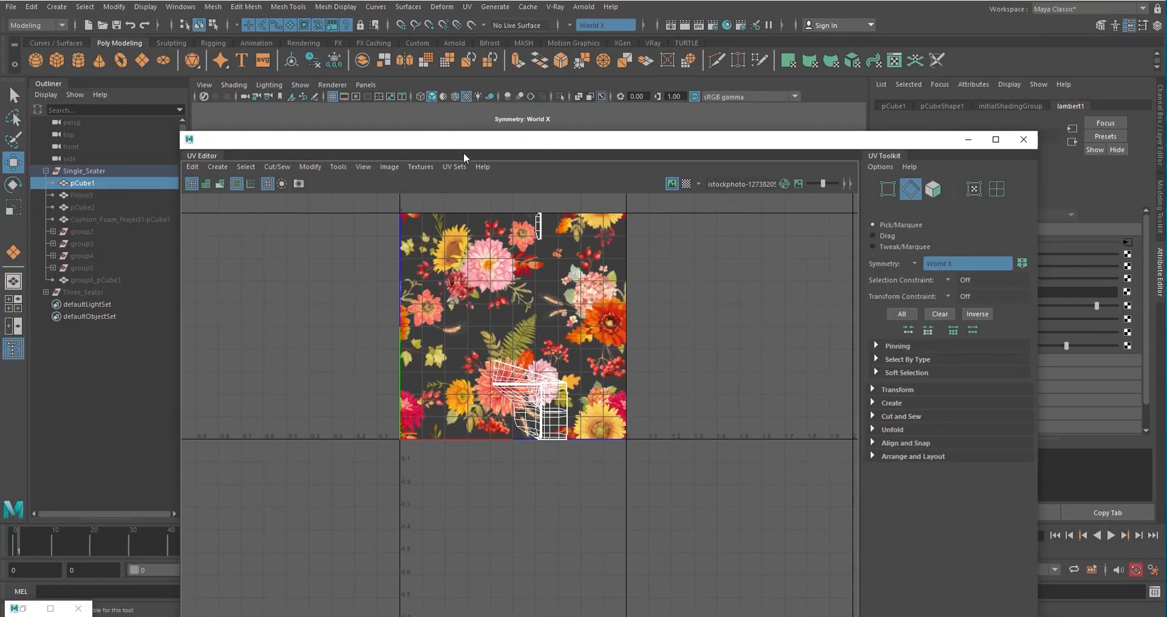
- Reset the Maya Classic workspace to its default layout after docking the UV Editor, and bring back the Outliner
drag(463, 142, 835, 229)
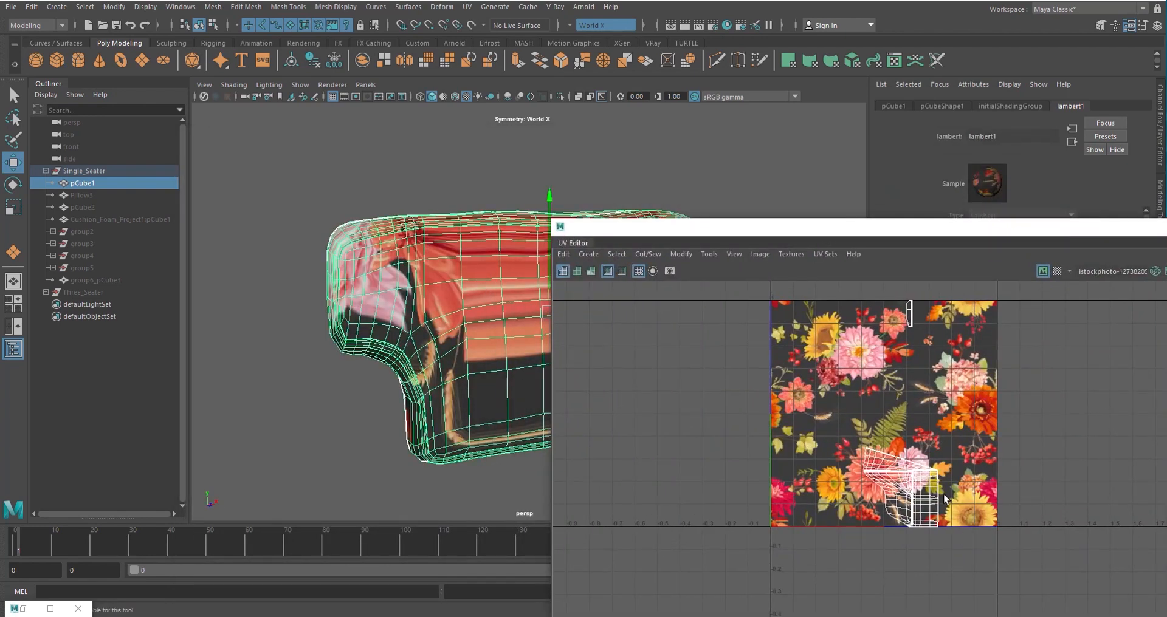
drag(712, 233, 339, 84)
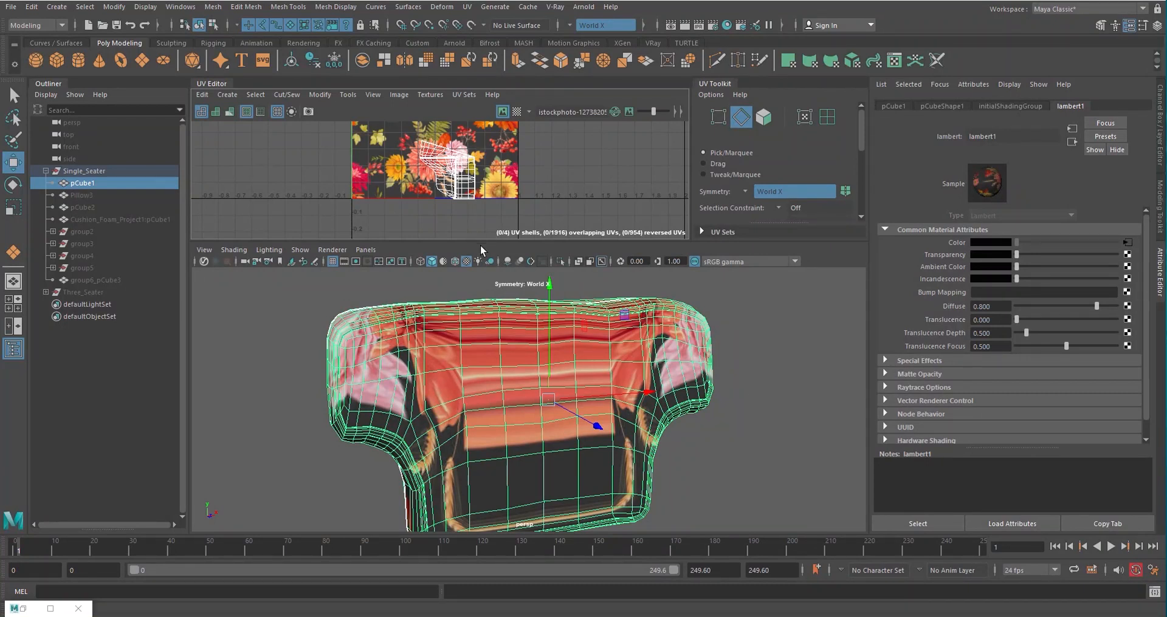
click(1143, 9)
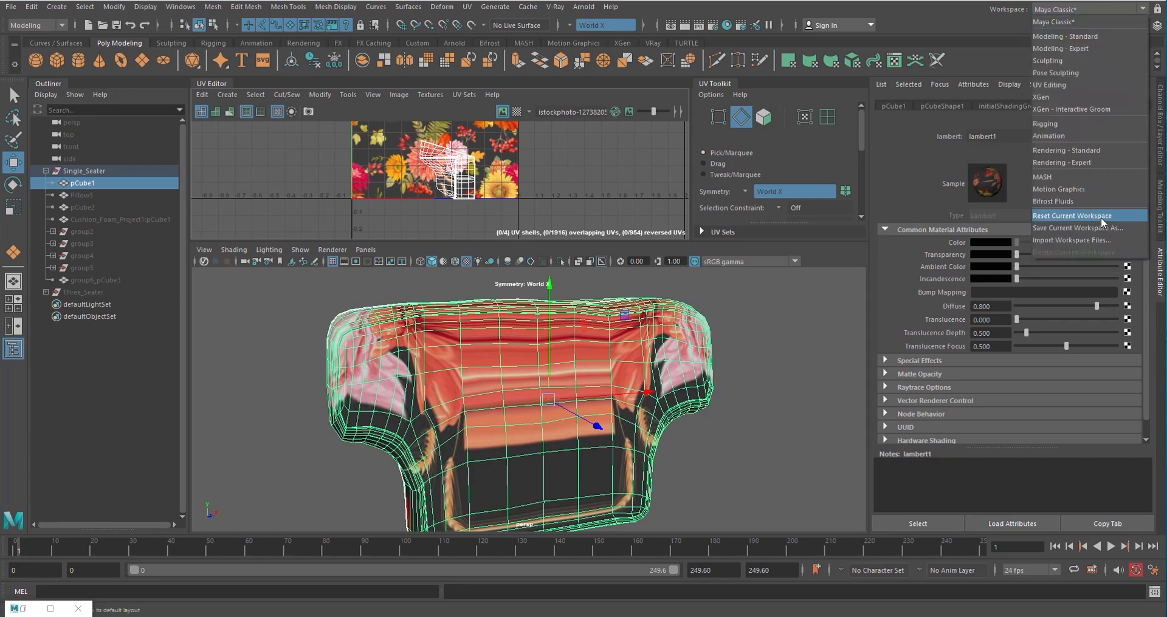
click(1052, 217)
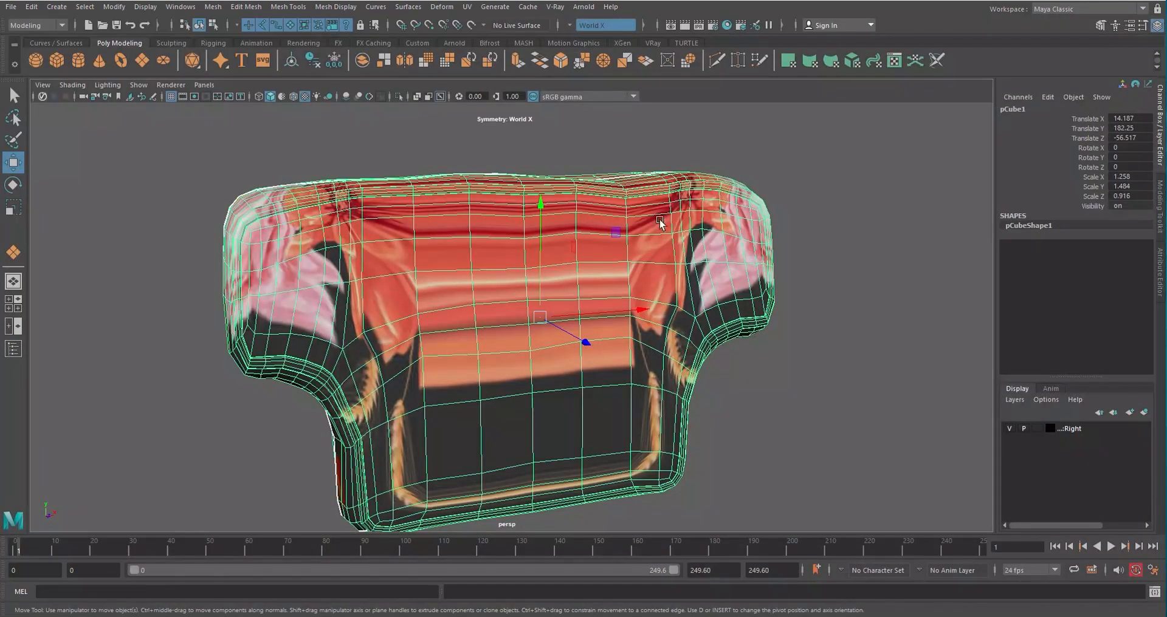
scroll(660, 223, down, 3)
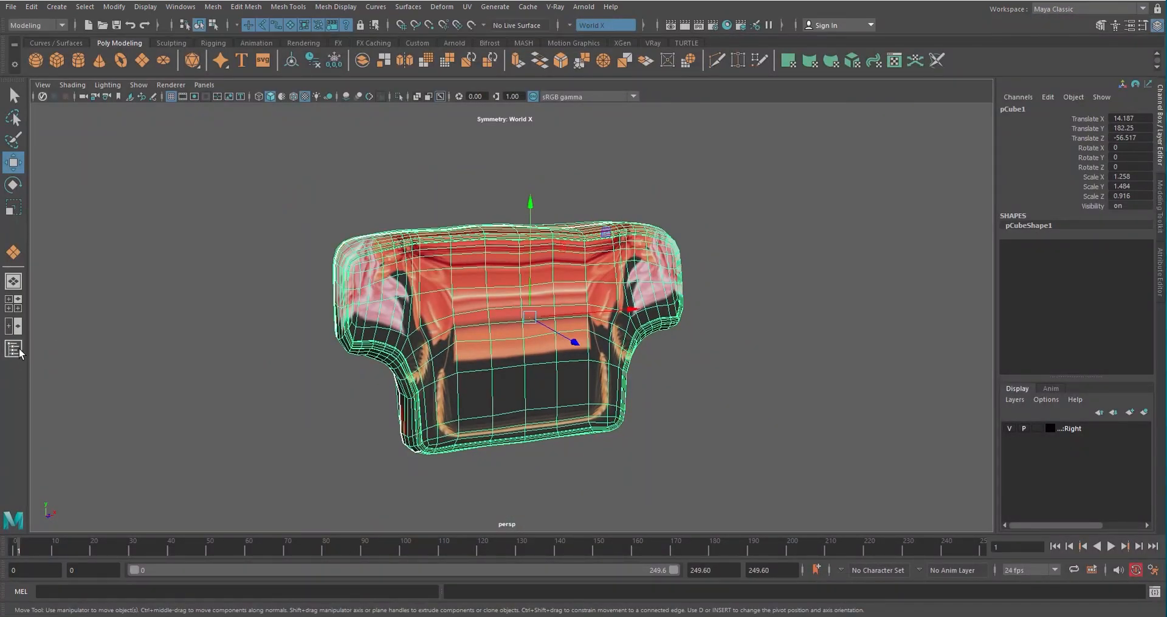
click(18, 352)
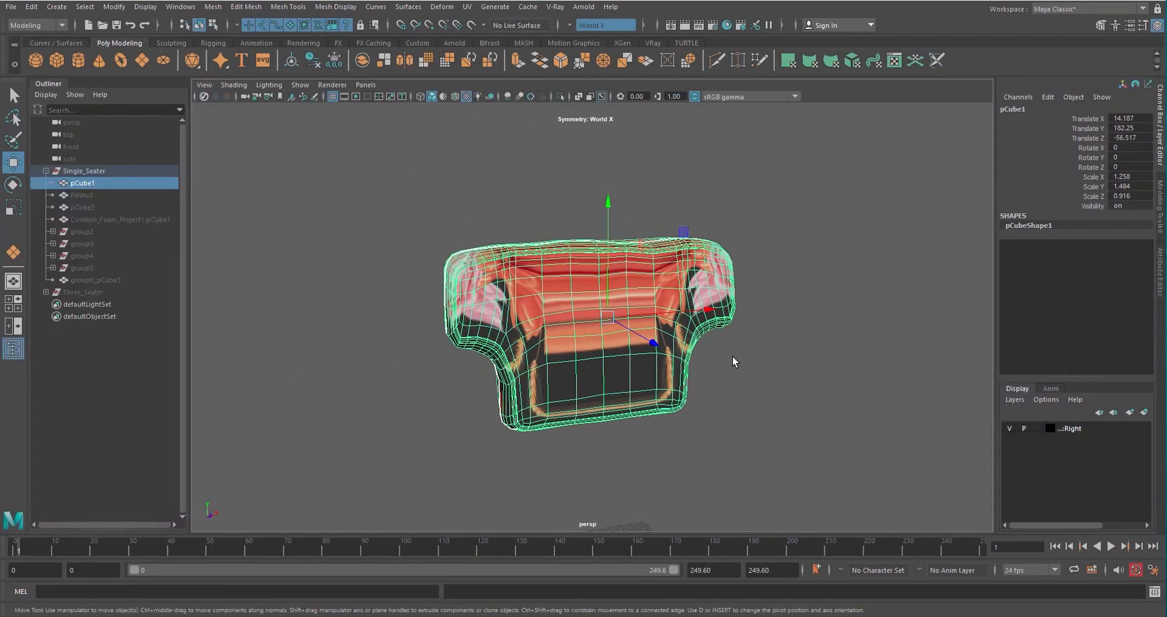
- Compare the side of the chair back with the default material and with the floral texture displayed
alt+middle_drag(733, 362, 724, 318)
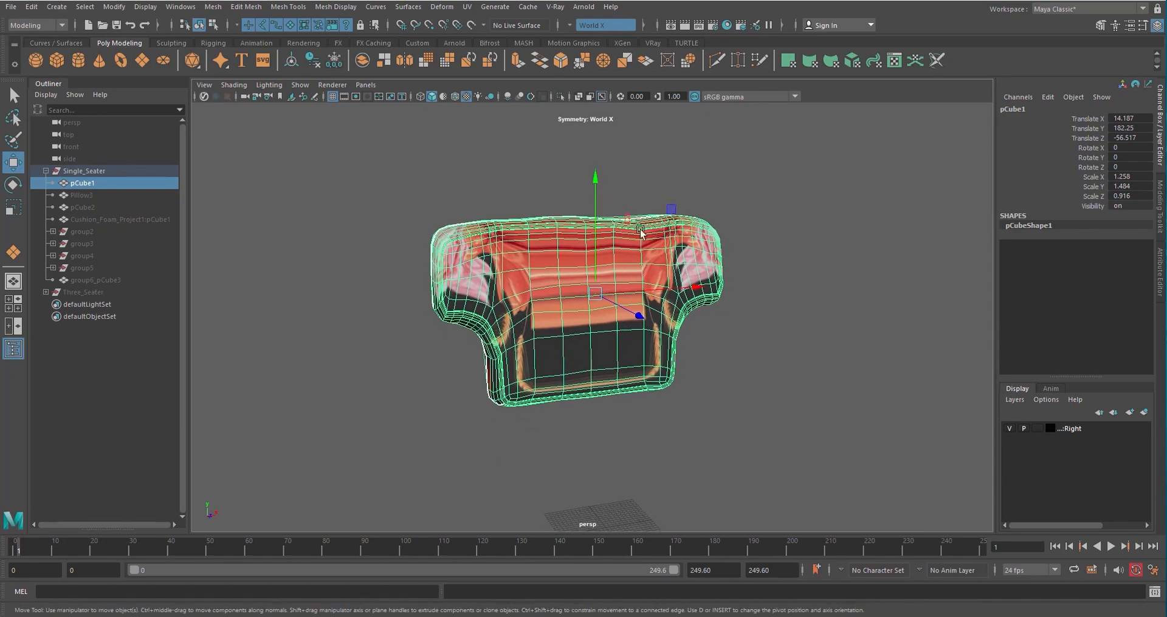
alt+drag(641, 232, 690, 198)
scroll(494, 213, up, 5)
click(444, 97)
click(737, 258)
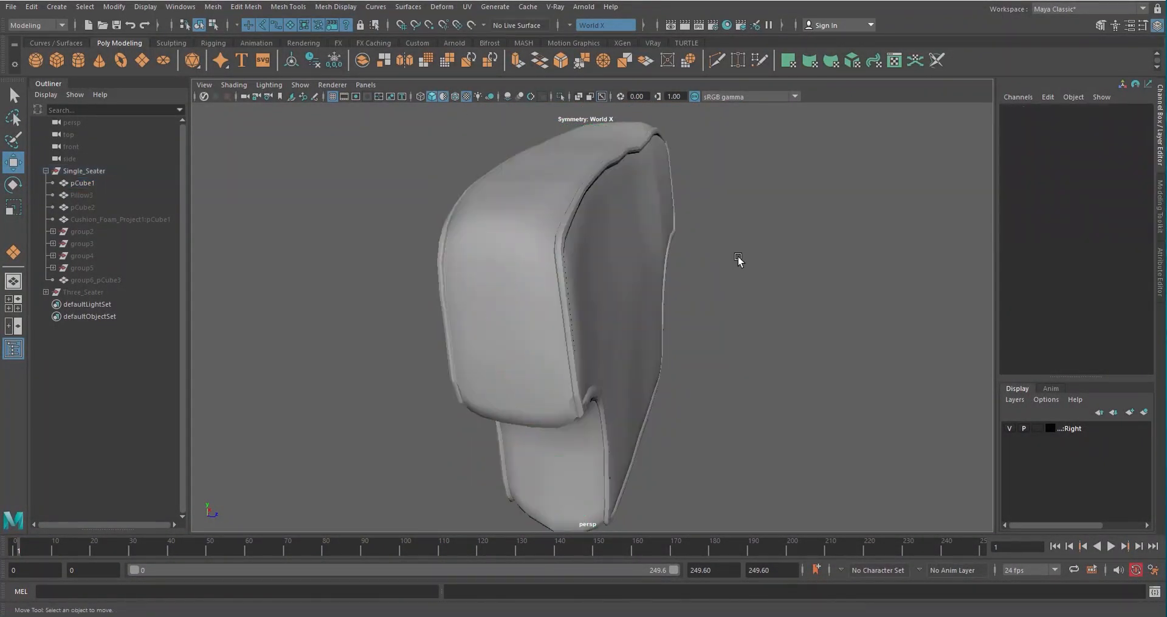
click(516, 213)
click(442, 98)
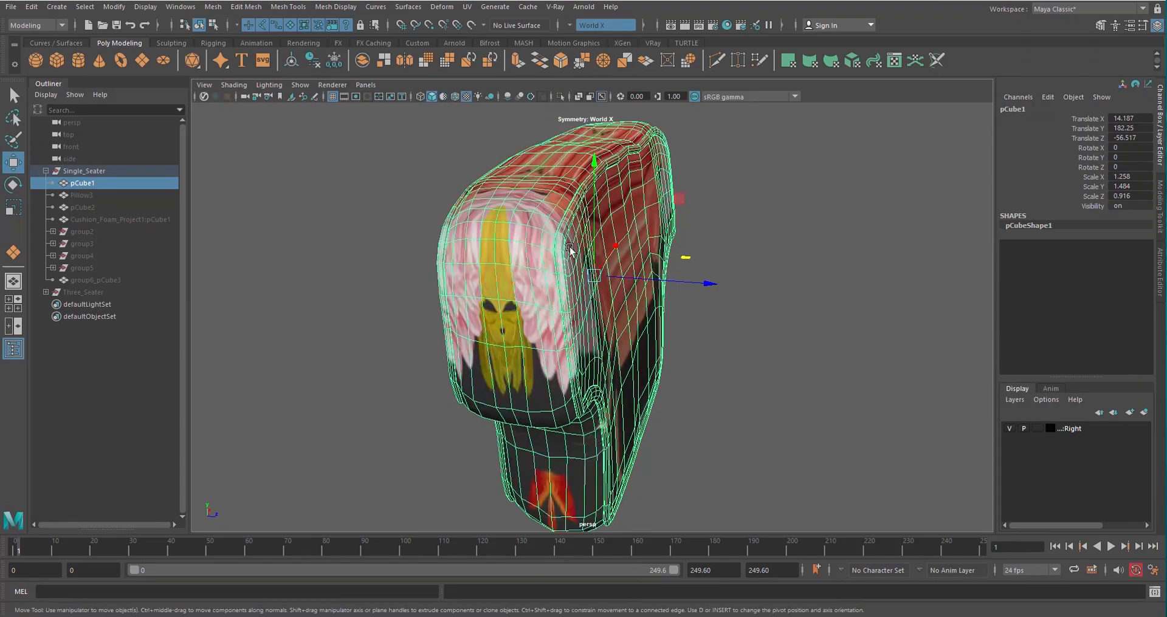
- Select the edge loop running around the middle of the chair back's side
alt+drag(638, 221, 717, 238)
alt+drag(712, 340, 626, 355)
alt+drag(460, 383, 527, 406)
right_drag(820, 176, 821, 142)
double_click(541, 240)
scroll(545, 248, down, 4)
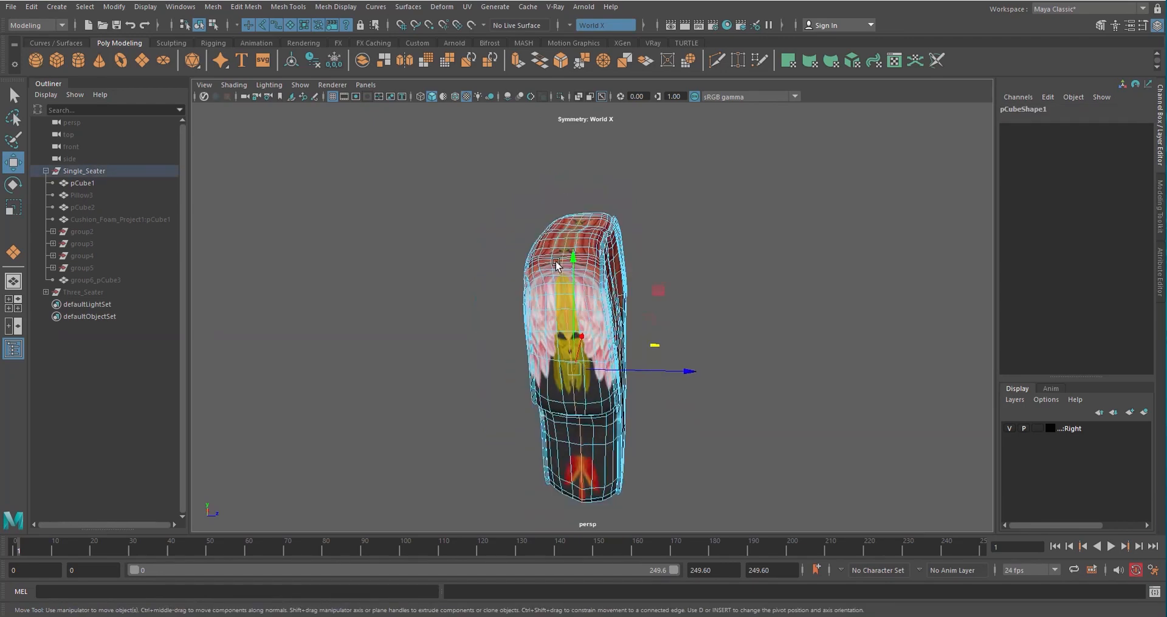
alt+drag(552, 258, 524, 212)
- Display the chair back with the default material and select it as a whole object
click(443, 98)
alt+drag(752, 319, 666, 334)
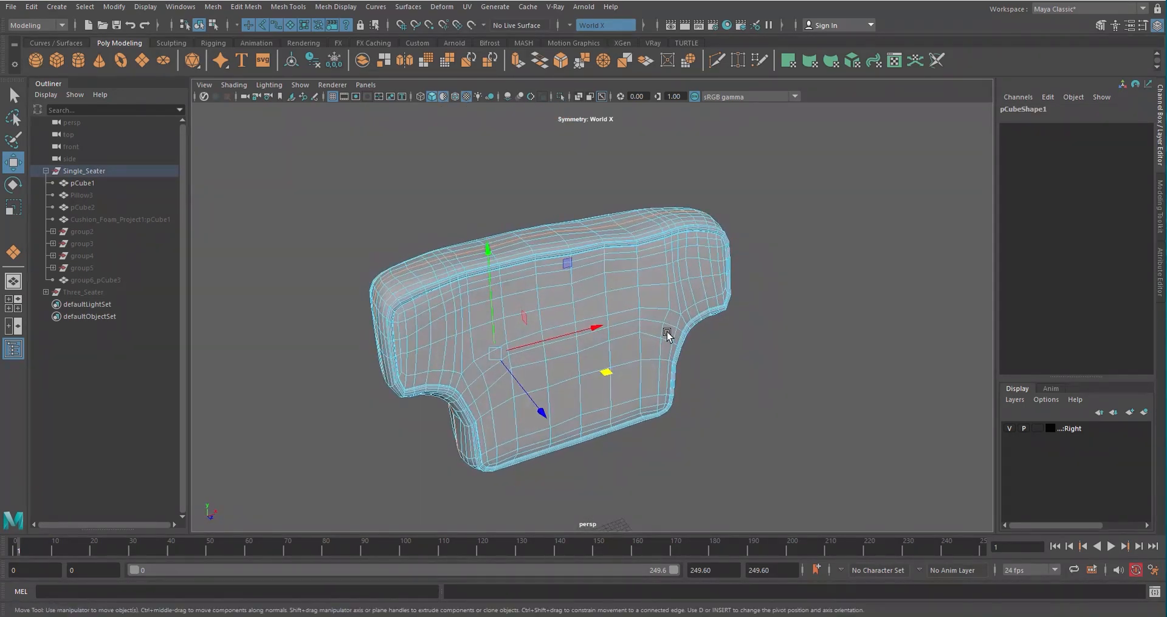
right_drag(576, 161, 626, 144)
click(631, 157)
click(605, 304)
- Project the chair back's UVs with a camera-based mapping from a straight front view
alt+drag(449, 144, 407, 104)
alt+drag(441, 47, 594, 203)
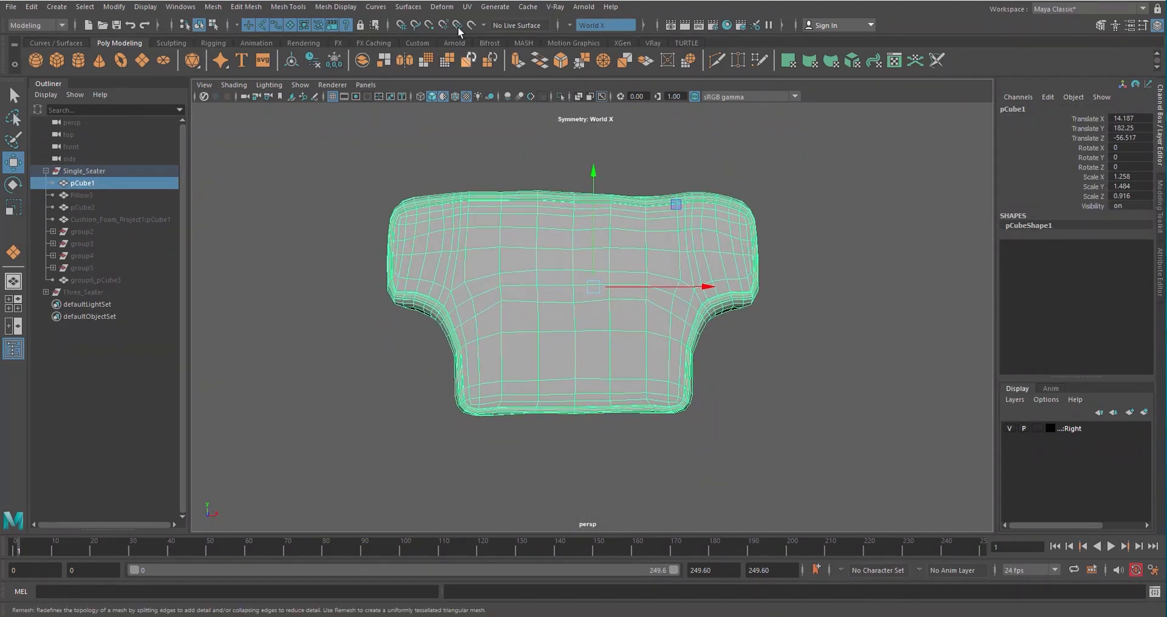
click(481, 7)
mouse_move(469, 7)
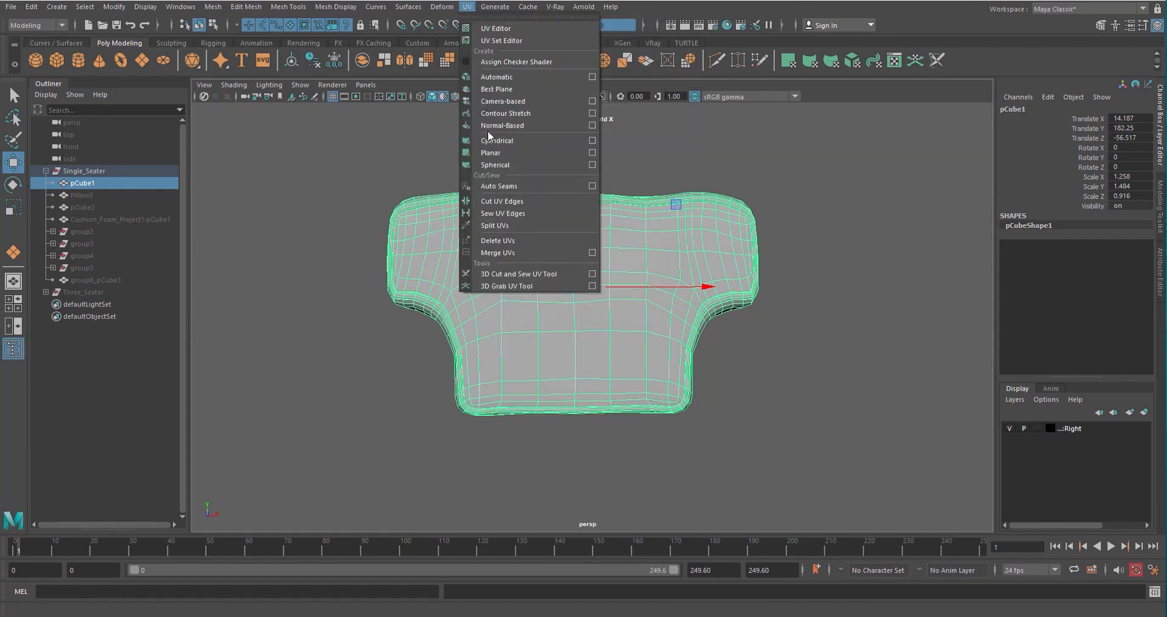
click(505, 101)
- Examine the chair back's projected UV layout over the floral texture in the UV Editor, and minimize the editor
click(467, 8)
click(495, 28)
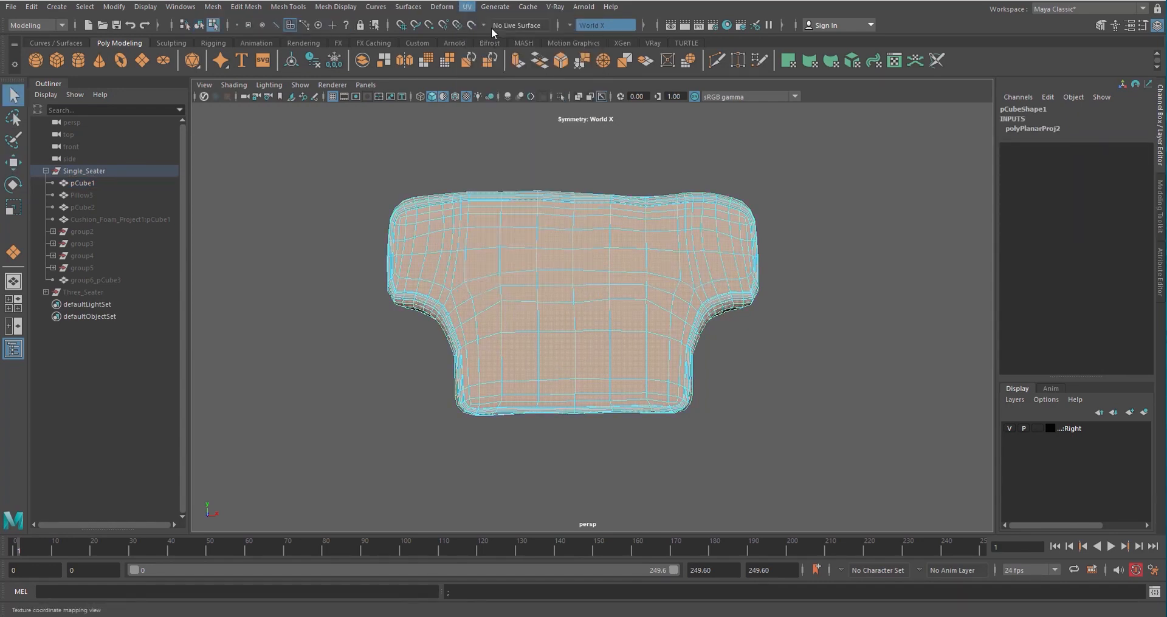
alt+middle_drag(477, 183, 554, 238)
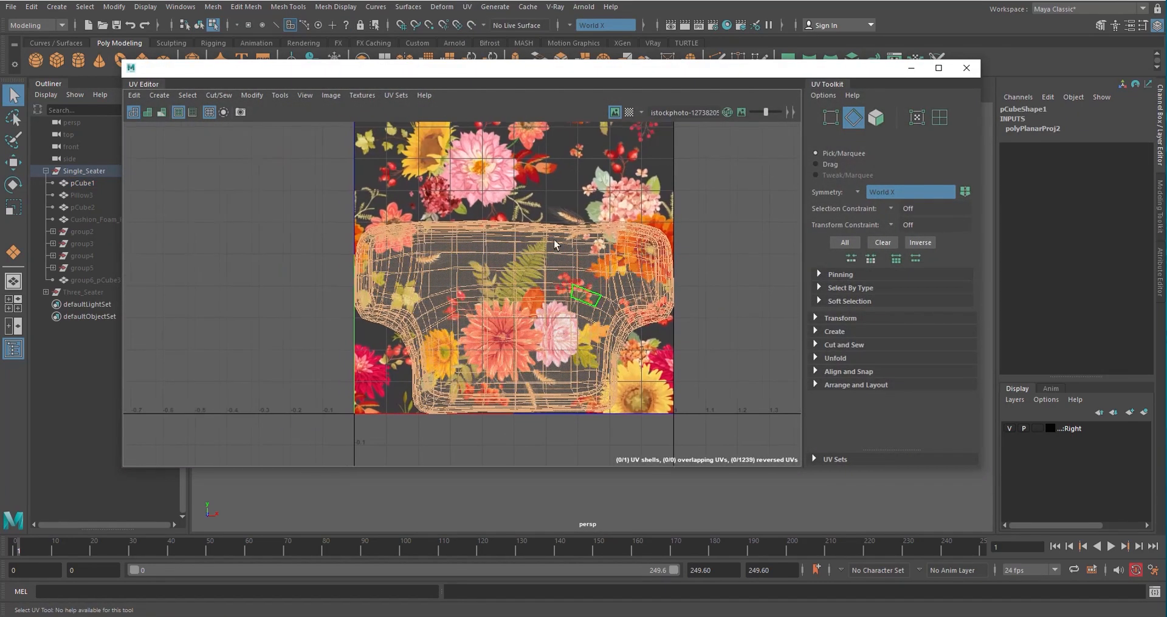
scroll(554, 238, up, 2)
drag(516, 68, 549, 564)
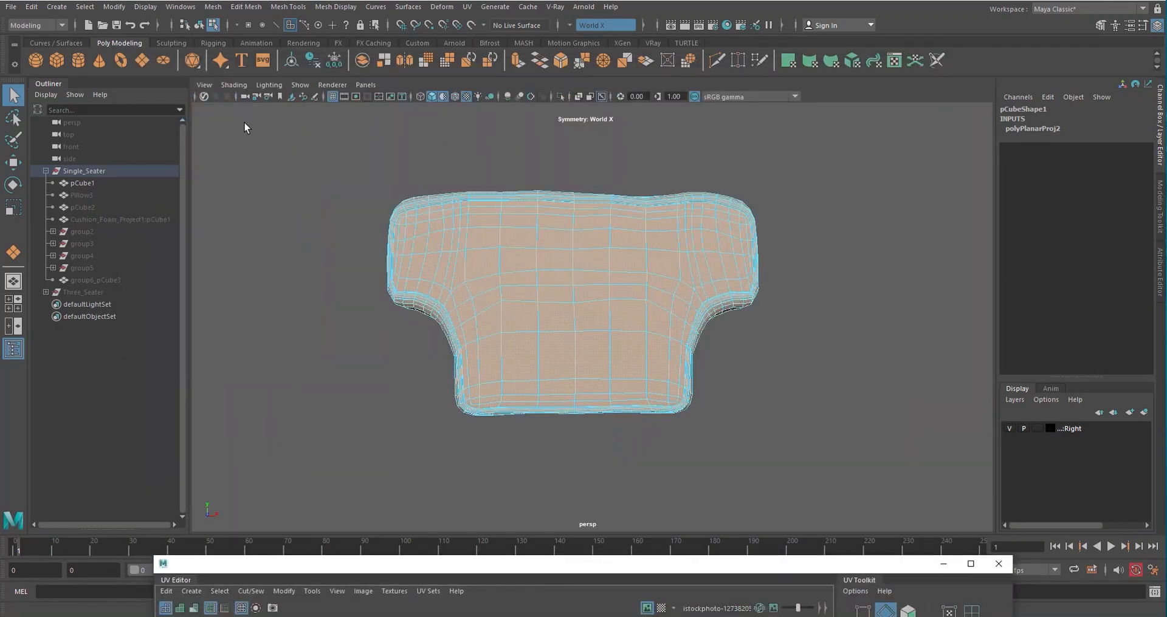
drag(565, 560, 562, 109)
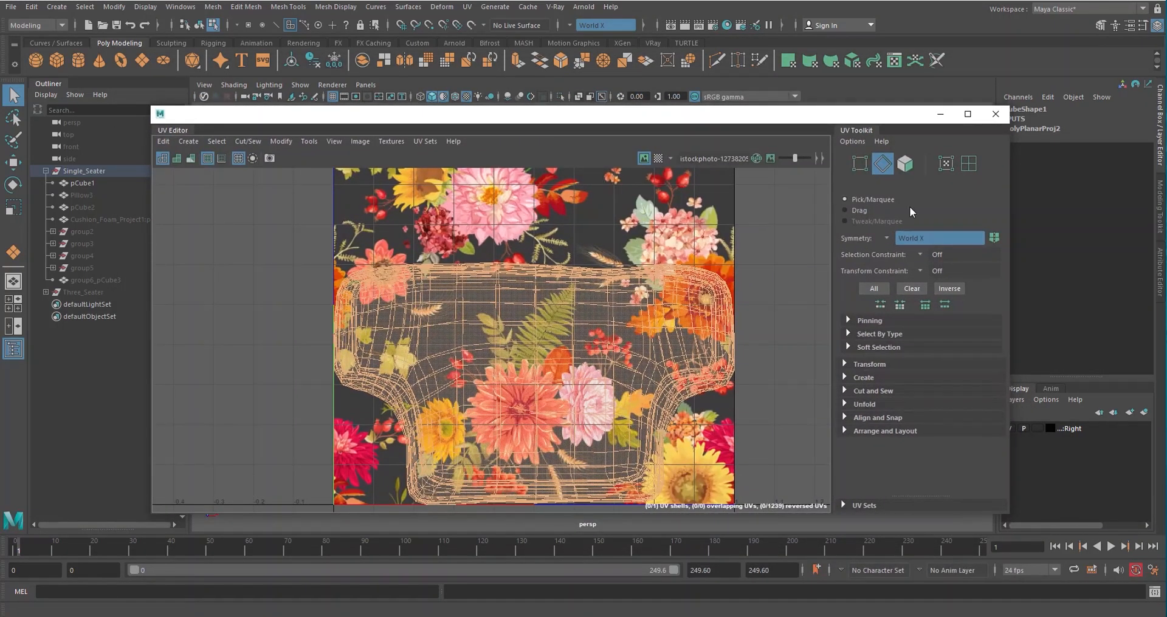
click(934, 118)
- Cut the UVs along the edge loop running around the middle of the chair back's side
alt+drag(550, 278, 750, 221)
right_drag(750, 221, 685, 242)
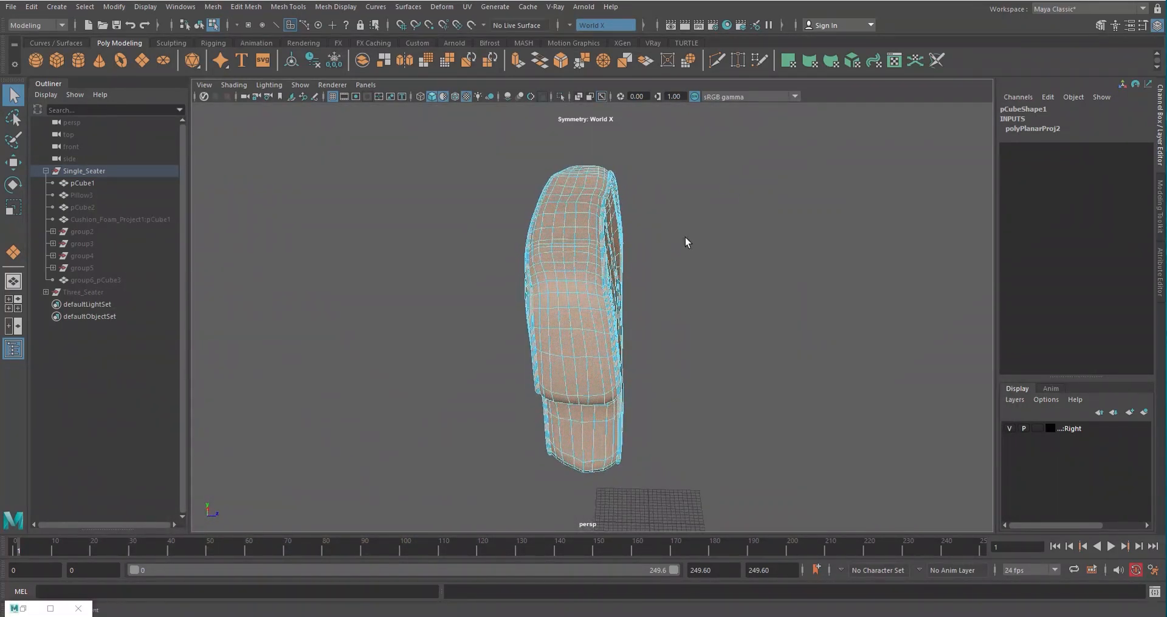
double_click(563, 220)
alt+drag(696, 339, 494, 112)
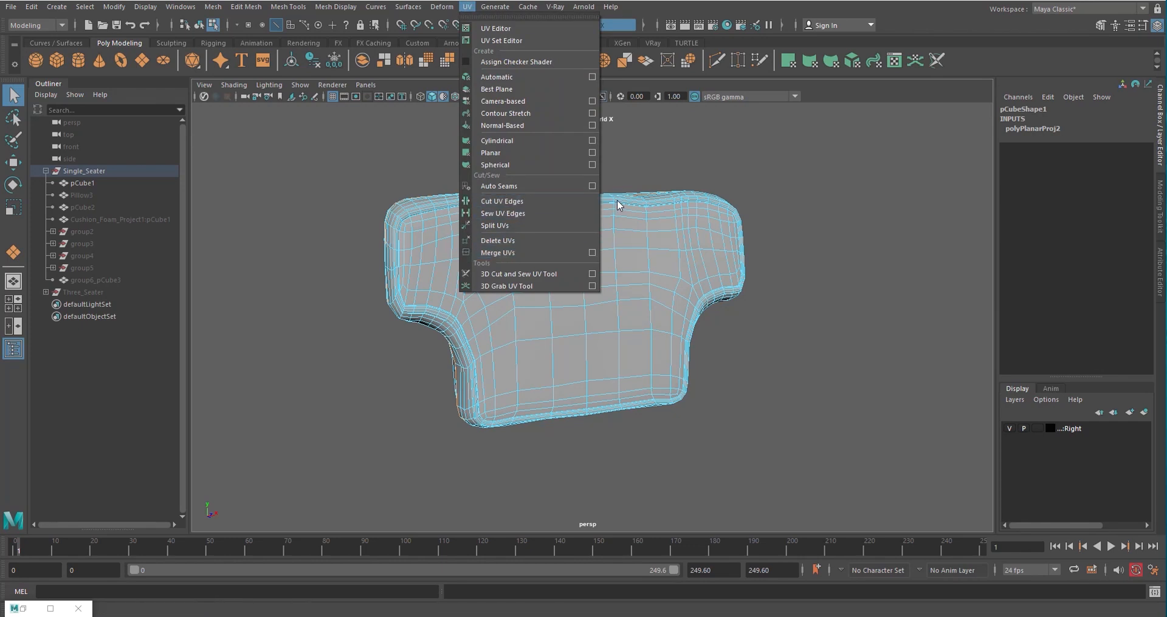
click(522, 199)
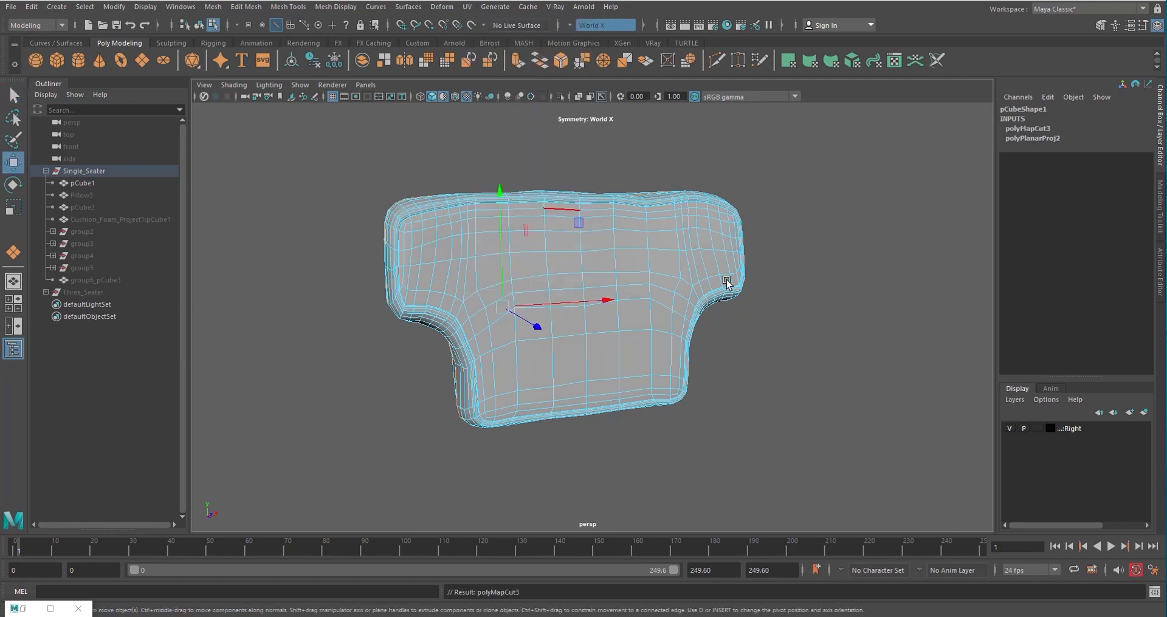
- Select one UV shell on the chair back and examine how the seam separates the front and rear halves
alt+drag(723, 279, 672, 271)
right_drag(602, 137, 660, 121)
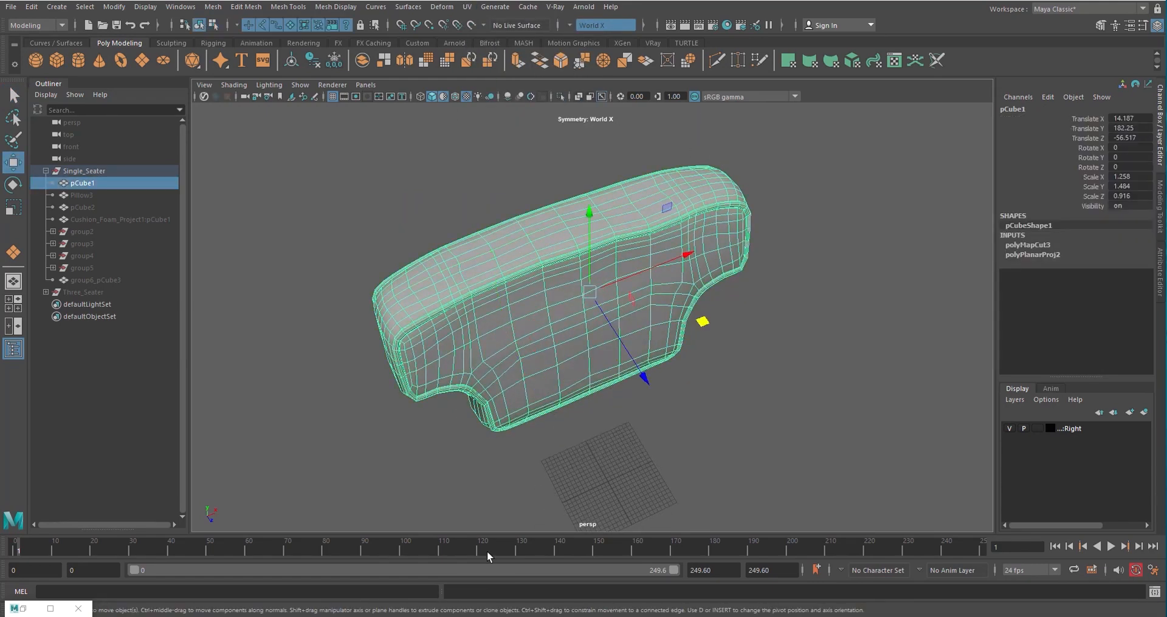
right_drag(815, 240, 888, 270)
click(602, 254)
alt+drag(604, 322, 638, 316)
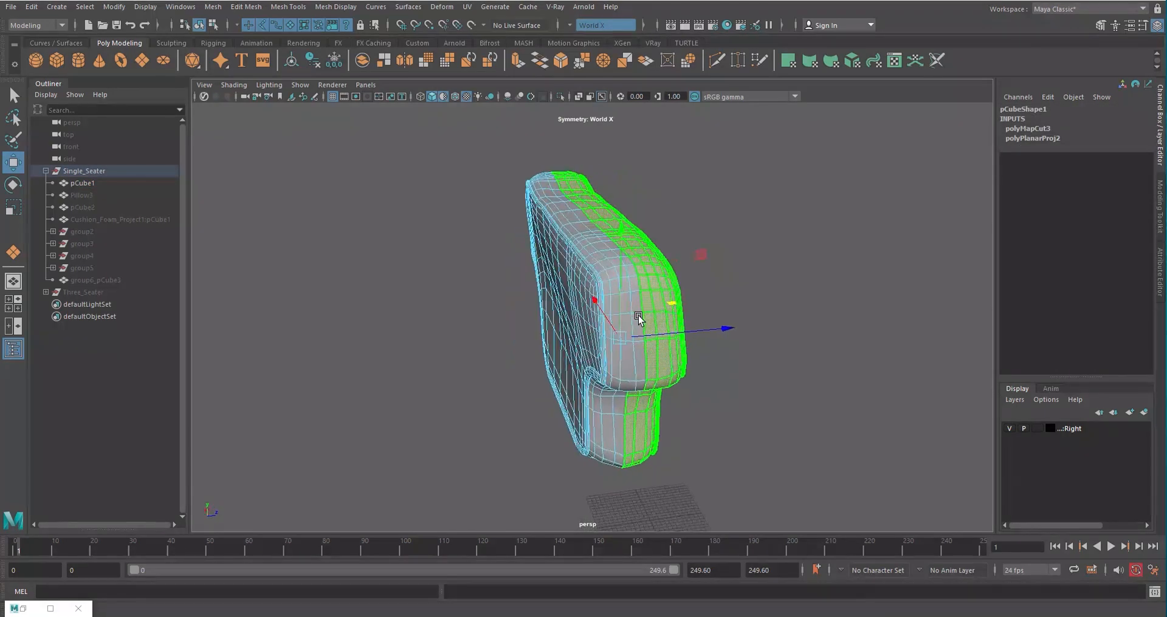
alt+drag(751, 312, 575, 249)
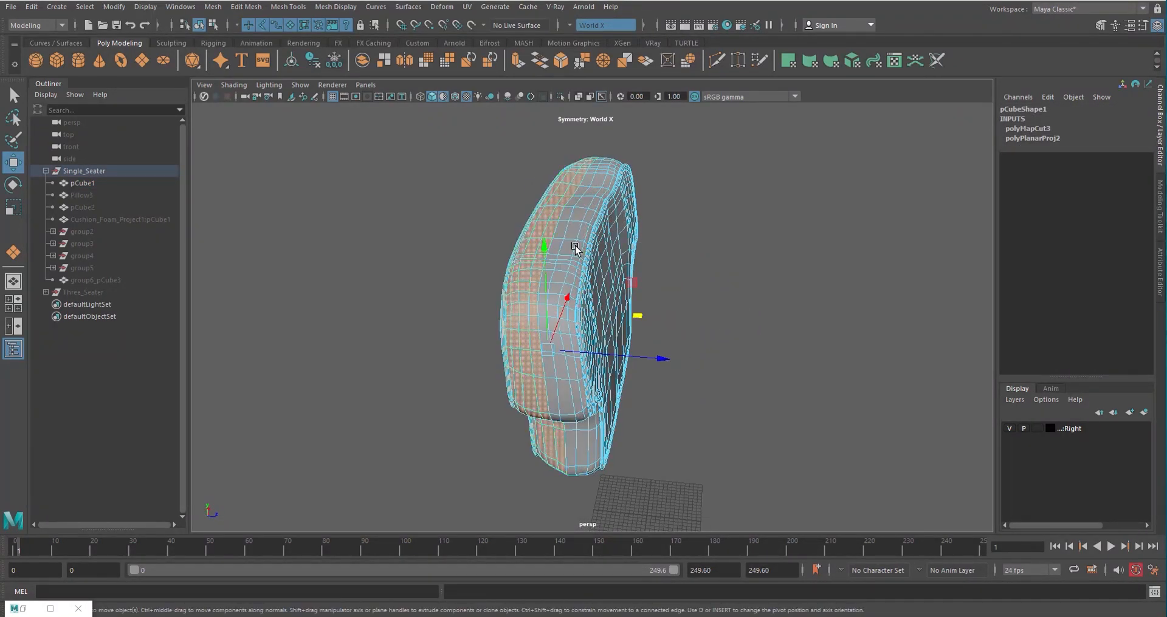
alt+drag(567, 205, 582, 178)
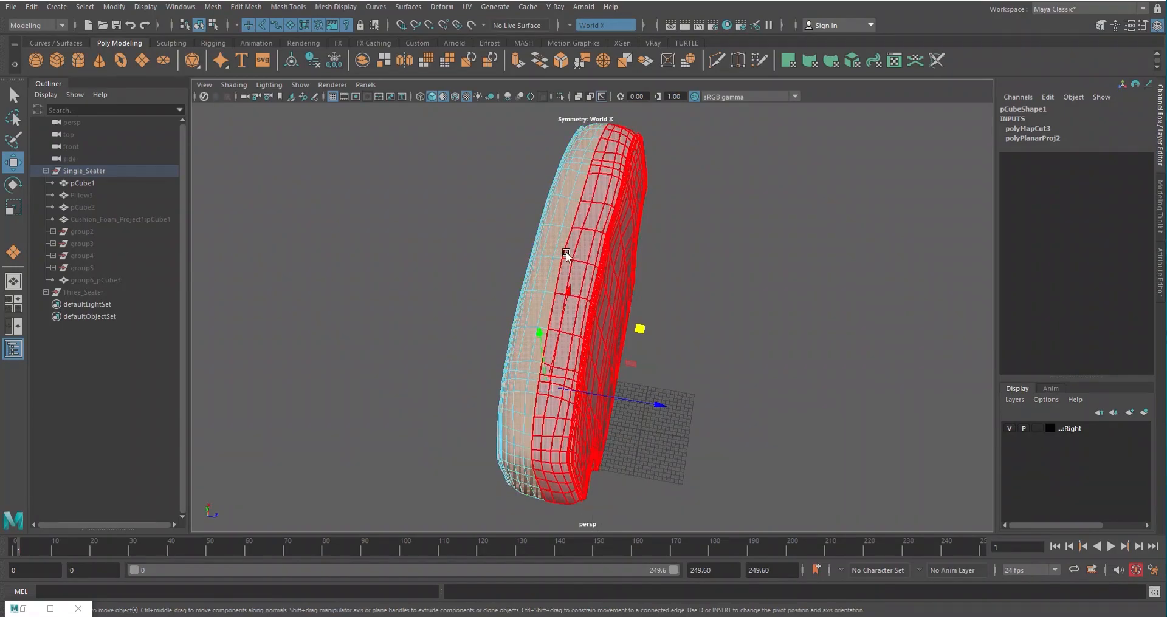
alt+drag(555, 404, 590, 220)
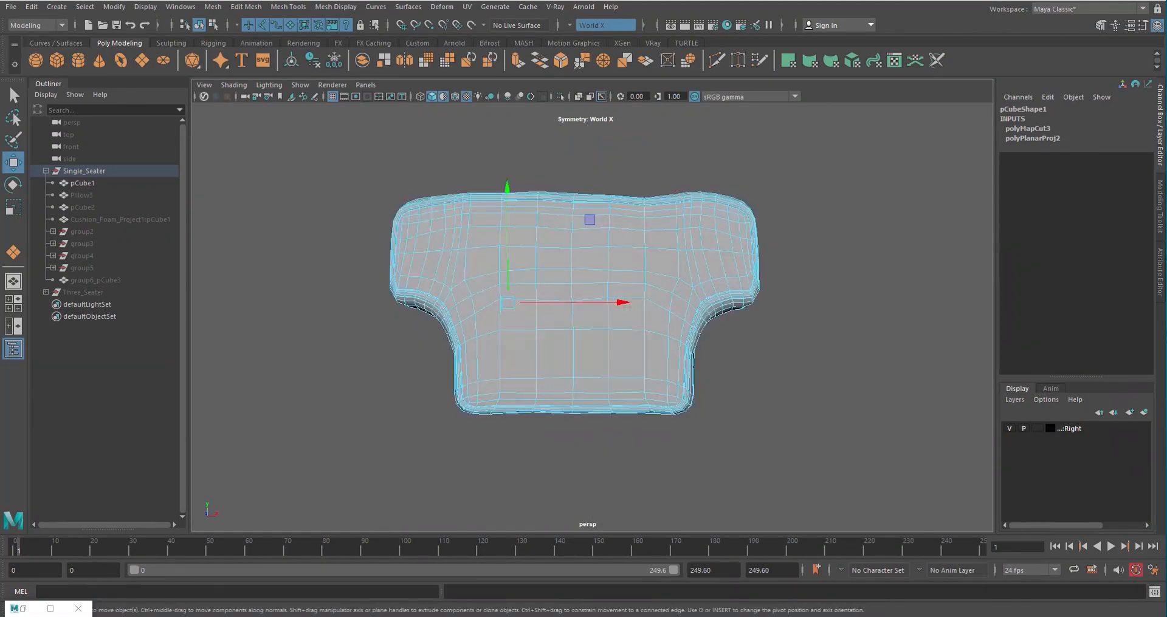
- Move one of the chair back's UV shells out to the left of the texture tile, and shift the UV Editor off the model
click(48, 611)
scroll(605, 216, down, 3)
click(553, 334)
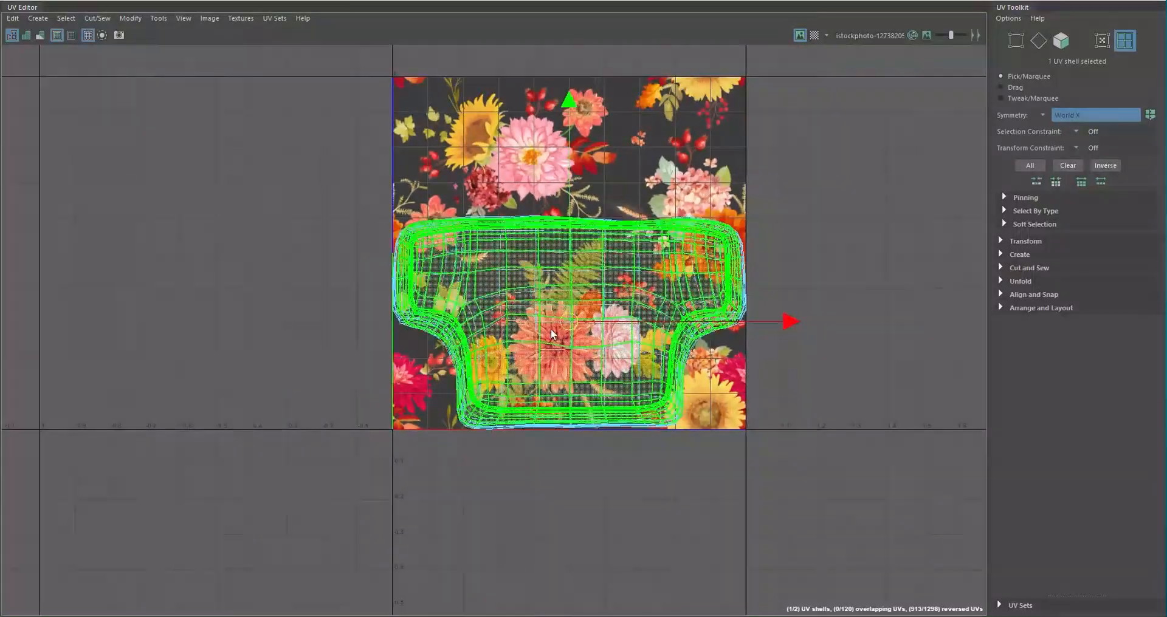
drag(569, 322, 217, 277)
click(1121, 2)
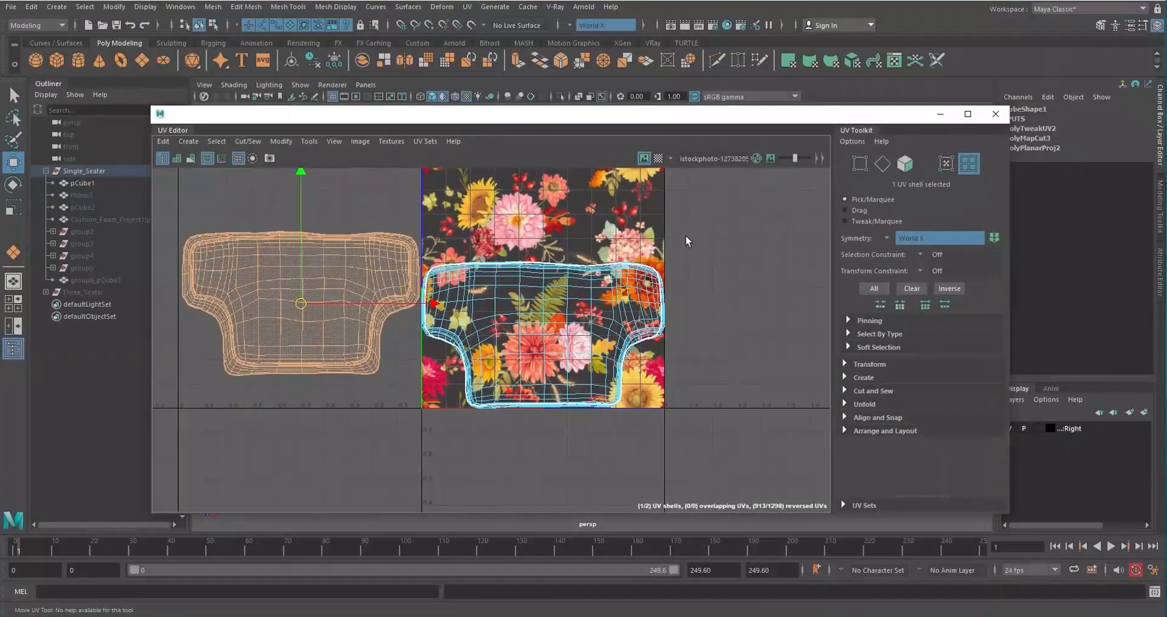
drag(486, 117, 784, 273)
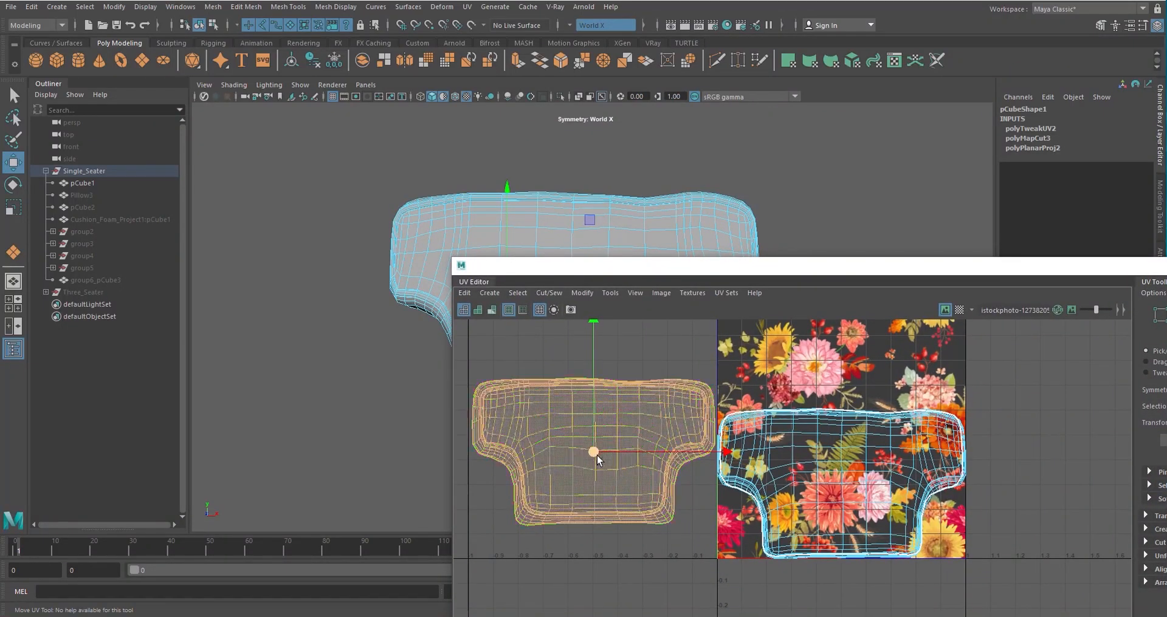
- Move the detached shell farther left and down in UV space, and unfold the chair back's shell over the floral texture tile
drag(597, 456, 559, 471)
click(807, 471)
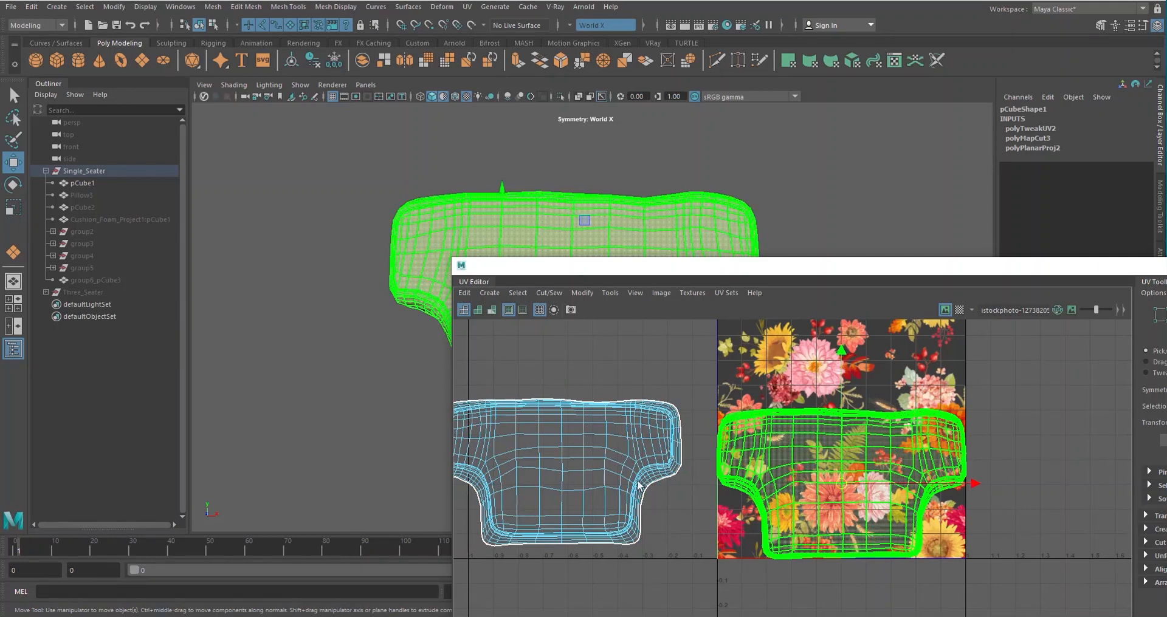
scroll(650, 412, down, 1)
alt+middle_drag(650, 411, 532, 377)
scroll(532, 377, down, 2)
scroll(687, 395, up, 2)
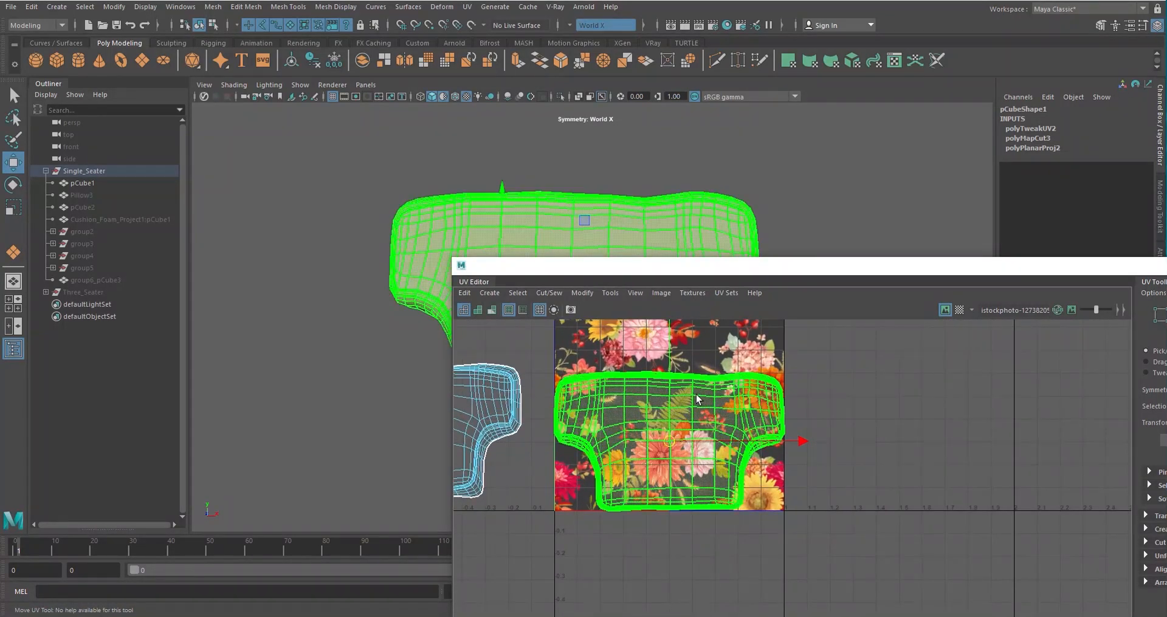
shift+right_drag(698, 399, 589, 352)
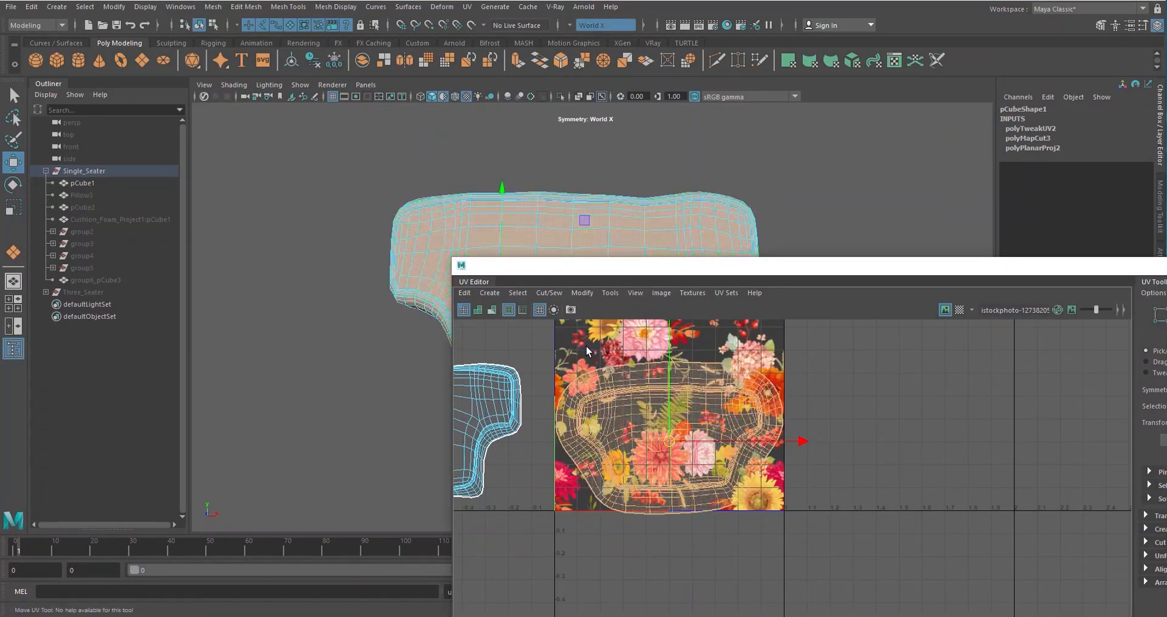
- Display the checker map in place of the floral texture and examine the chair back for UV distortion
alt+drag(522, 195, 582, 203)
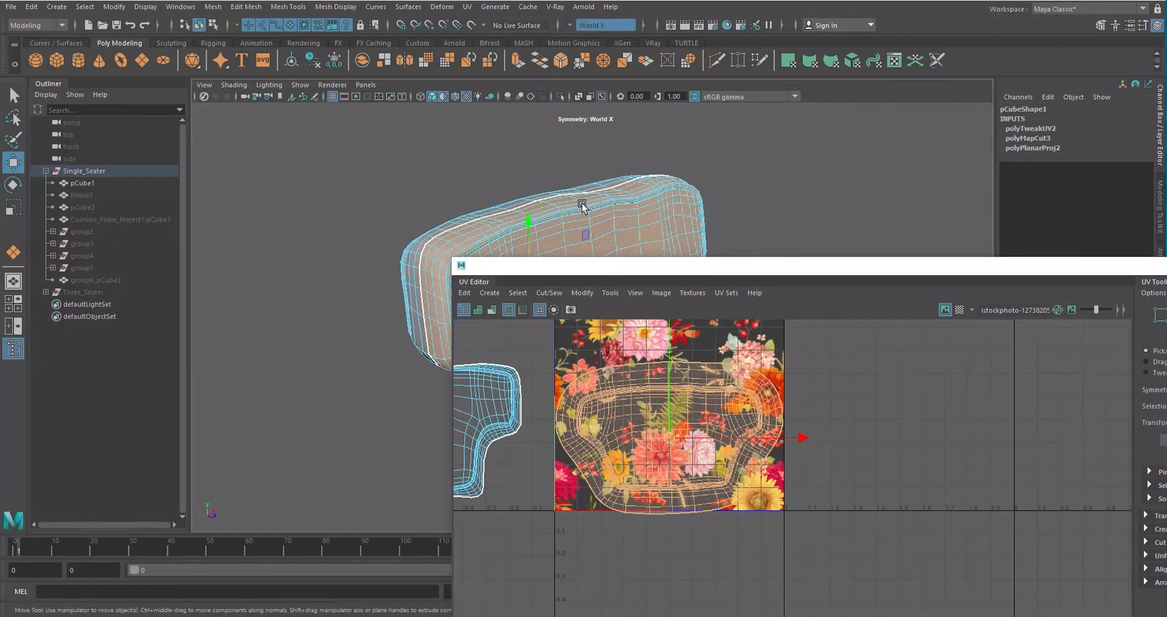
alt+middle_drag(582, 204, 573, 139)
drag(613, 270, 756, 344)
scroll(495, 193, up, 3)
alt+drag(495, 193, 511, 188)
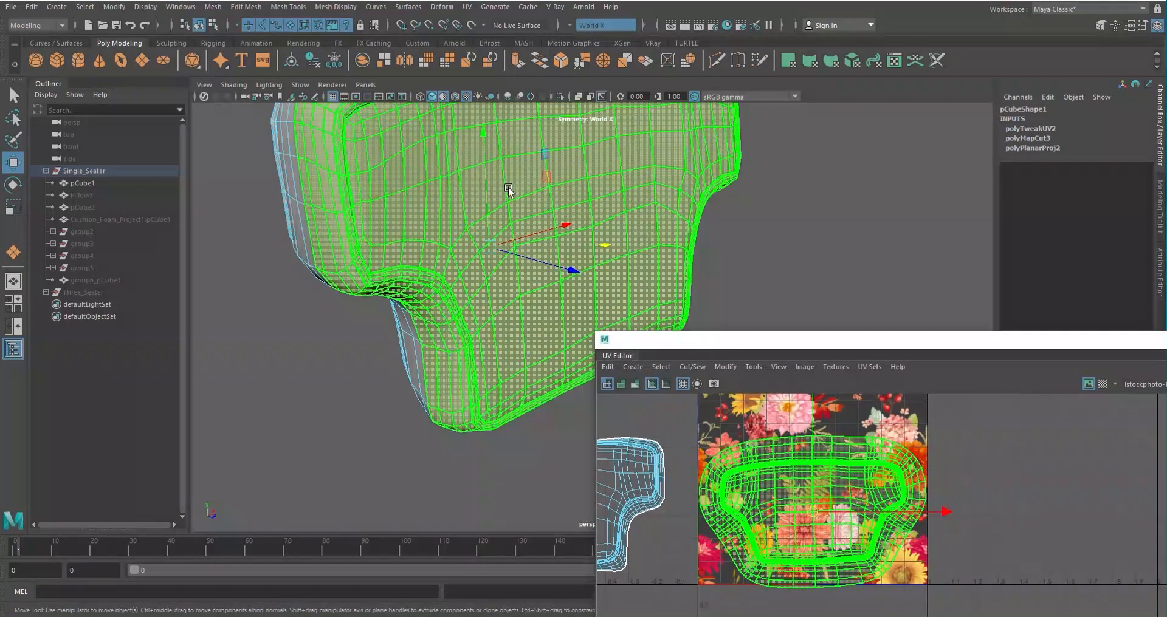
click(1101, 384)
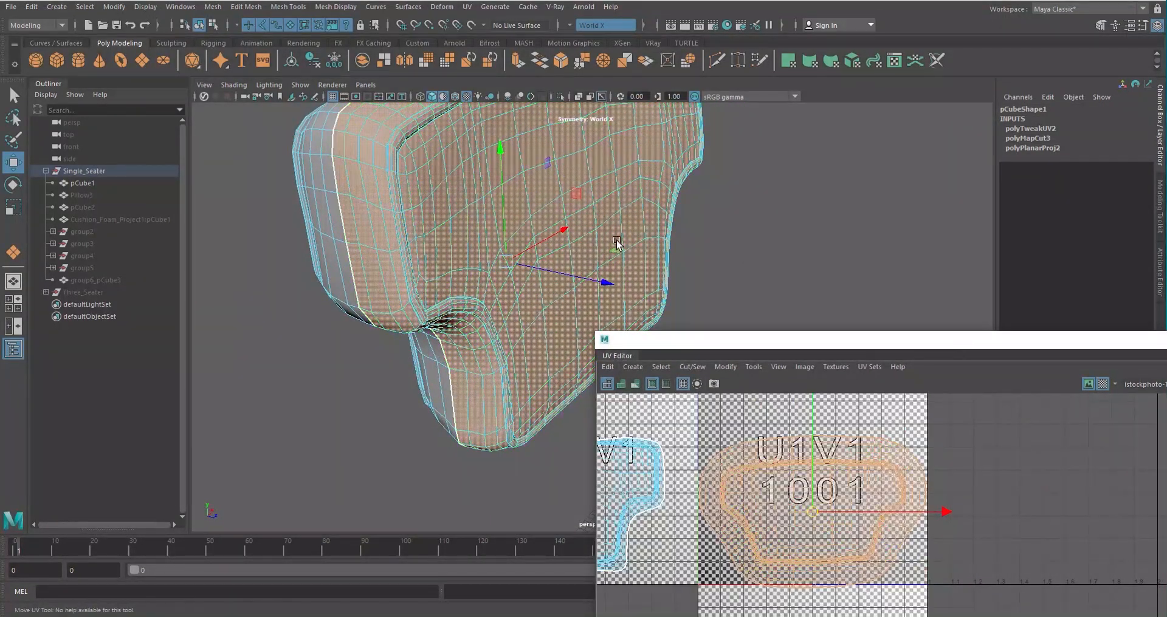
click(447, 97)
alt+drag(518, 194, 548, 151)
scroll(540, 231, up, 5)
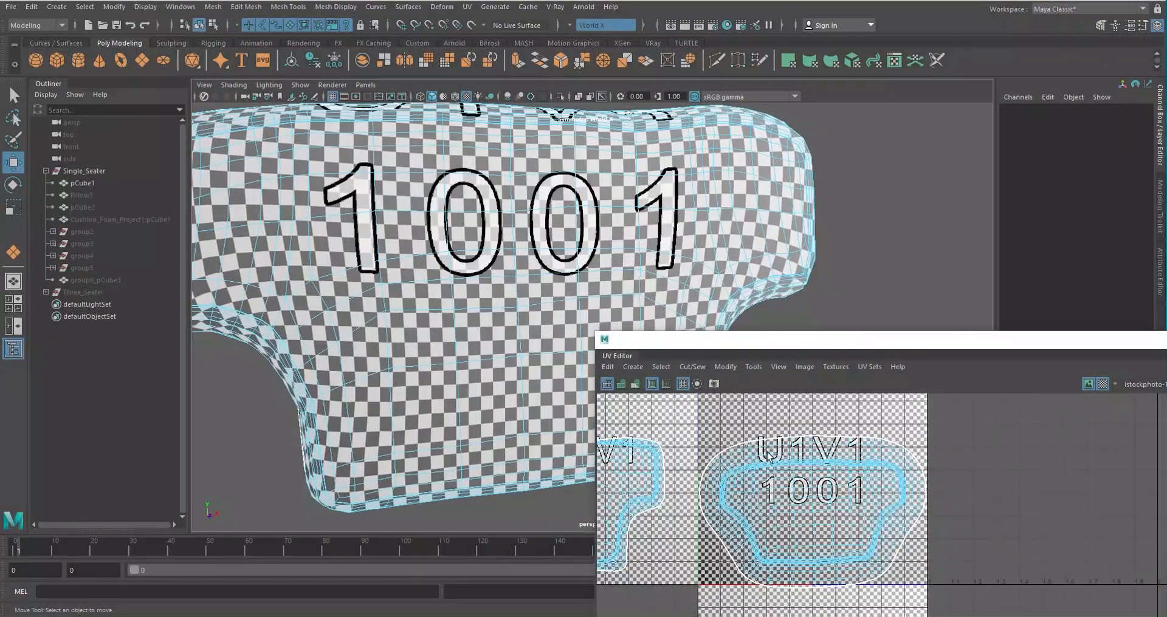
- Unfold the chair back's other UV shell, the one left of the texture tile
scroll(793, 434, down, 2)
alt+middle_drag(793, 458, 910, 460)
click(770, 468)
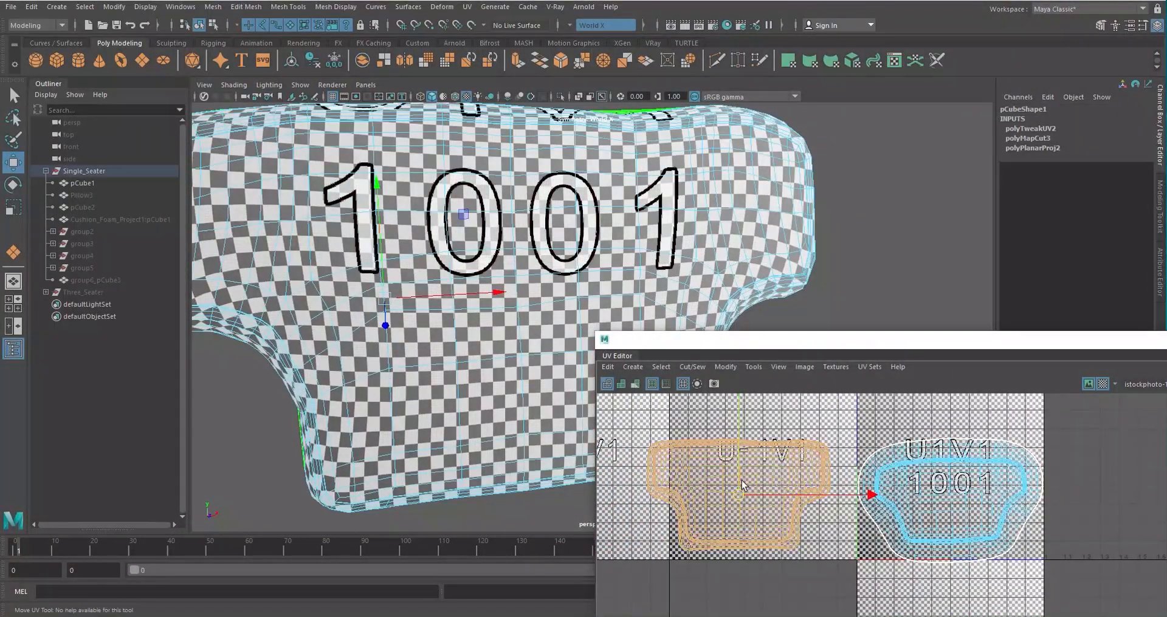
shift+right_click(644, 478)
mouse_move(690, 352)
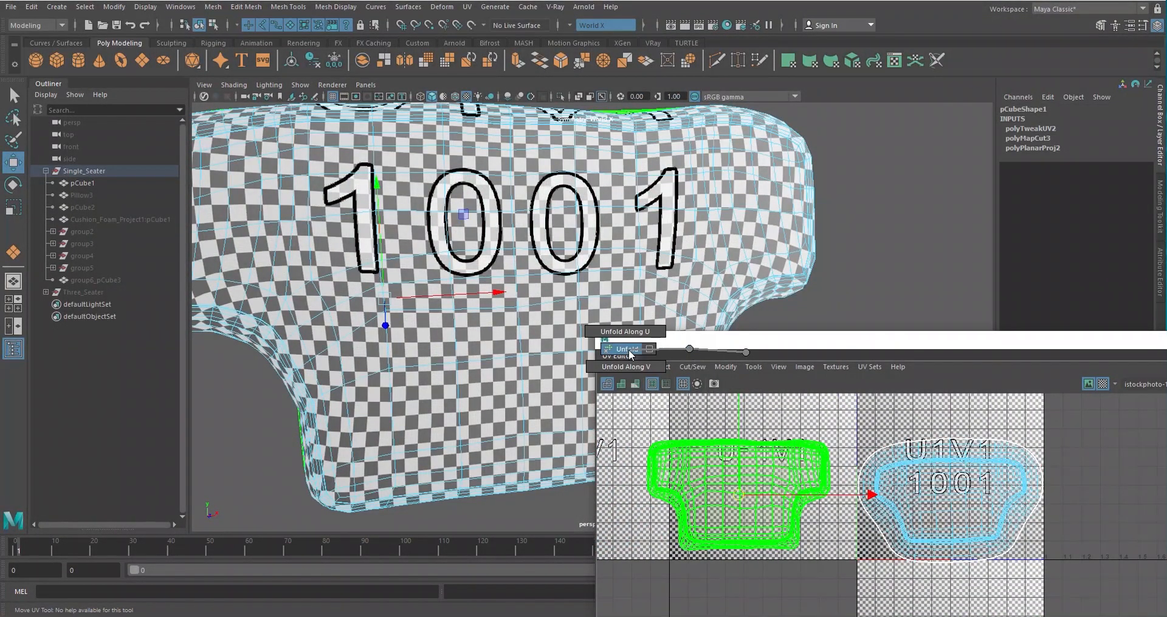
shift+right_drag(629, 352, 629, 350)
scroll(554, 295, down, 4)
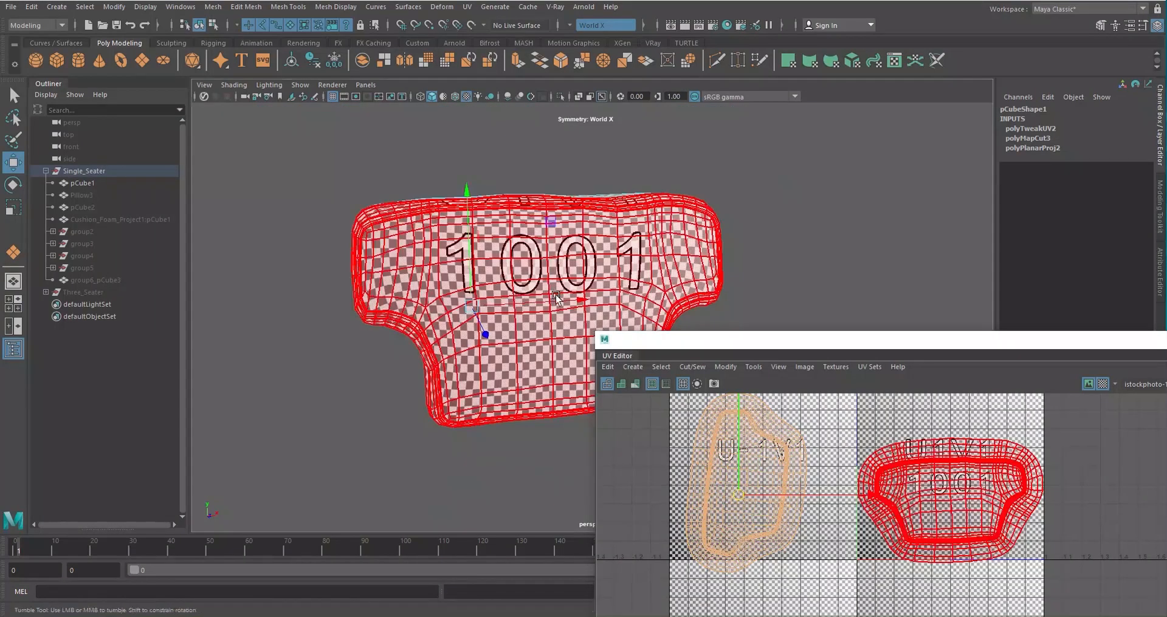
- Rotate the newly unfolded shell upright so it matches the orientation of the shell on the texture tile
alt+drag(557, 299, 807, 300)
alt+middle_drag(791, 486, 628, 351)
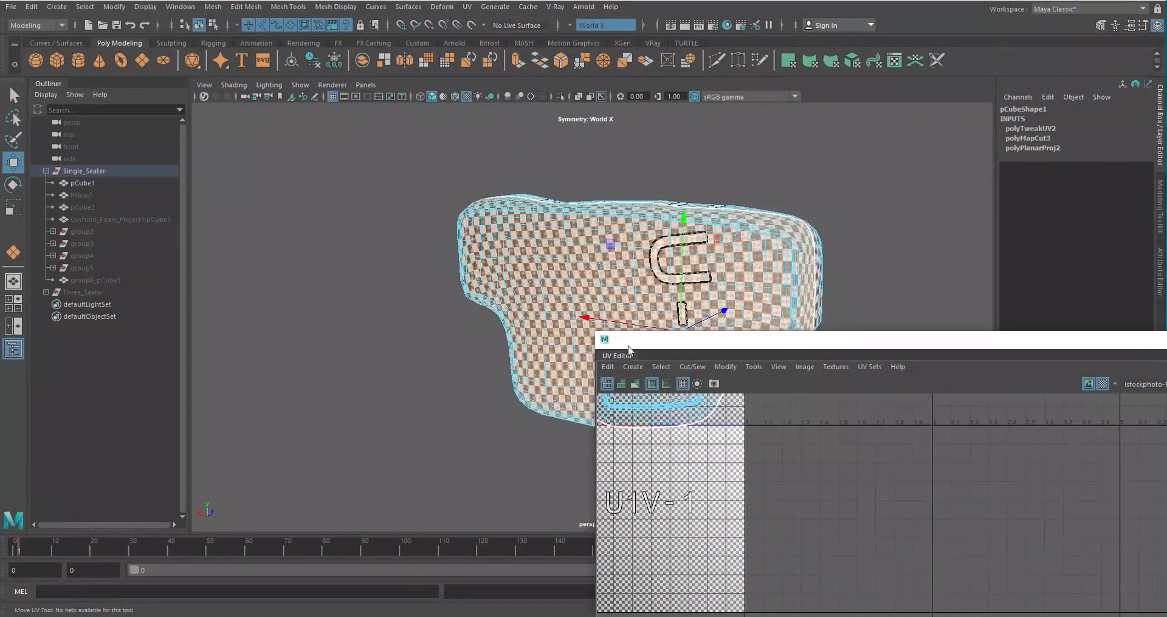
drag(710, 344, 403, 82)
scroll(443, 169, down, 3)
alt+middle_drag(547, 253, 727, 352)
scroll(507, 216, up, 2)
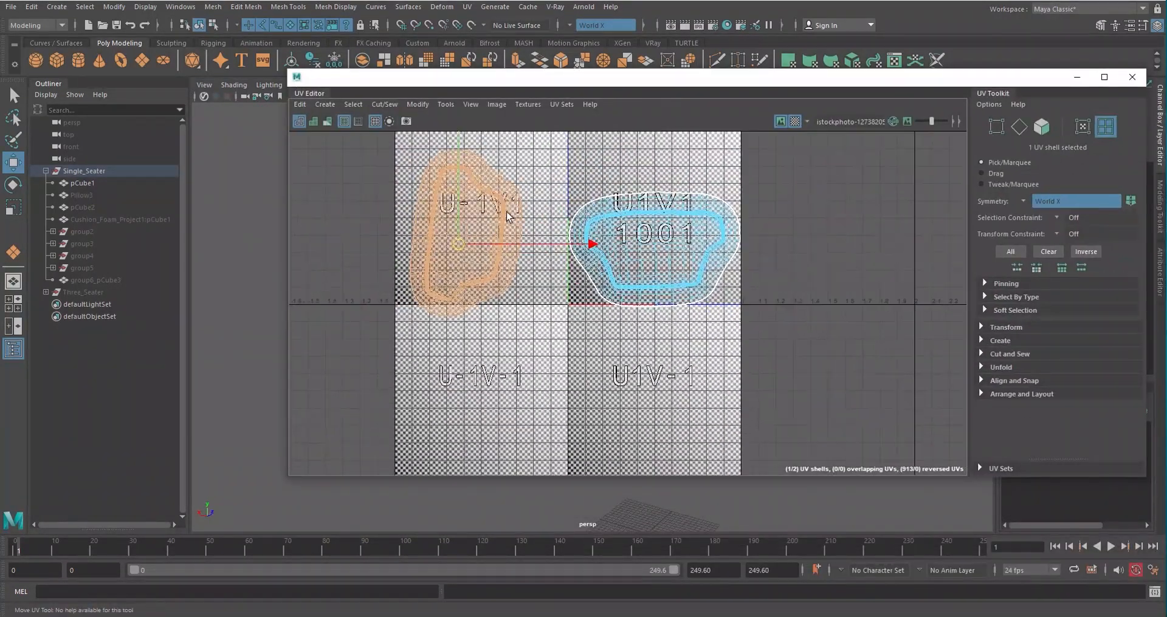
alt+middle_drag(508, 216, 575, 255)
key(e)
drag(588, 184, 683, 368)
key(w)
- Move the rotated shell right so it sits against the texture tile's left edge
scroll(614, 319, up, 2)
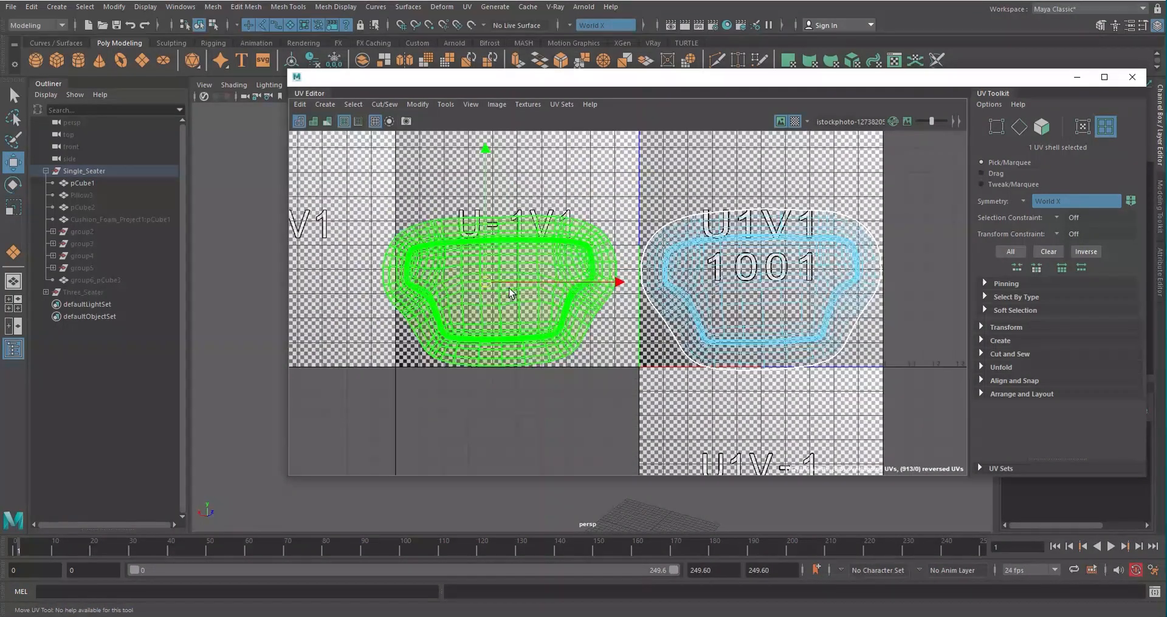
drag(480, 281, 506, 281)
key(e)
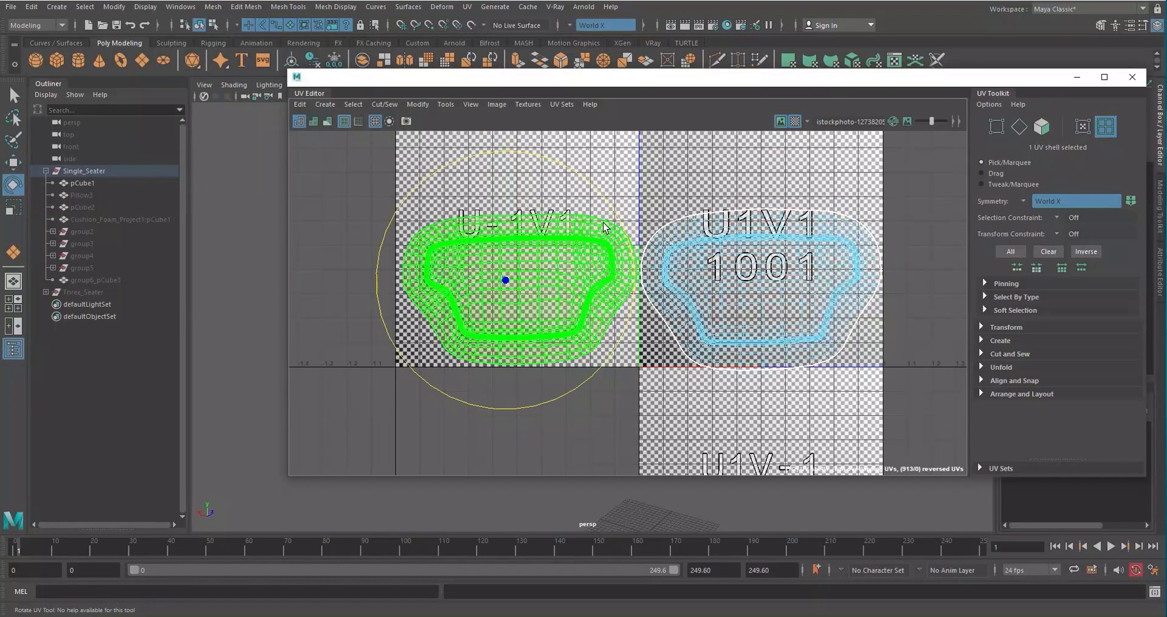
key(w)
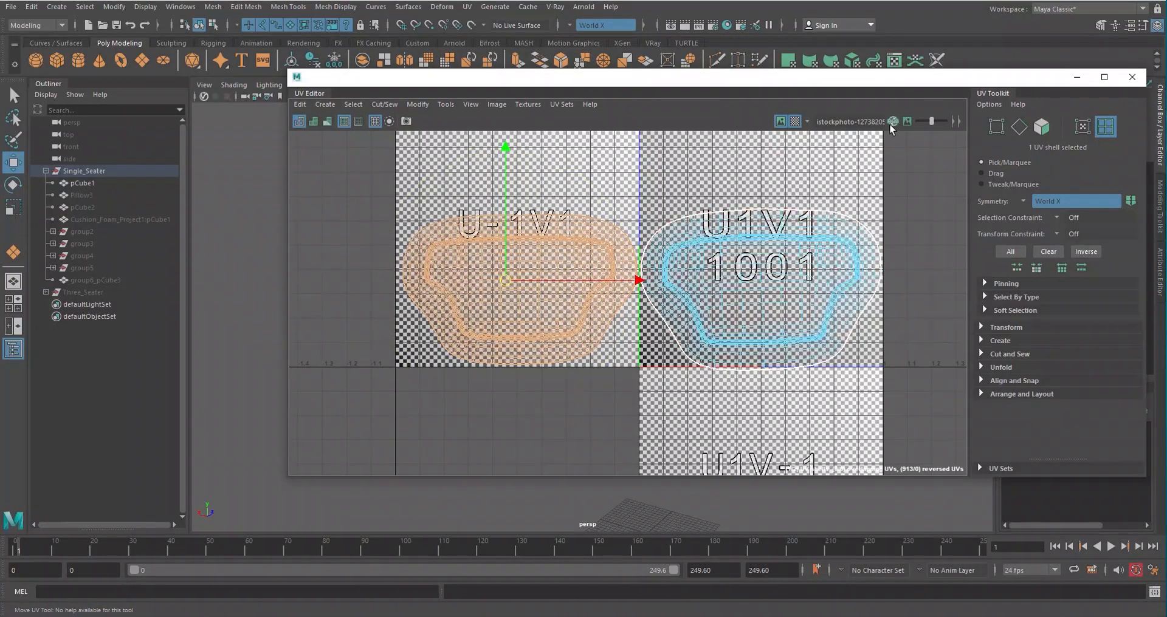
- Turn off the checker map to show the floral texture again, and nudge the left shell slightly away from the tile
click(796, 124)
click(556, 416)
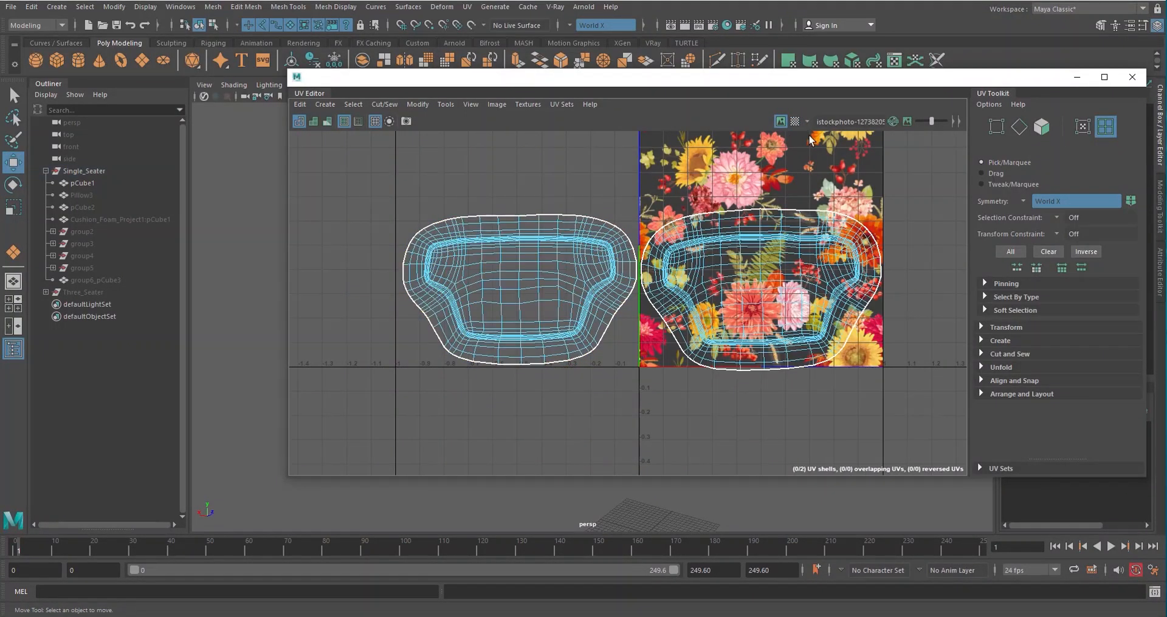
click(502, 311)
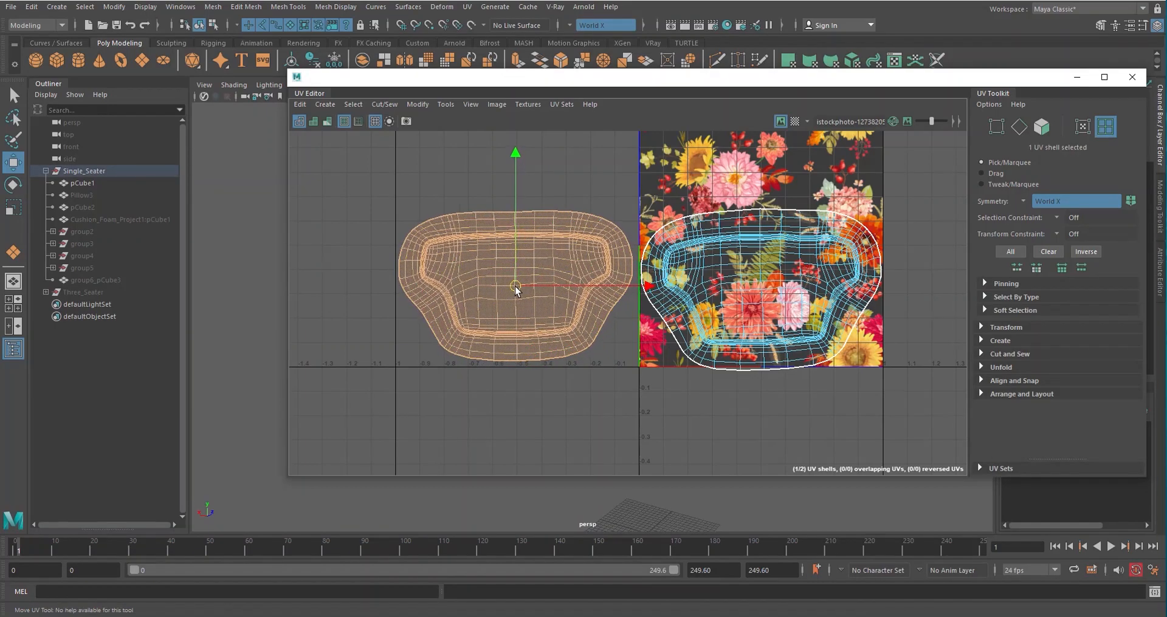
key(e)
click(730, 240)
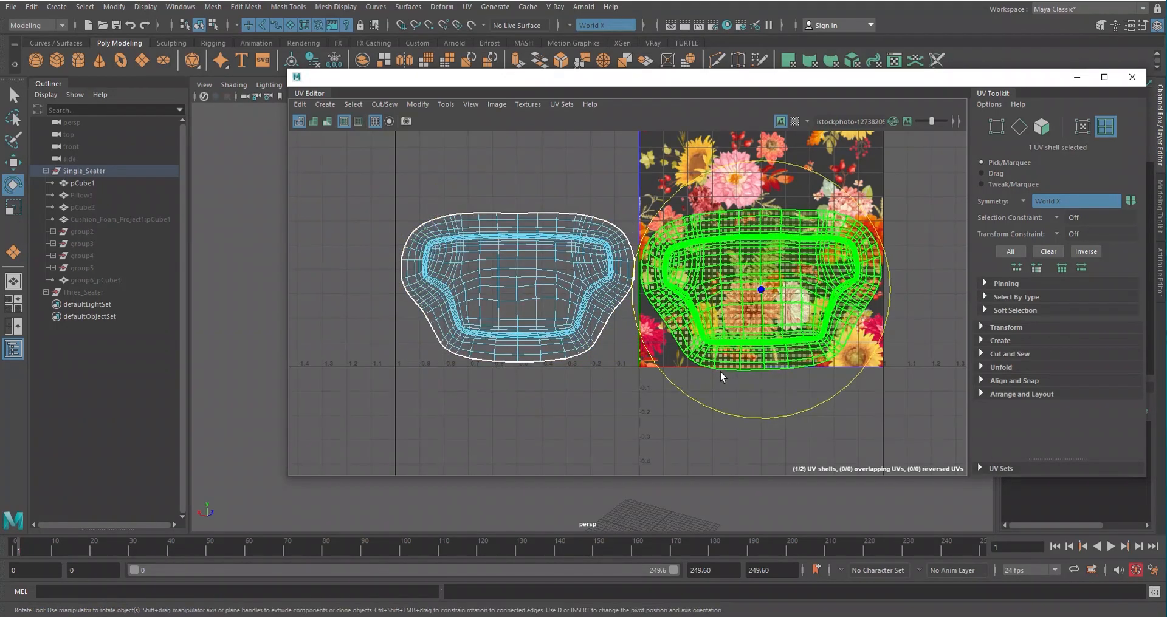
- Shift the UV Editor off the model, return the chair back to object mode and deselect it to view the floral texture
drag(893, 77, 805, 160)
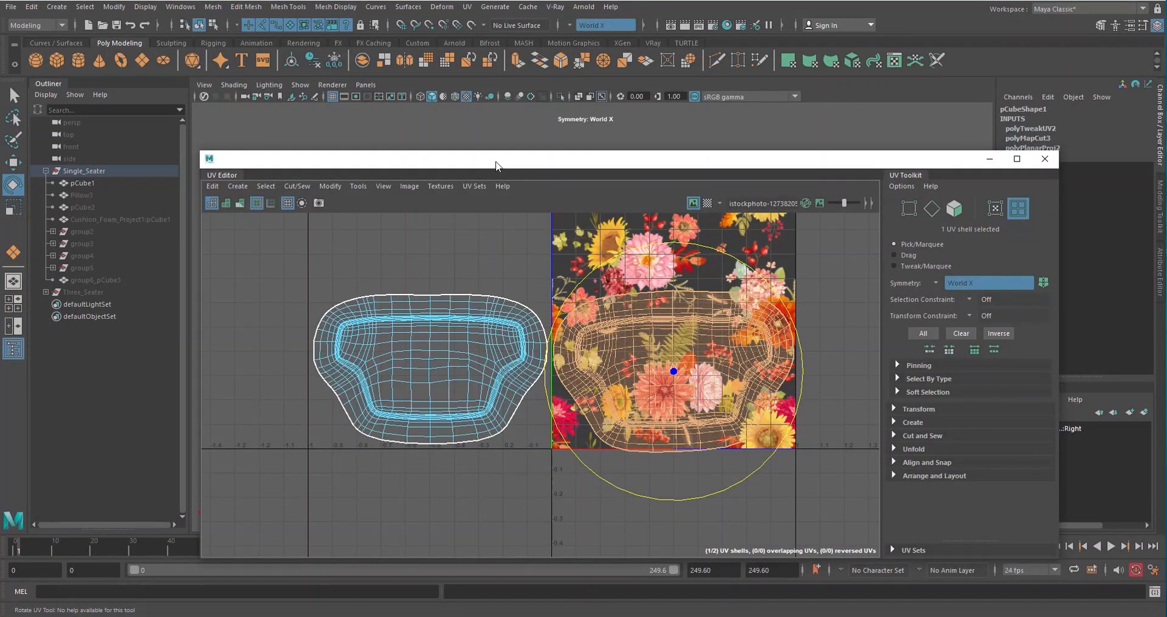
drag(495, 163, 476, 387)
alt+drag(480, 207, 629, 234)
right_drag(534, 144, 577, 121)
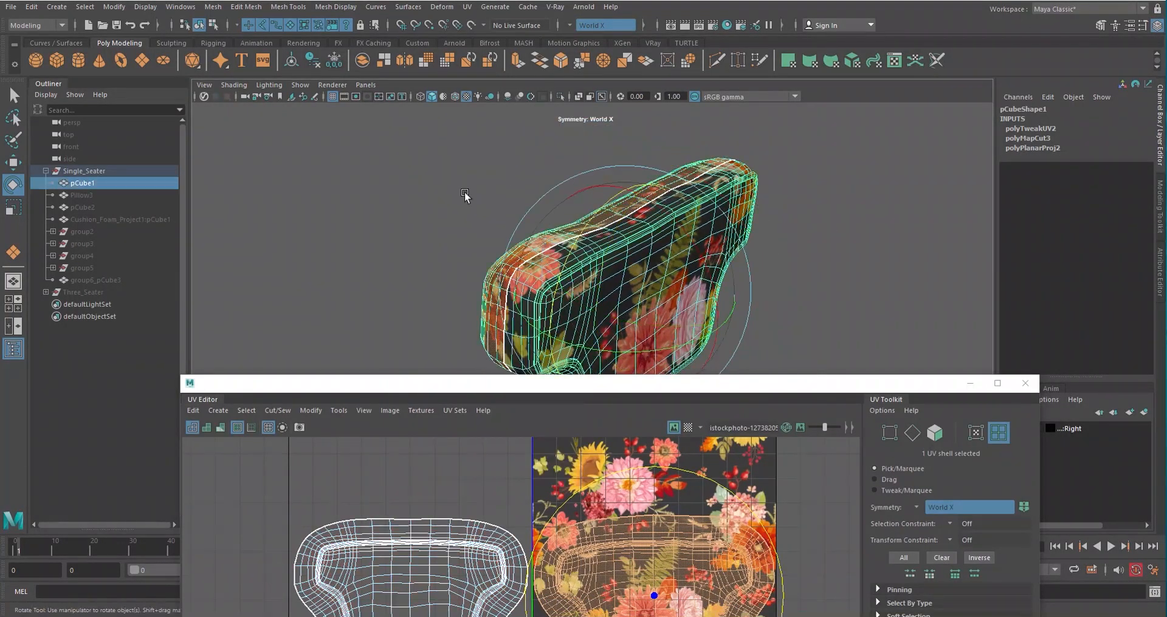
click(465, 195)
alt+drag(465, 196, 599, 269)
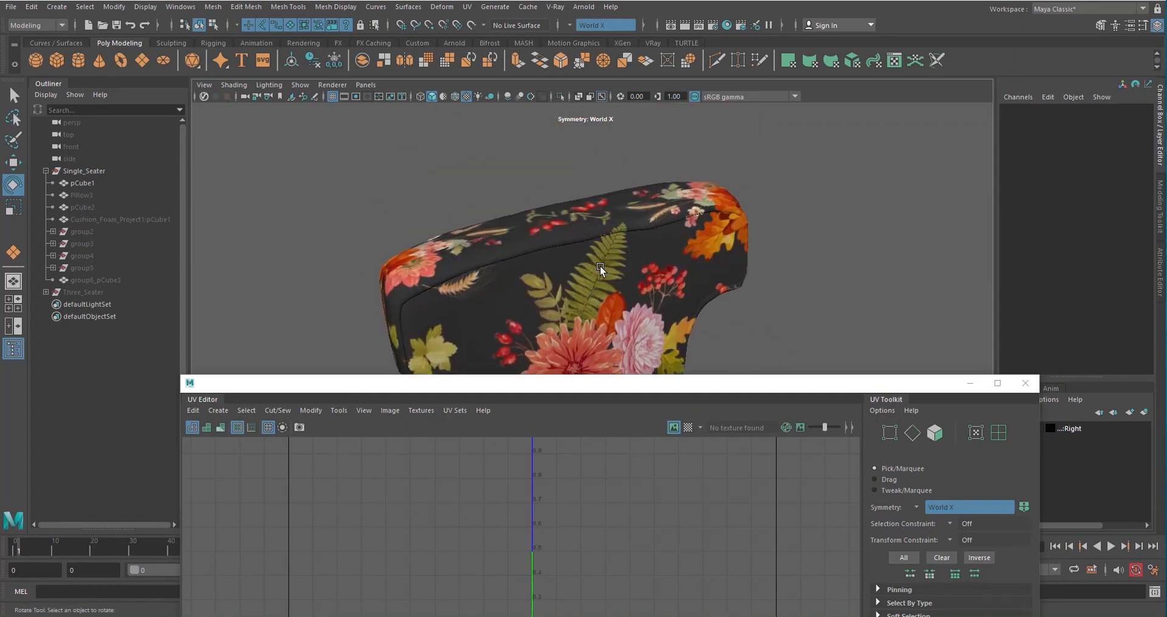
scroll(602, 268, up, 3)
drag(592, 385, 698, 375)
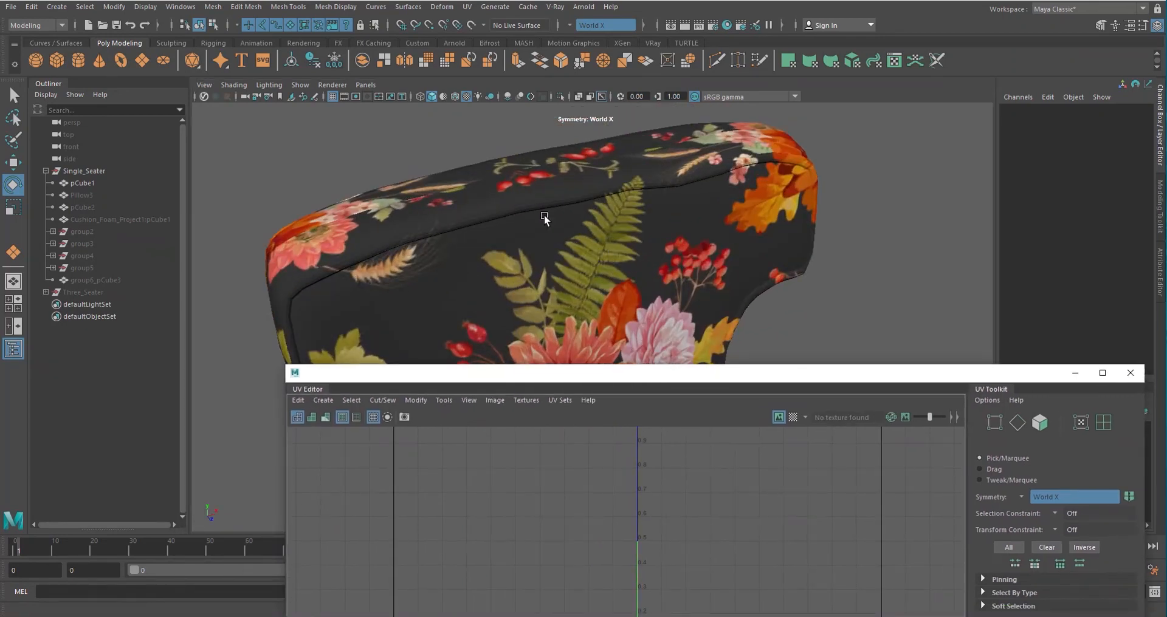
- Examine how the floral pattern meets along the UV seam around the chair back's side
alt+drag(545, 217, 600, 209)
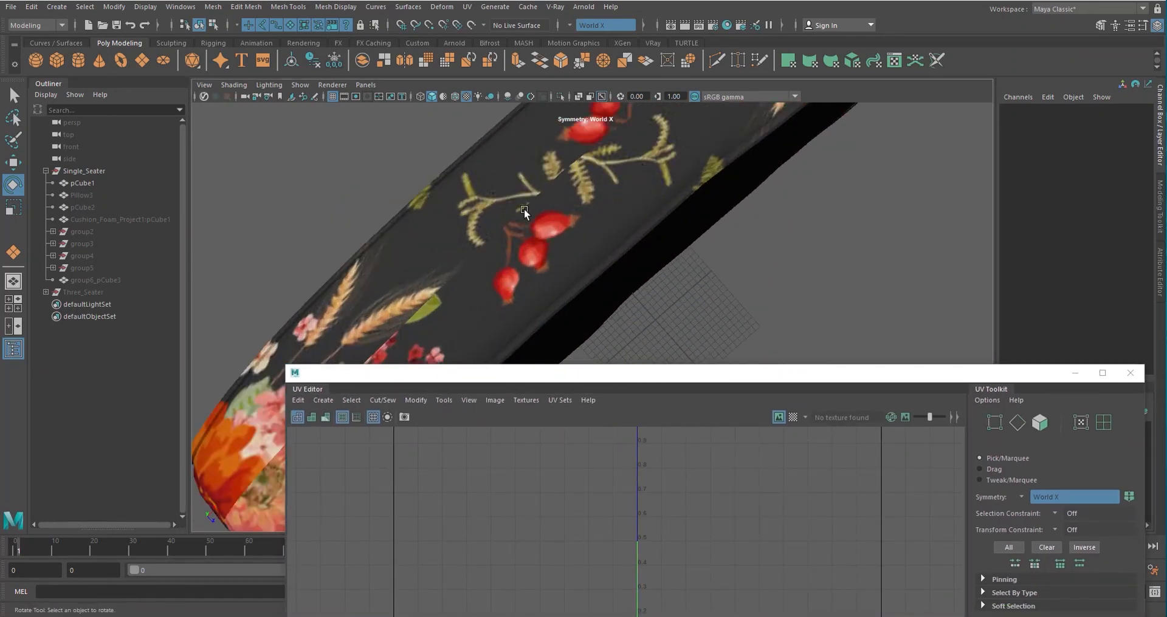
alt+drag(524, 209, 589, 276)
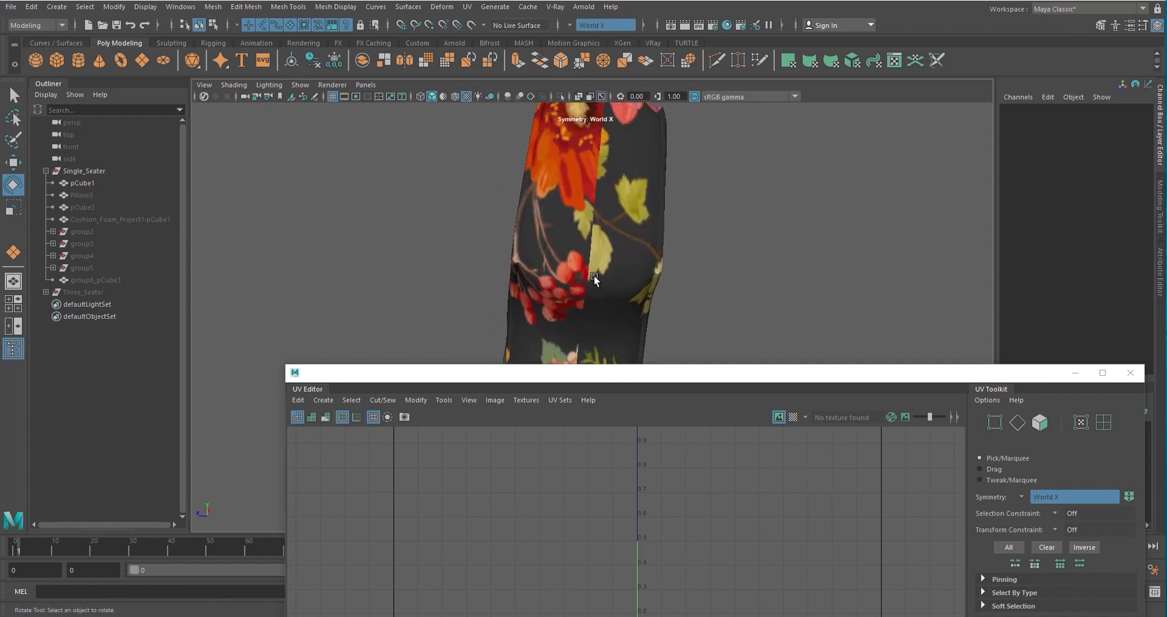
alt+drag(594, 263, 668, 201)
alt+drag(661, 274, 557, 299)
alt+drag(692, 202, 623, 223)
scroll(590, 231, up, 7)
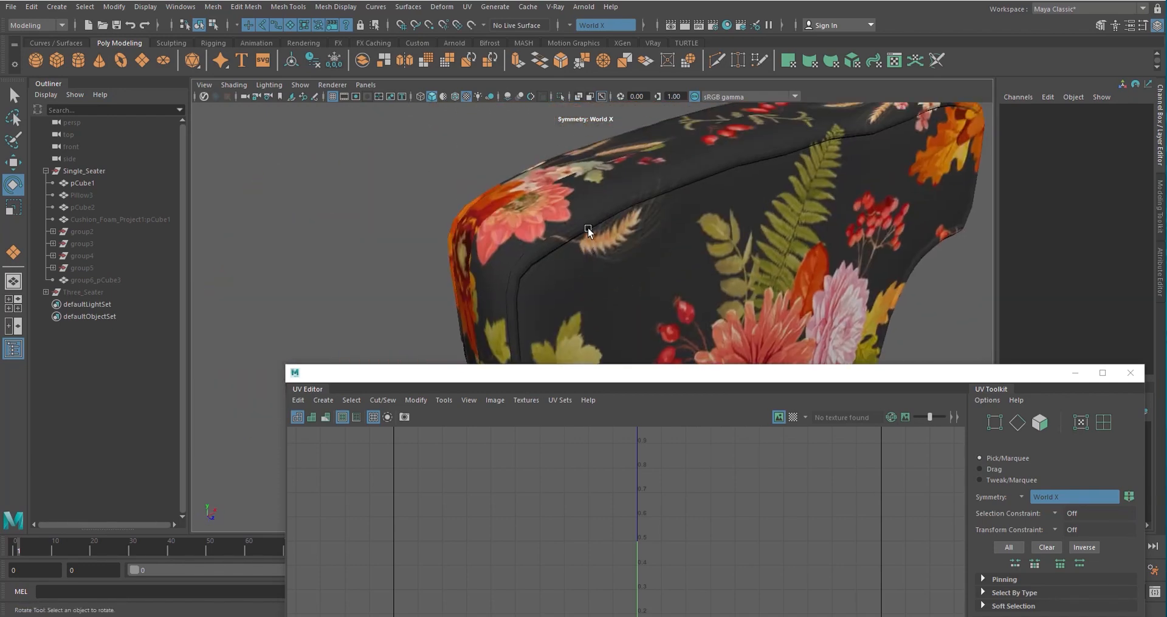
- Examine up close the groove along the chair back's upper front rim as a place for a less visible seam
alt+drag(601, 185, 574, 213)
alt+middle_drag(574, 213, 569, 258)
scroll(576, 234, up, 4)
alt+middle_drag(641, 225, 565, 193)
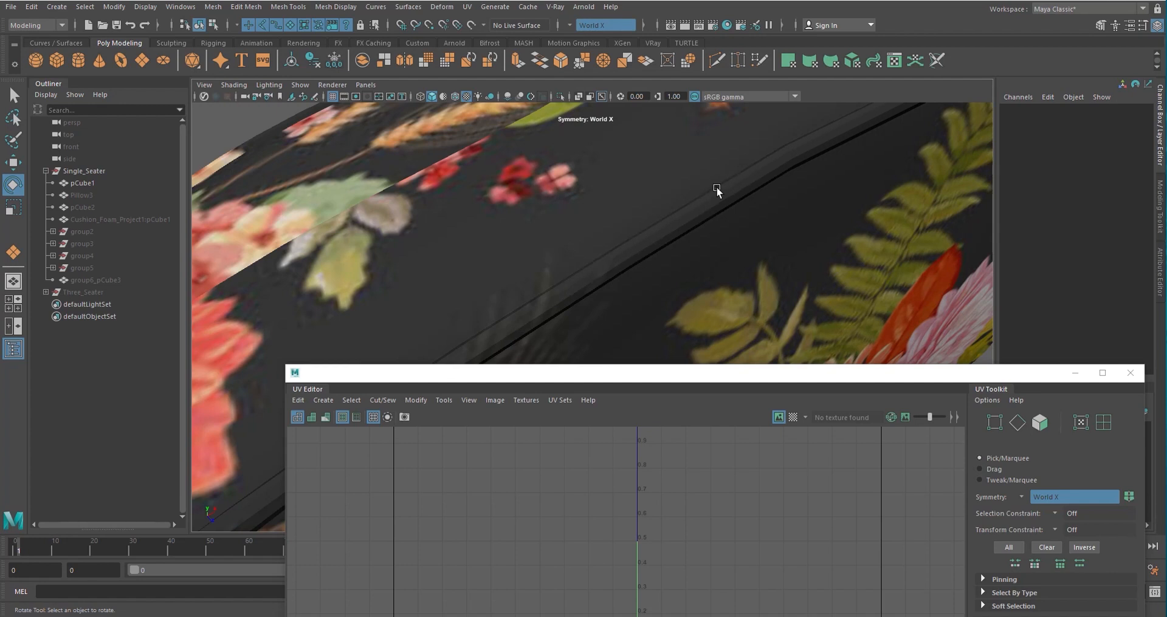
alt+drag(717, 192, 787, 186)
alt+middle_drag(787, 185, 638, 266)
scroll(662, 204, up, 4)
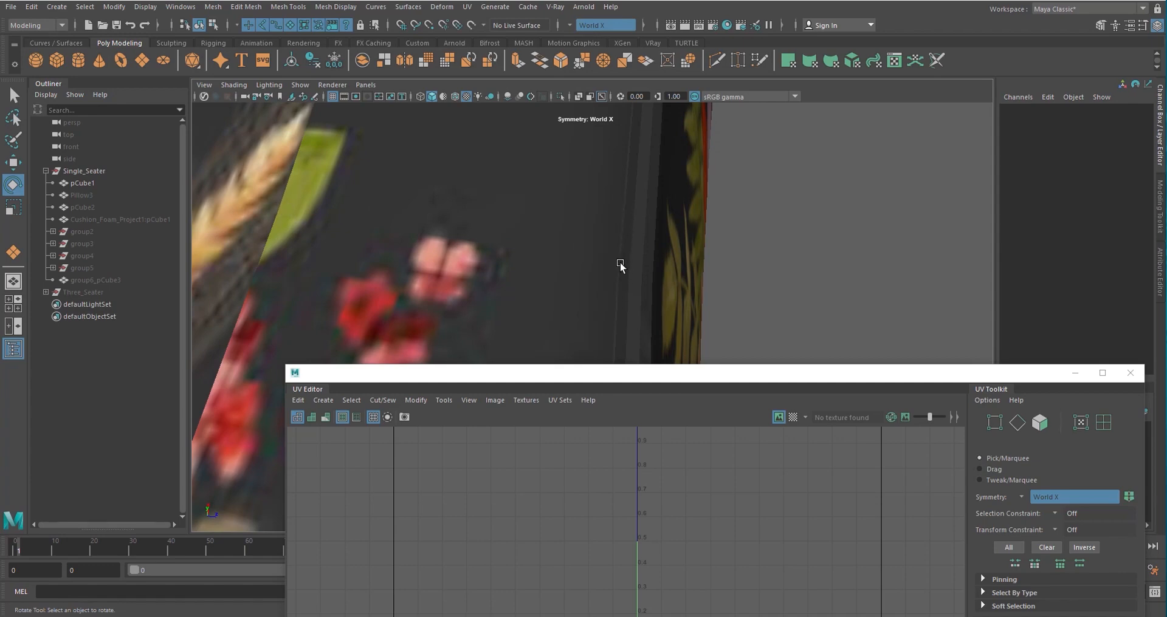
- Select the chair back and compare its side seam with its two shells in the UV Editor
click(620, 264)
scroll(620, 254, down, 8)
alt+drag(565, 222, 641, 224)
scroll(646, 231, up, 3)
drag(676, 376, 591, 130)
drag(661, 135, 532, 291)
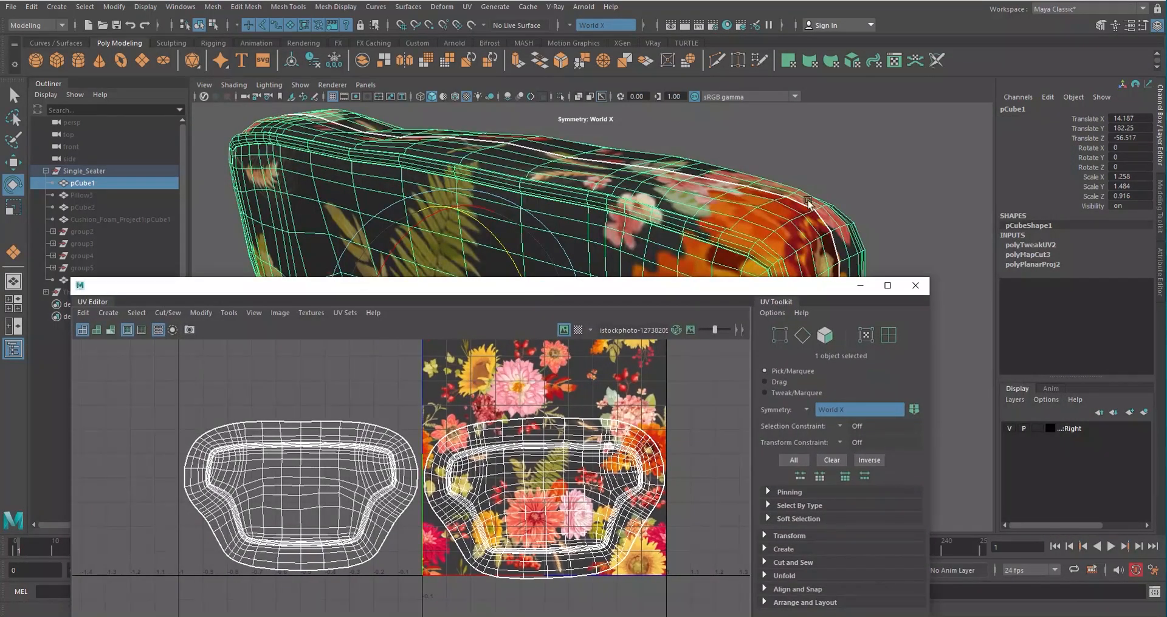
- Apply a camera-based UV projection to the whole chair back from a straight-on front view
alt+drag(608, 183, 565, 441)
alt+drag(614, 206, 552, 235)
alt+right_drag(675, 255, 633, 256)
alt+middle_drag(632, 256, 646, 210)
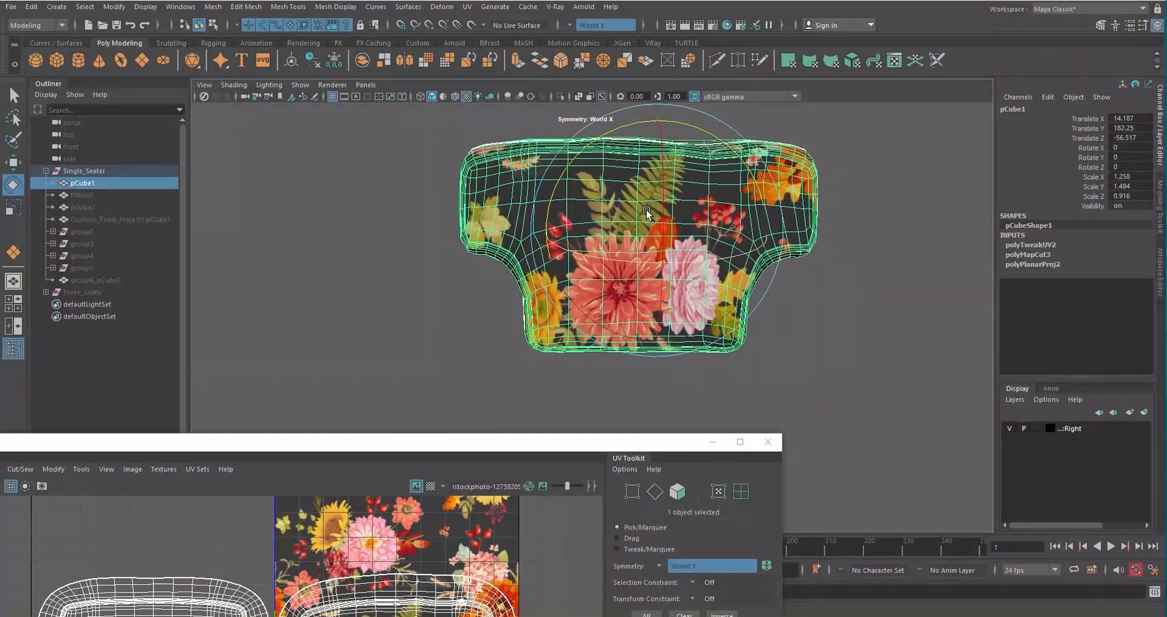
alt+right_drag(646, 210, 723, 212)
alt+middle_drag(723, 213, 643, 304)
alt+right_drag(644, 304, 641, 263)
mouse_move(640, 263)
alt+middle_down()
mouse_move(656, 229)
mouse_move(646, 244)
alt+middle_up()
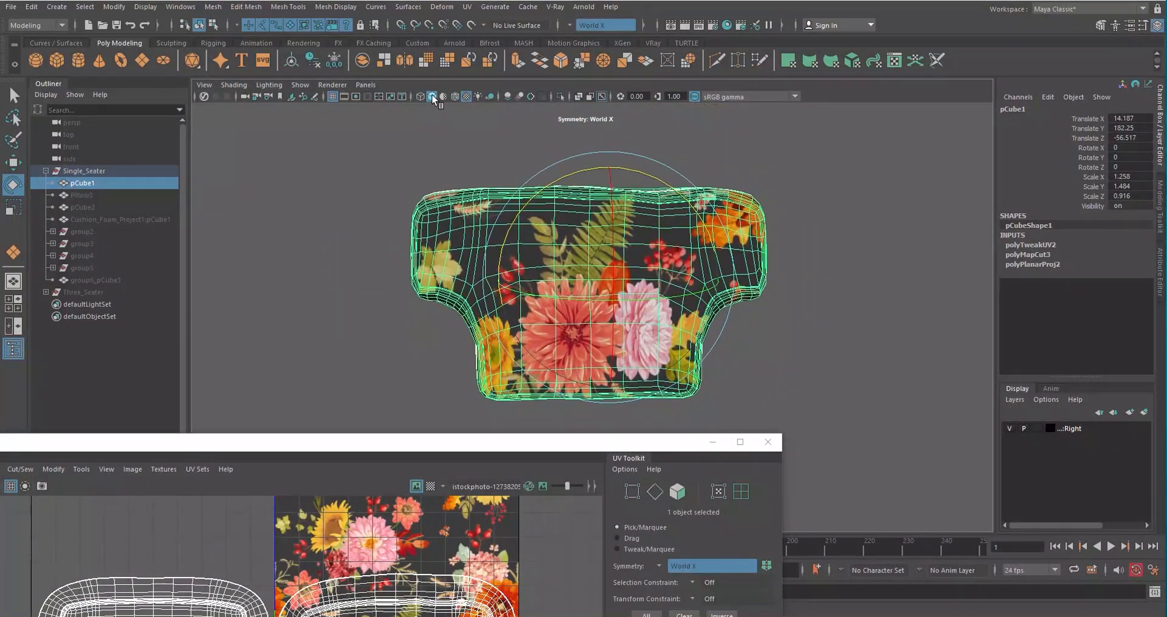
click(467, 7)
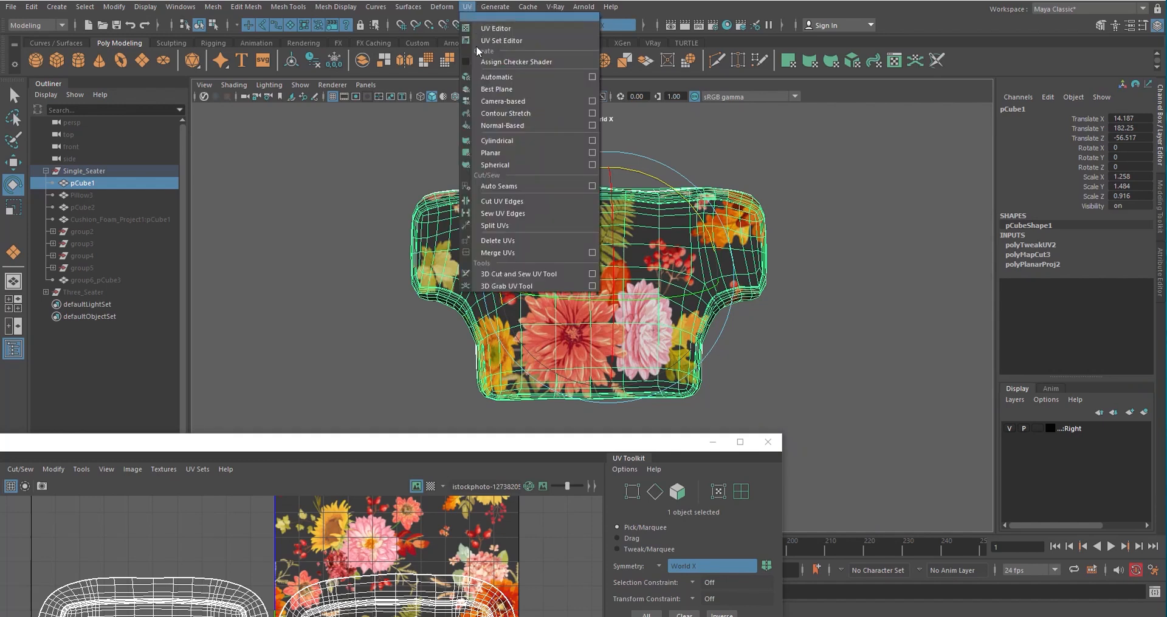
click(494, 102)
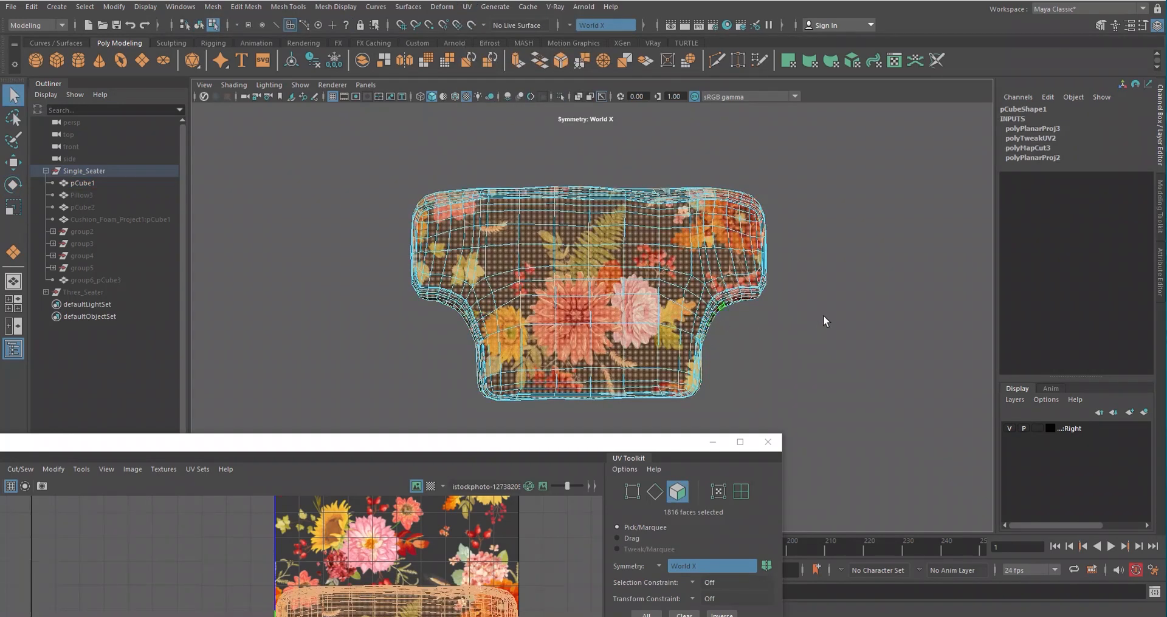
- Select the edge loop running inside the groove along one rim of the chair back
click(823, 315)
alt+drag(823, 315, 671, 290)
alt+drag(575, 251, 635, 263)
scroll(633, 255, up, 10)
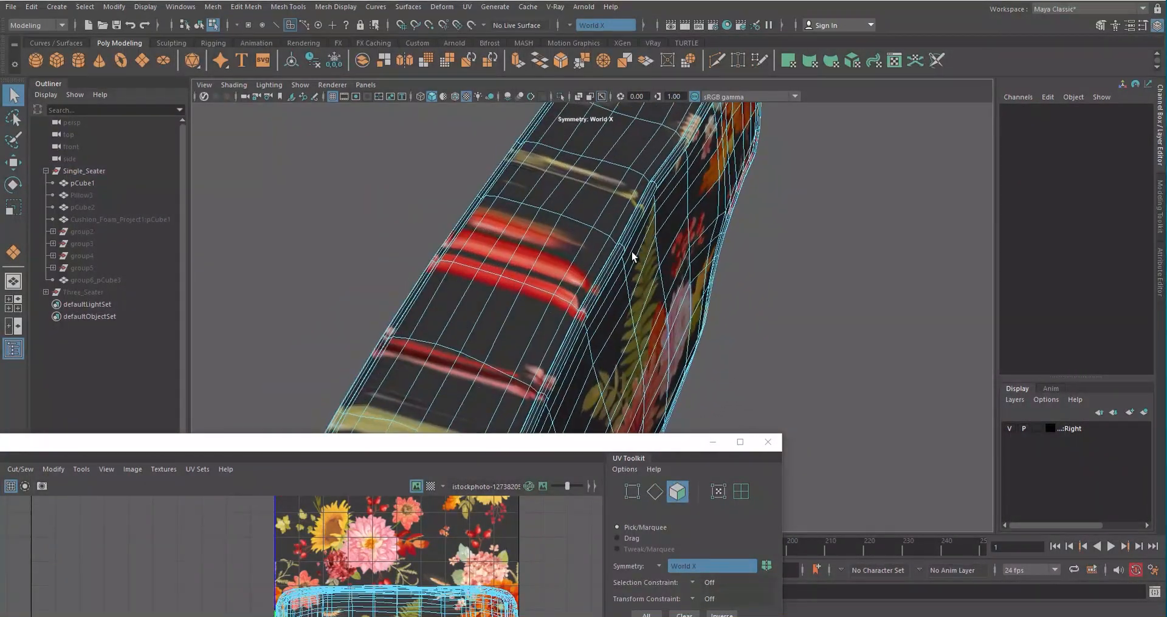
right_drag(630, 214, 636, 157)
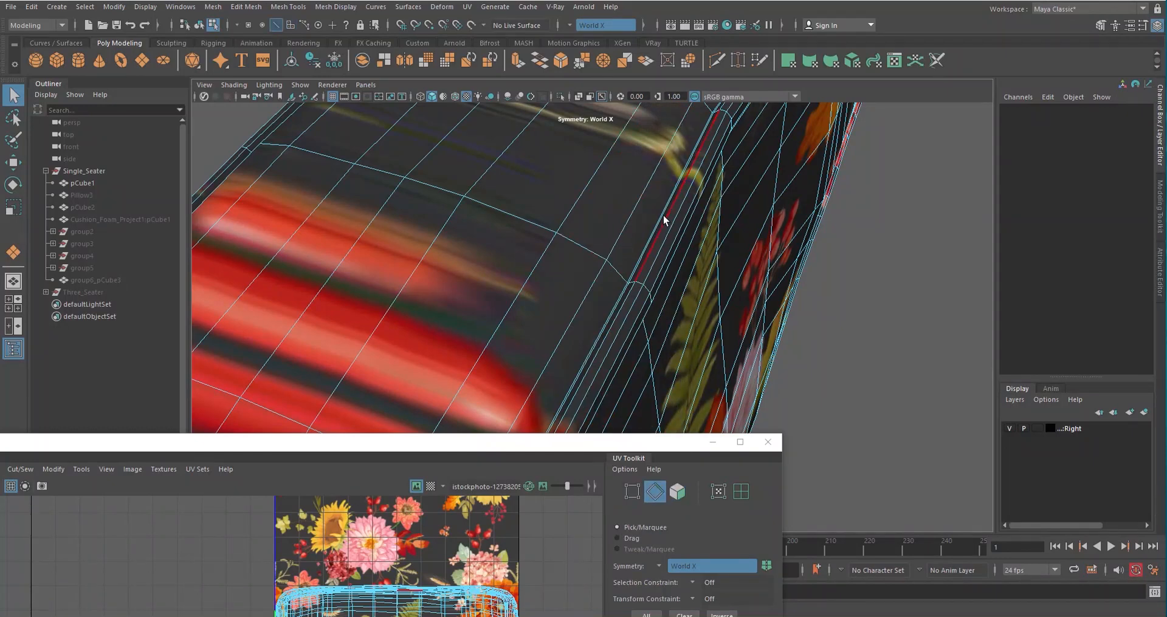
alt+drag(664, 220, 703, 227)
scroll(703, 226, up, 4)
alt+middle_drag(703, 227, 605, 217)
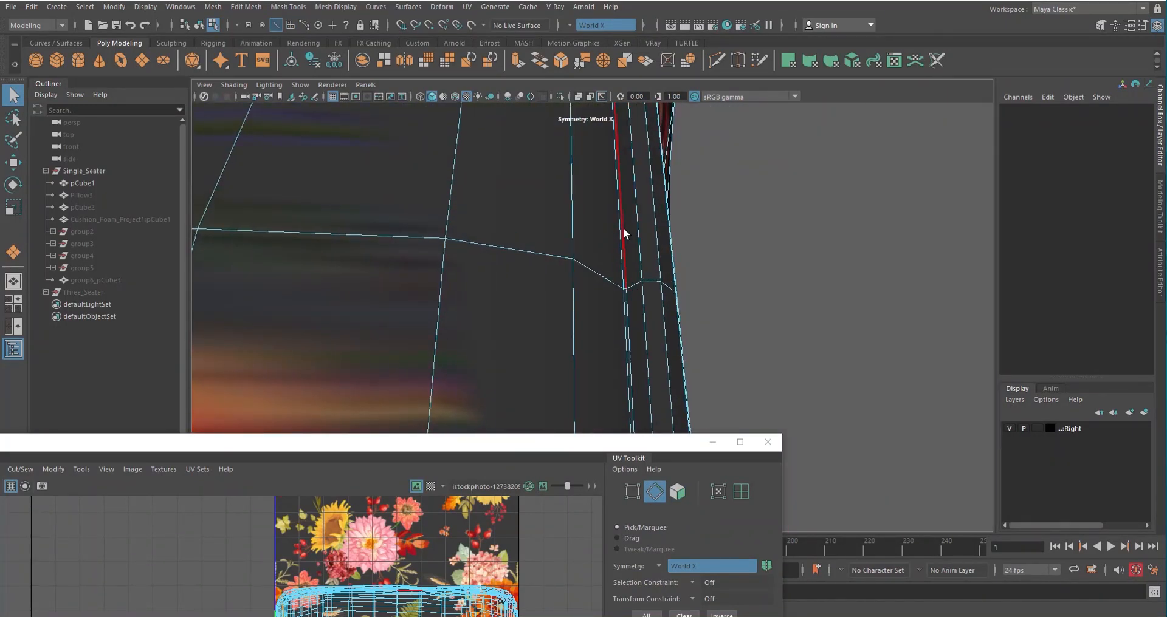
double_click(624, 233)
- Turn off textured display and add the matching groove edge loop on the chair back's opposite rim to the selection
scroll(624, 233, down, 10)
mouse_move(640, 237)
alt+mouse_down()
mouse_move(627, 255)
mouse_move(593, 218)
mouse_move(592, 195)
mouse_move(473, 255)
mouse_move(567, 260)
mouse_move(534, 229)
mouse_move(520, 302)
mouse_move(745, 302)
mouse_move(691, 215)
mouse_move(646, 227)
mouse_move(638, 244)
alt+mouse_up()
click(443, 97)
scroll(580, 262, up, 6)
scroll(690, 216, up, 4)
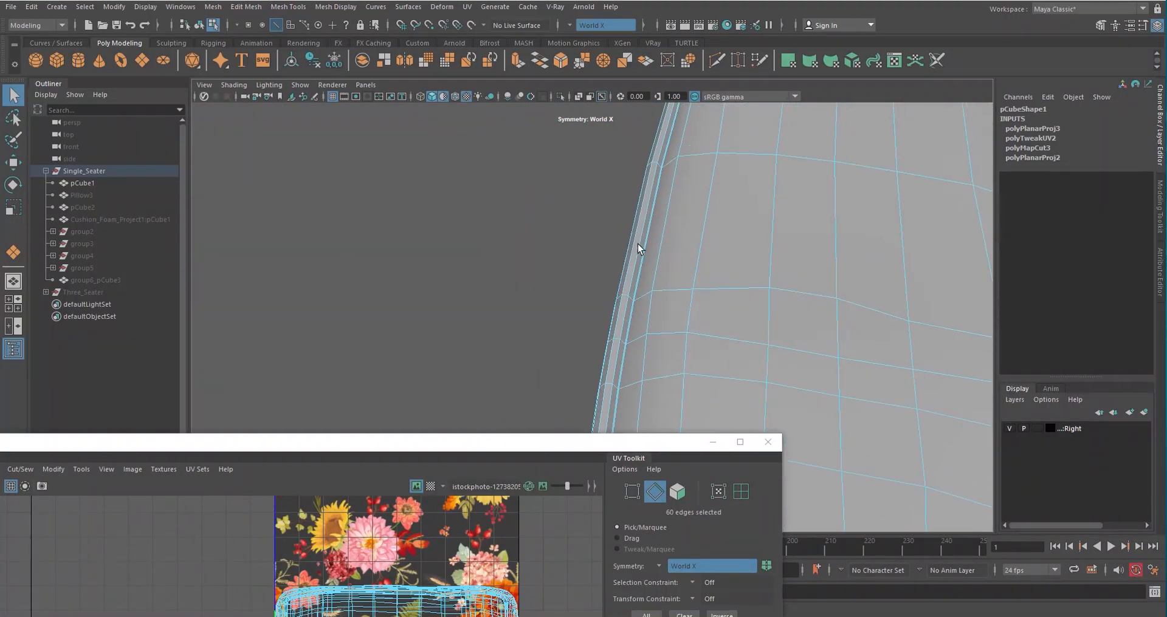
scroll(641, 242, up, 2)
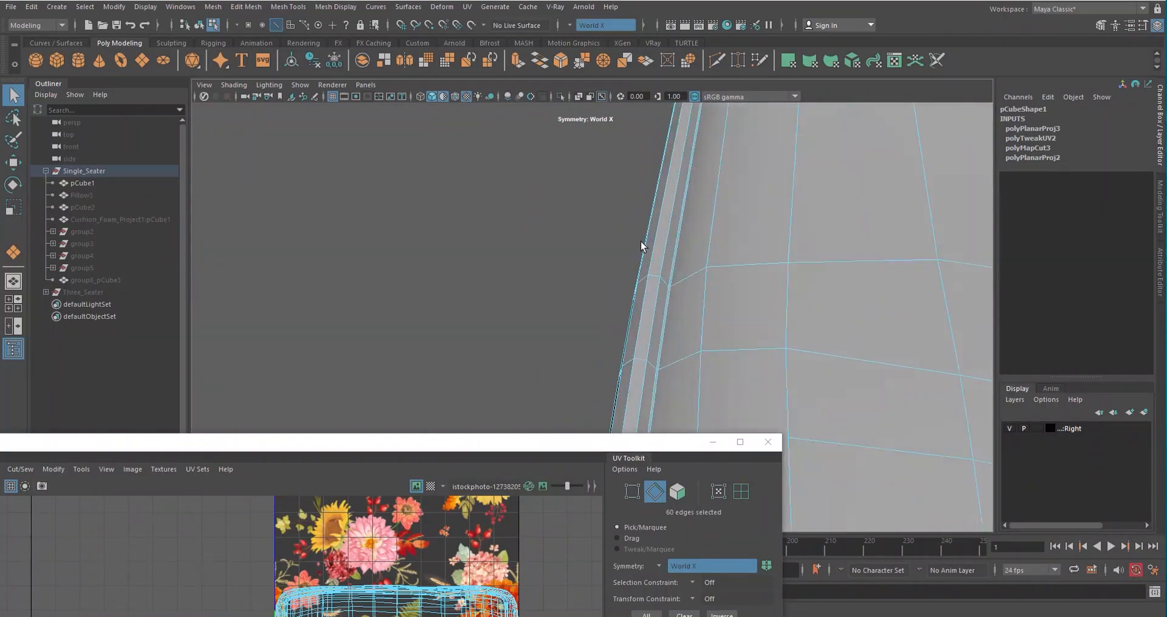
shift+double_click(678, 242)
scroll(678, 242, down, 5)
alt+drag(708, 235, 615, 279)
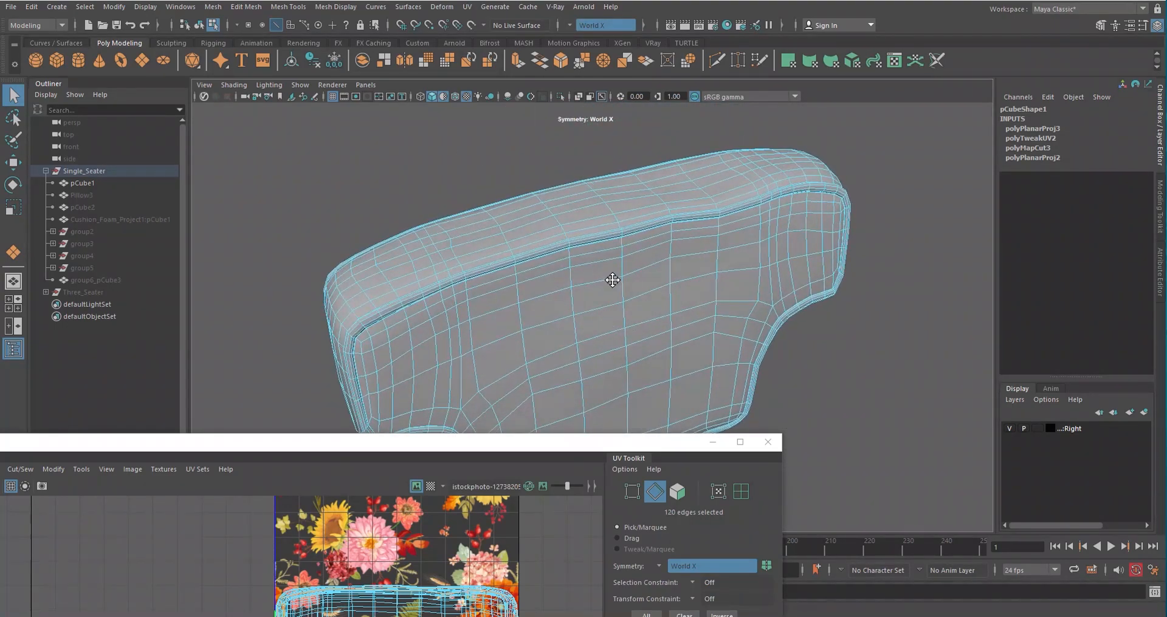
- Cut the UV edges along both selected groove loops
scroll(601, 280, up, 6)
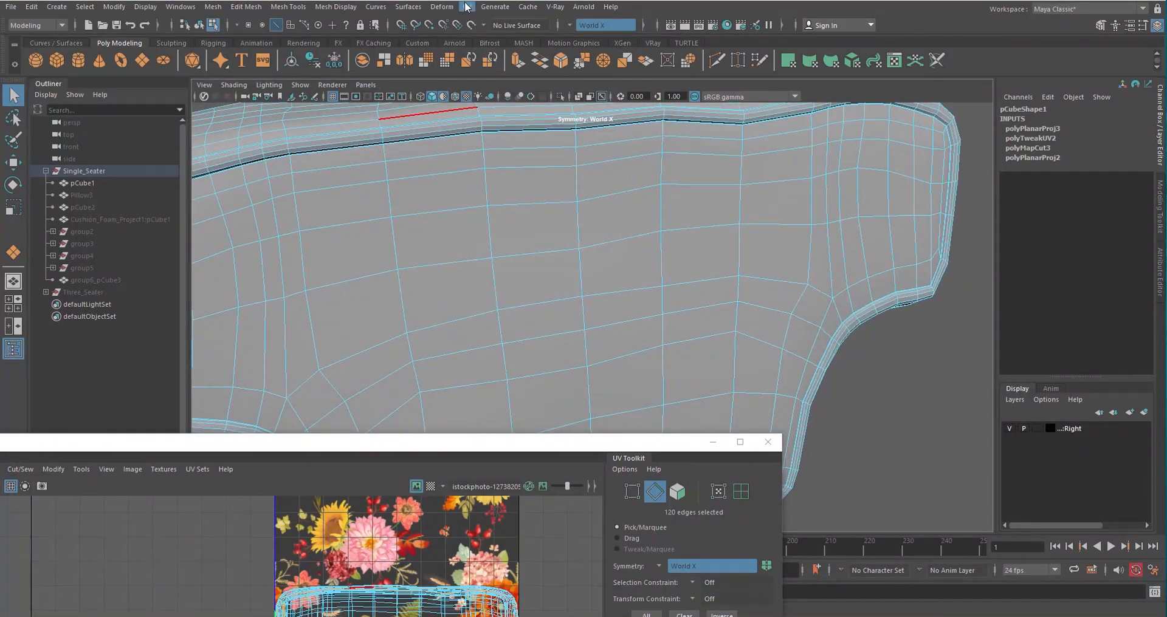
click(466, 6)
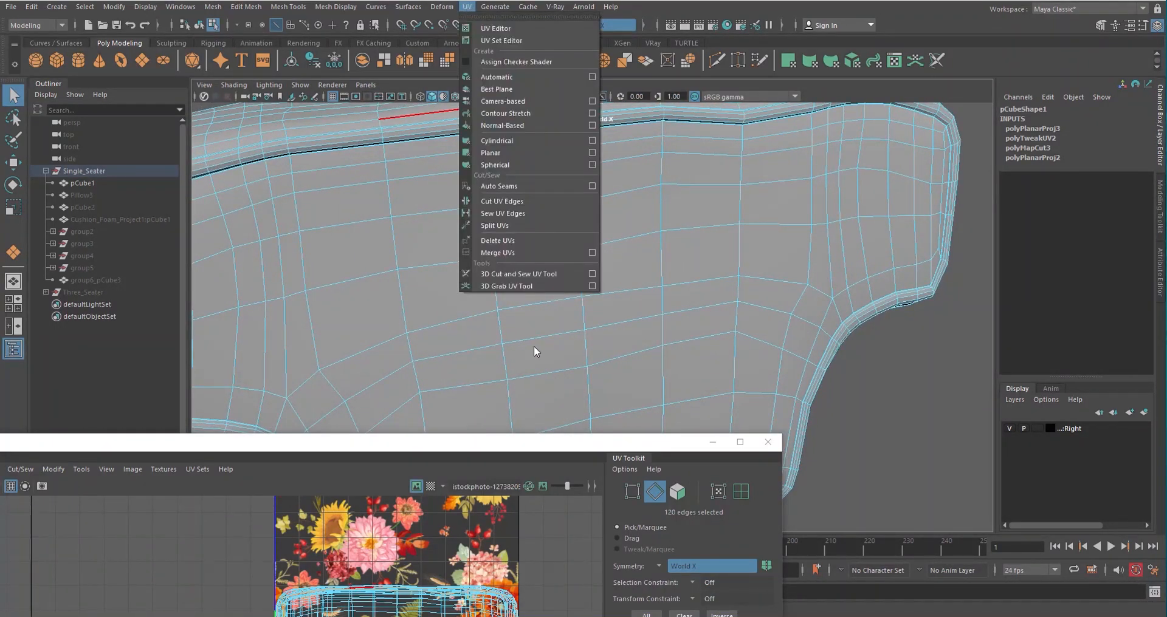
click(513, 202)
- Select the UV shell of one large panel of the chair back and move it sideways off the texture tile
key(e)
alt+drag(520, 198, 555, 193)
right_drag(784, 201, 859, 234)
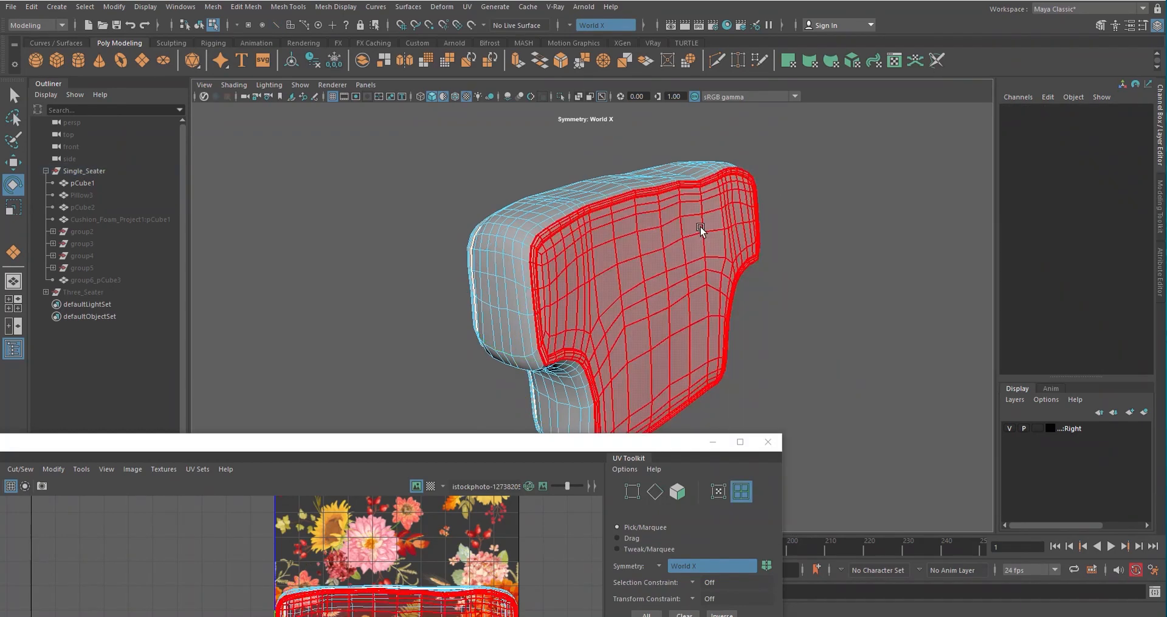
click(699, 230)
alt+drag(699, 229, 709, 345)
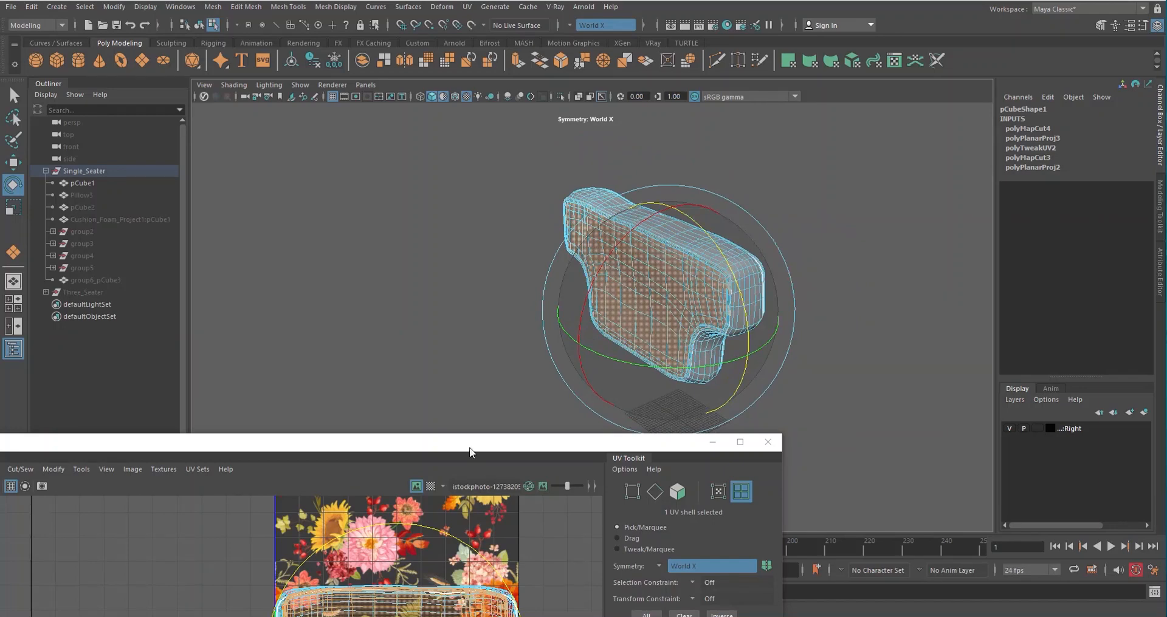
drag(470, 452, 786, 209)
key(w)
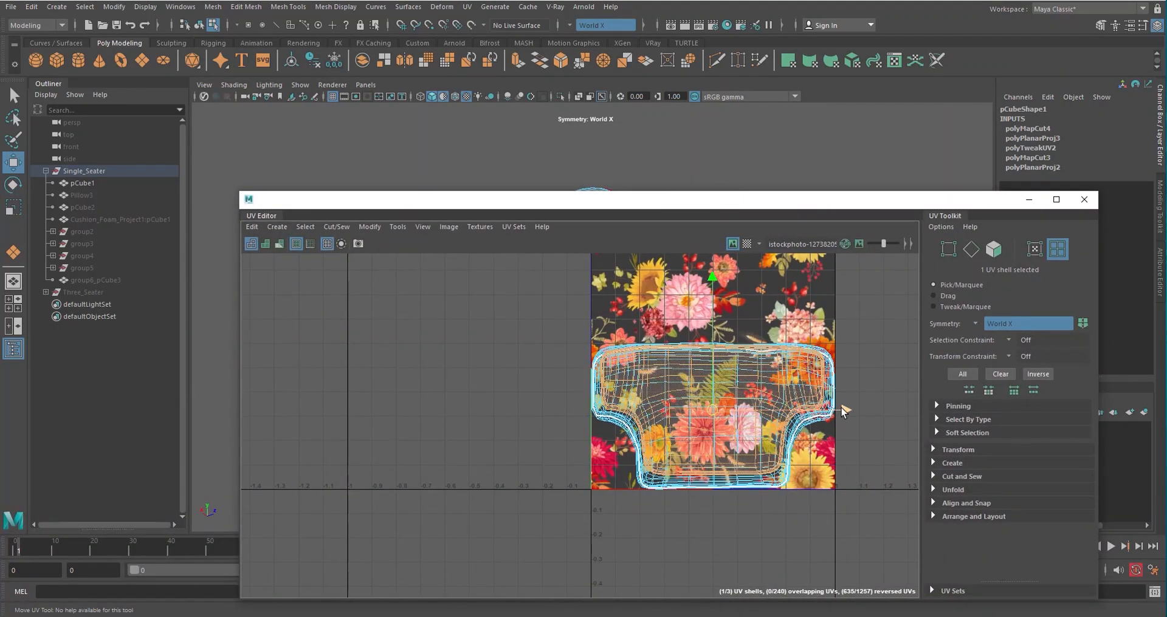
drag(844, 412, 477, 409)
- Select the UV shell of the opposite large panel and move it off the other side of the texture tile
drag(680, 209, 613, 392)
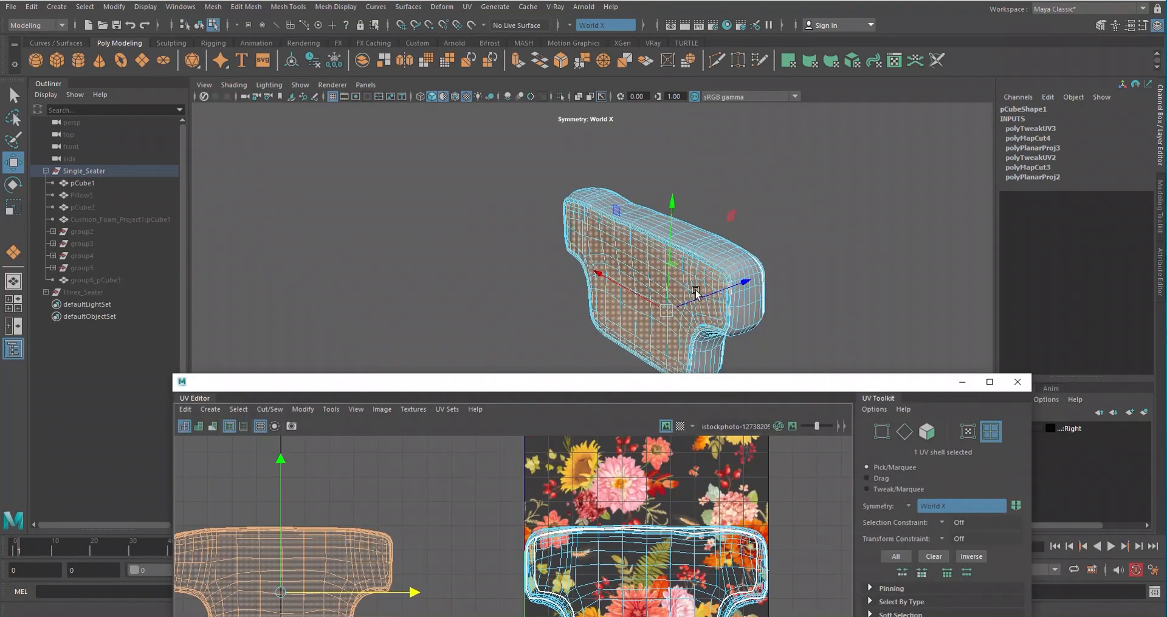
alt+drag(695, 292, 642, 282)
click(643, 282)
drag(676, 382, 463, 109)
scroll(544, 331, down, 3)
alt+middle_drag(552, 327, 411, 324)
drag(411, 328, 645, 331)
- Unfold the UV shells of the two large panels on either side of the texture tile
click(399, 323)
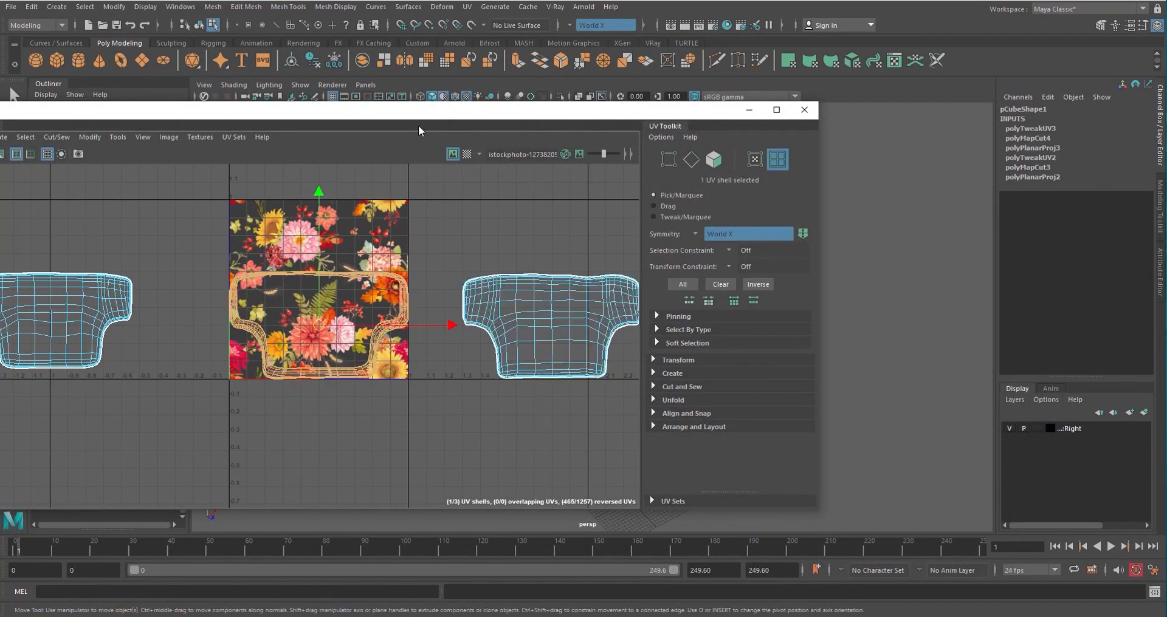
drag(419, 131, 803, 249)
click(490, 398)
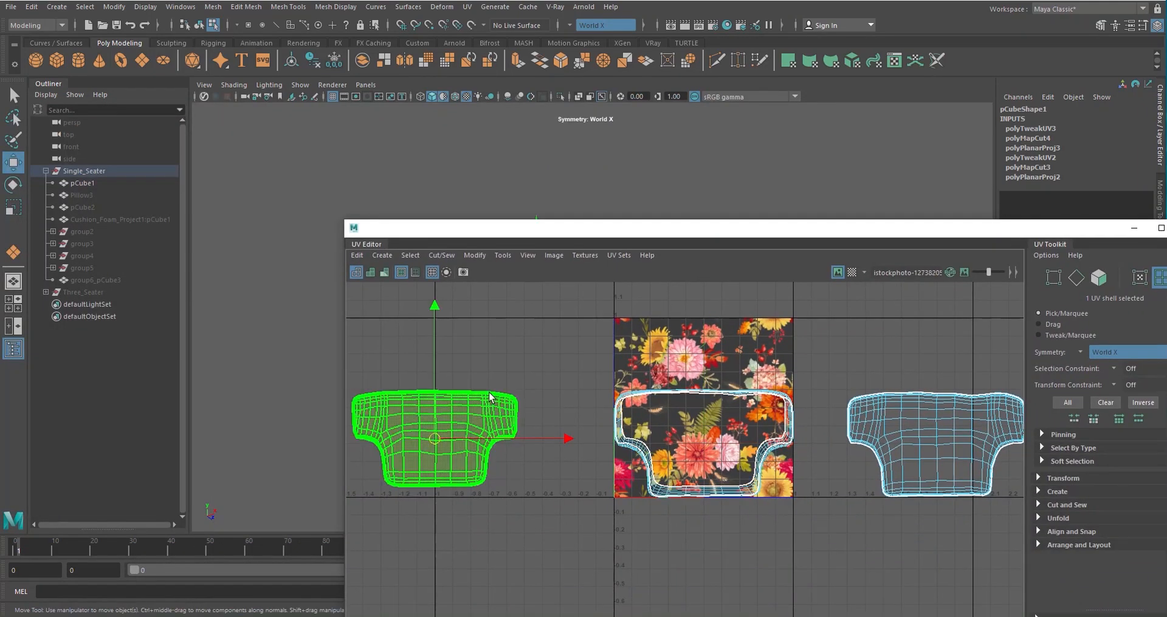
shift+right_drag(490, 352, 434, 361)
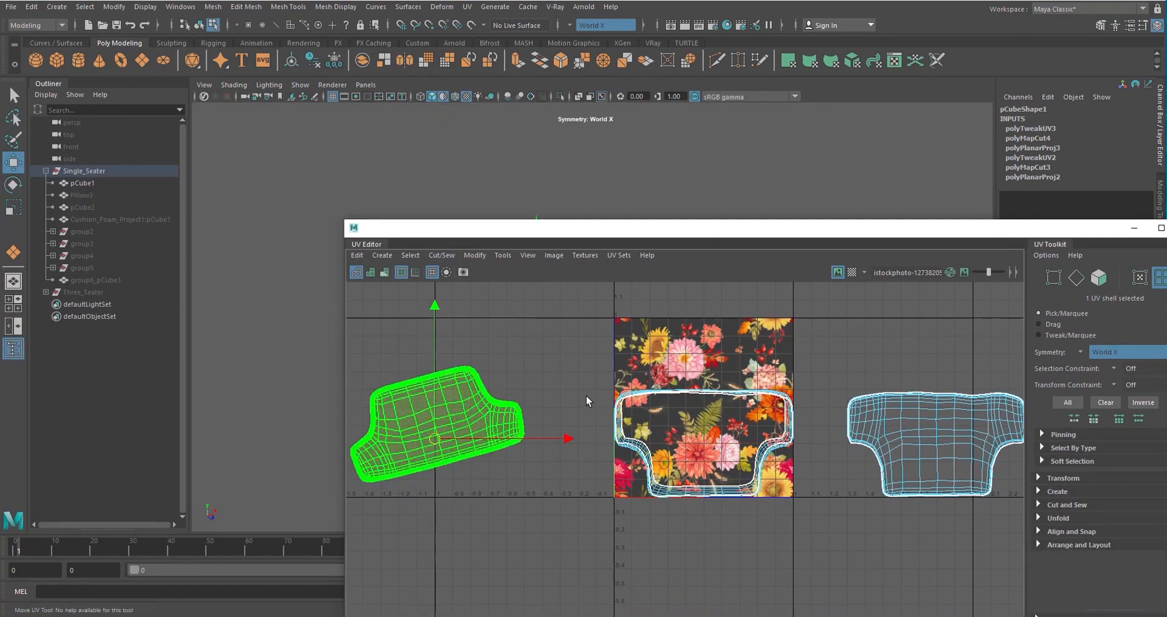
alt+middle_drag(585, 386, 325, 368)
click(729, 404)
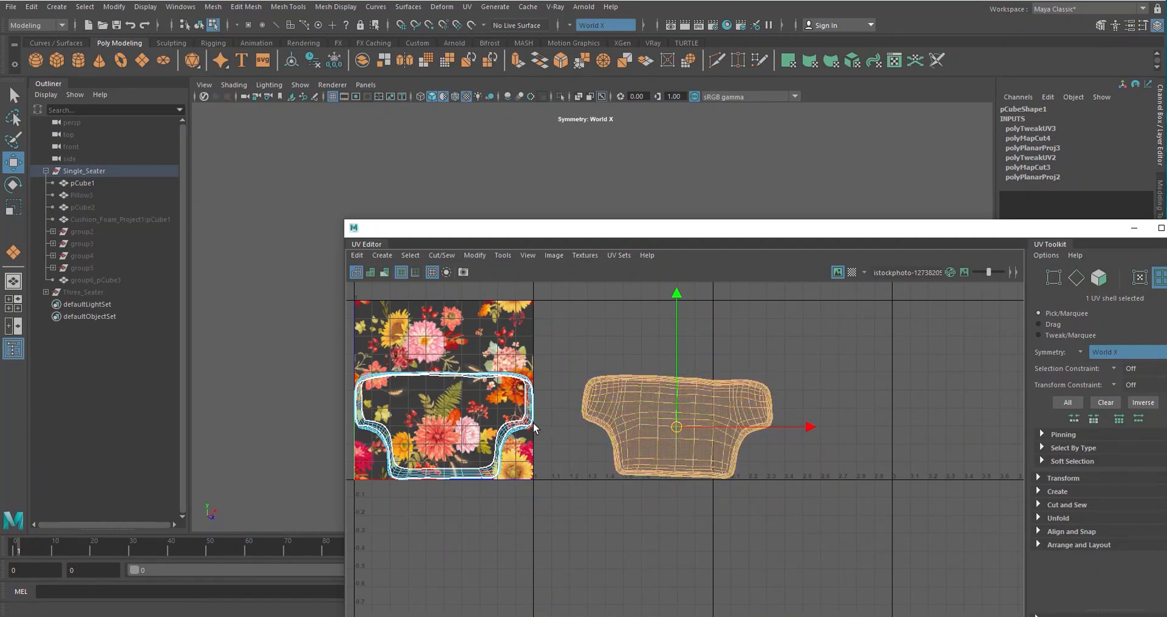
- Rotate the tilted unfolded panel shell until it stands upright with its wide edge on top
alt+middle_drag(448, 406, 672, 398)
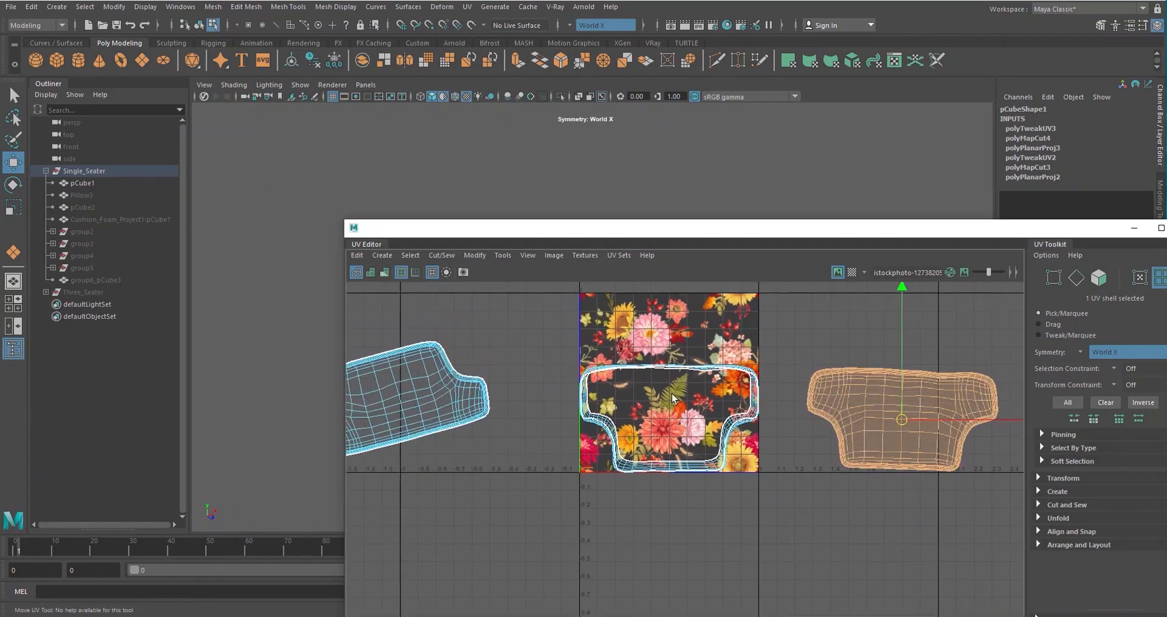
click(480, 437)
key(e)
alt+middle_drag(539, 403, 598, 358)
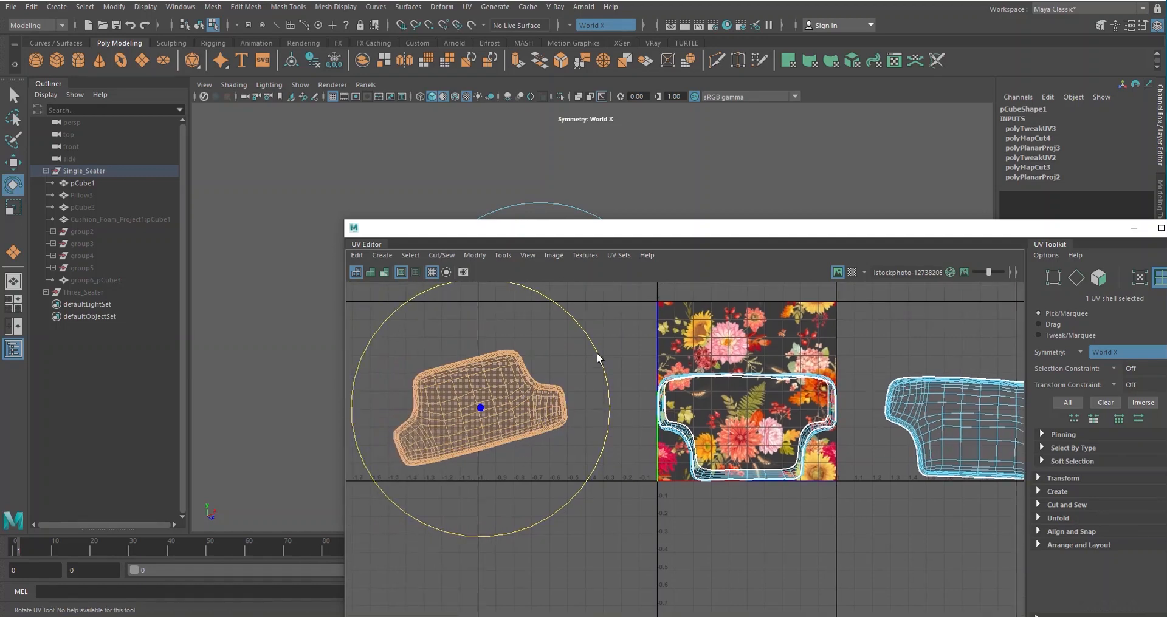
drag(597, 358, 381, 425)
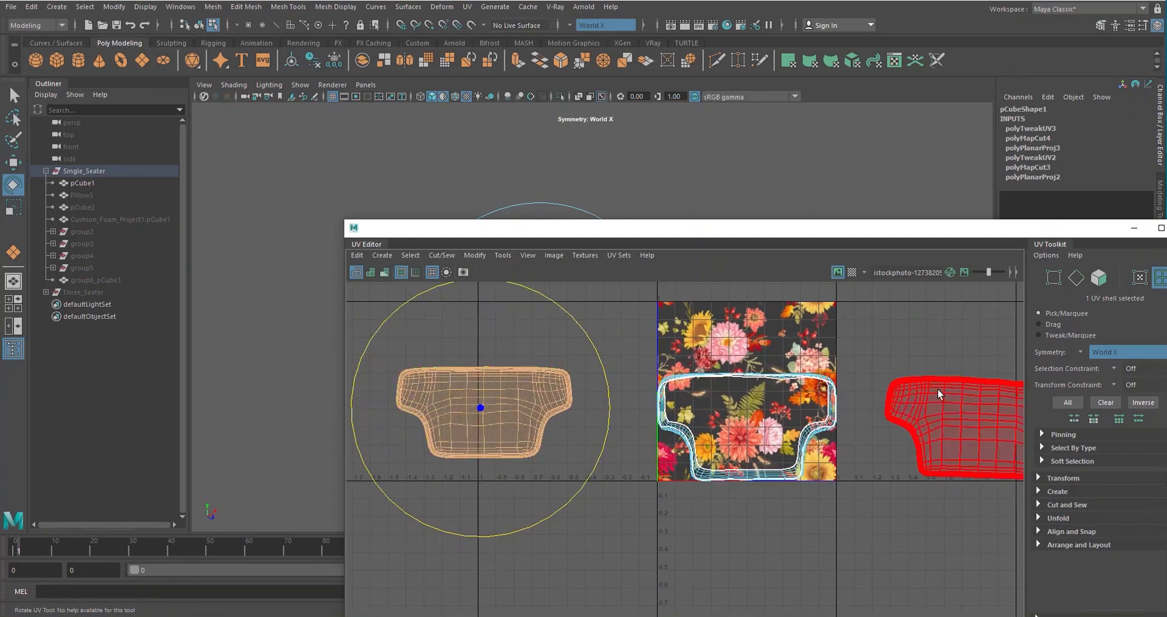
- Straighten the other panel shell with a slight rotation and move it a little closer to the texture tile
alt+middle_drag(937, 394, 636, 396)
click(636, 396)
drag(742, 334, 738, 325)
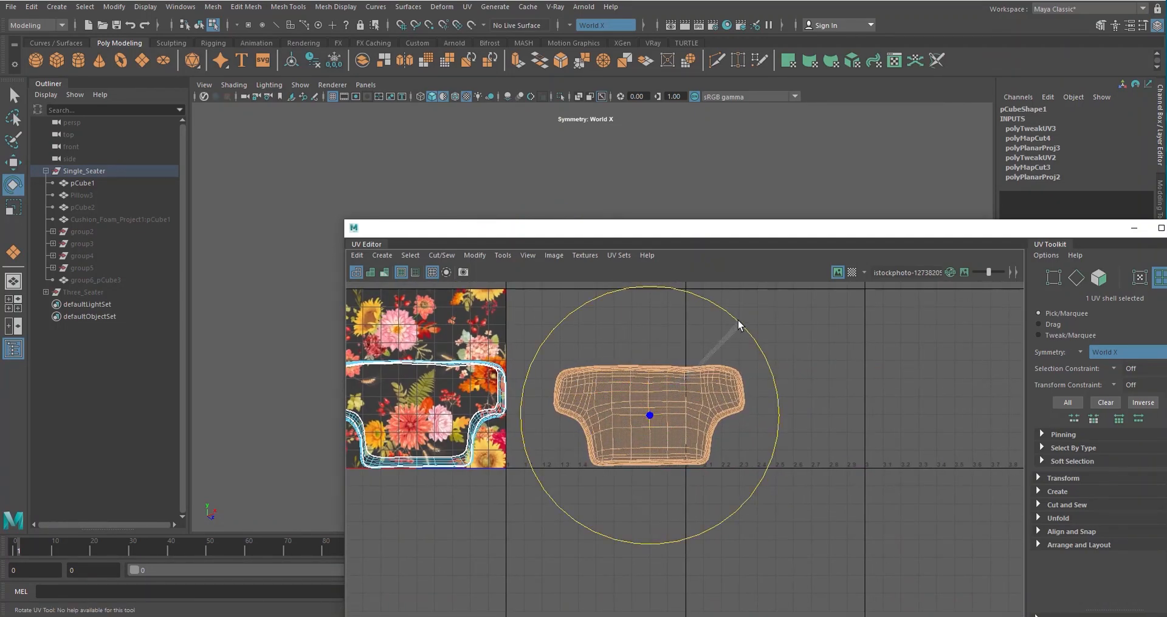
key(w)
drag(648, 415, 628, 410)
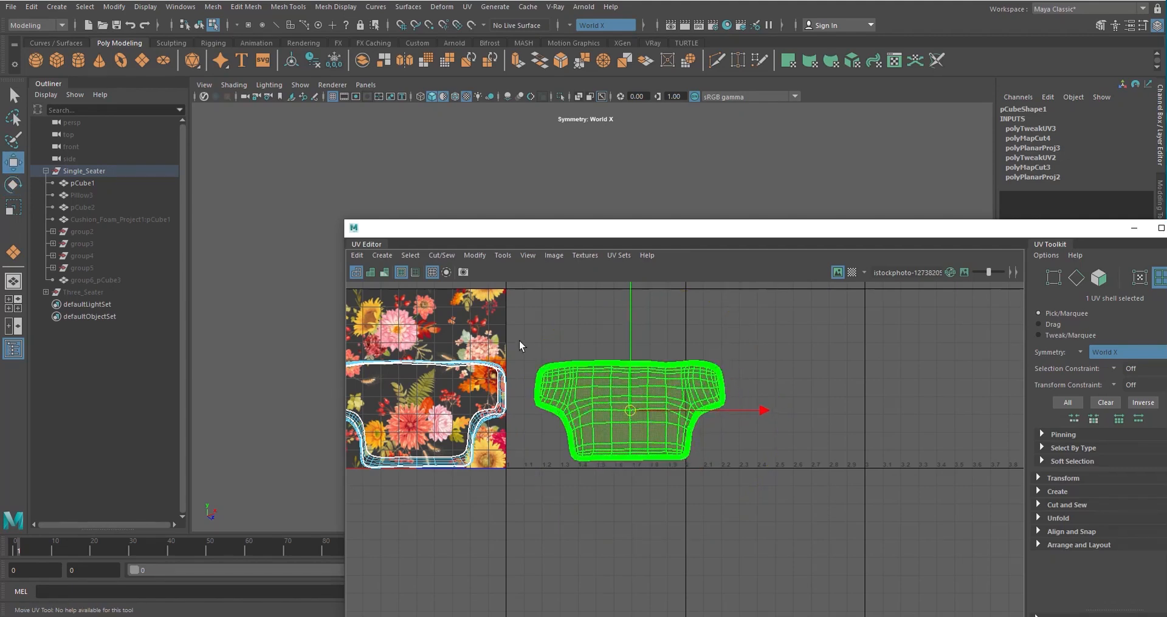
- Unfold the remaining side-band shell on the texture tile and clear the selection
alt+middle_drag(519, 343, 748, 337)
click(645, 385)
shift+right_drag(669, 357, 533, 357)
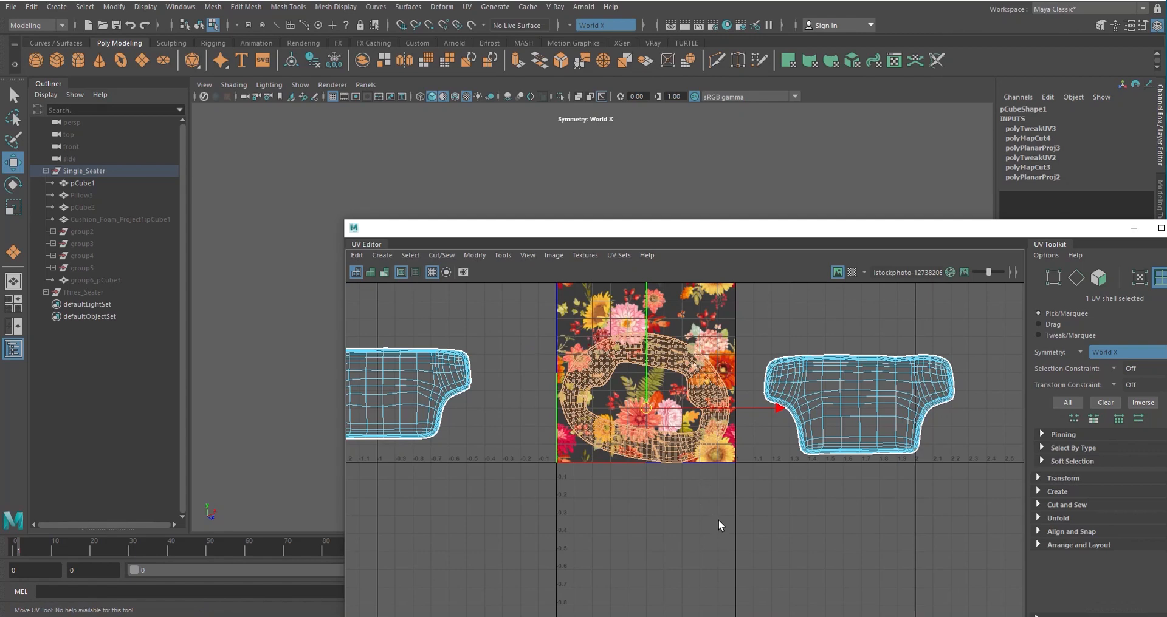
click(576, 311)
drag(593, 243, 530, 463)
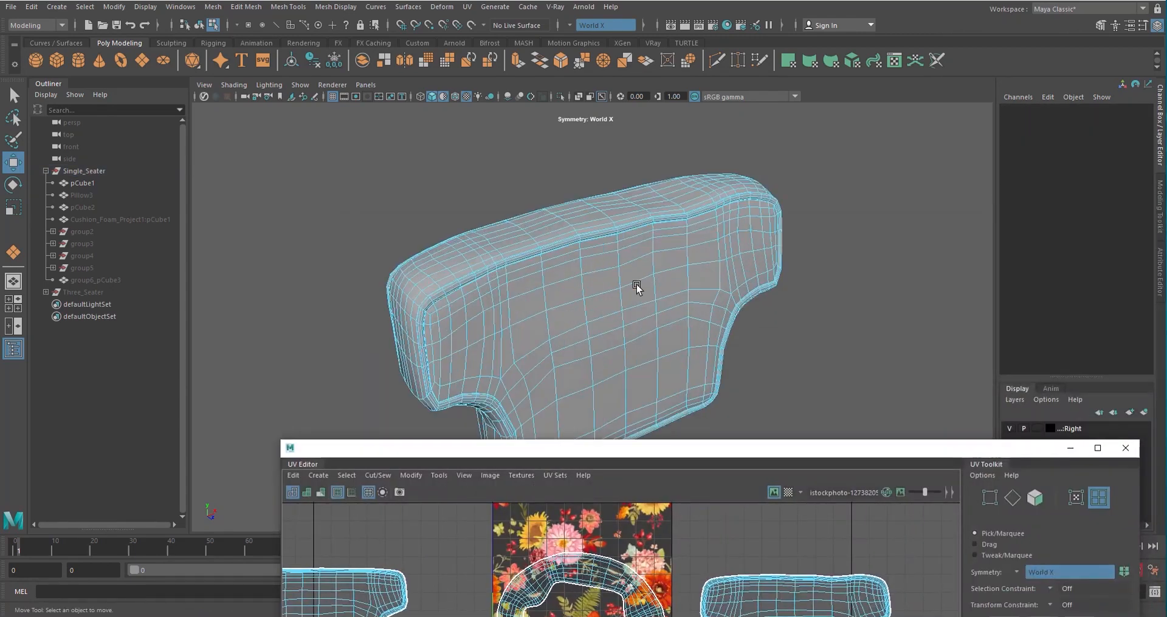
drag(674, 456, 660, 287)
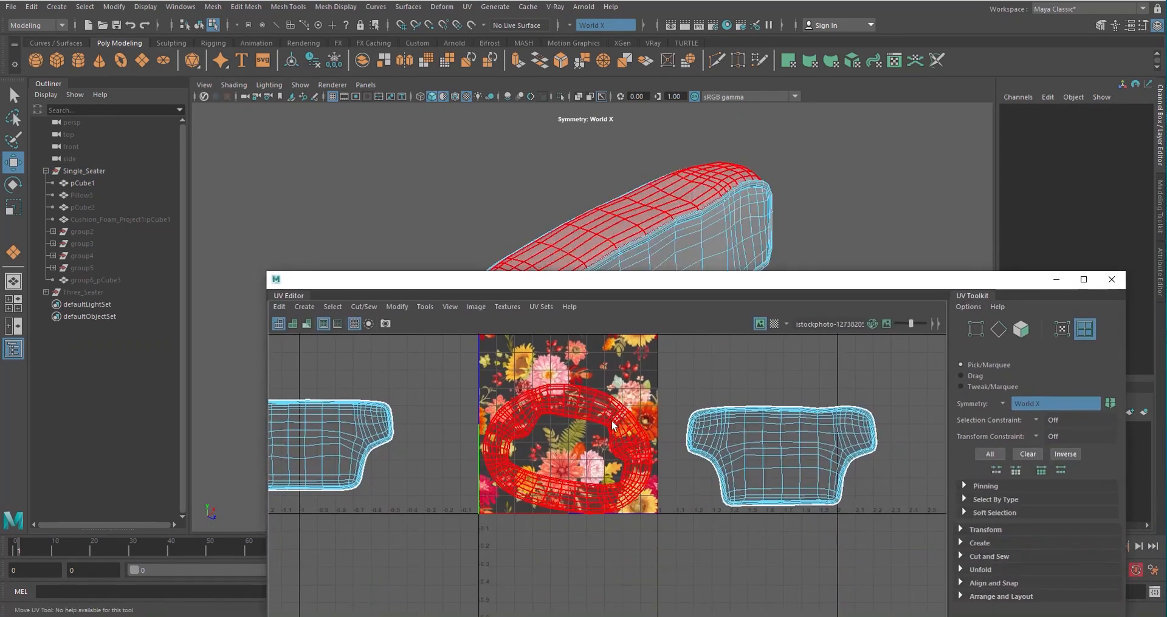
- Select all three UV shells and arrange them inside the texture tile with Layout UV
click(625, 442)
scroll(632, 462, down, 2)
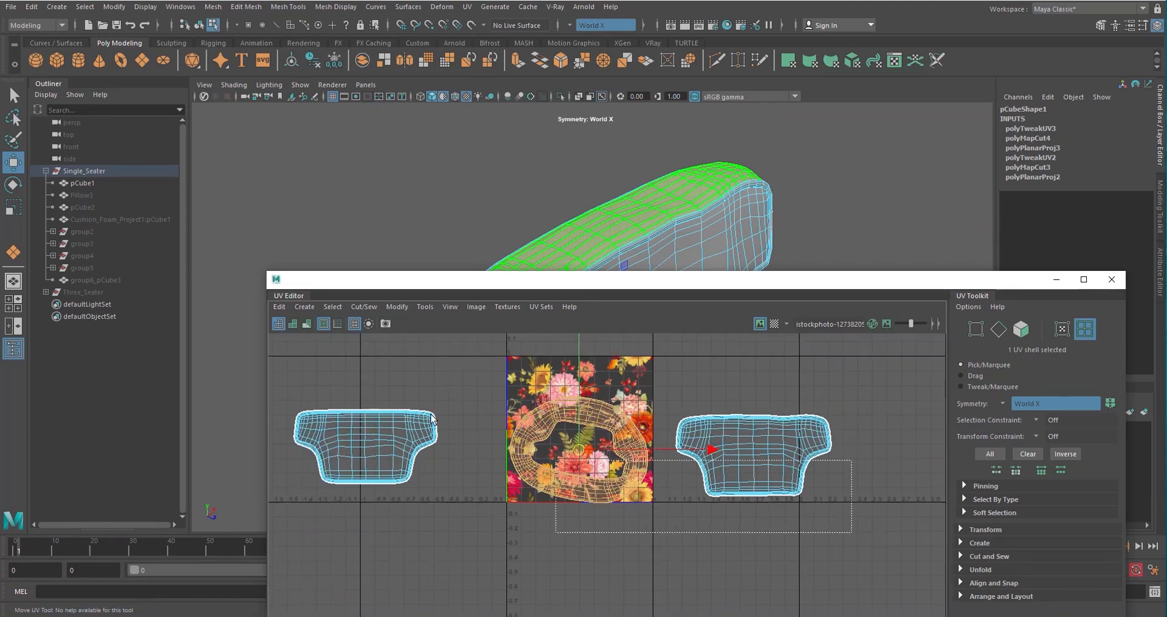
drag(432, 419, 282, 374)
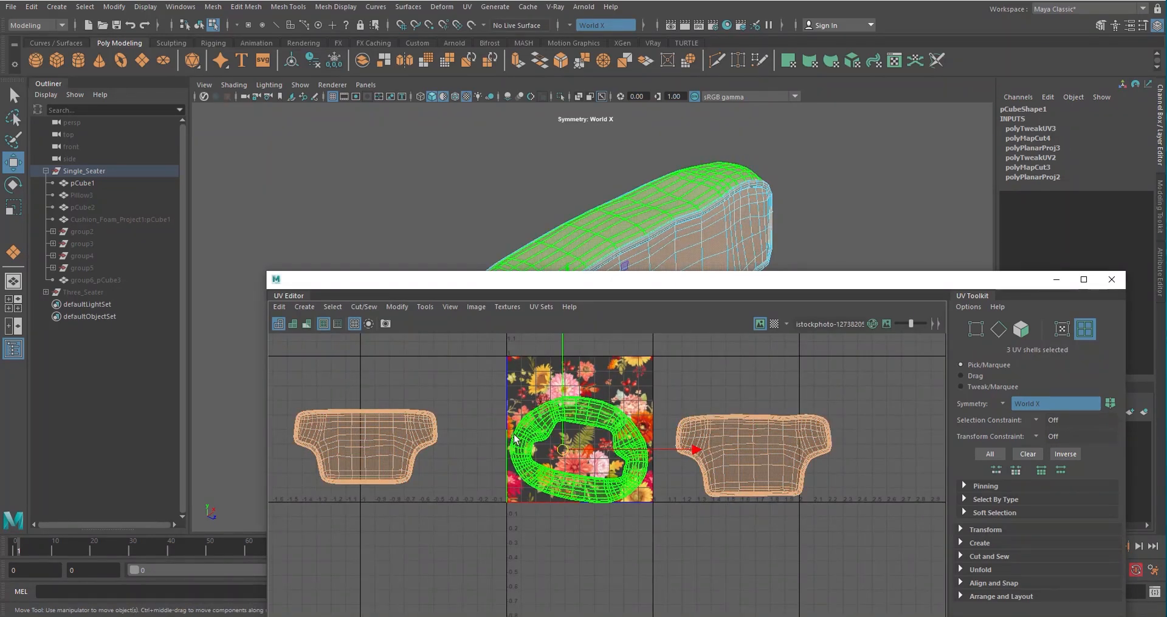
shift+right_click(536, 432)
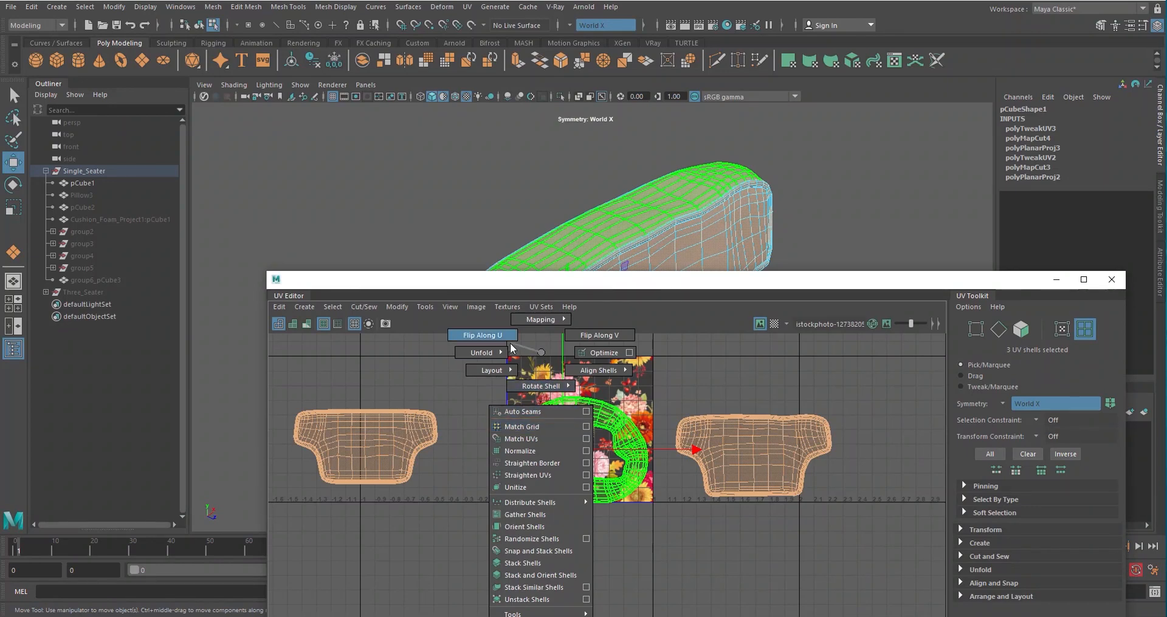
mouse_move(504, 368)
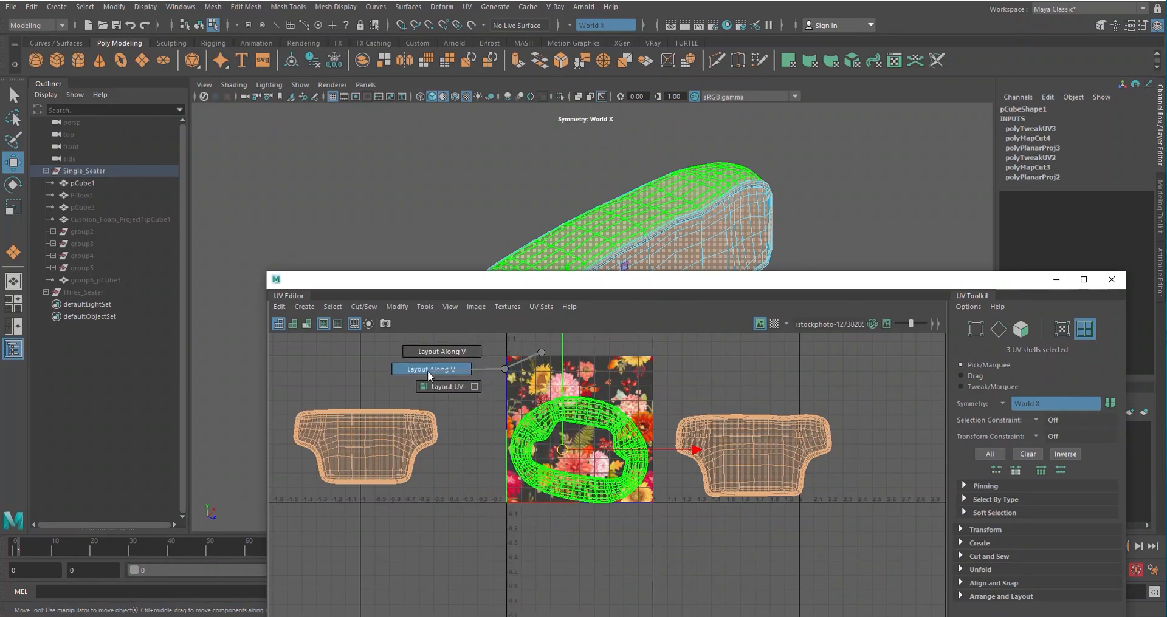
click(451, 384)
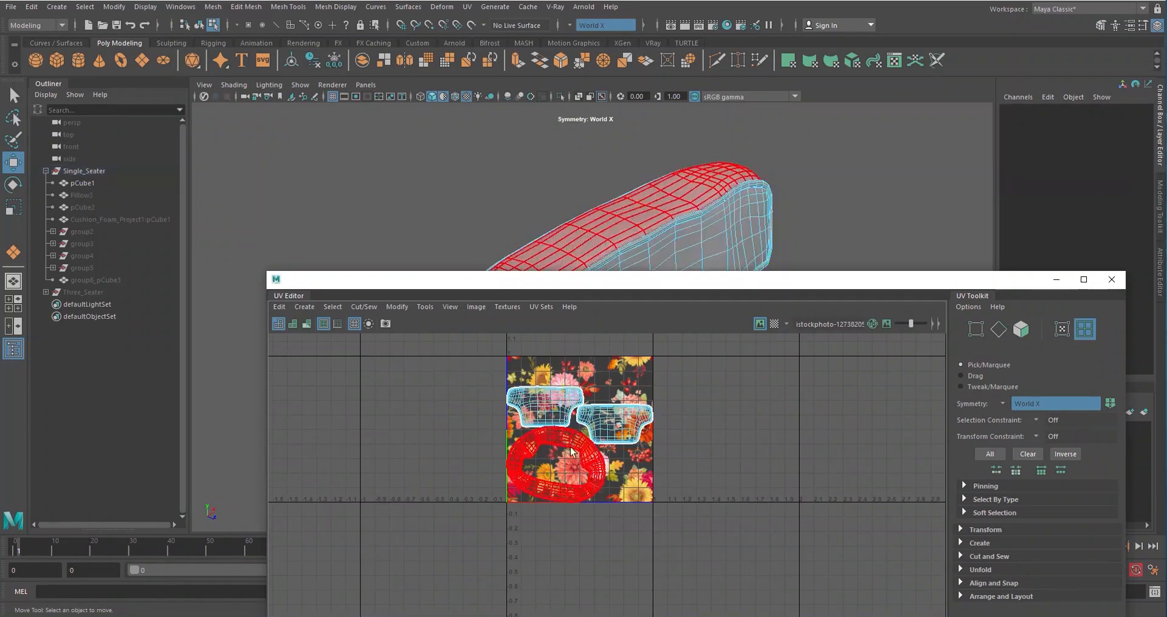
- Scale down the ring-shaped side-band shell uniformly within the texture tile
scroll(514, 371, up, 3)
click(589, 412)
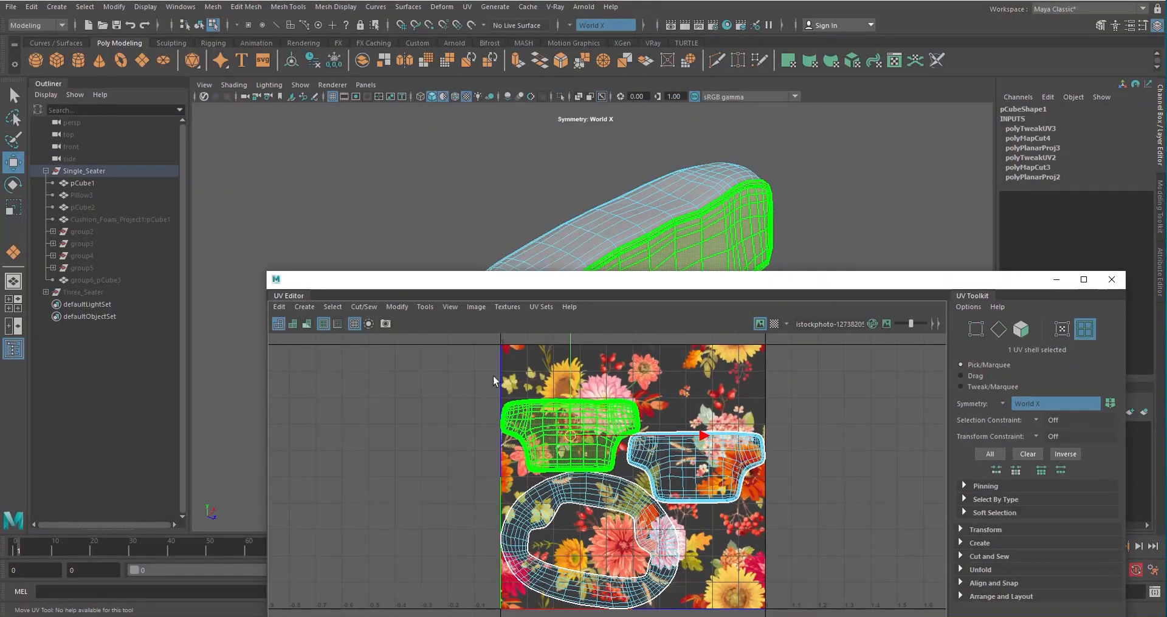
click(672, 488)
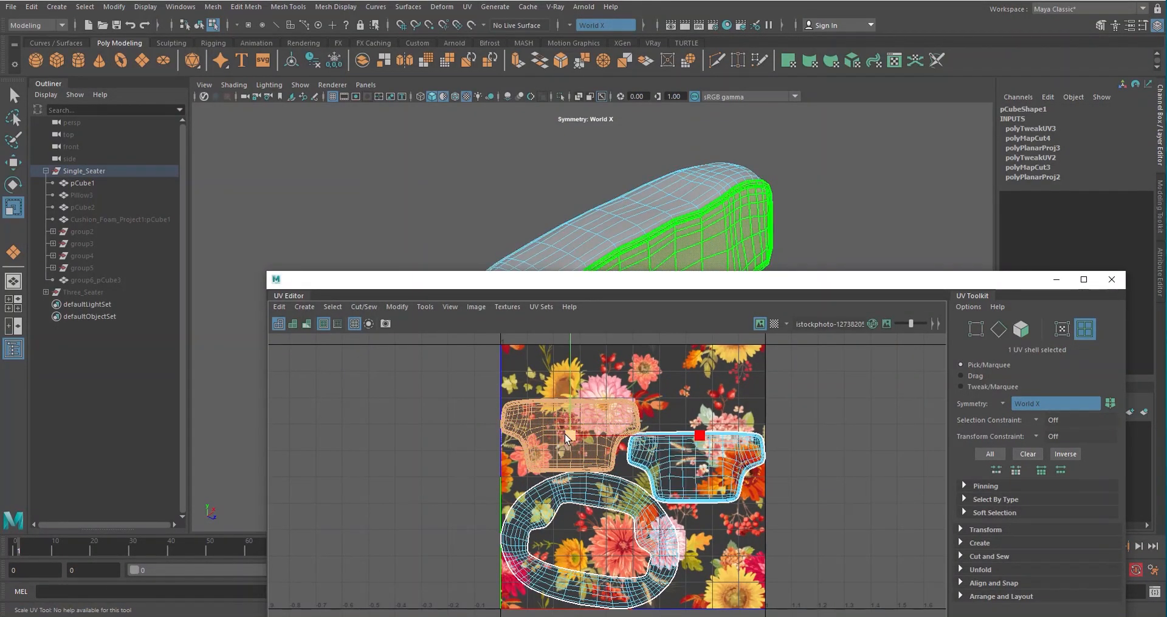
key(r)
alt+middle_drag(598, 567, 613, 483)
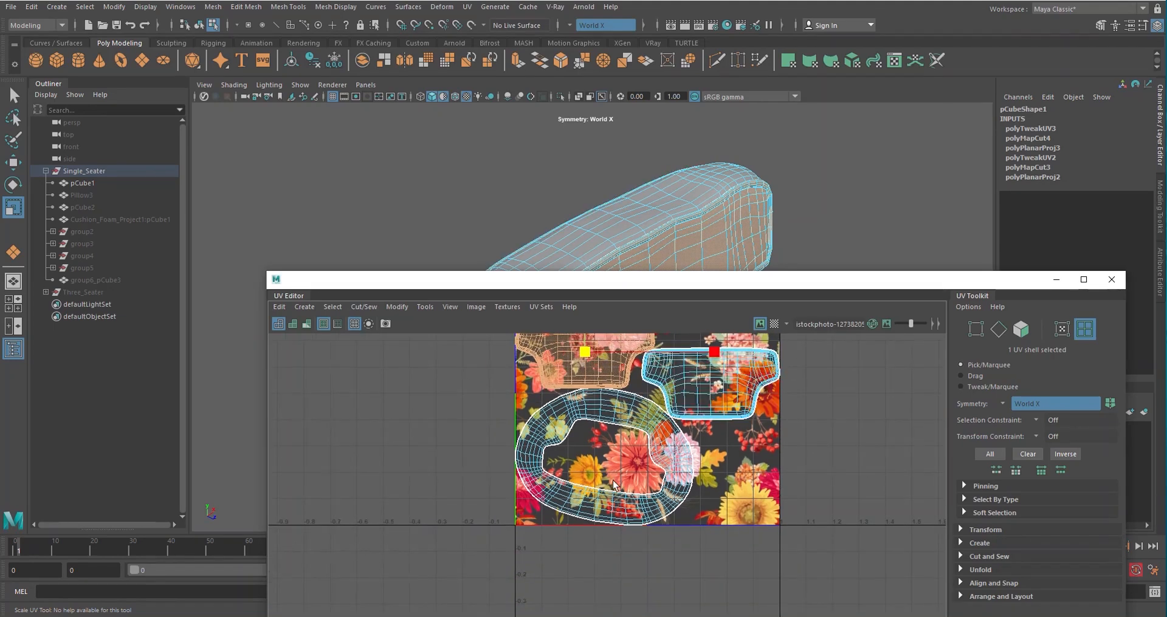
click(603, 403)
drag(606, 461, 575, 466)
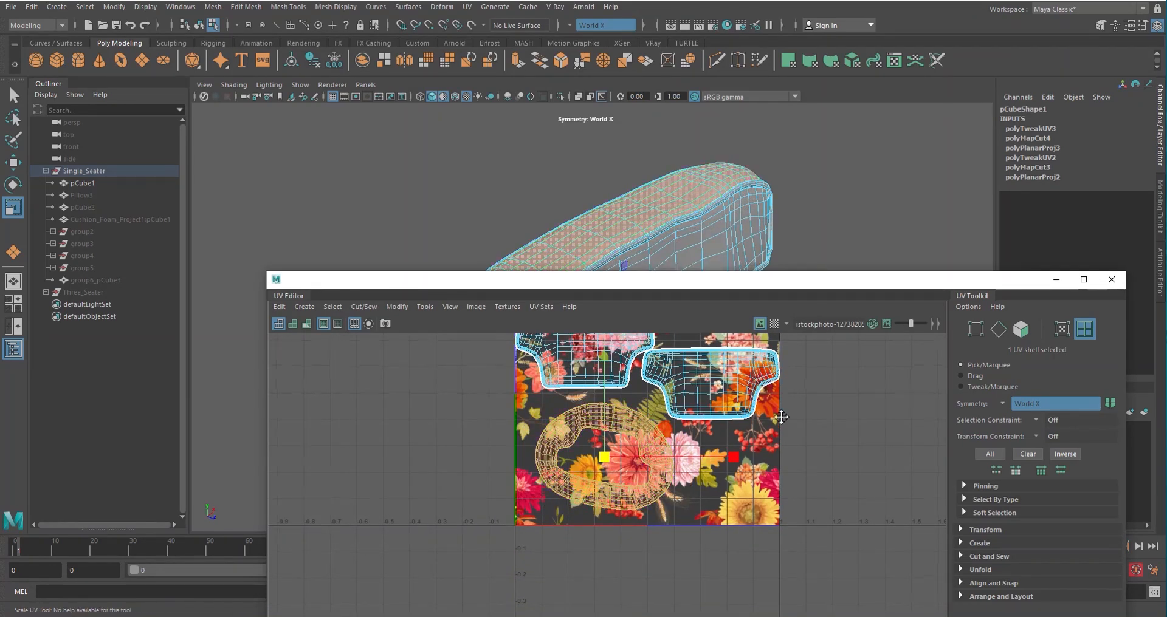
- Move both panel shells upward on the texture tile to leave more space above the ring-shaped shell
alt+middle_drag(781, 416, 784, 531)
click(583, 465)
key(w)
drag(585, 408, 587, 365)
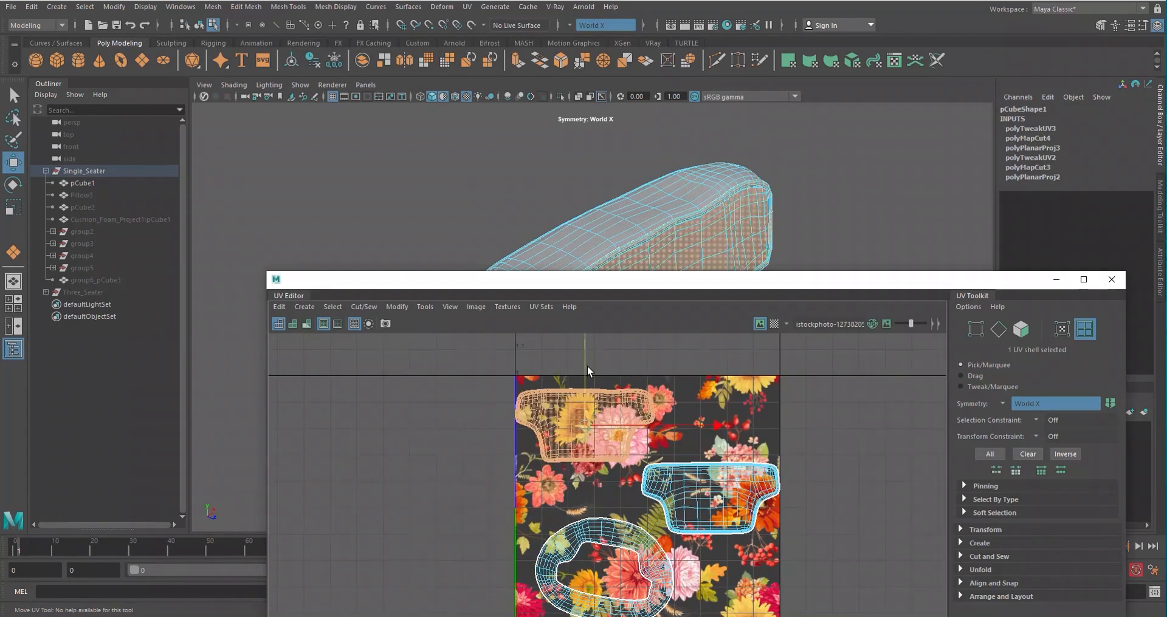
click(684, 488)
drag(708, 405, 710, 373)
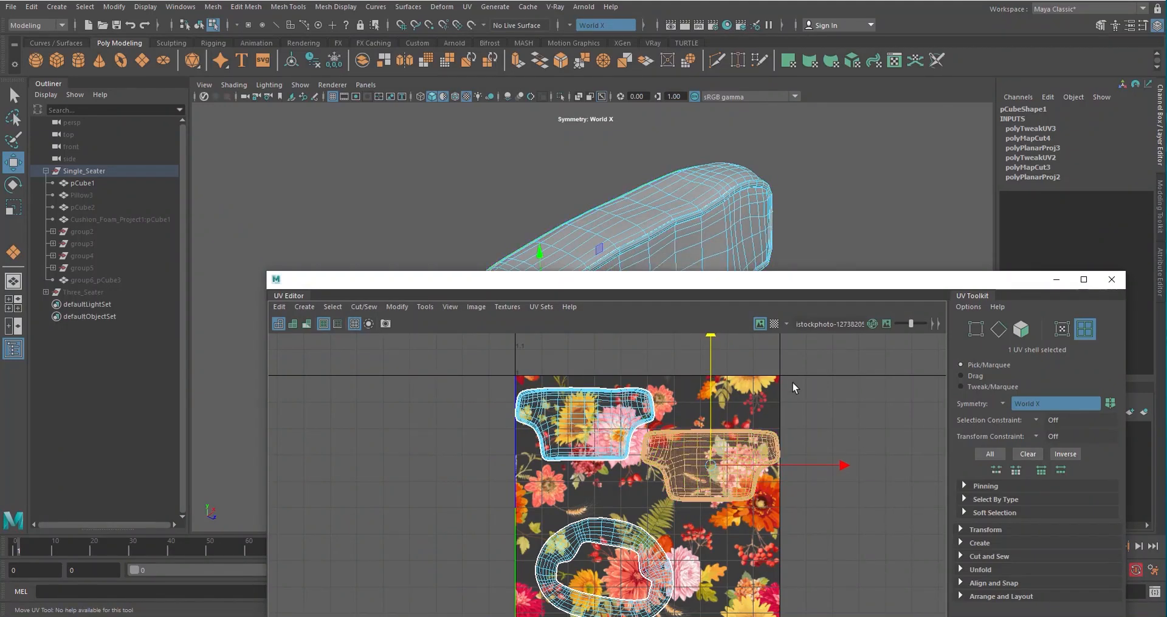
- Move the lower panel shell slightly toward the centre of the texture tile, clear of the tile's edge
click(712, 464)
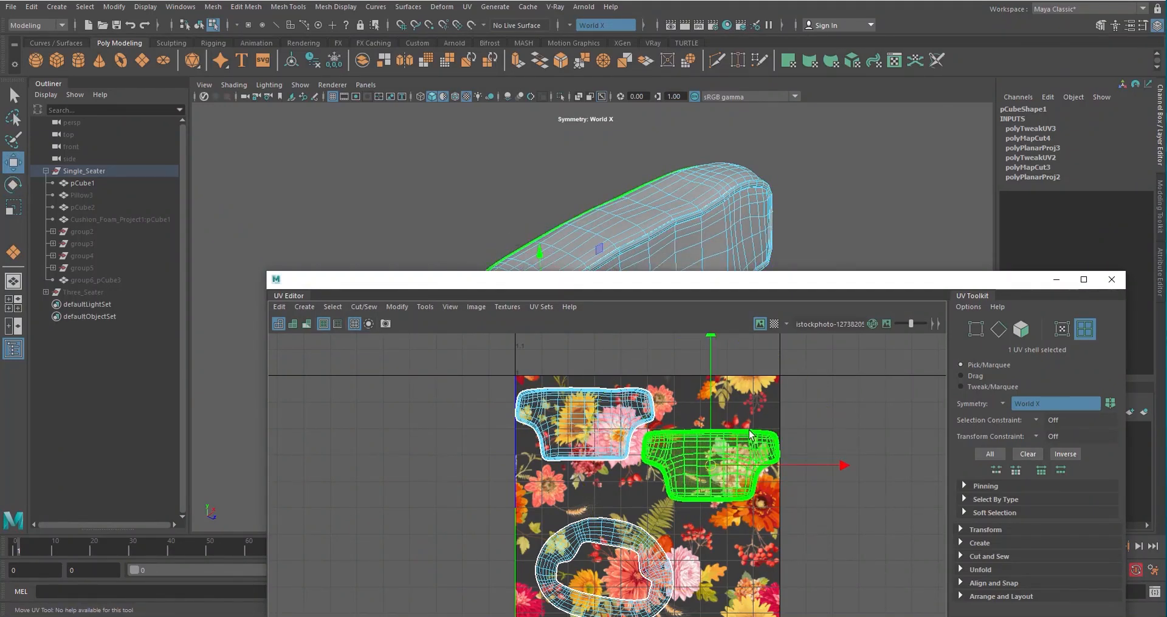
drag(712, 468, 707, 471)
alt+middle_drag(706, 472, 703, 411)
scroll(703, 411, down, 2)
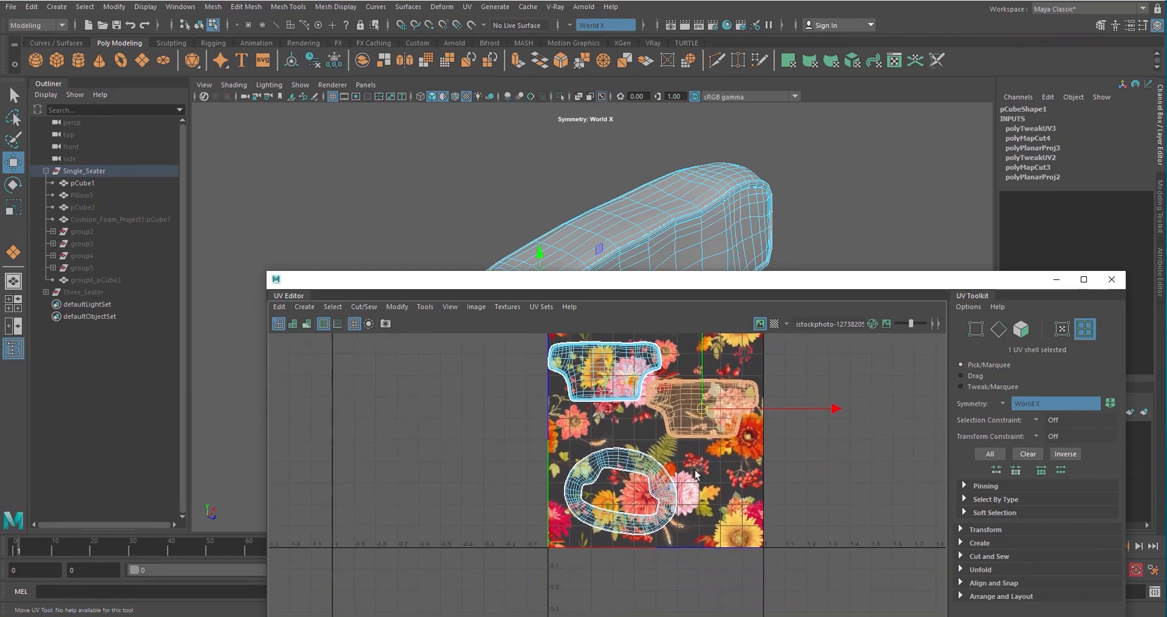
- Rotate the ring-shaped side-band shell slightly to straighten it, then deselect it
click(672, 507)
key(e)
drag(717, 409, 697, 397)
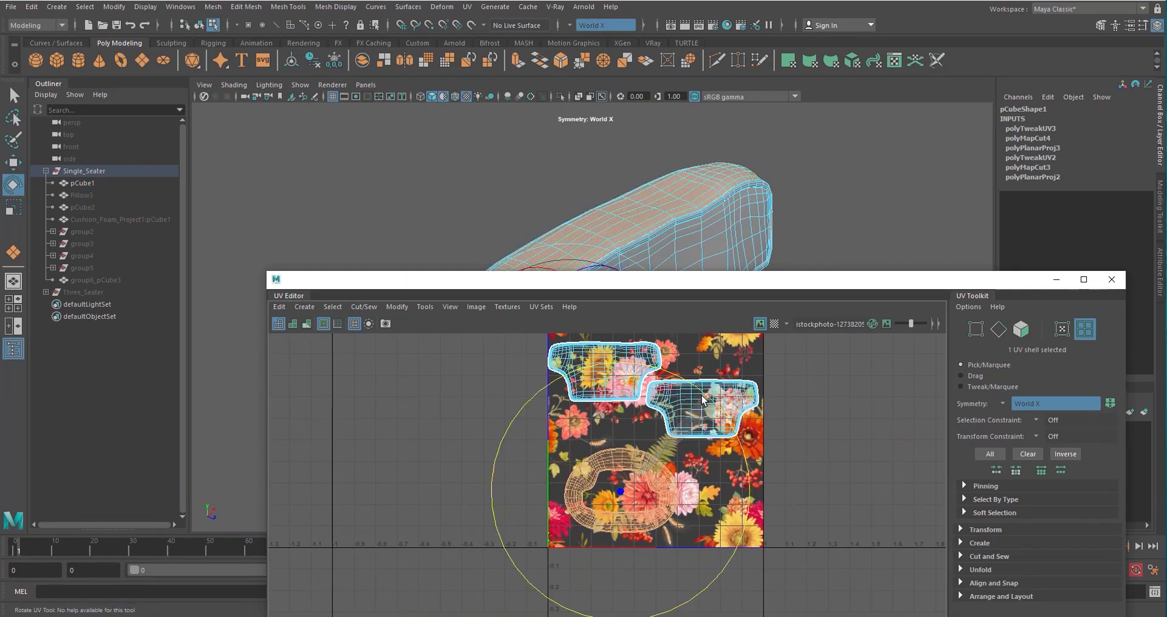
click(836, 406)
alt+middle_drag(715, 360, 693, 414)
scroll(693, 413, up, 2)
- Scale up the two panel shells together uniformly and clear the selection
click(710, 437)
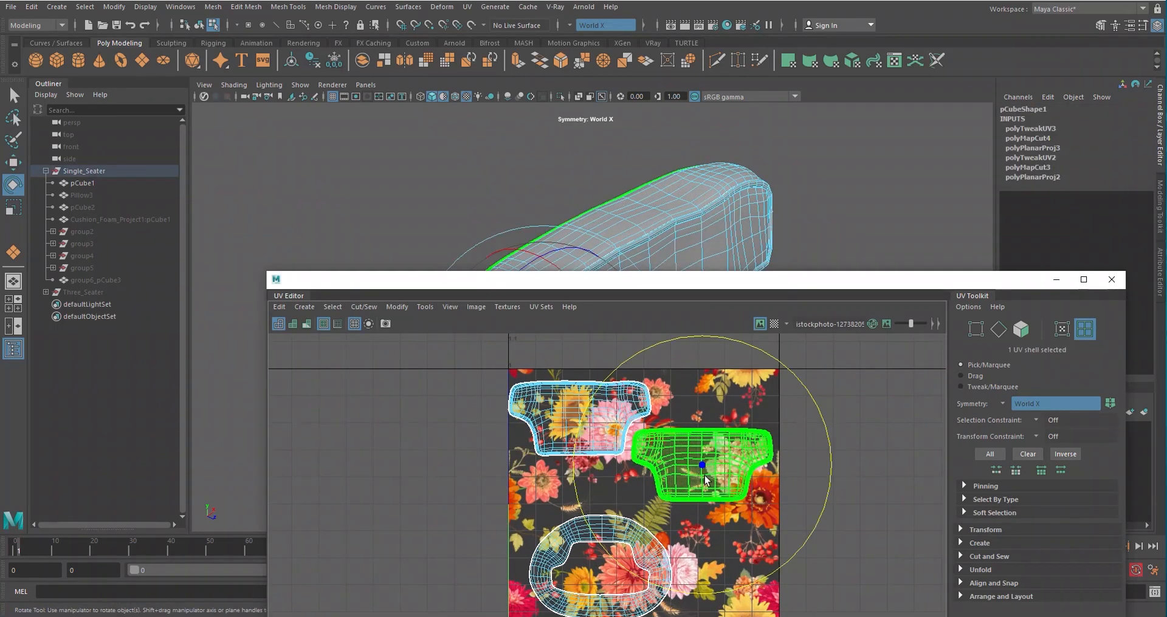
key(w)
shift+click(577, 419)
key(r)
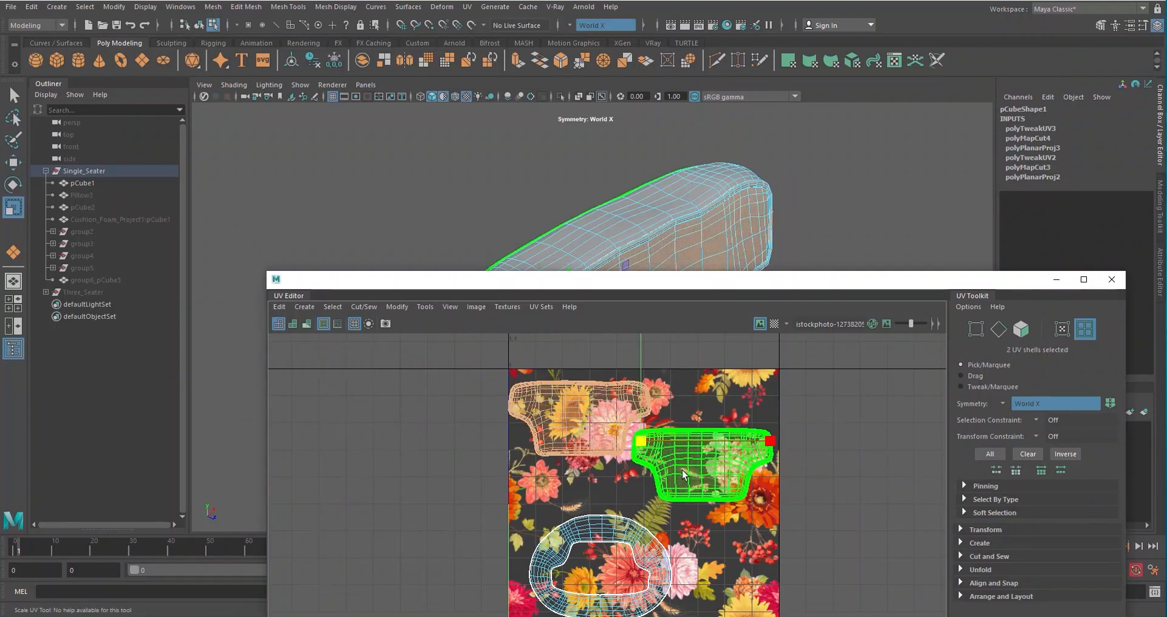
mouse_move(642, 441)
mouse_down()
mouse_move(669, 439)
mouse_move(661, 434)
mouse_up()
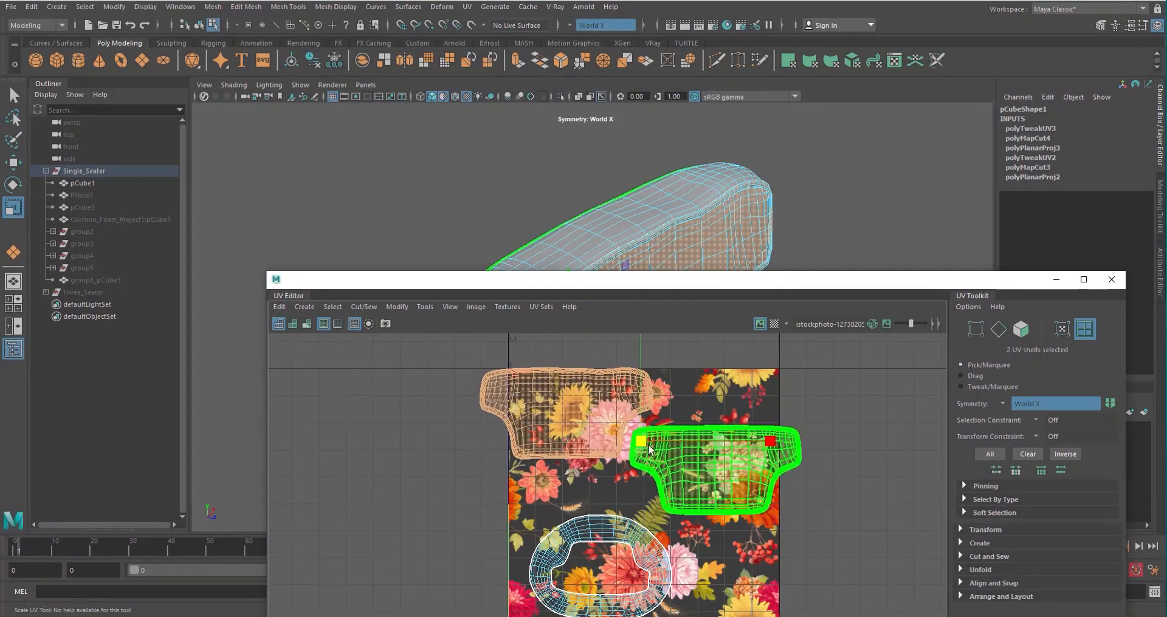
click(847, 443)
- Move the upper panel shell back inside the tile, the other panel shell downward, and the ring-shaped shell toward the tile's lower-left corner
click(570, 412)
key(w)
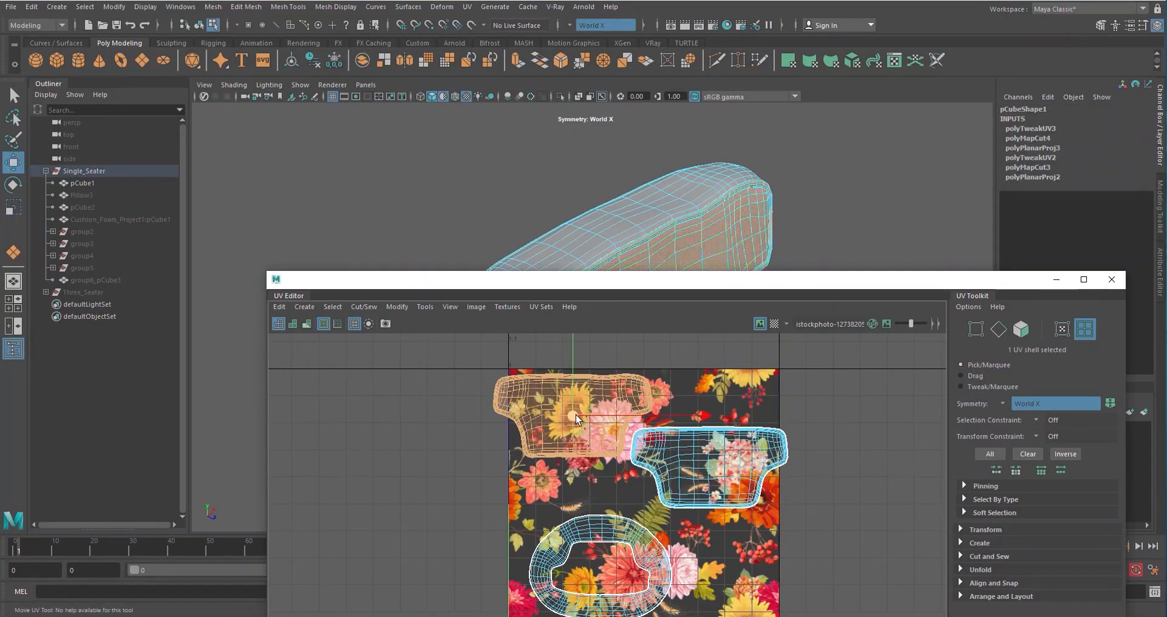
drag(575, 417, 595, 416)
alt+middle_drag(812, 504, 789, 472)
scroll(789, 471, down, 1)
click(676, 432)
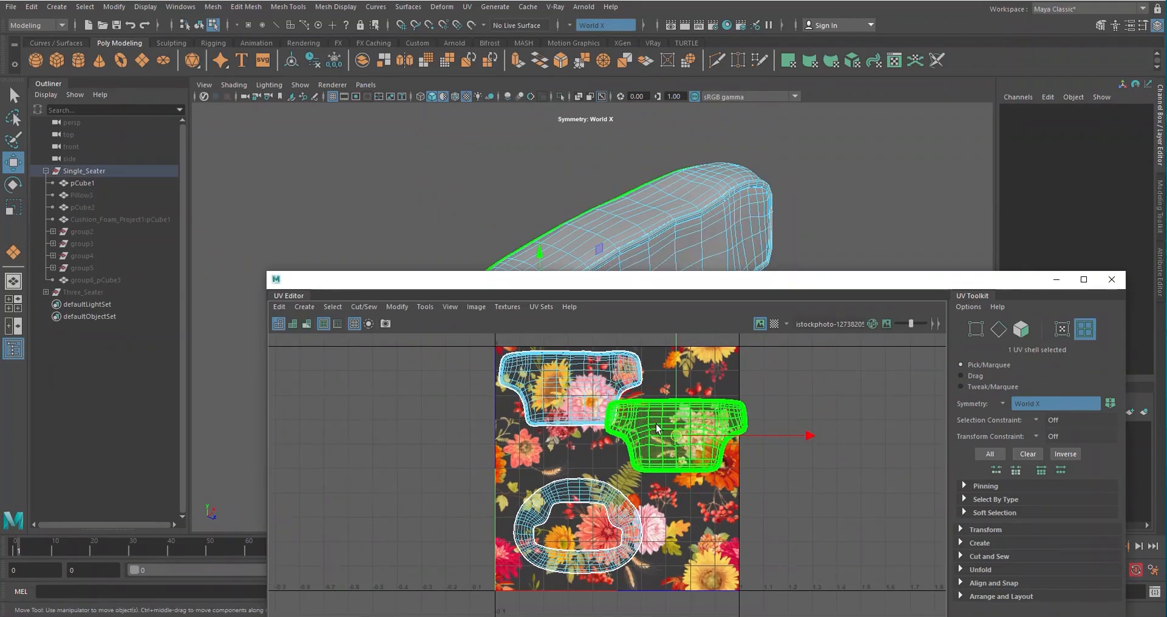
drag(681, 433, 677, 465)
alt+middle_drag(780, 483, 799, 459)
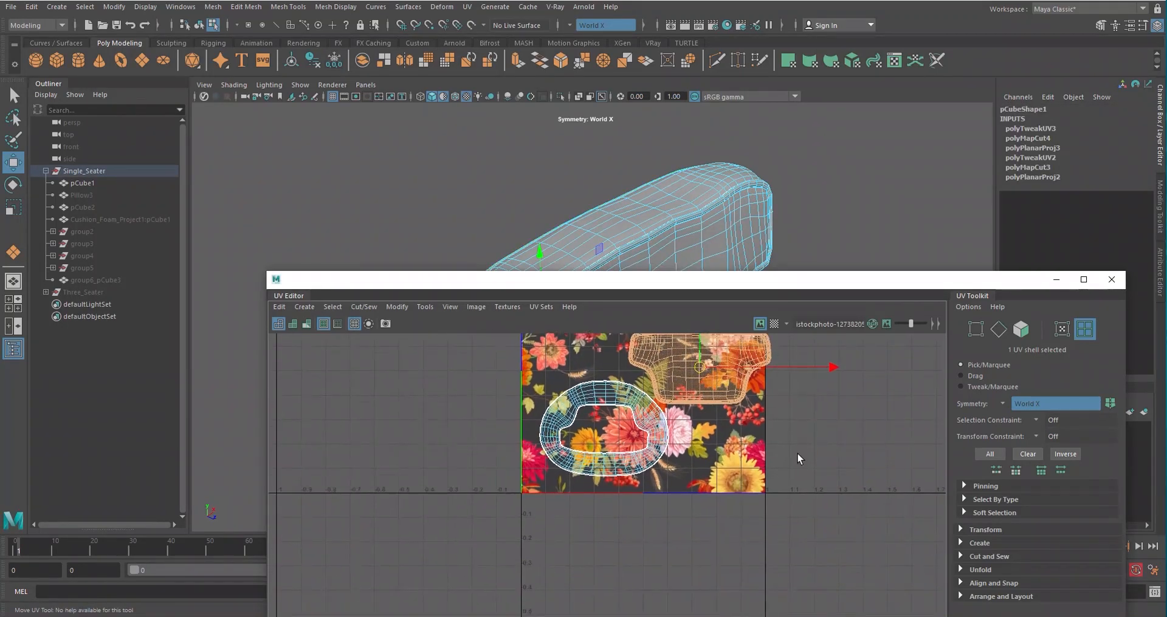
click(625, 451)
mouse_move(607, 430)
mouse_down()
mouse_move(584, 447)
mouse_move(594, 446)
mouse_up()
- Show the floral texture on the backrest in the viewport, return to object mode and deselect the mesh
drag(878, 278, 760, 365)
click(455, 97)
alt+drag(639, 259, 713, 254)
right_drag(764, 200, 825, 183)
click(887, 229)
- Examine the floral texture along the backrest's side band and the seams in its rim grooves
alt+drag(659, 214, 675, 271)
scroll(638, 219, up, 5)
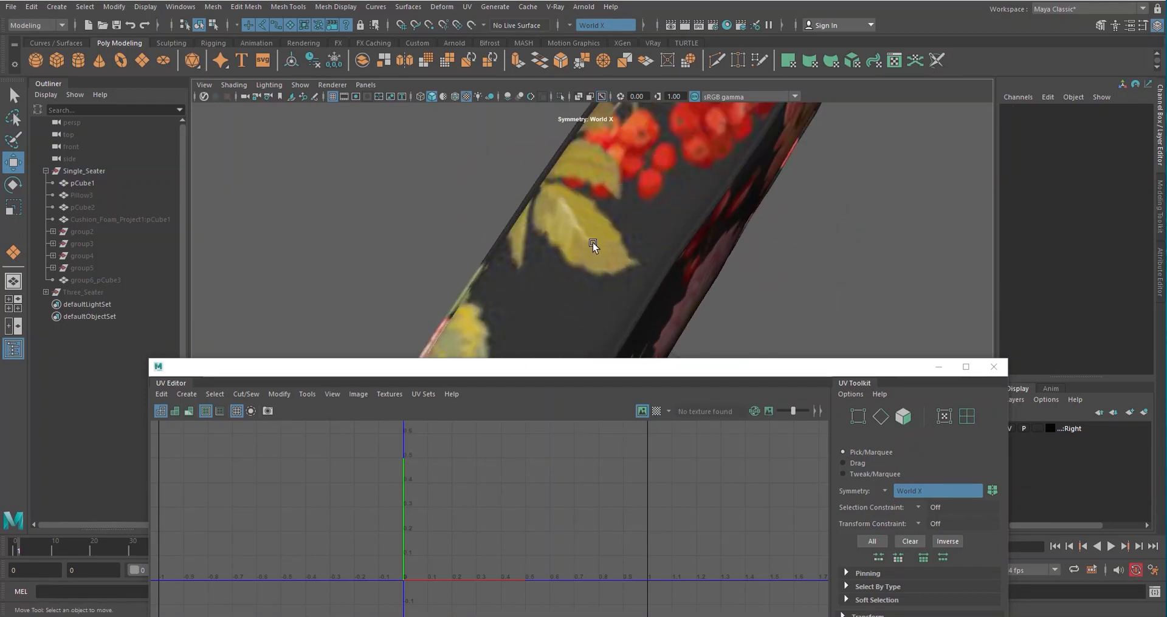
alt+drag(592, 243, 640, 270)
scroll(589, 267, up, 5)
scroll(588, 267, up, 3)
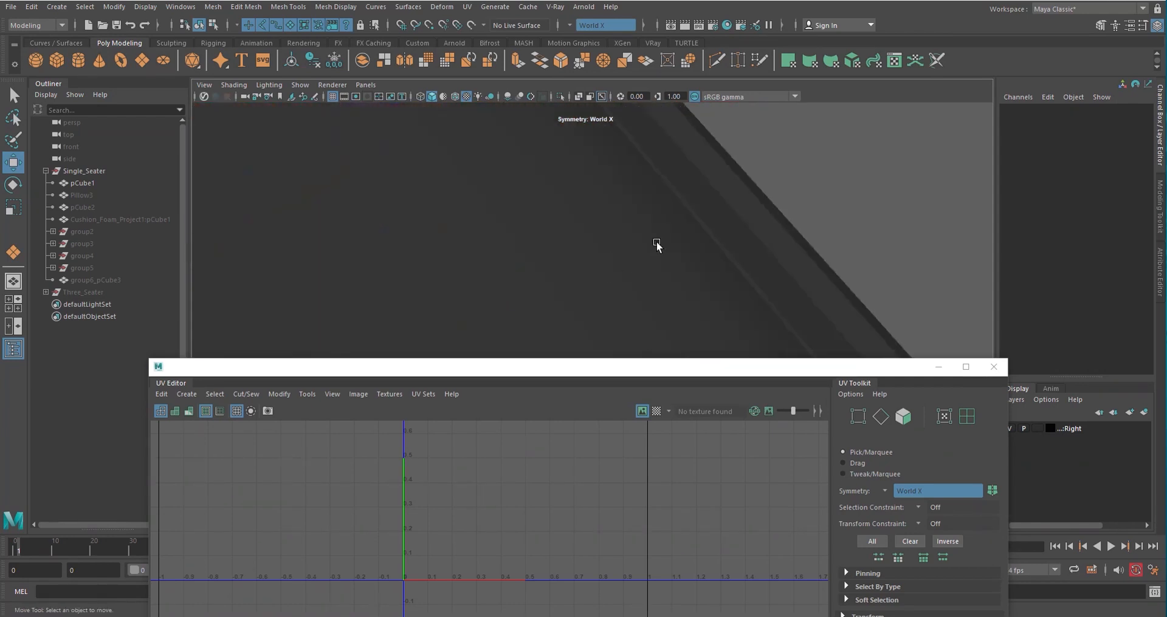
scroll(675, 241, down, 8)
alt+drag(528, 298, 530, 225)
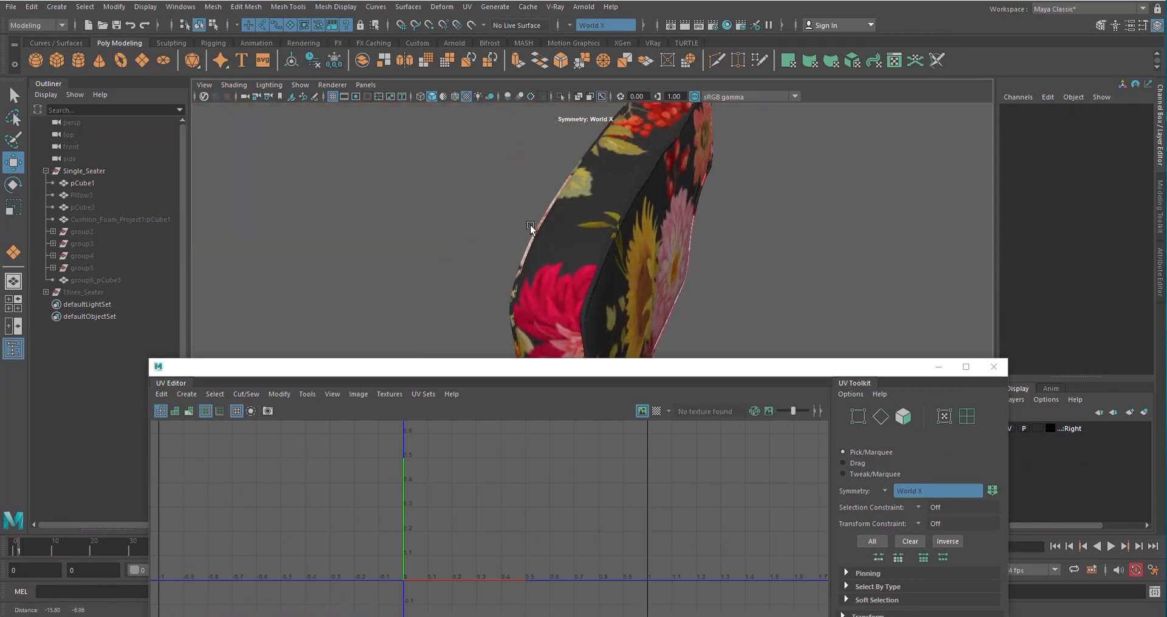
scroll(473, 204, up, 5)
alt+drag(473, 202, 497, 210)
alt+drag(453, 241, 639, 205)
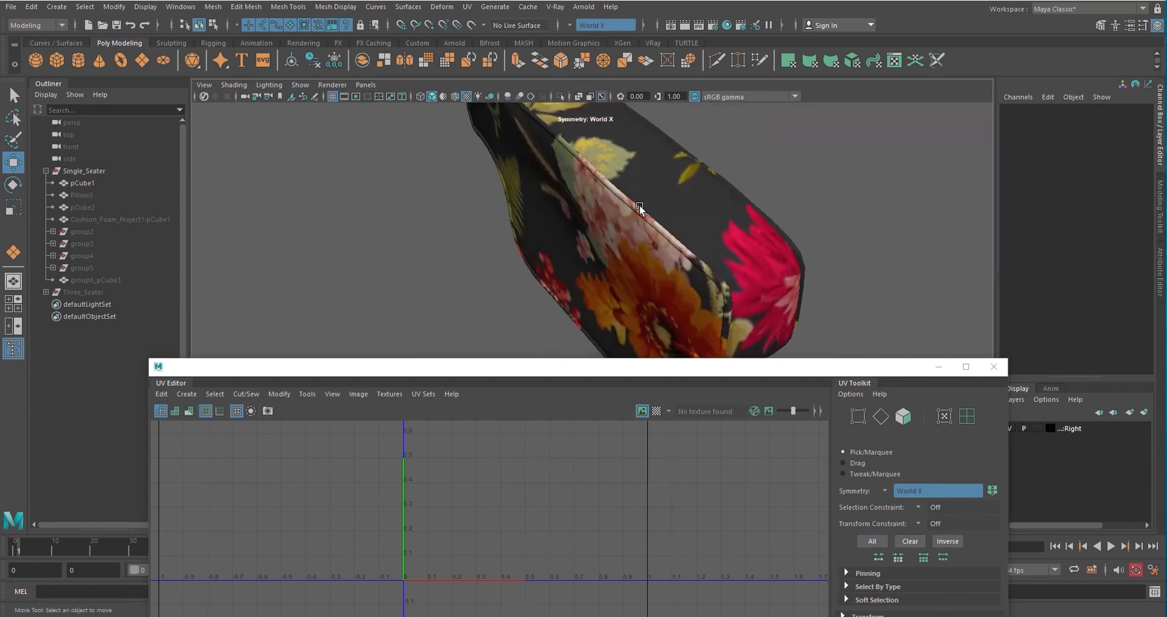
- Set the floral texture's Repeat UV to 5 by 5 through the backrest material's color file, then deselect the backrest
click(641, 202)
alt+drag(753, 218, 635, 183)
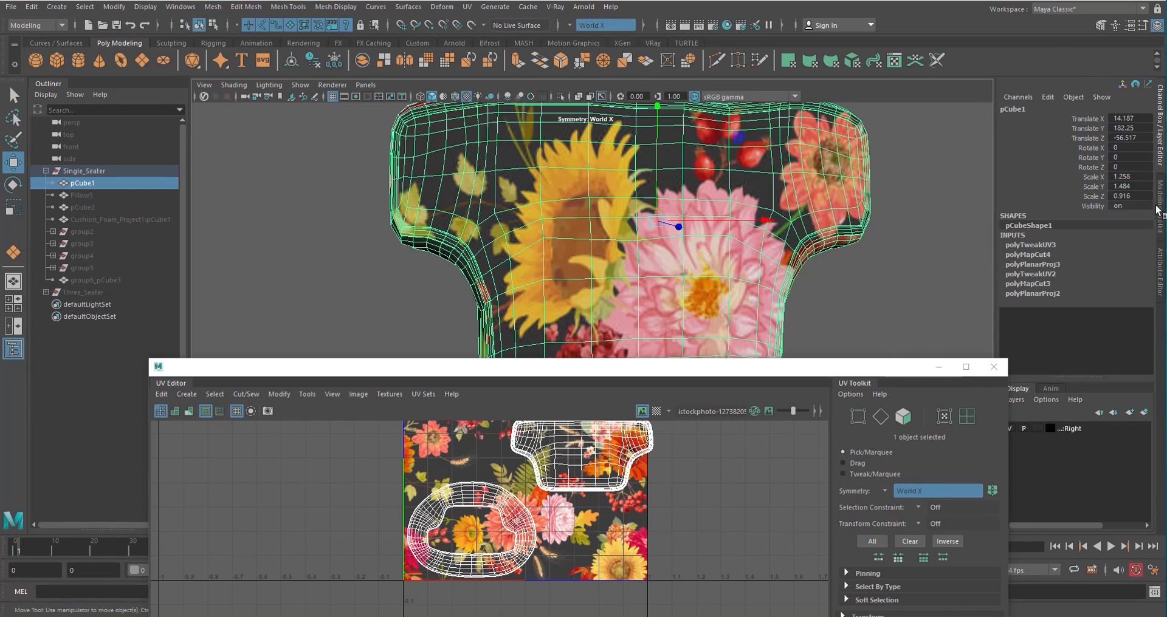
click(1161, 267)
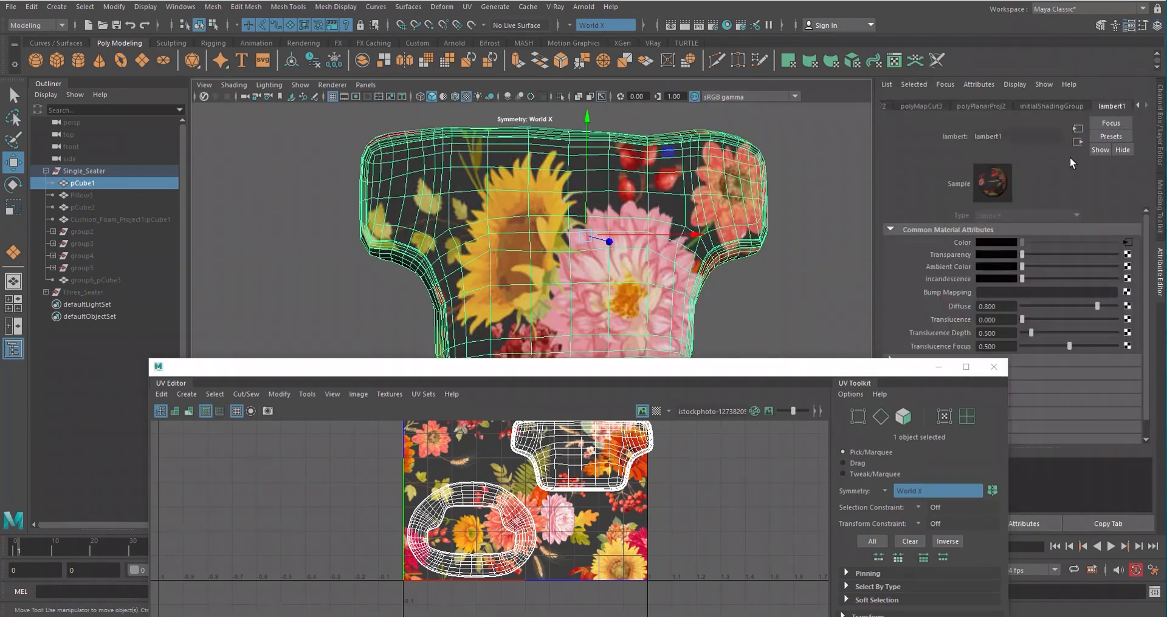
click(1127, 242)
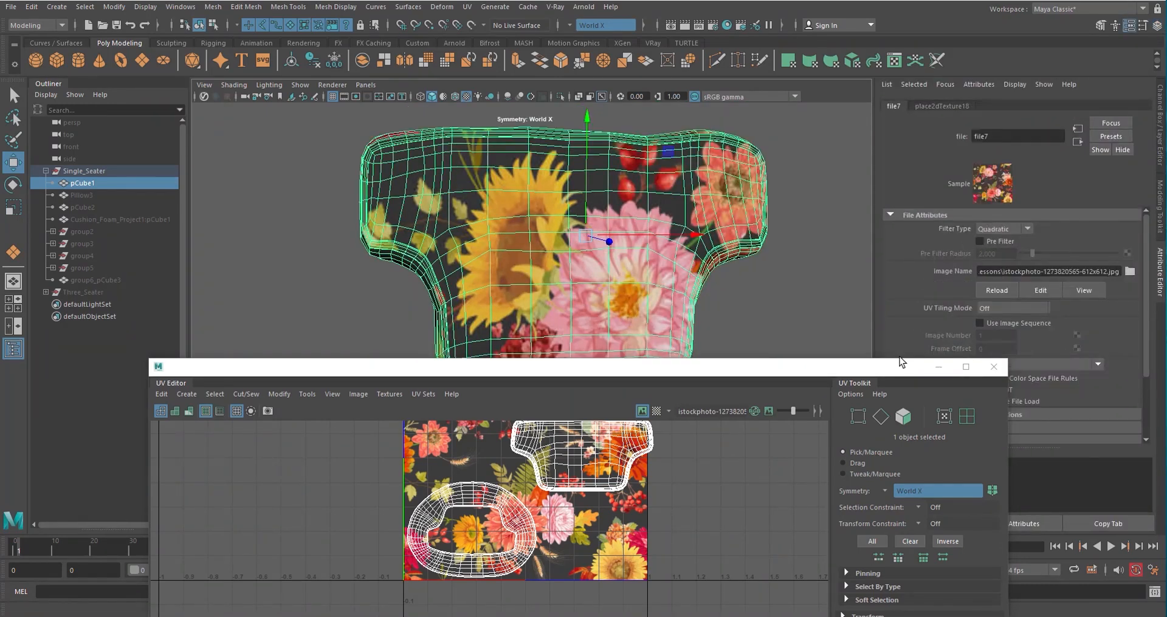
drag(901, 363, 757, 338)
click(939, 104)
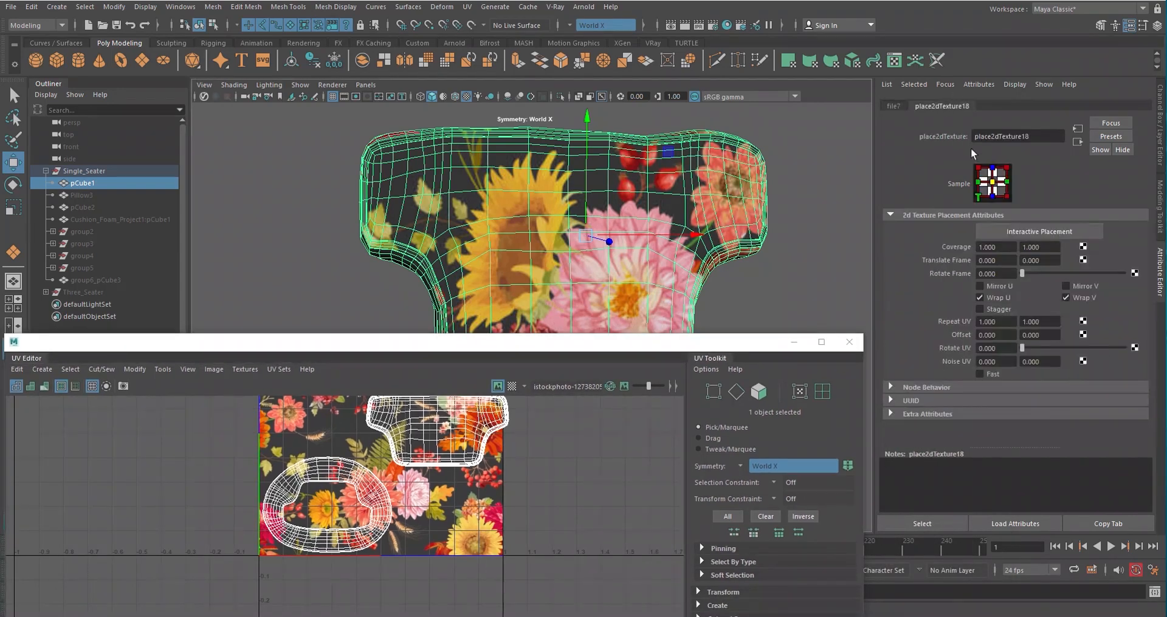
text(5)
key(Tab)
text(5)
key(Return)
click(782, 277)
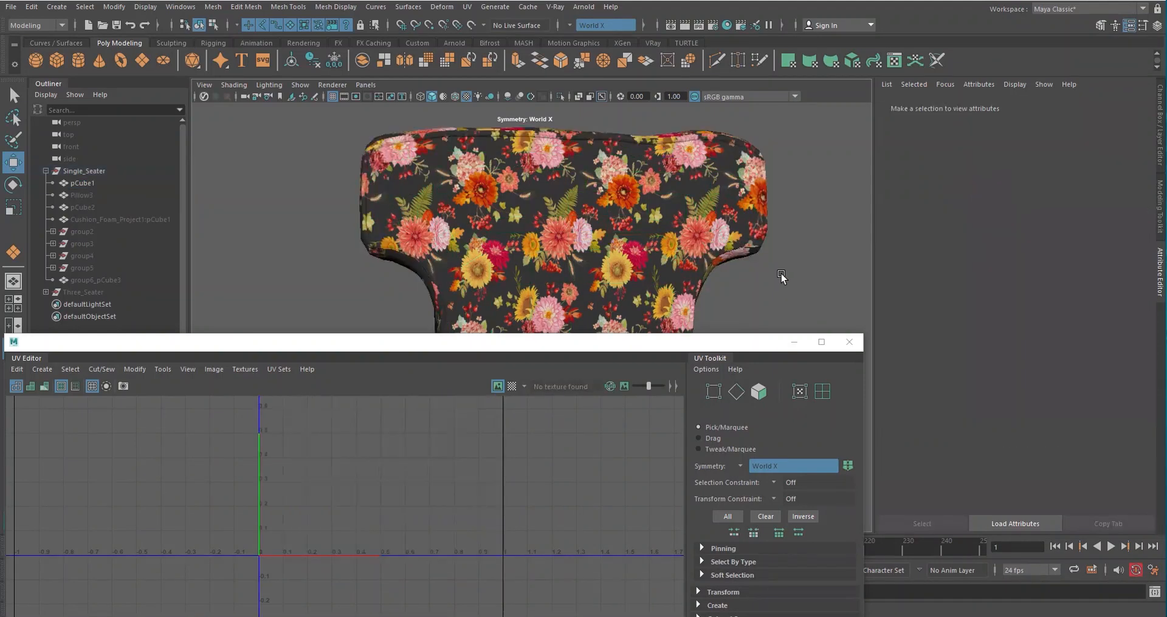
- Examine the repeated floral pattern on the backrest's side band, edges and front panel for seams and stretching
mouse_move(654, 266)
alt+mouse_down()
mouse_move(717, 286)
mouse_move(643, 291)
mouse_move(647, 248)
alt+mouse_up()
scroll(642, 286, up, 5)
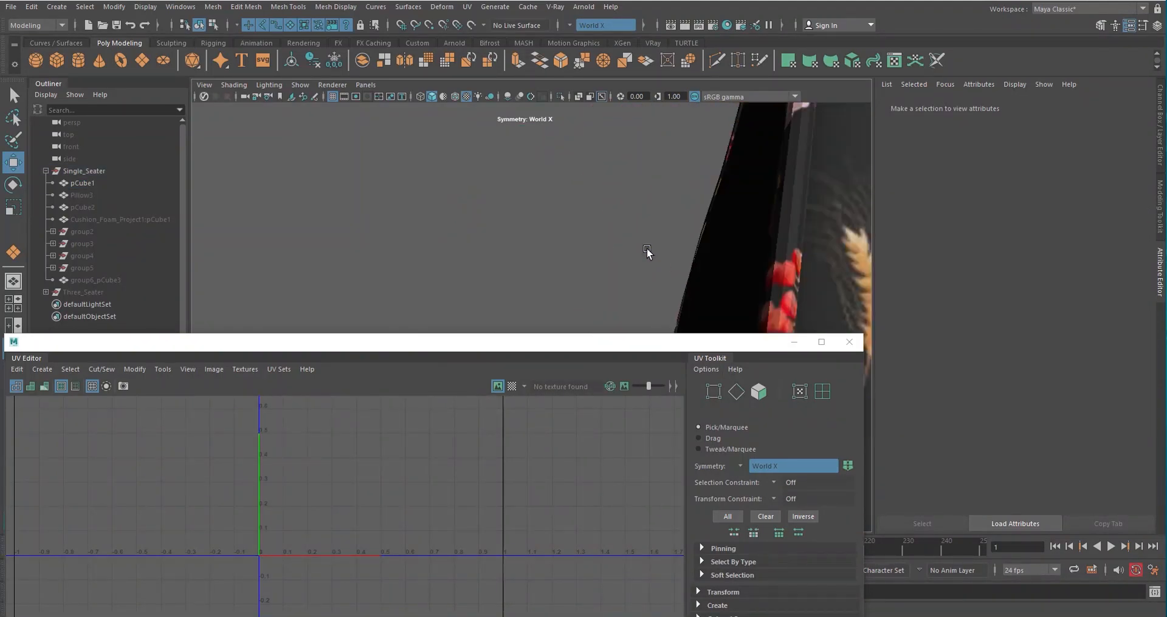
alt+drag(714, 200, 580, 226)
alt+drag(563, 178, 672, 175)
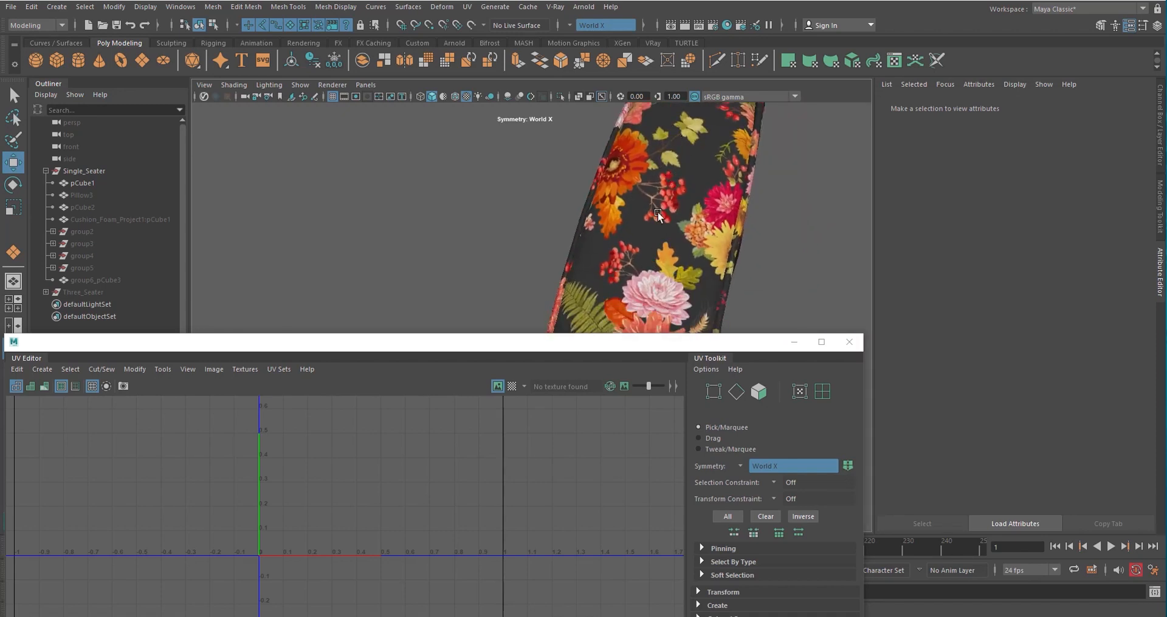
alt+drag(653, 218, 545, 223)
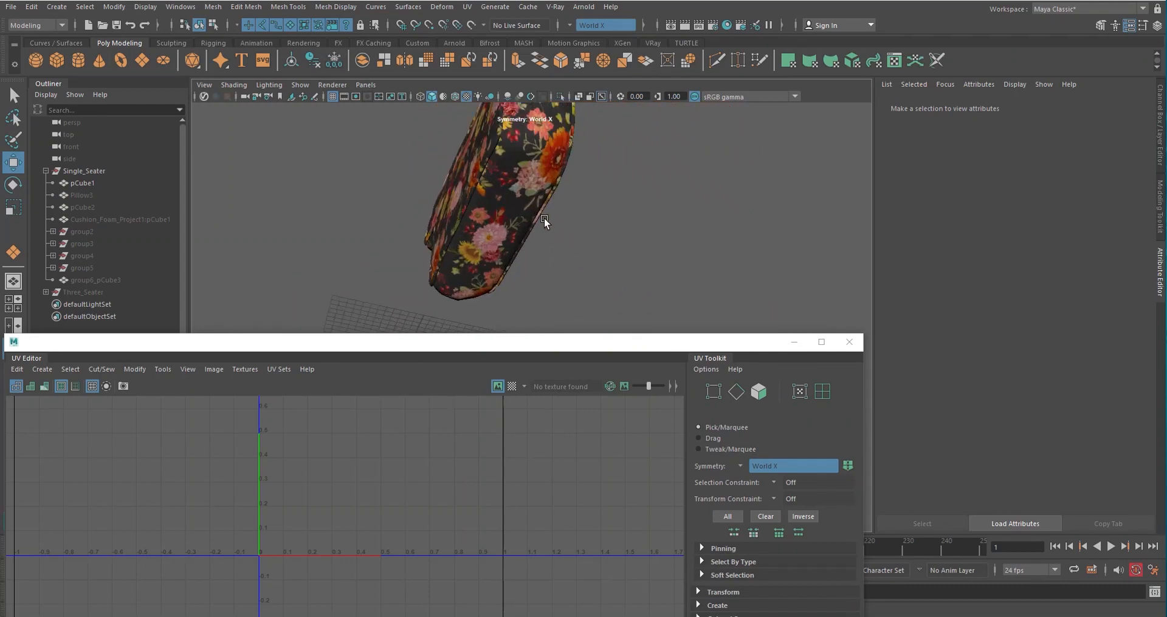
alt+right_drag(545, 223, 624, 292)
alt+drag(626, 178, 616, 206)
alt+drag(623, 217, 602, 302)
- Close the UV Editor, frame the whole backrest in the viewport and select it
drag(491, 347, 564, 324)
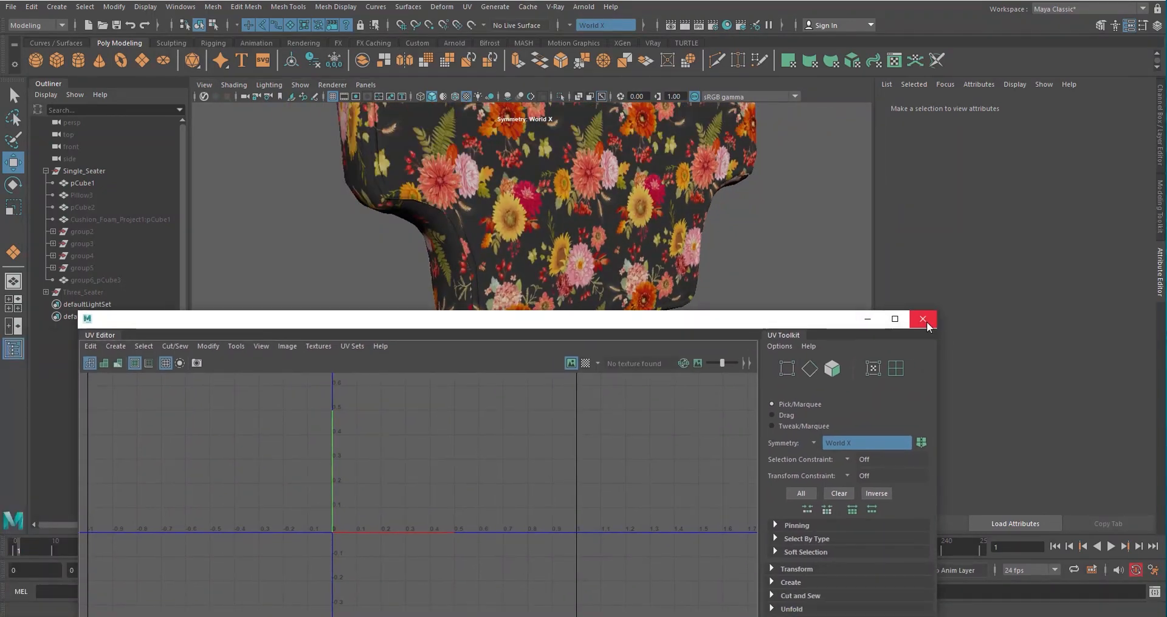
click(927, 321)
scroll(666, 258, down, 5)
alt+middle_drag(666, 258, 632, 301)
scroll(632, 301, up, 8)
scroll(621, 292, down, 3)
click(618, 293)
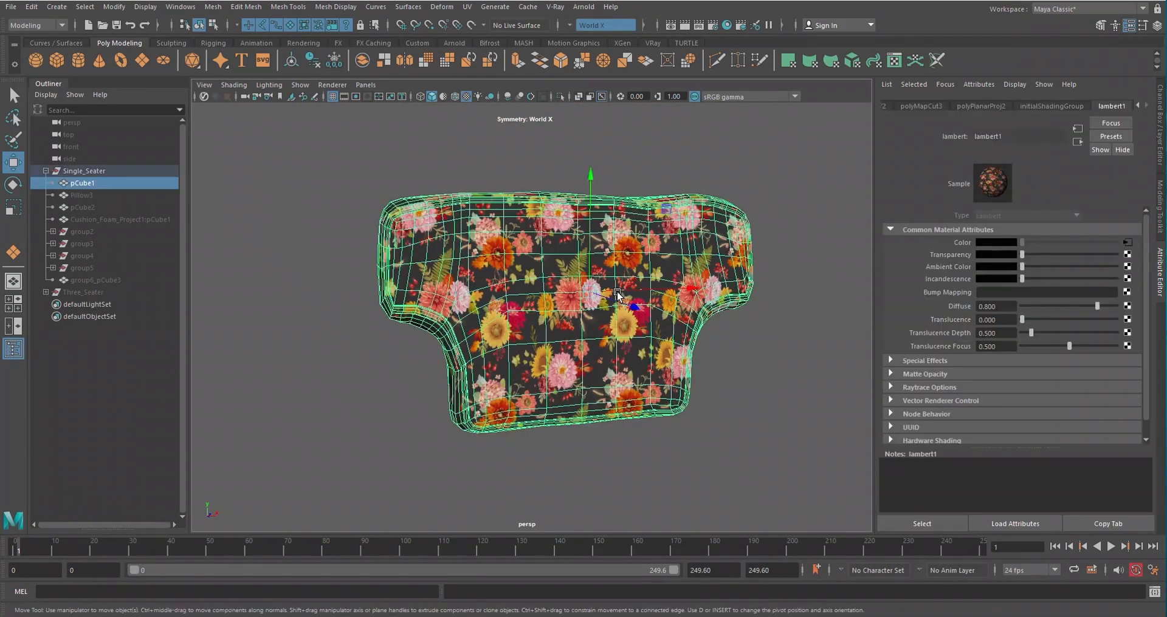
alt+drag(672, 323, 662, 326)
click(346, 274)
click(375, 253)
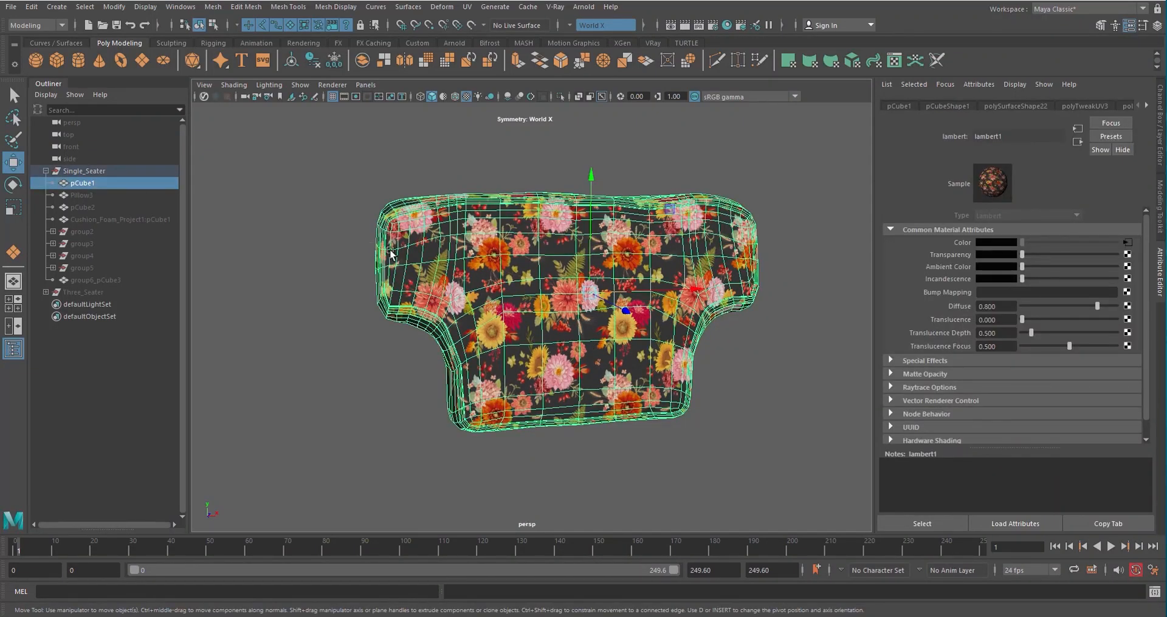
- Show the hidden pCube2 and compare its texture mapping with the unwrapped backrest from the side and rear
click(85, 207)
key(shift+h)
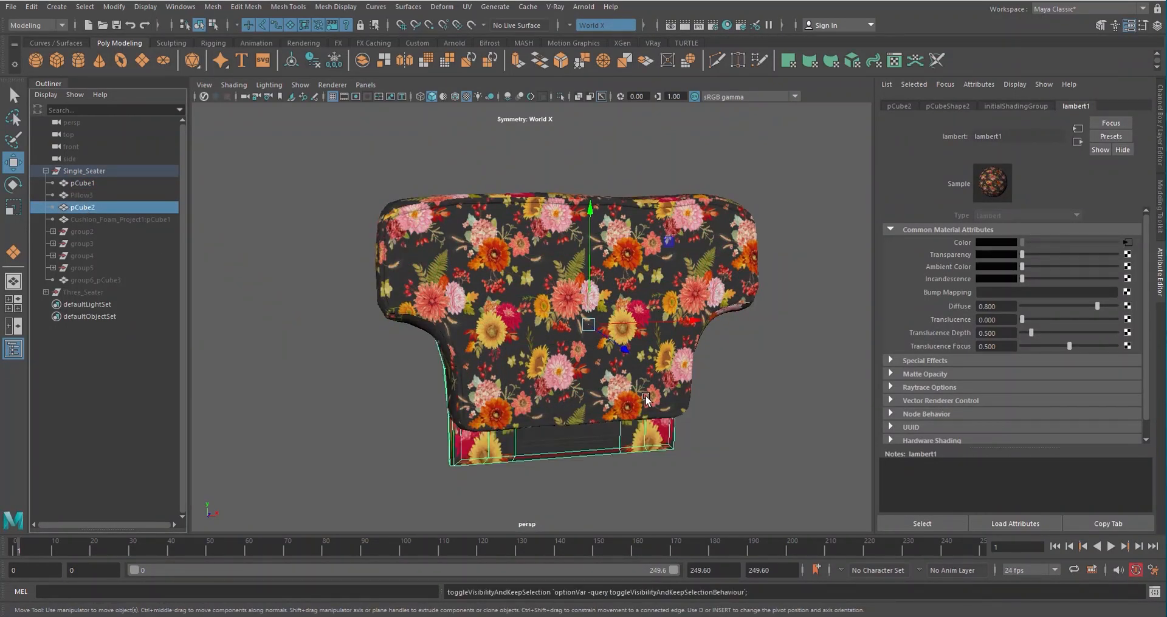
click(522, 460)
alt+drag(523, 460, 720, 436)
click(561, 422)
alt+drag(574, 350, 568, 282)
click(565, 280)
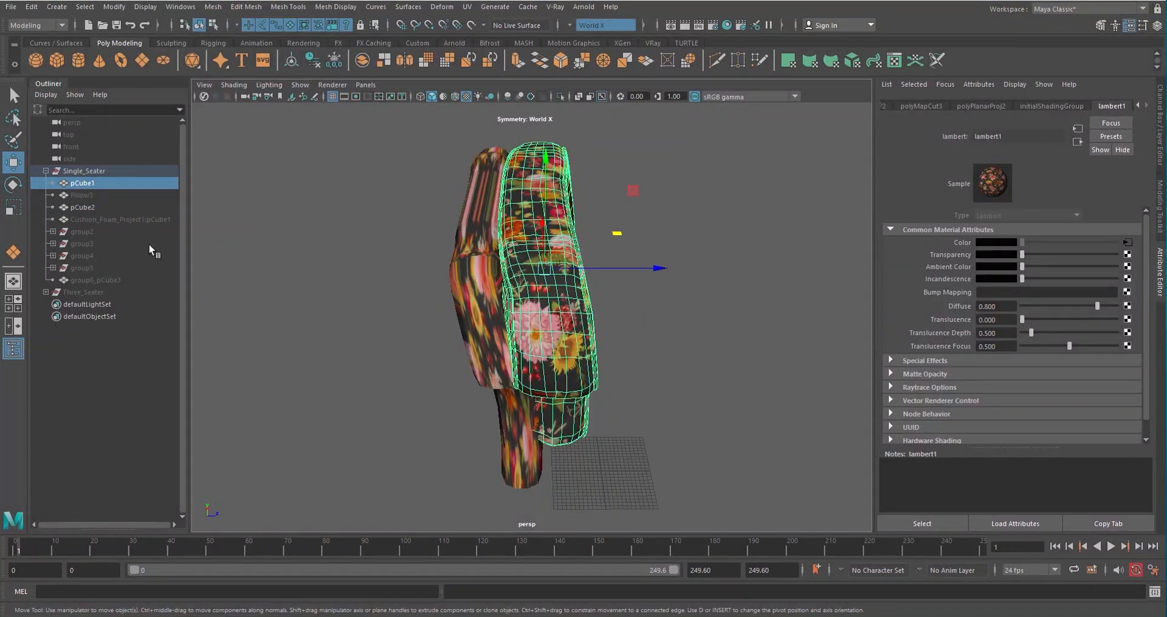
alt+drag(603, 373, 682, 375)
click(675, 380)
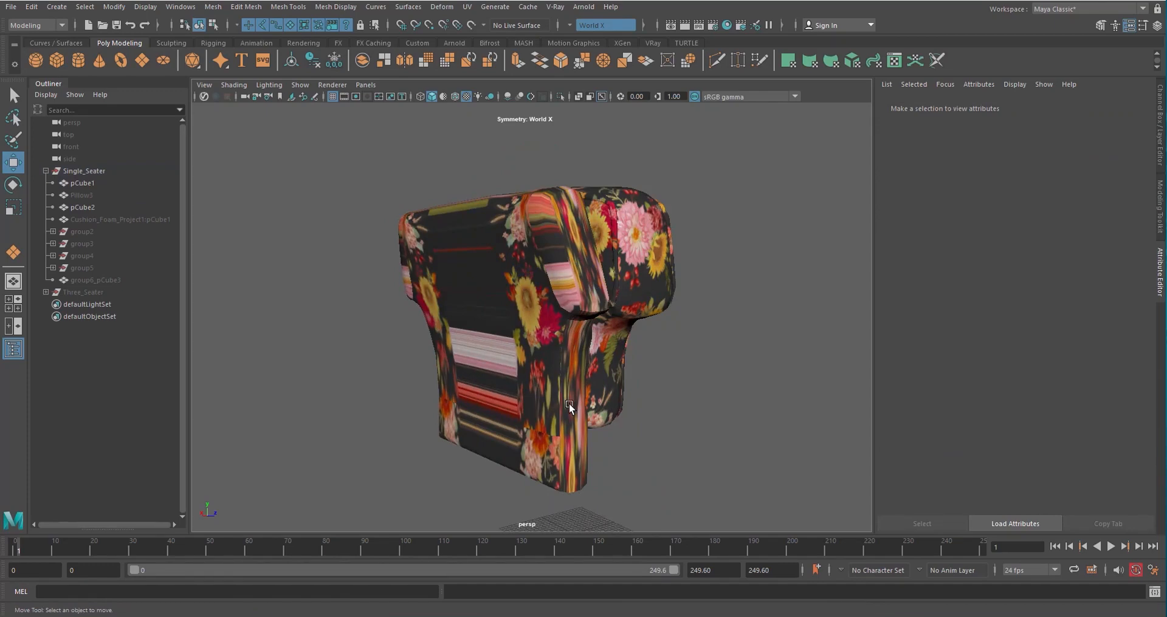
click(545, 399)
alt+drag(544, 399, 377, 246)
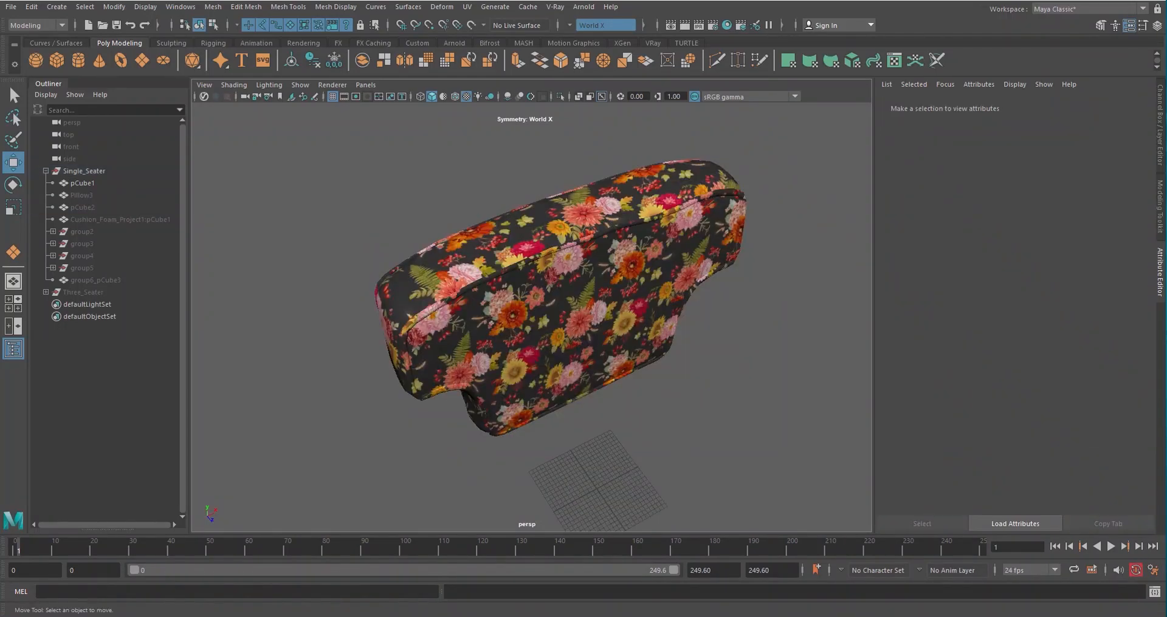
- Examine the floral pattern around the backrest's top, sides and front, selecting the mesh to check its wireframe
alt+drag(586, 389, 644, 320)
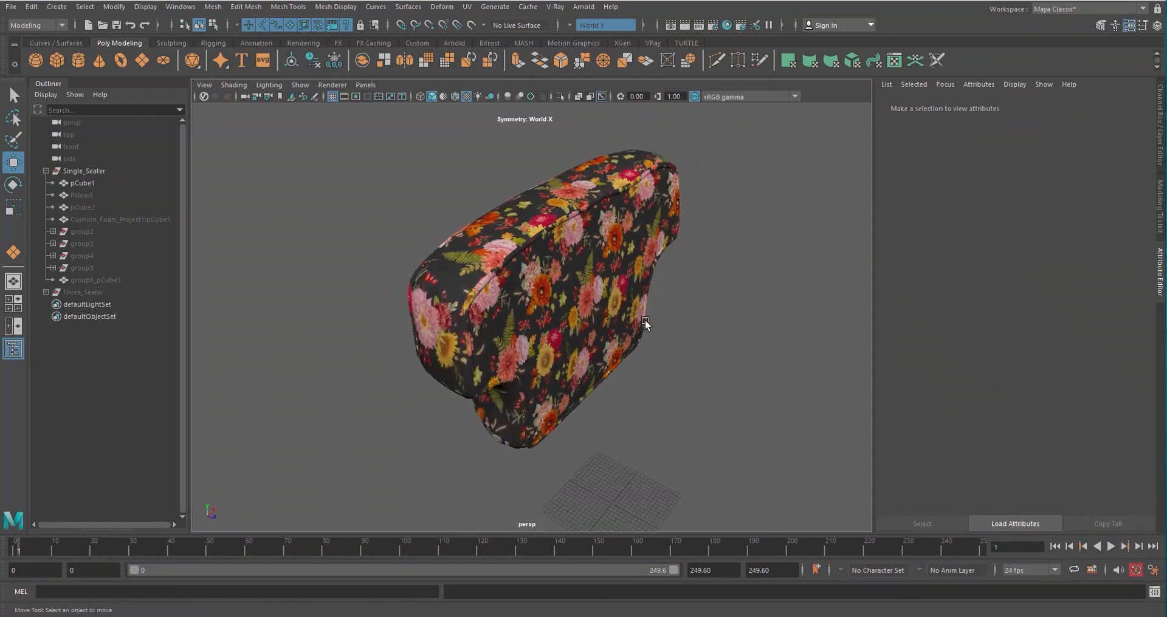
alt+drag(559, 302, 598, 300)
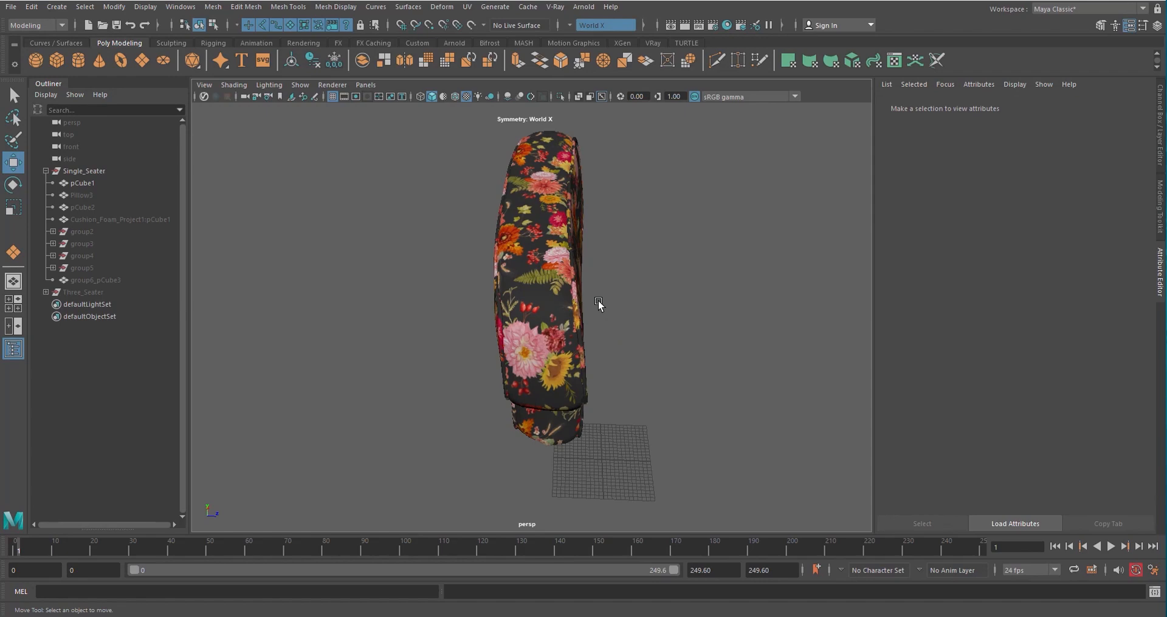
alt+drag(708, 294, 607, 290)
click(619, 261)
scroll(589, 261, up, 4)
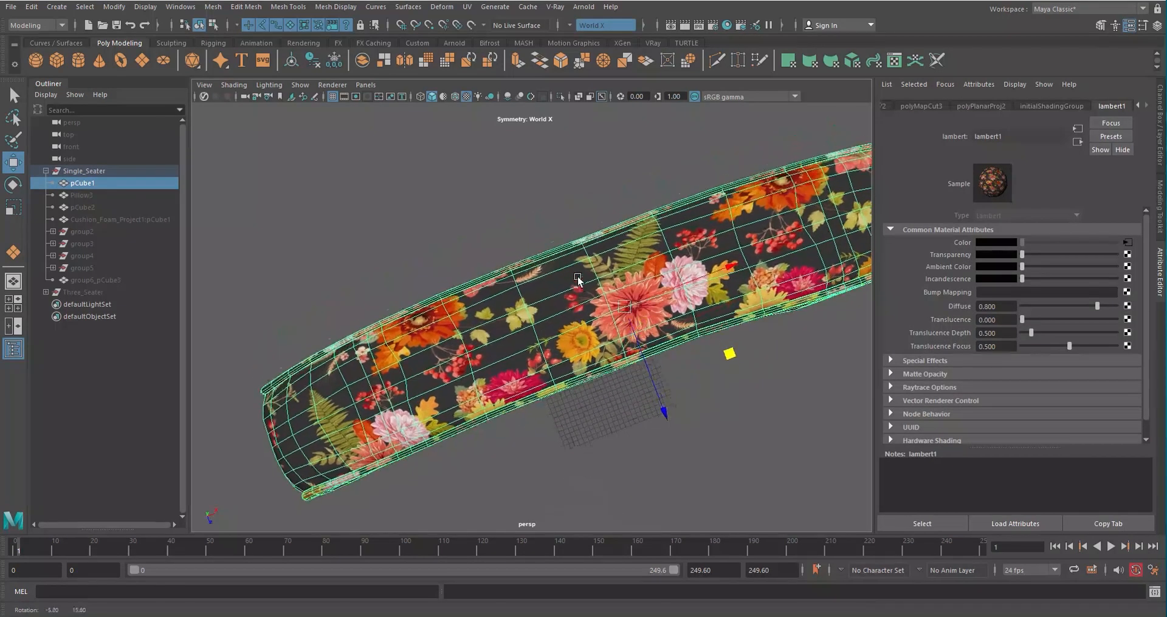
alt+drag(513, 301, 604, 249)
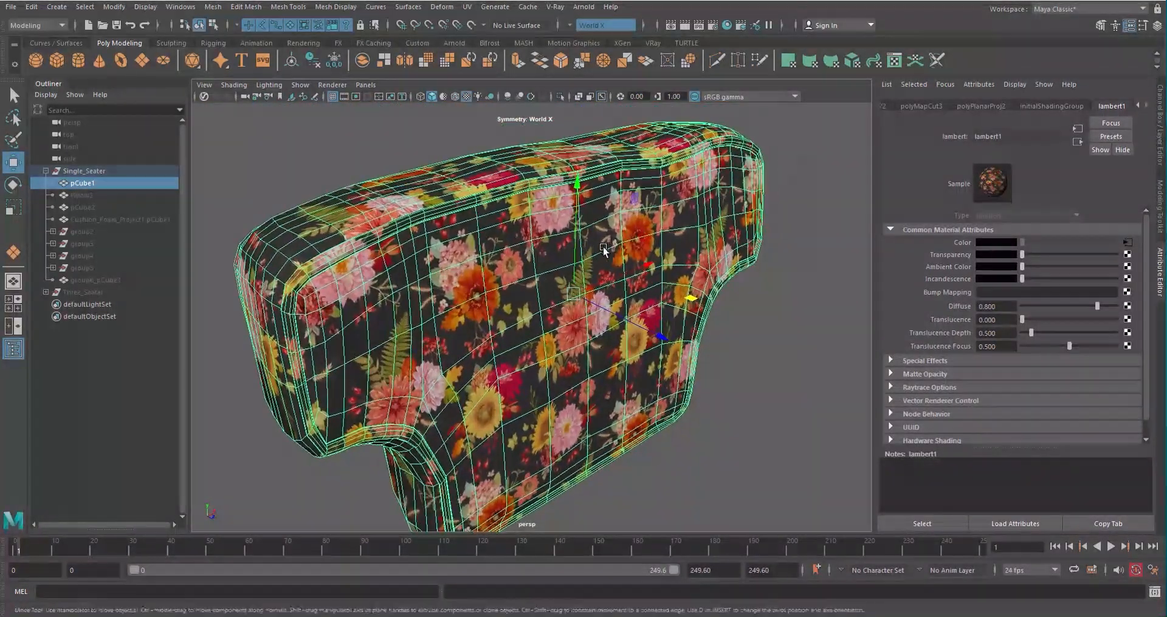
- Open the file texture connected to the backrest material's color and reopen the UV Editor
click(1127, 243)
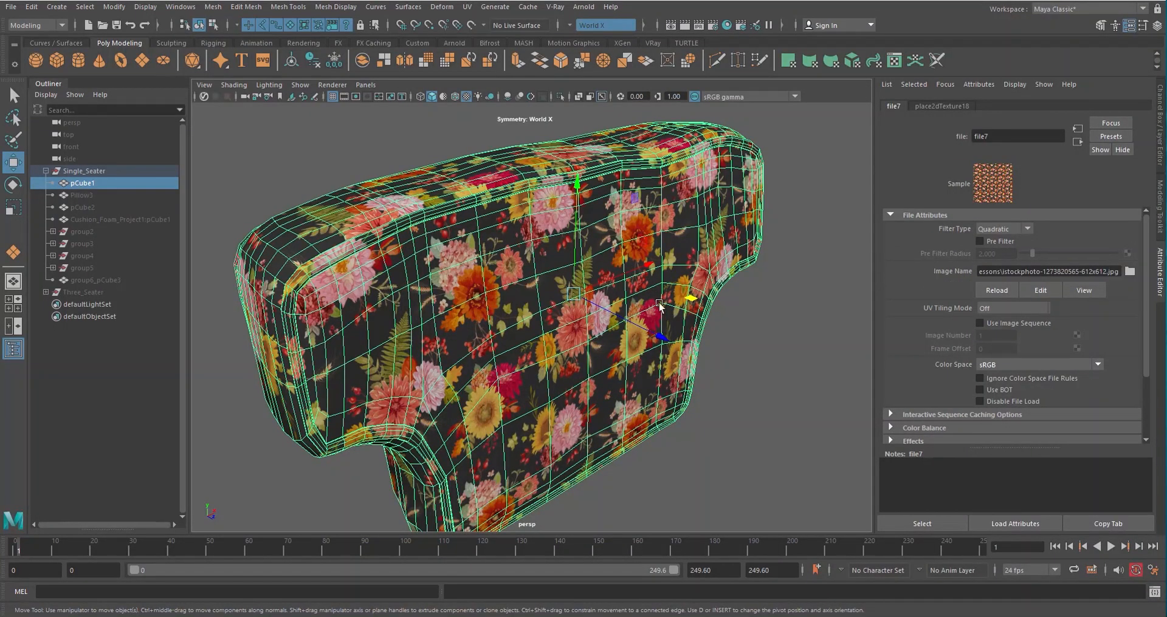
alt+drag(659, 305, 636, 241)
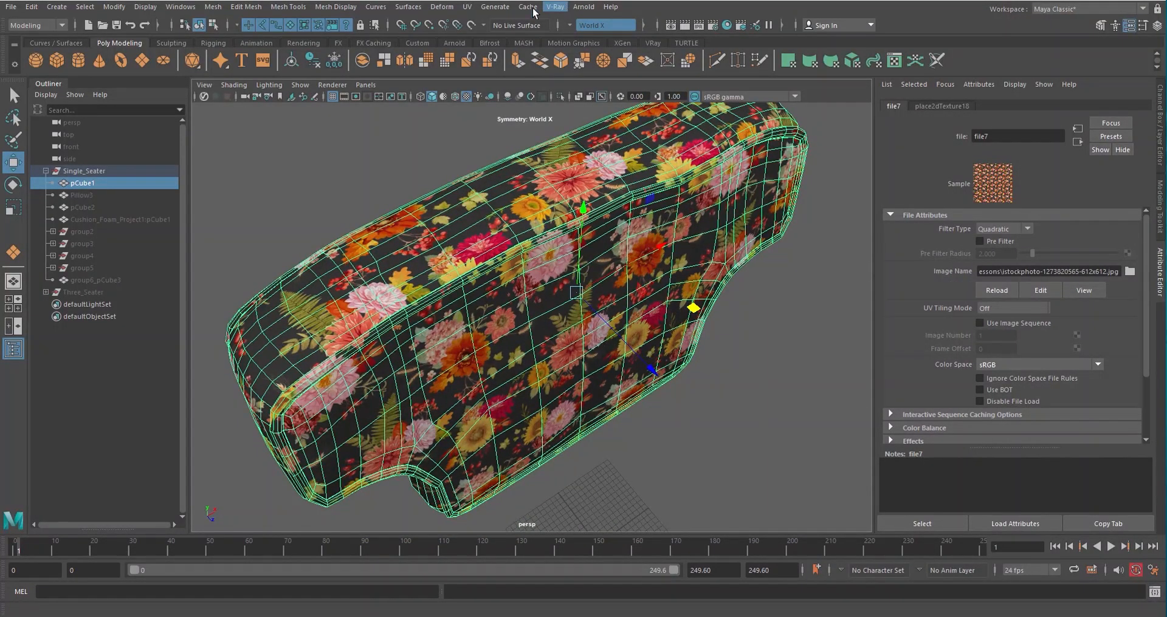
click(466, 6)
click(535, 28)
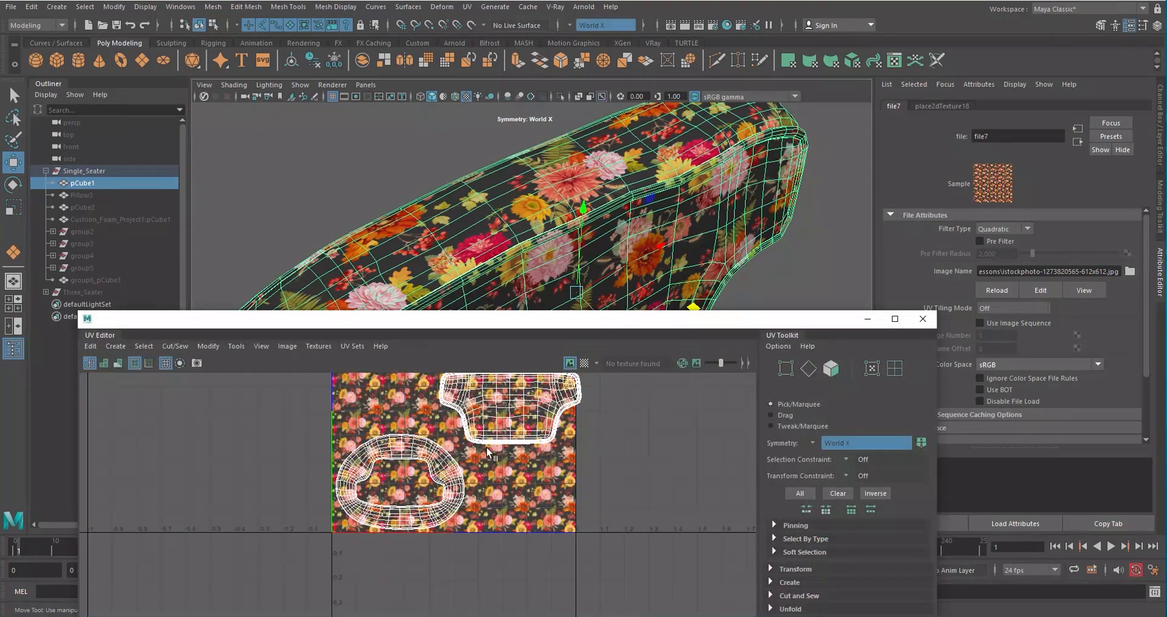
- Select the UV shell of the backrest's outer side band and locate its ring shape in the UV Editor
scroll(486, 448, down, 3)
alt+middle_drag(474, 414, 426, 444)
drag(573, 329, 587, 495)
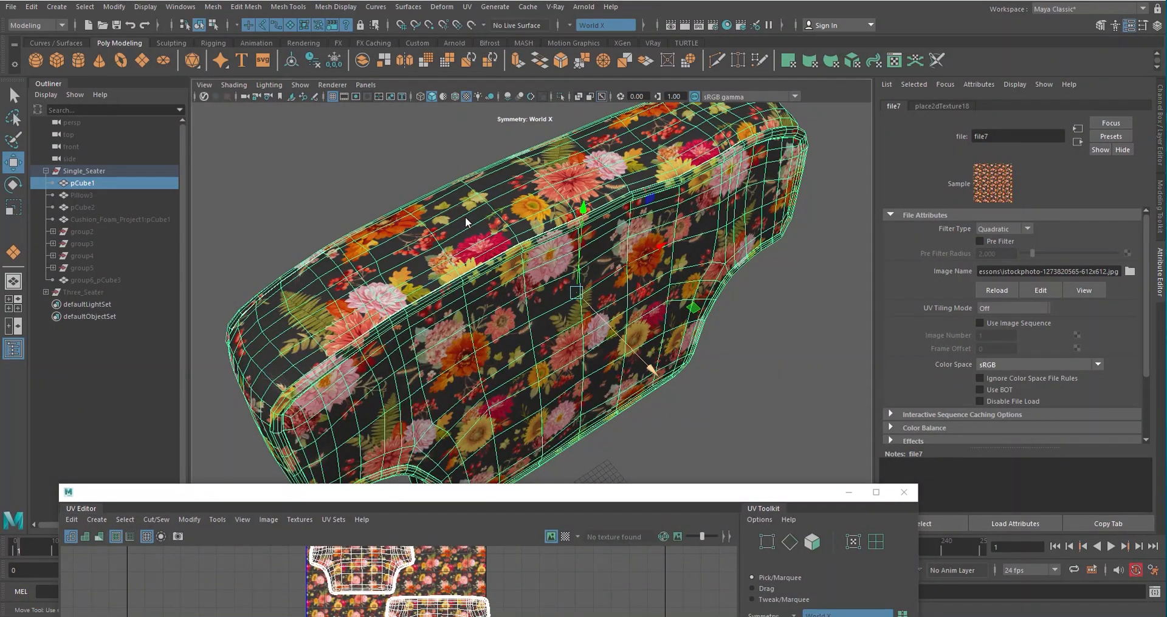
right_drag(466, 218, 467, 252)
click(457, 373)
click(471, 237)
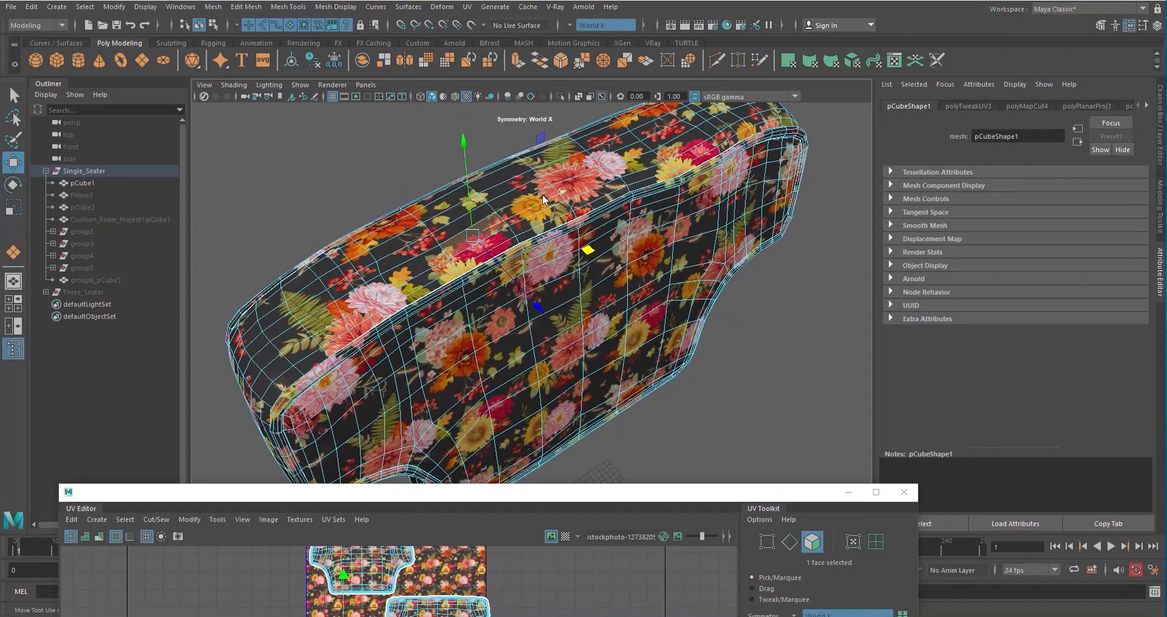
right_drag(542, 194, 578, 234)
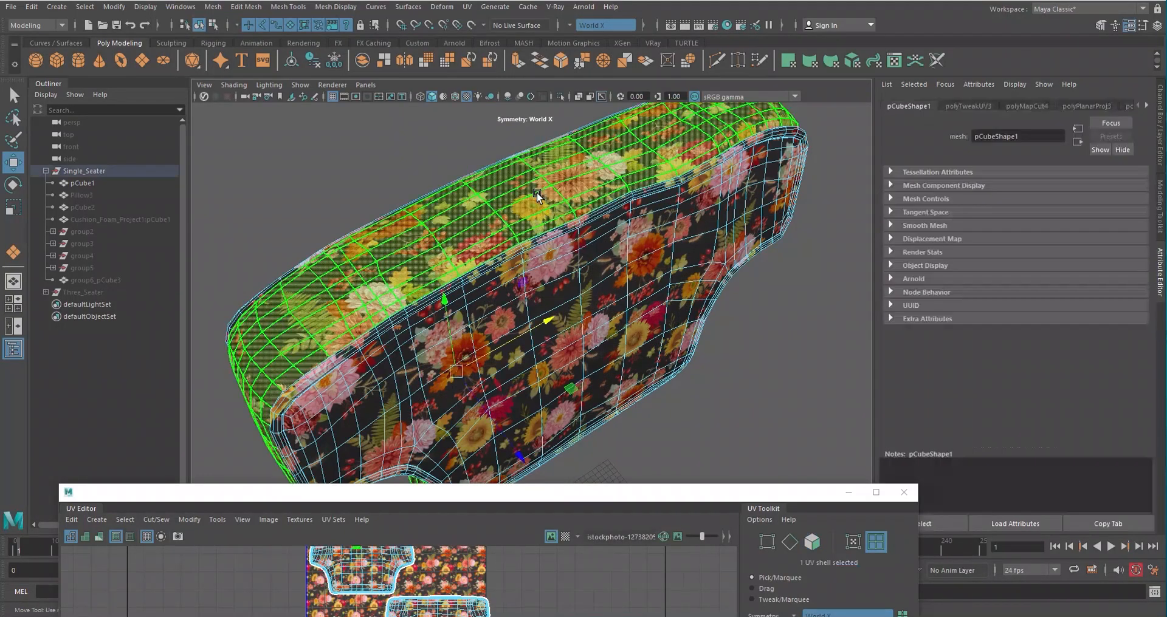
drag(520, 494, 648, 202)
alt+middle_drag(474, 381, 574, 387)
scroll(575, 385, up, 5)
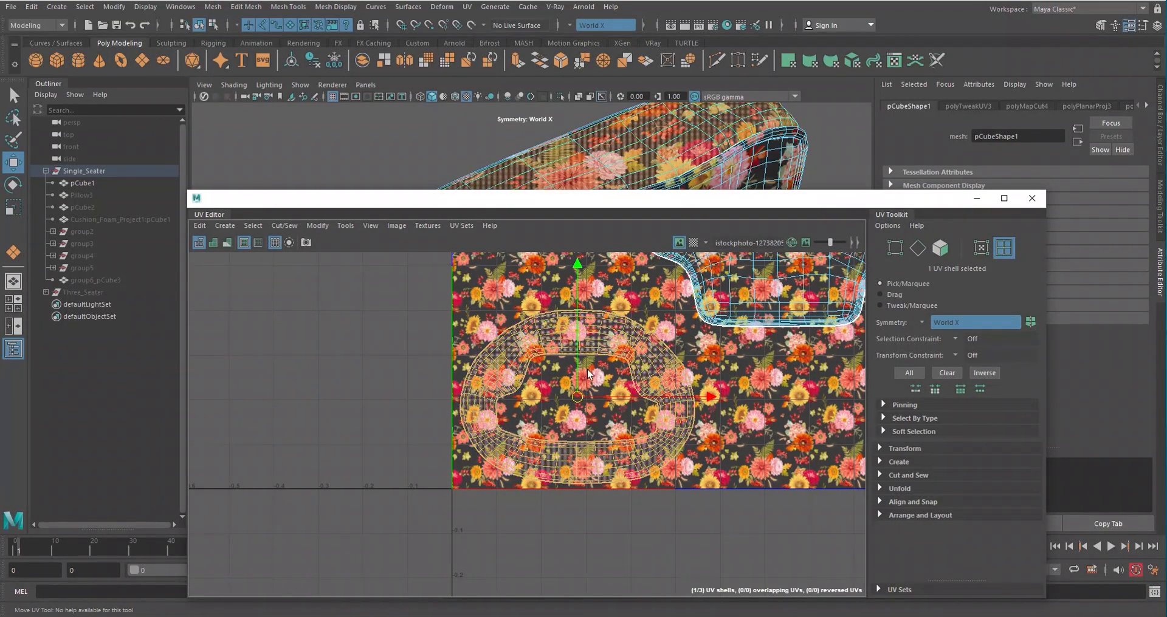
- Return the backrest to object selection and replace its color texture with the plaid image d2y7l02-45ac6ec7-9340-4d33-8263-3be483273302.jpg
drag(603, 202, 480, 470)
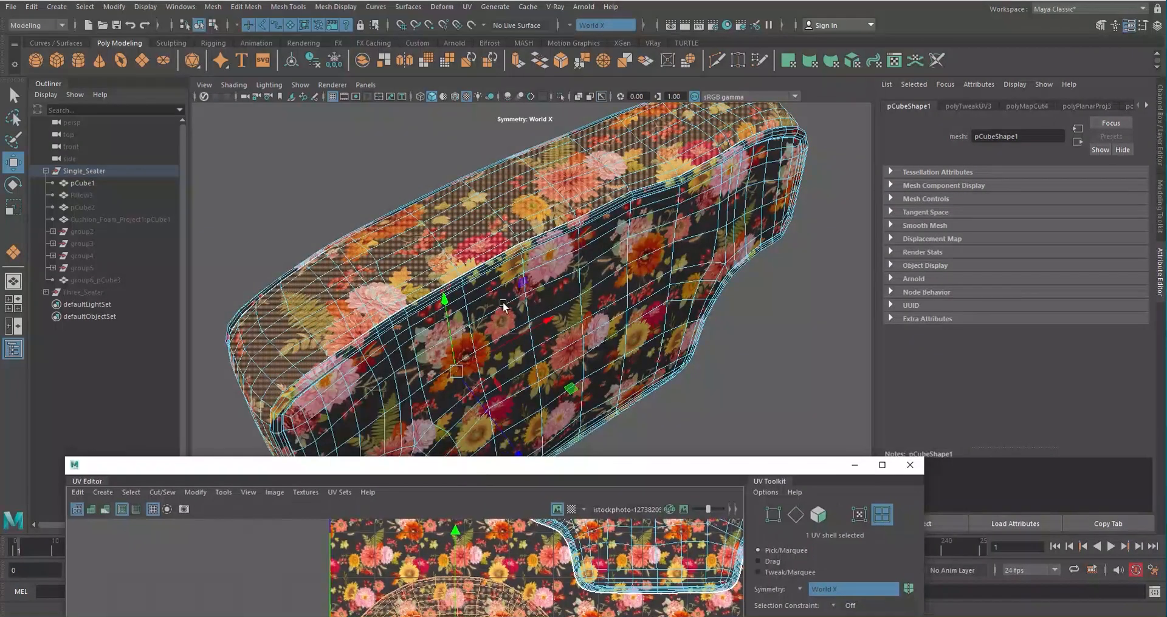
scroll(535, 273, down, 5)
alt+drag(534, 268, 581, 181)
right_drag(580, 180, 643, 153)
click(1127, 243)
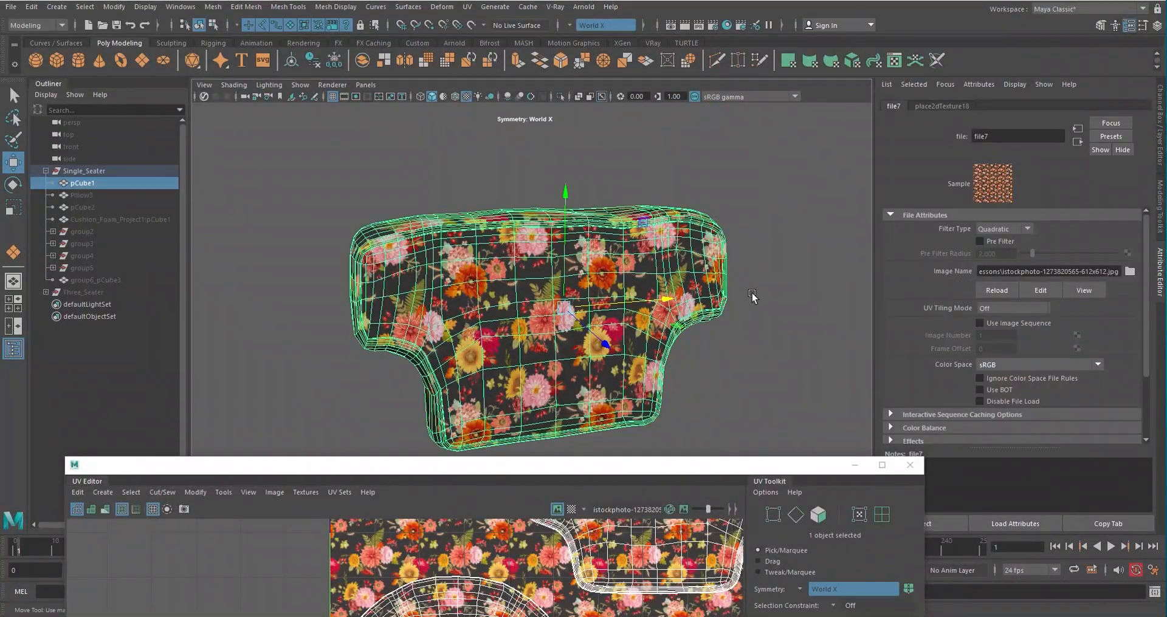
click(1128, 271)
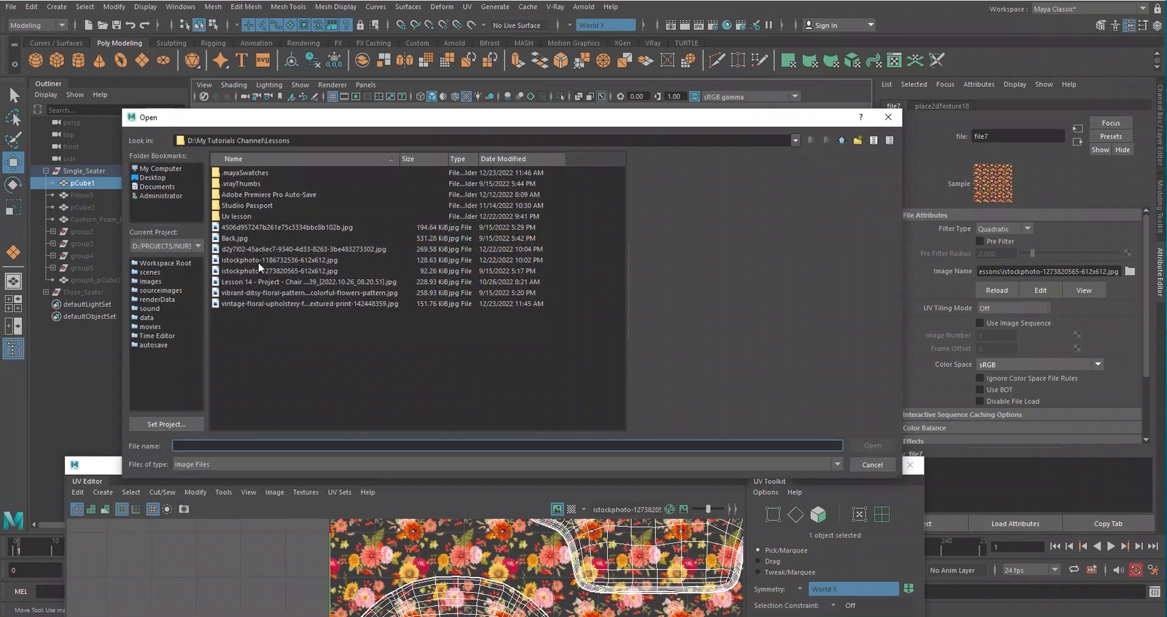
click(248, 250)
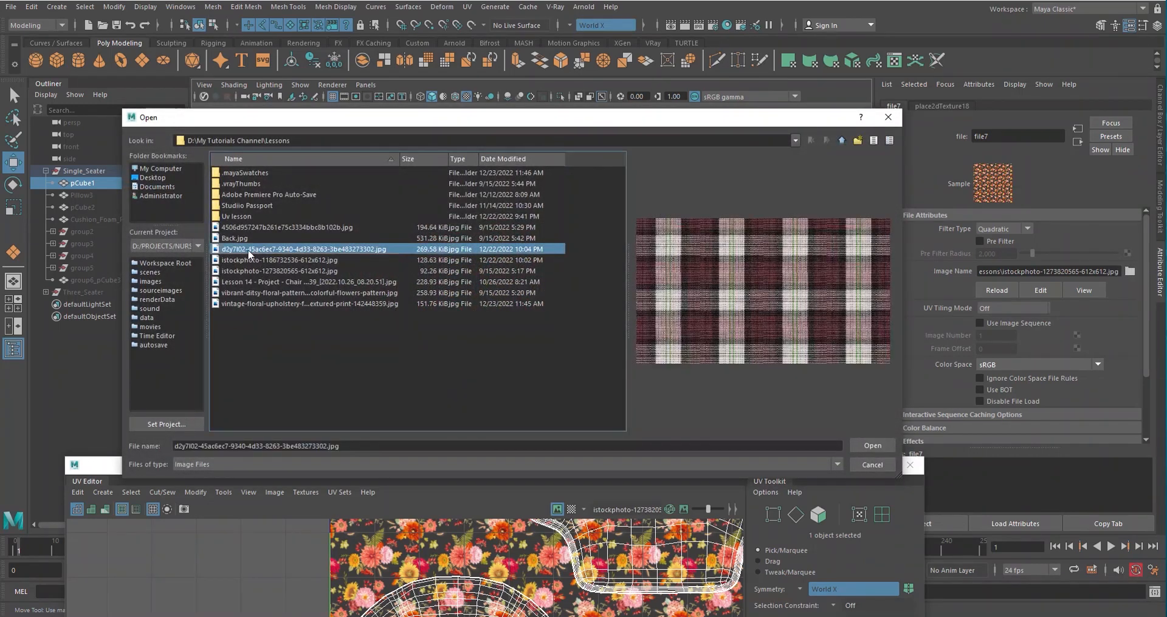
click(871, 448)
- Deselect the backrest and examine the plaid's alignment across its front face, side band and rounded corners
click(781, 330)
alt+drag(590, 268, 538, 250)
scroll(559, 264, up, 5)
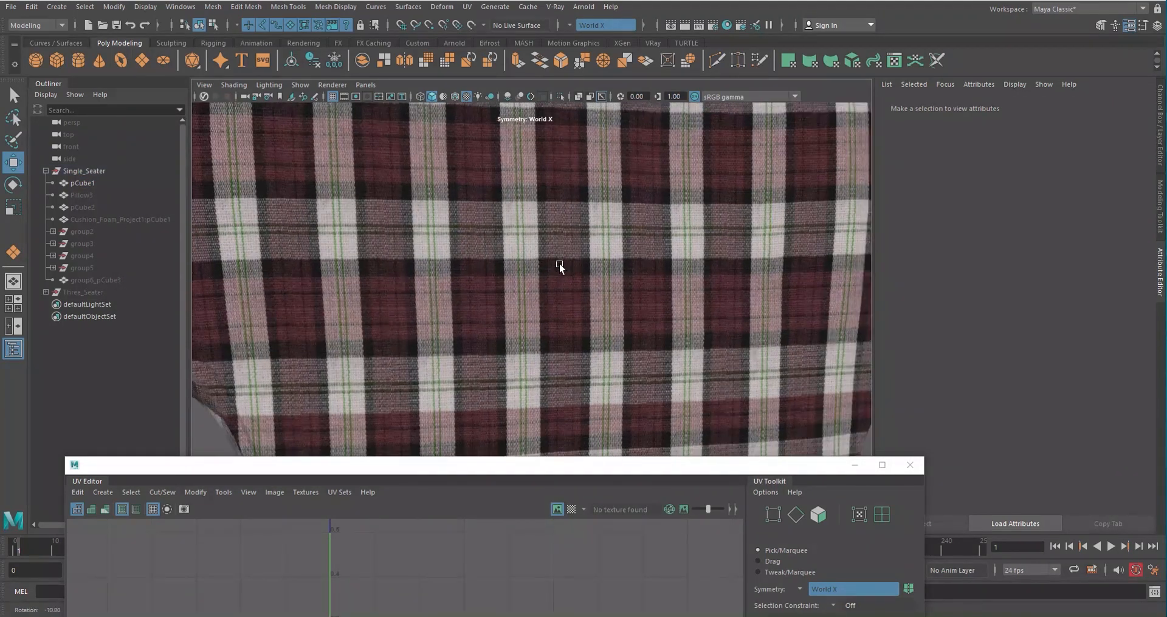
scroll(524, 231, down, 3)
alt+drag(736, 261, 534, 197)
alt+drag(539, 246, 643, 310)
alt+drag(562, 320, 617, 264)
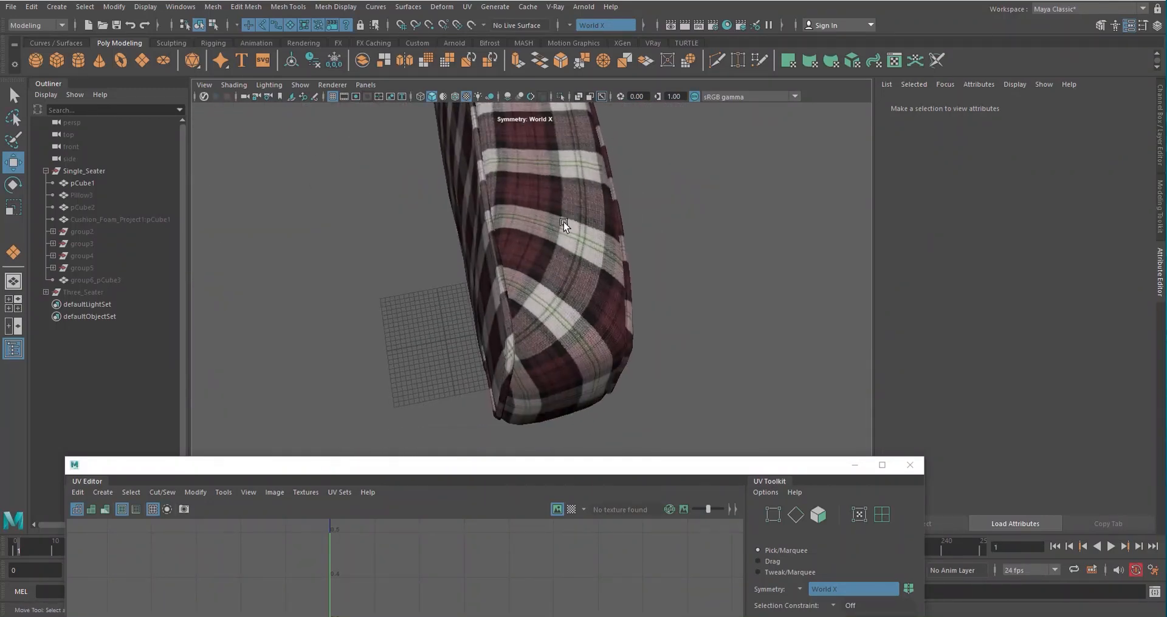
alt+drag(563, 223, 550, 263)
scroll(548, 265, up, 3)
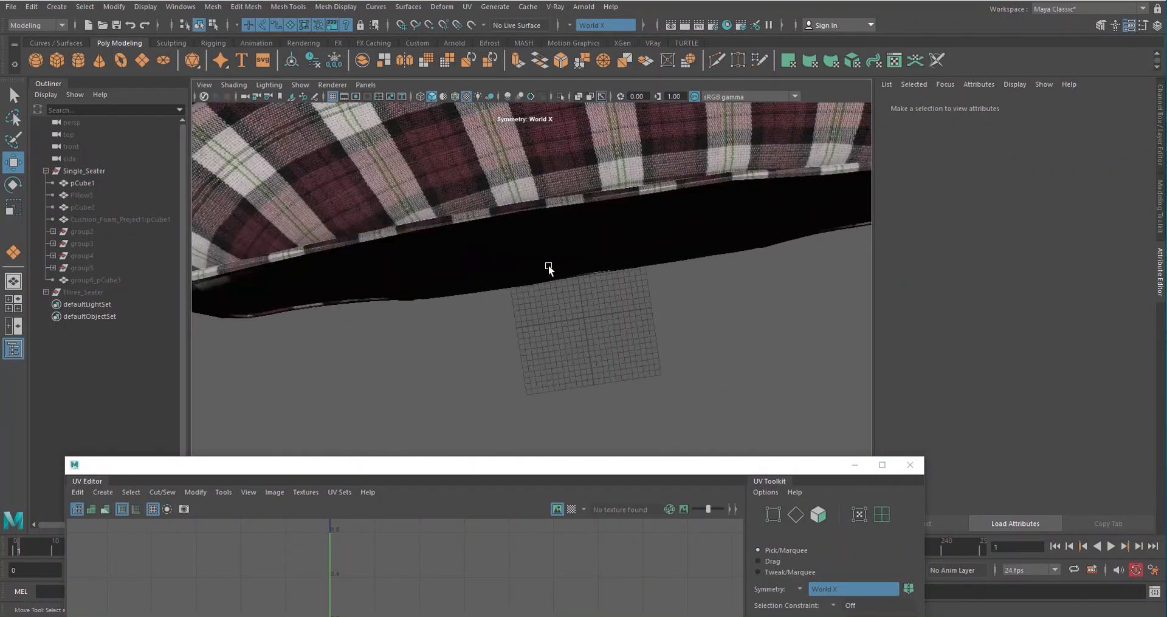
scroll(548, 265, down, 5)
alt+drag(610, 284, 462, 196)
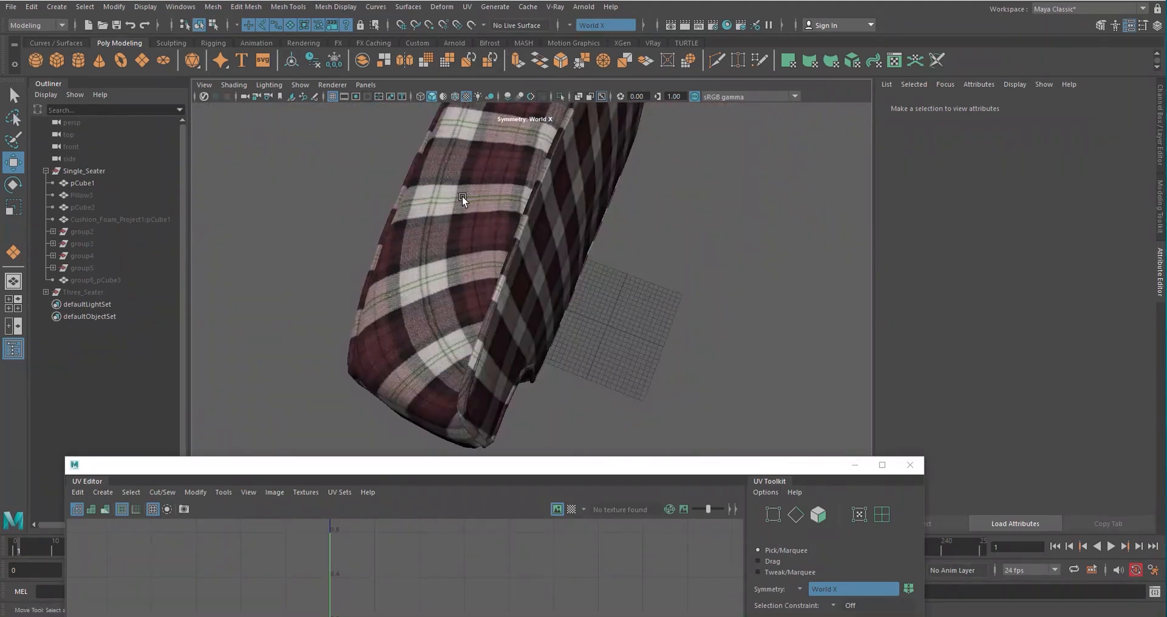
- Select the backrest and compare the plaid on its side with the ring-shaped shell in the UV Editor
click(464, 193)
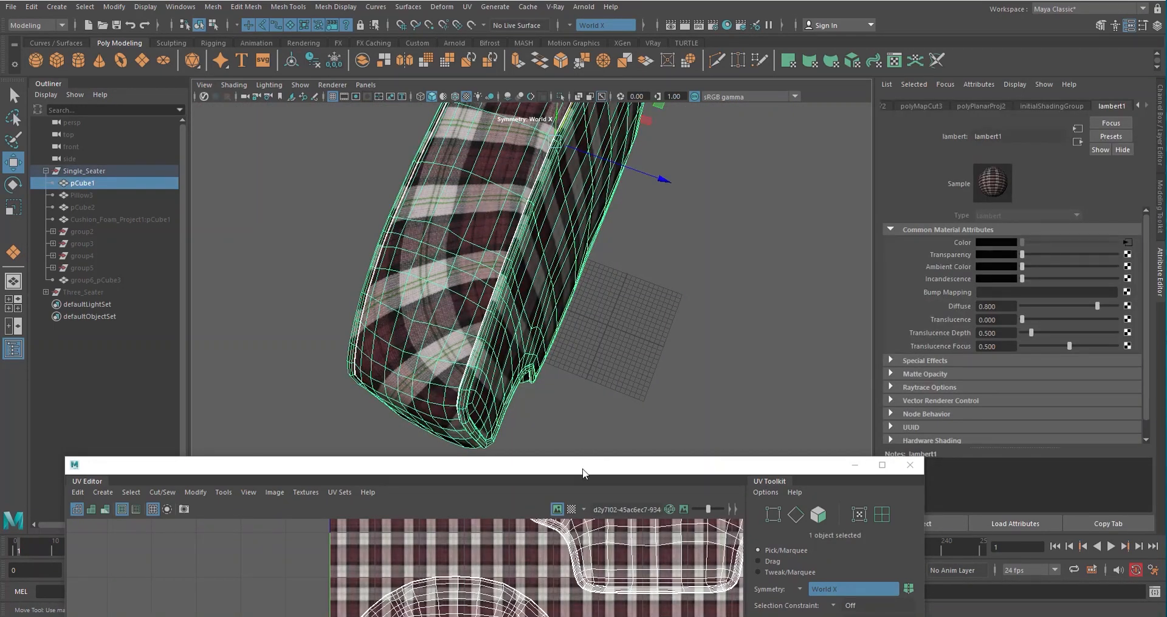
drag(583, 473, 688, 92)
scroll(578, 263, down, 2)
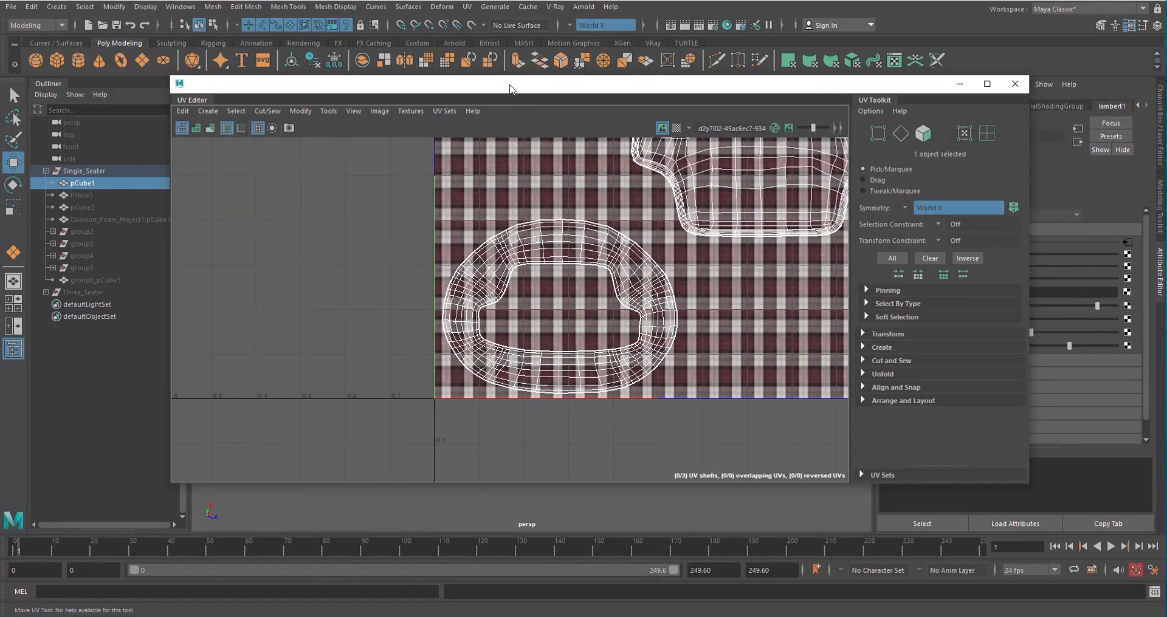
drag(509, 88, 574, 361)
alt+drag(494, 195, 458, 178)
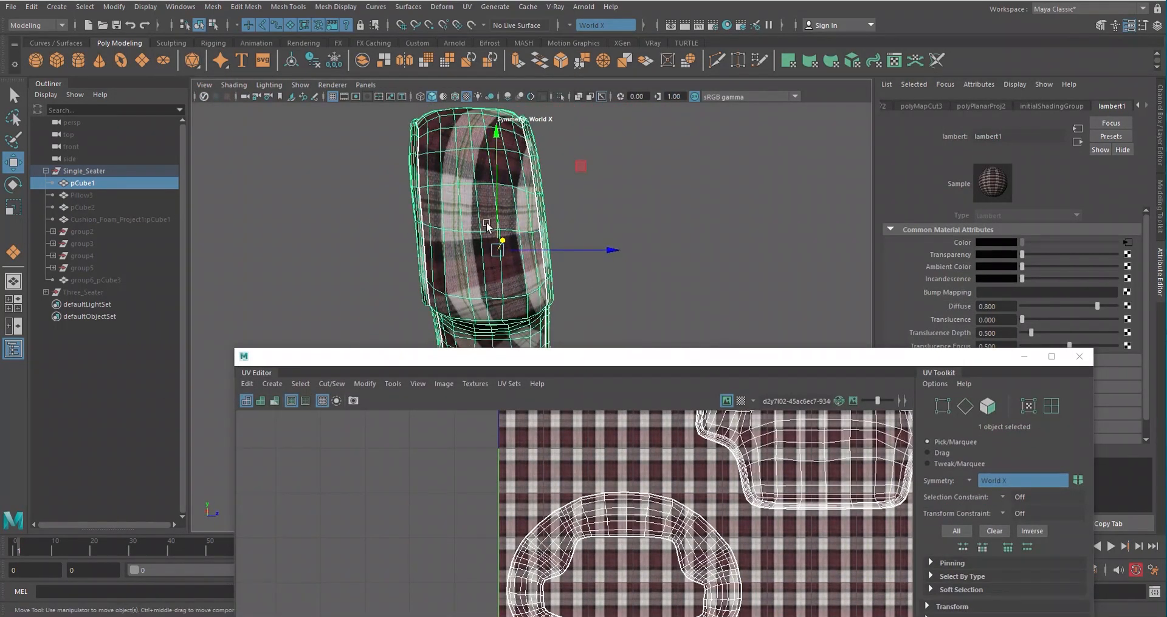
alt+drag(487, 225, 463, 228)
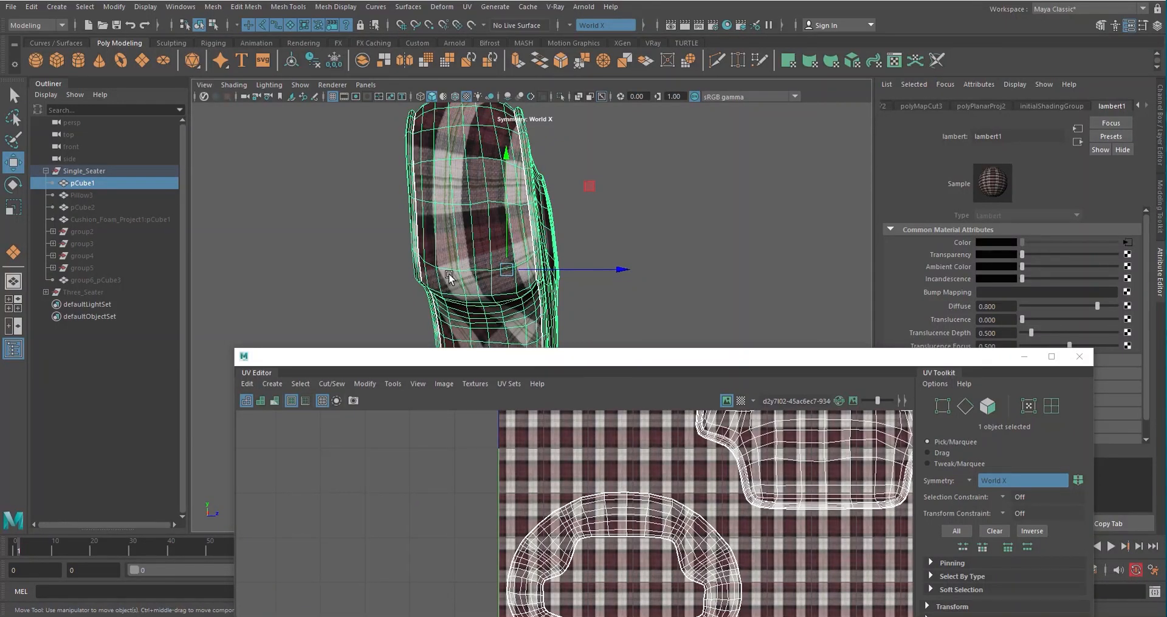
drag(646, 363, 603, 184)
scroll(567, 290, up, 5)
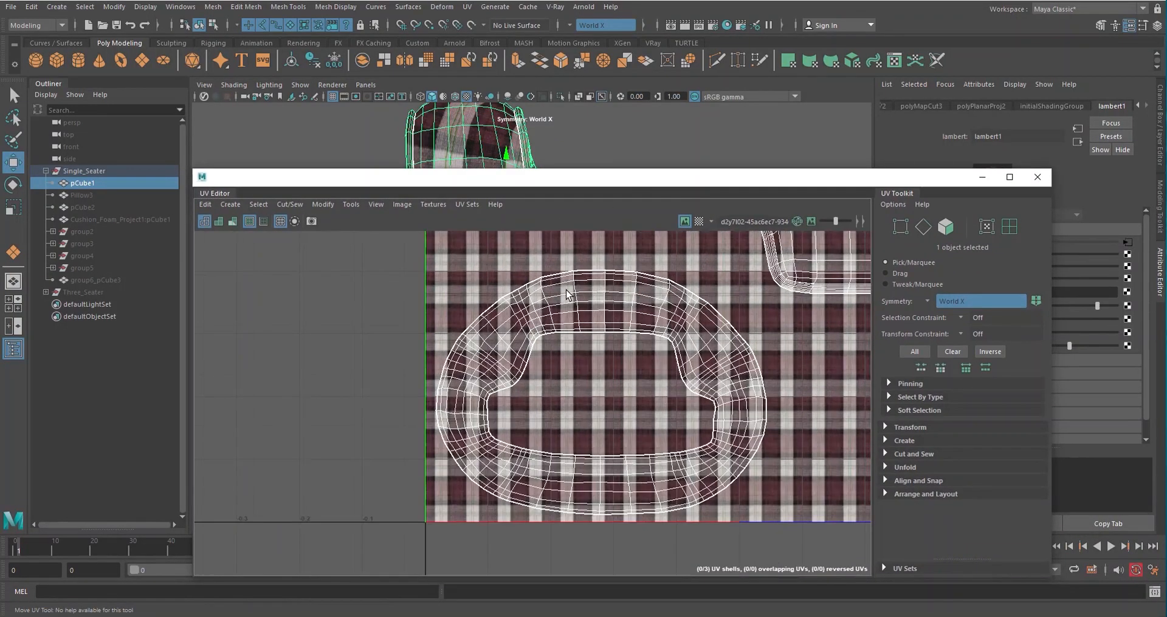
right_click(585, 268)
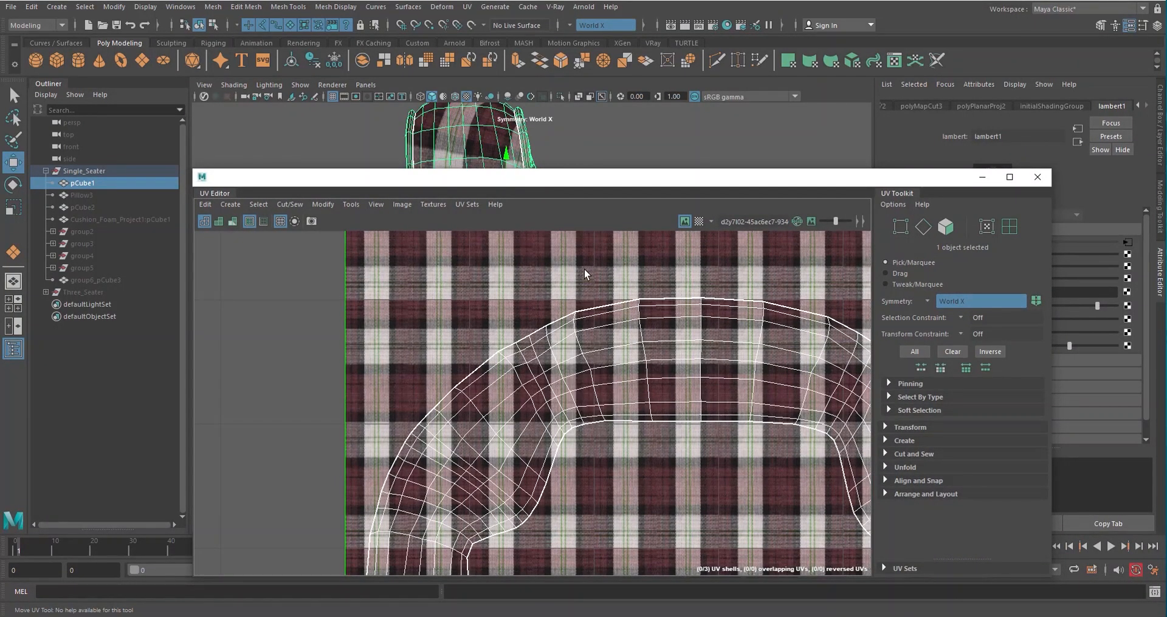
scroll(607, 408, down, 3)
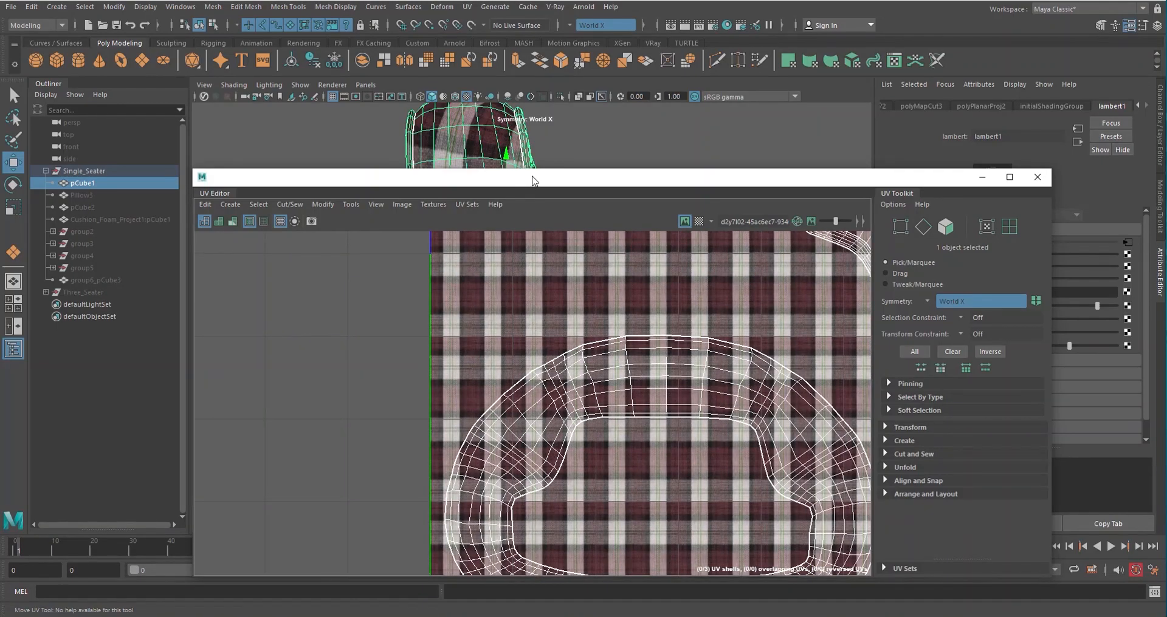
- Examine how the plaid stripes run along the backrest's underside and front
drag(532, 178, 468, 482)
alt+drag(586, 259, 492, 259)
scroll(480, 269, up, 4)
scroll(464, 267, down, 4)
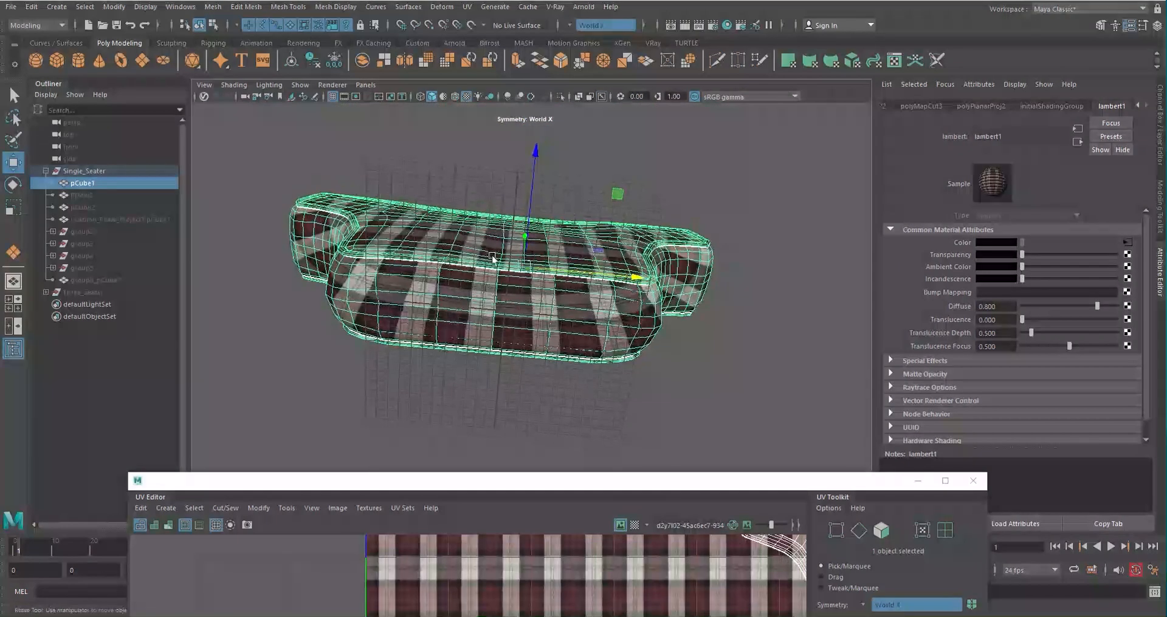
mouse_move(527, 307)
alt+mouse_down()
mouse_move(539, 341)
mouse_move(539, 325)
alt+mouse_up()
scroll(526, 294, down, 4)
alt+drag(513, 266, 511, 279)
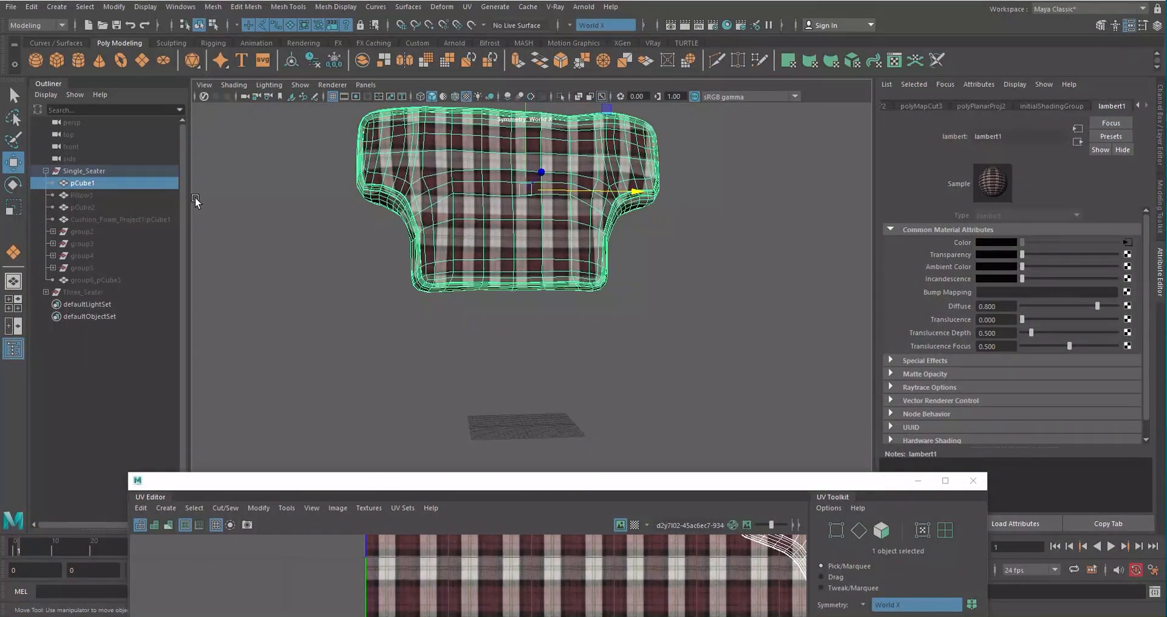
- Show the hidden chair parts from Pillow3 through the last group6 mesh and examine the plaid on the assembled chair
click(75, 197)
shift+click(80, 280)
key(shift+h)
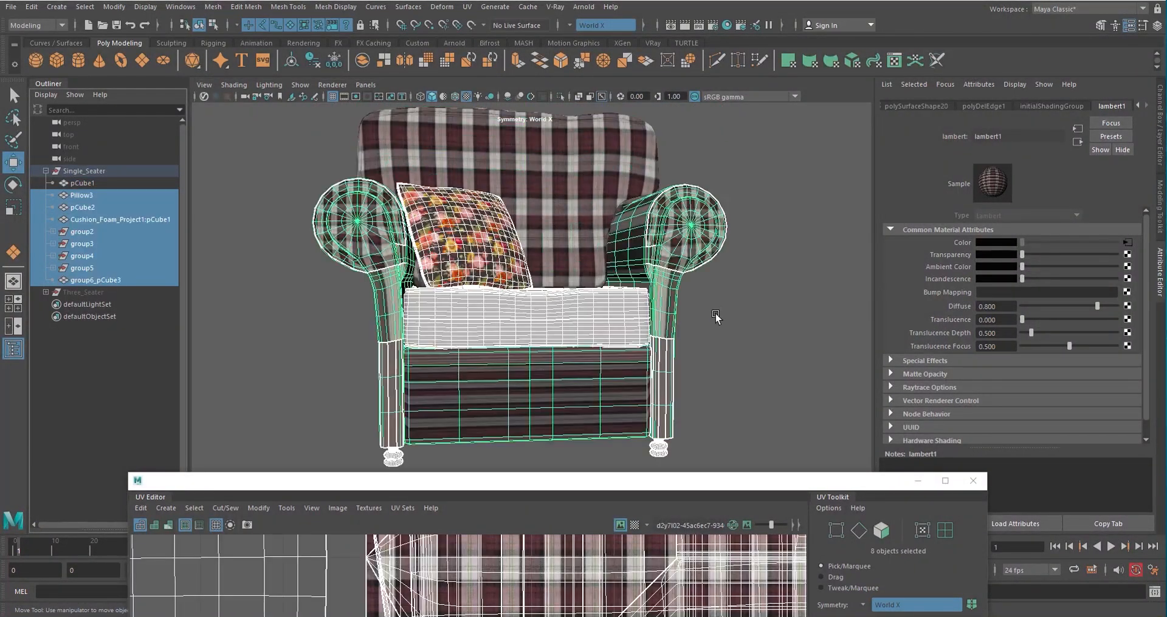
click(754, 312)
click(756, 313)
scroll(553, 307, up, 5)
scroll(553, 307, down, 6)
alt+drag(580, 198, 536, 301)
scroll(574, 347, up, 6)
alt+drag(503, 262, 534, 286)
scroll(515, 323, down, 6)
- Isolate the backrest in the viewport and frame its underside to examine the plaid
click(534, 285)
click(560, 96)
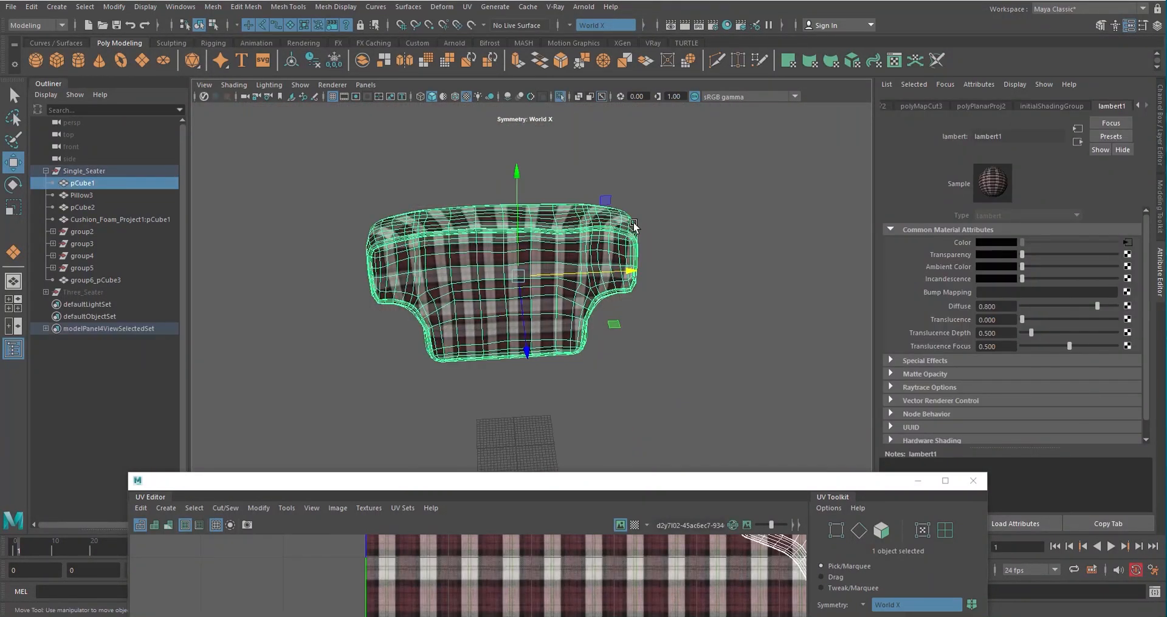
key(f)
alt+drag(592, 246, 580, 122)
scroll(586, 235, down, 6)
scroll(571, 237, up, 4)
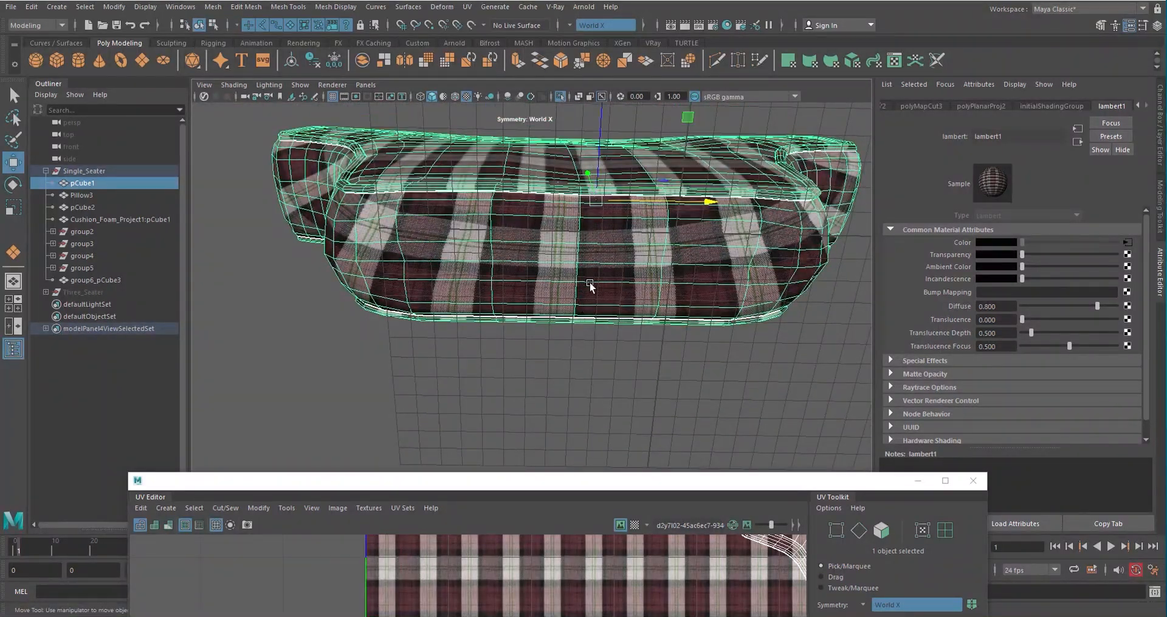
scroll(581, 240, up, 5)
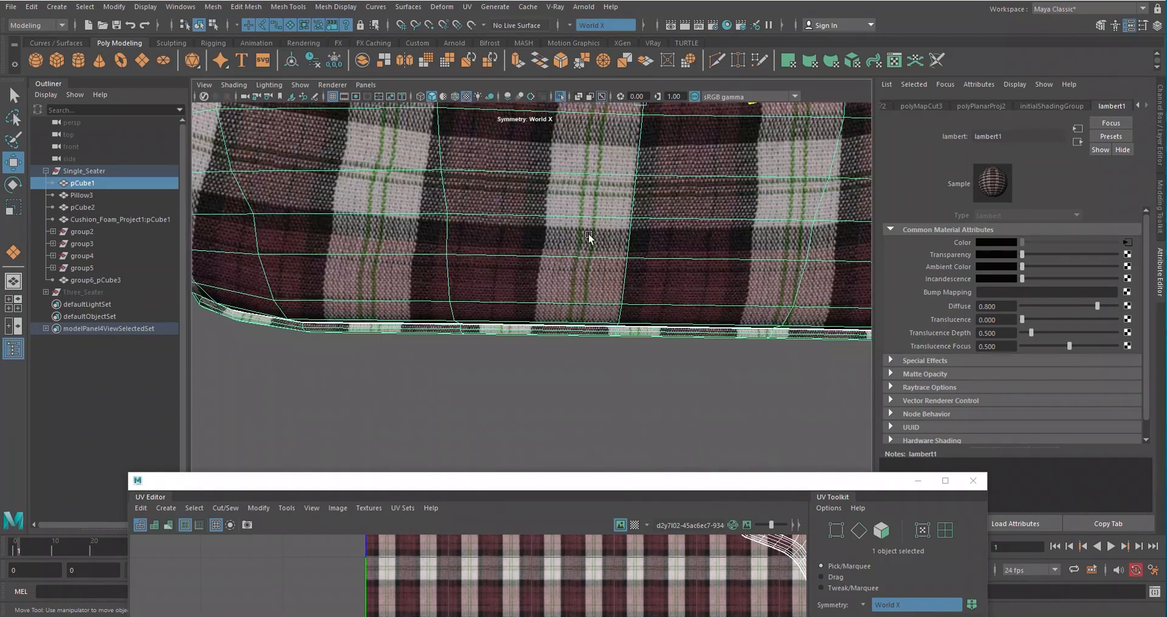
scroll(606, 201, down, 4)
alt+drag(606, 194, 599, 212)
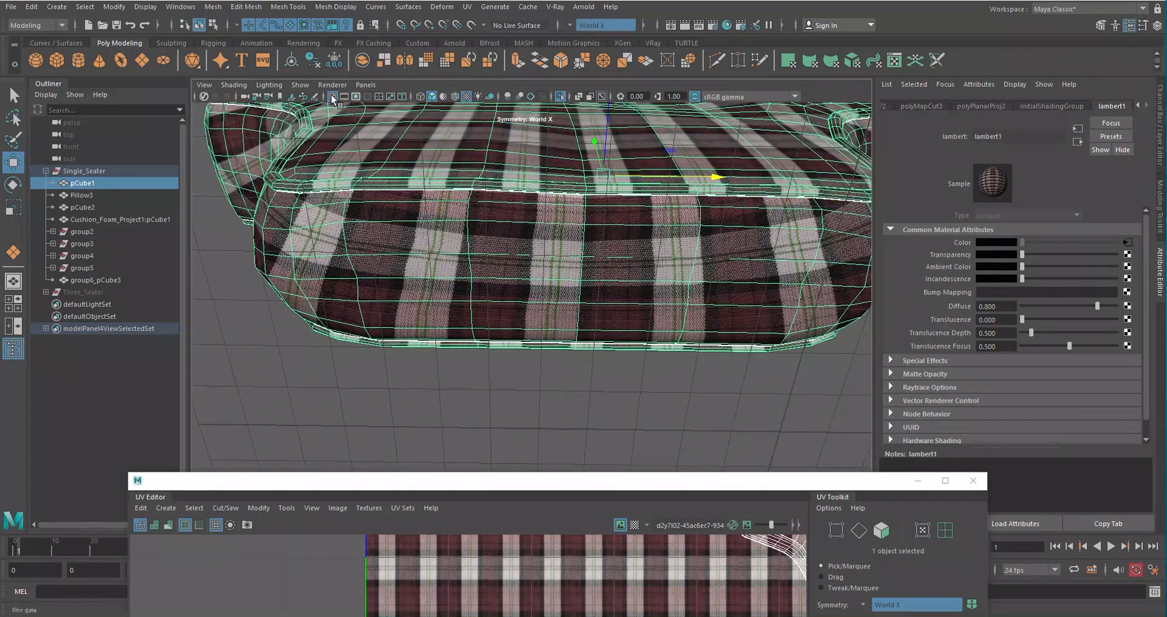
- Compare the plaid on the backrest's underside with the texture beneath the ring-shaped shell in the UV Editor
drag(641, 482, 635, 127)
scroll(624, 381, down, 3)
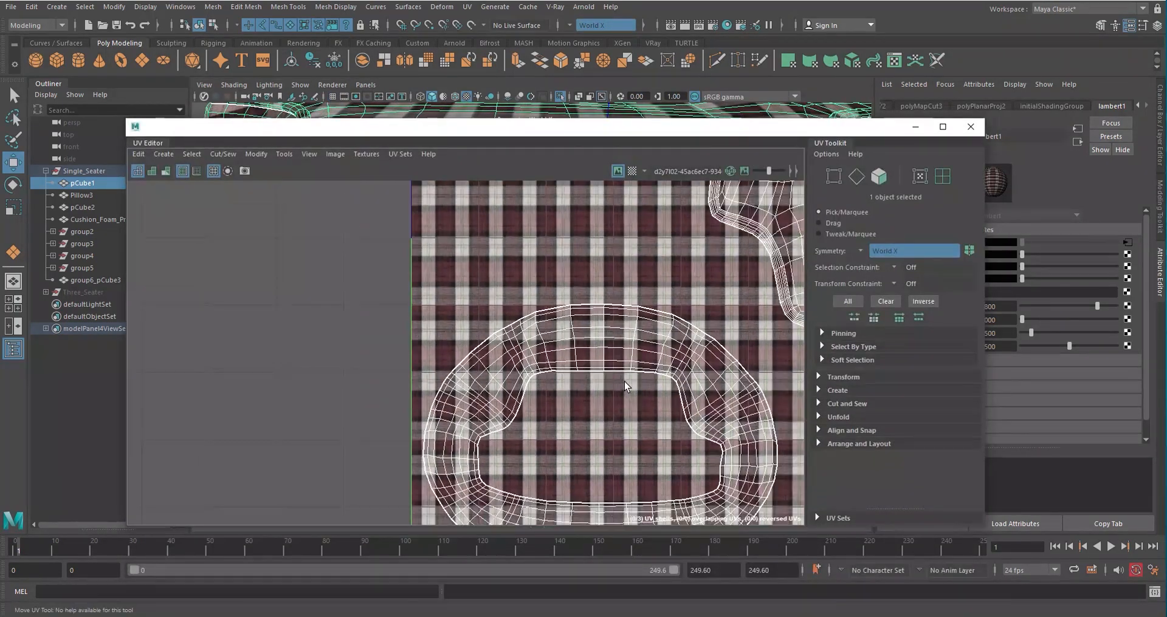
scroll(614, 395, up, 2)
alt+middle_drag(587, 423, 554, 322)
drag(579, 136, 581, 419)
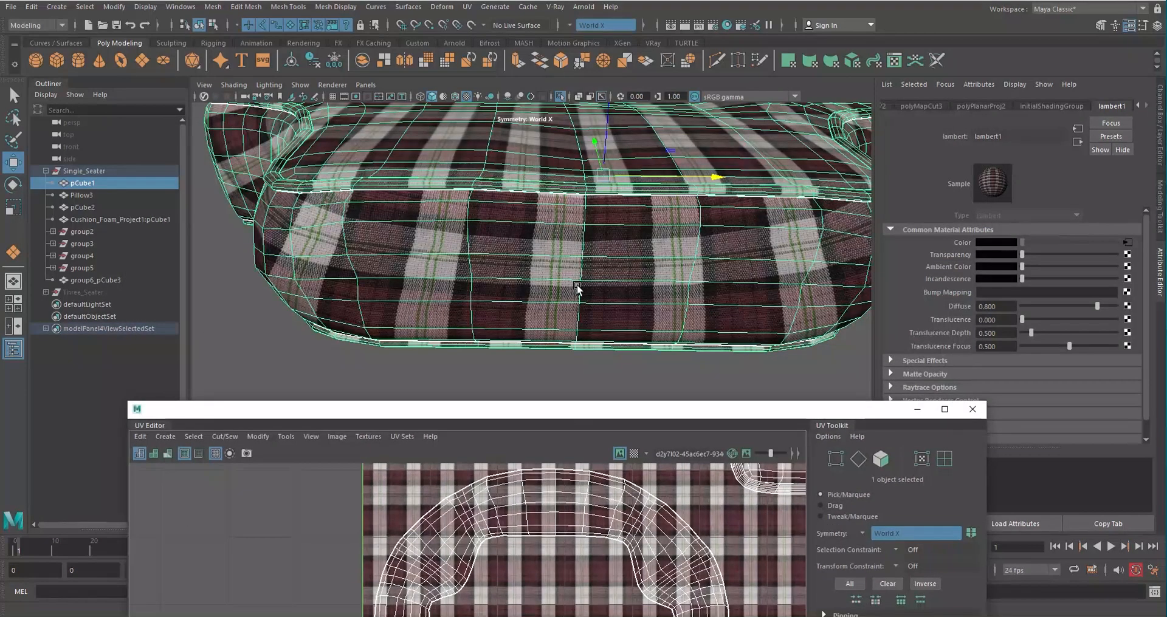
- Select edges on the backrest's underside and find the matching edges on the ring-shaped UV shell
right_drag(607, 226, 607, 209)
click(583, 241)
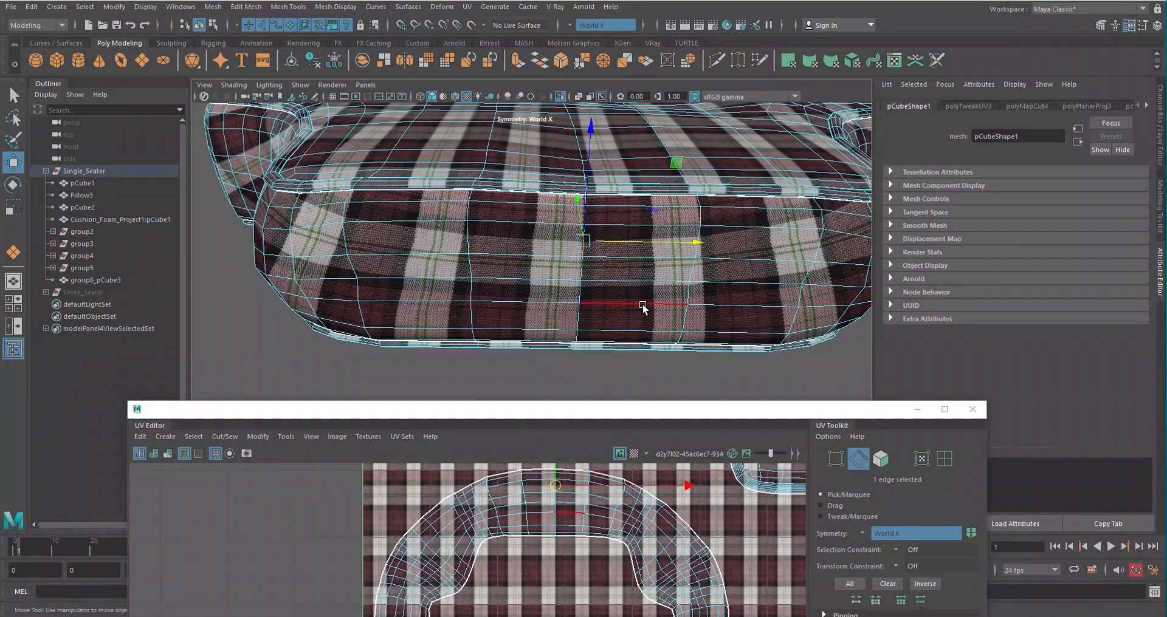
drag(620, 406, 623, 352)
shift+click(597, 258)
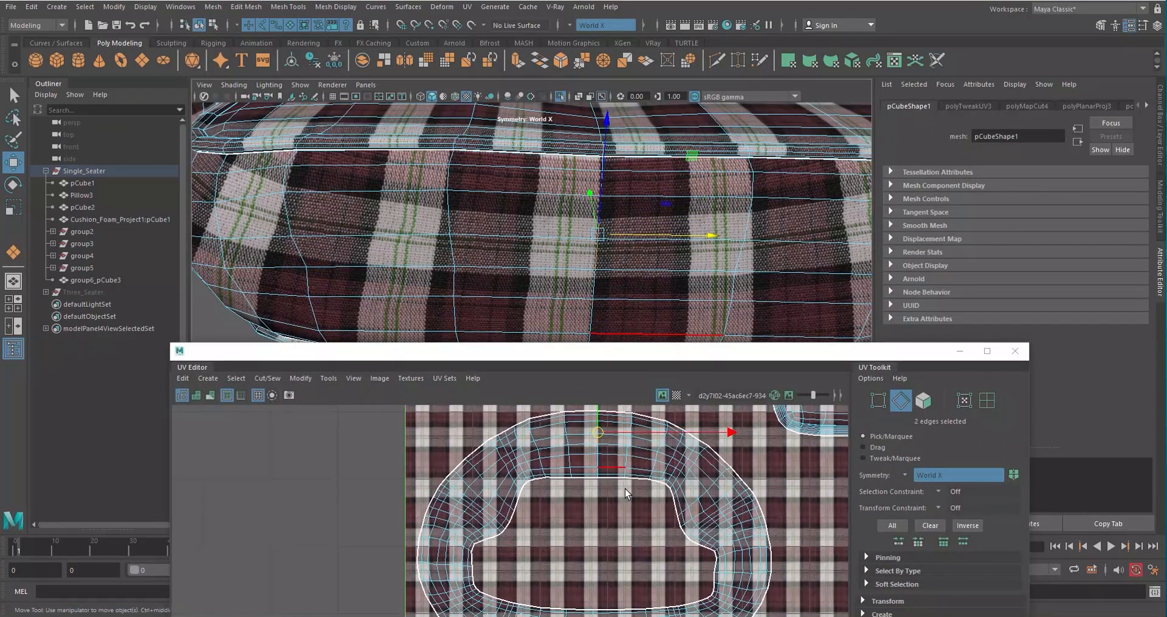
scroll(619, 463, up, 2)
alt+middle_drag(598, 419, 591, 477)
scroll(592, 478, up, 3)
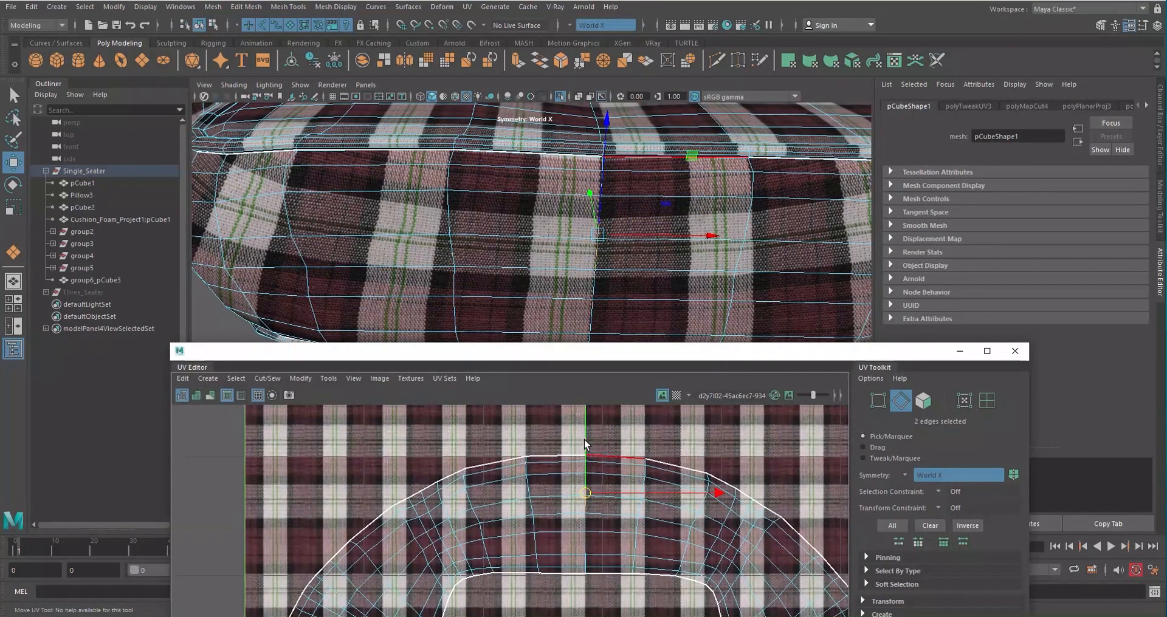
click(596, 567)
- Use the Unfold UV brush on the top middle of the ring-shaped shell and clear the two-edge selection
drag(610, 354, 590, 115)
scroll(607, 339, down, 3)
alt+middle_drag(607, 339, 605, 359)
scroll(595, 357, up, 1)
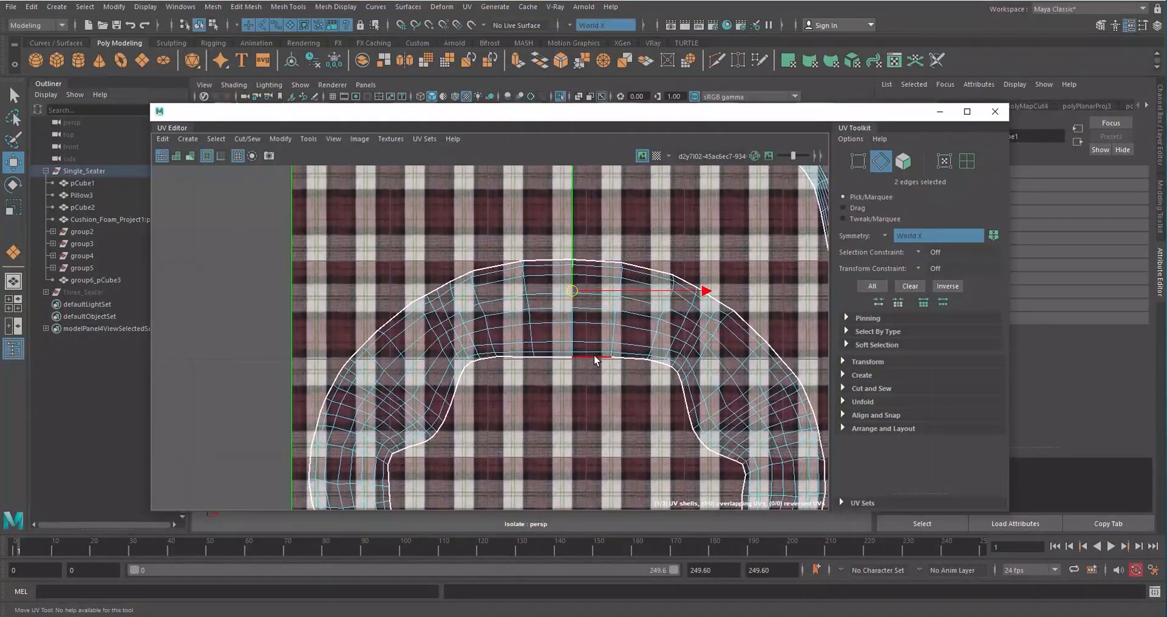
click(314, 141)
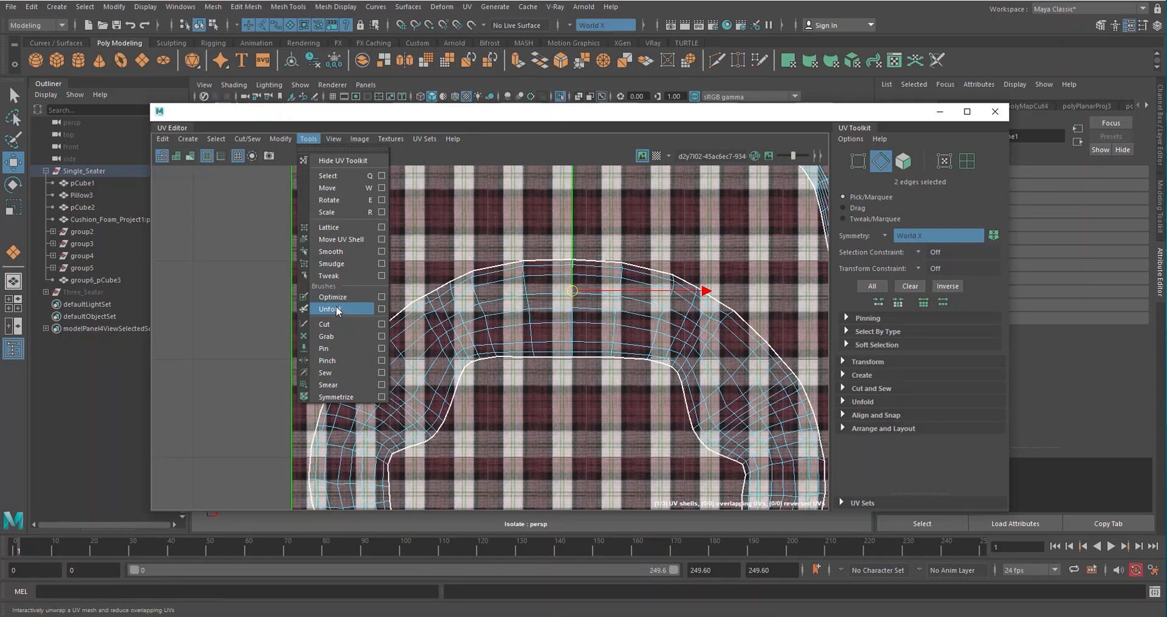
right_click(564, 296)
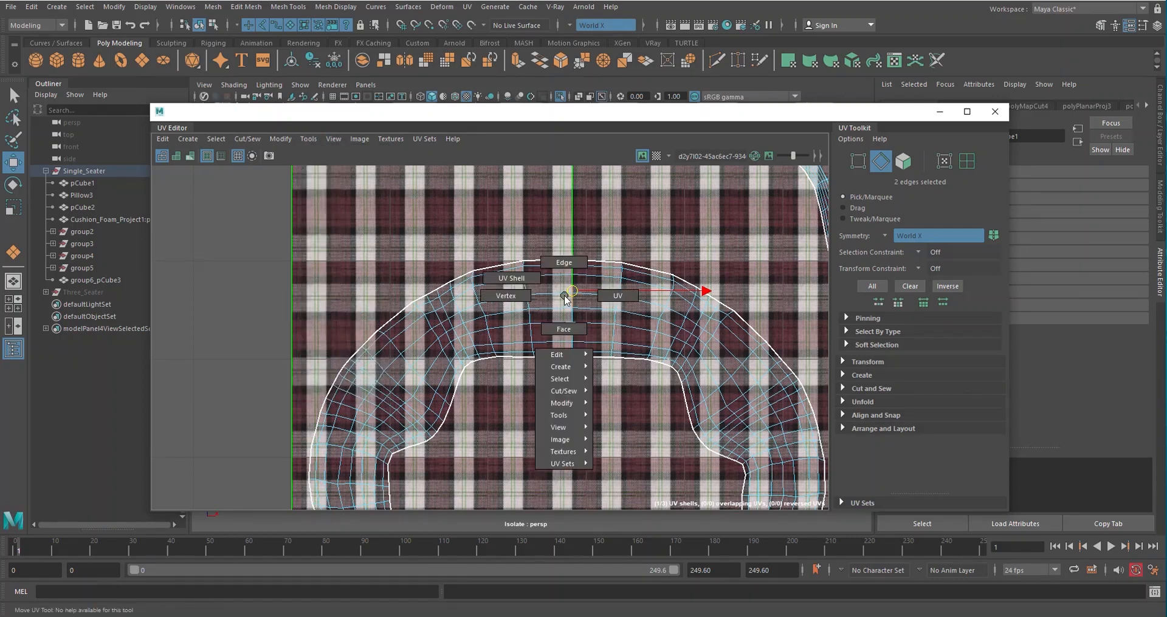
mouse_move(567, 415)
click(621, 542)
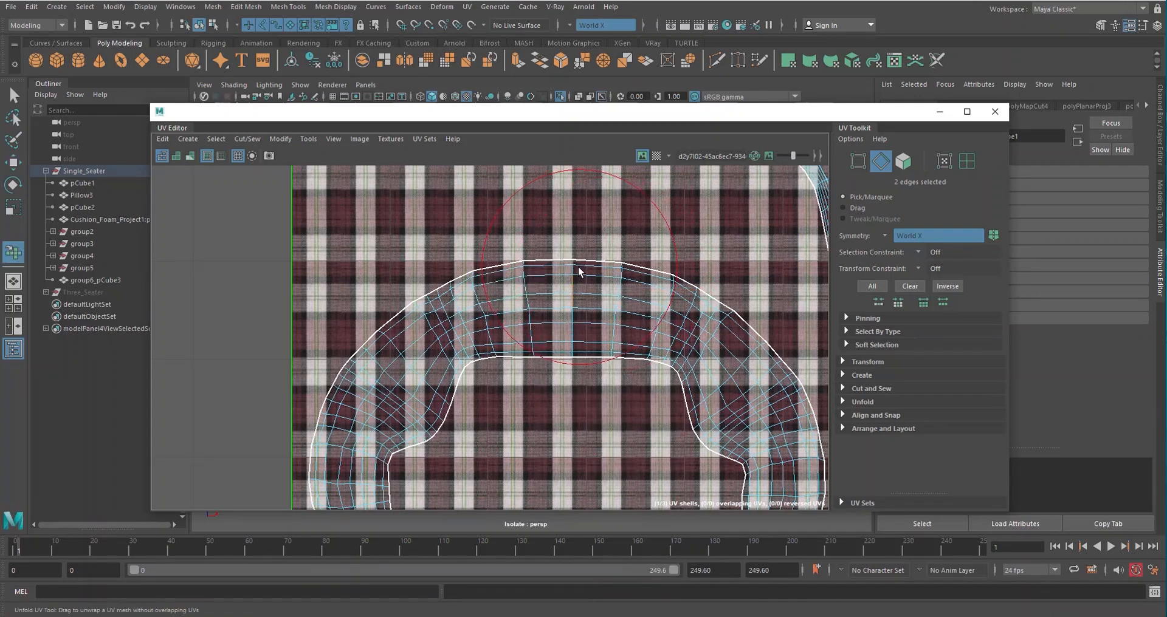
drag(581, 274, 509, 269)
scroll(574, 278, up, 2)
scroll(574, 278, up, 2)
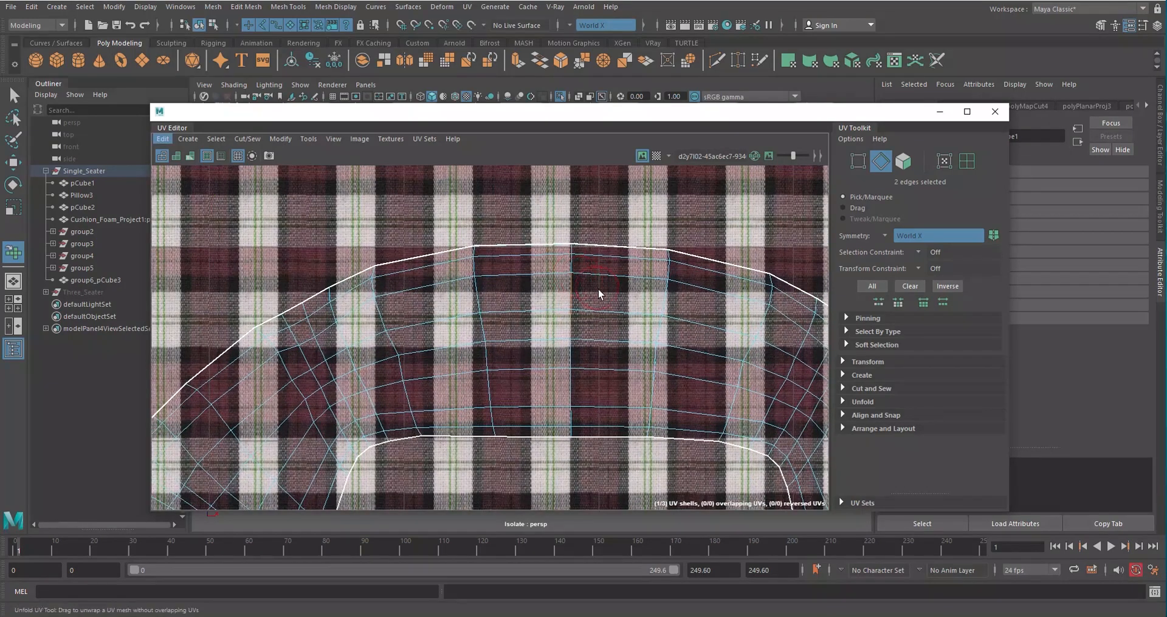
key(ctrl+z)
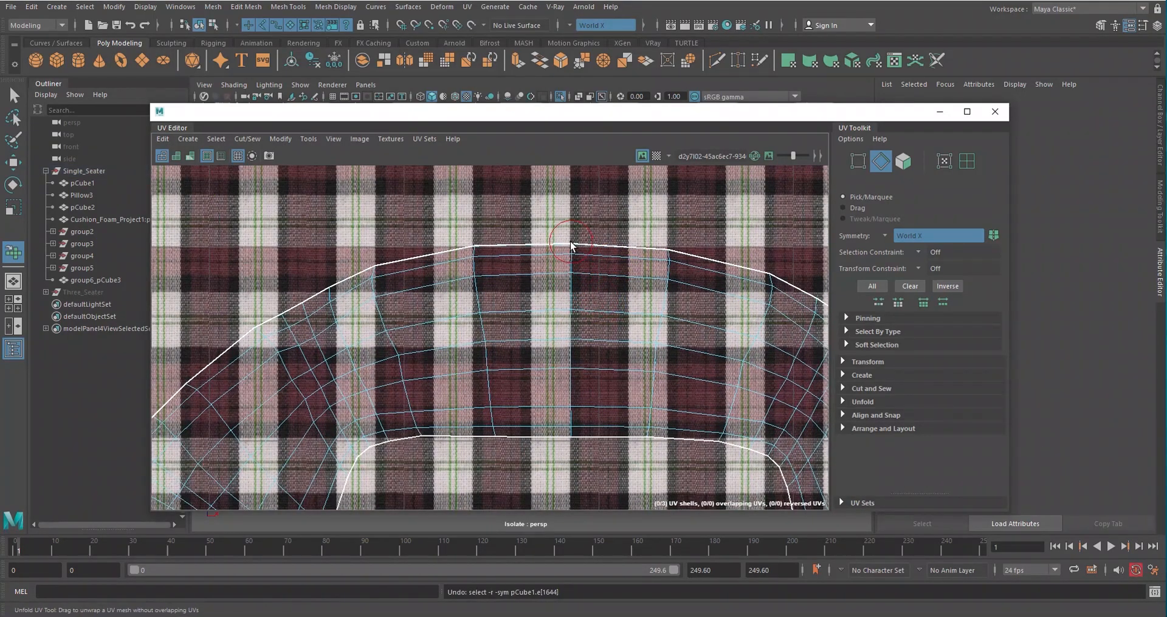
- Brush with the Unfold UV tool down the centre of the ring-shaped shell's upper band, from outer to inner border
scroll(574, 260, up, 2)
scroll(573, 350, down, 3)
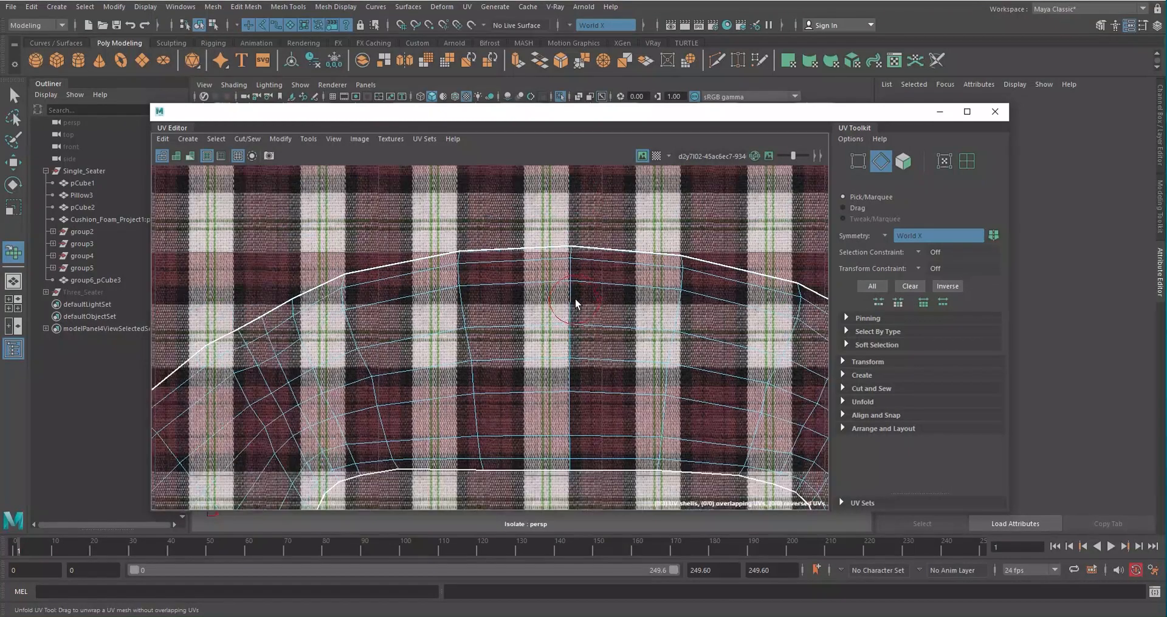
middle_drag(573, 302, 583, 240)
scroll(582, 224, up, 3)
drag(579, 228, 583, 480)
- Try to shift an edge on the ring-shaped shell's centre line sideways, and undo the move and the trial cut
key(w)
scroll(581, 349, down, 1)
scroll(582, 351, down, 1)
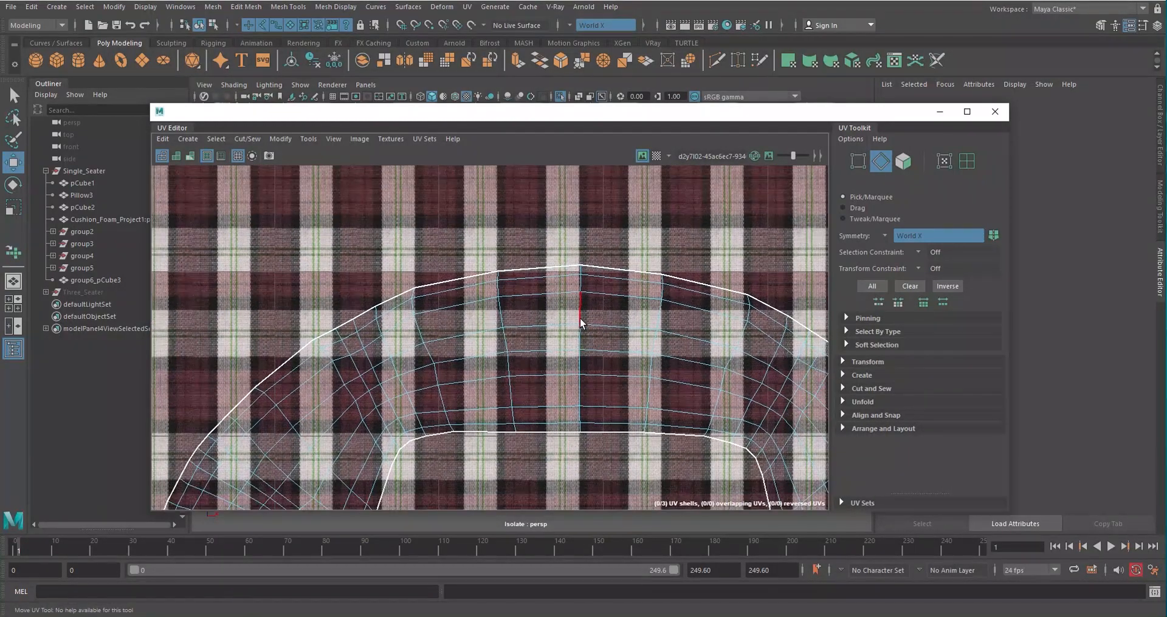
click(580, 316)
drag(608, 309, 640, 312)
key(ctrl+z)
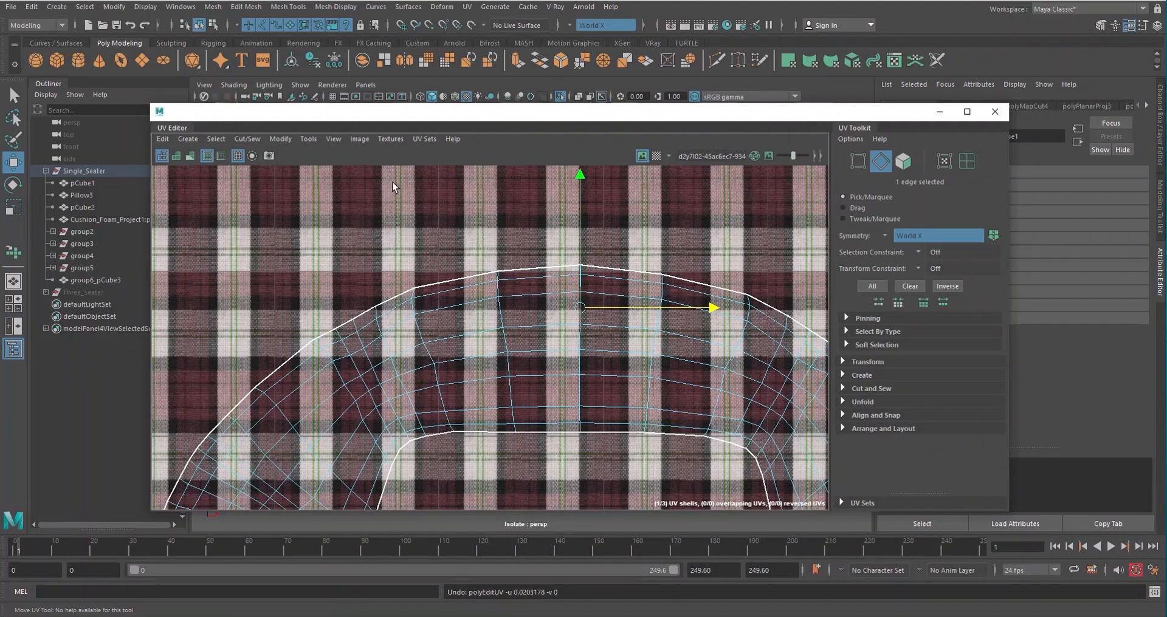
key(ctrl+z)
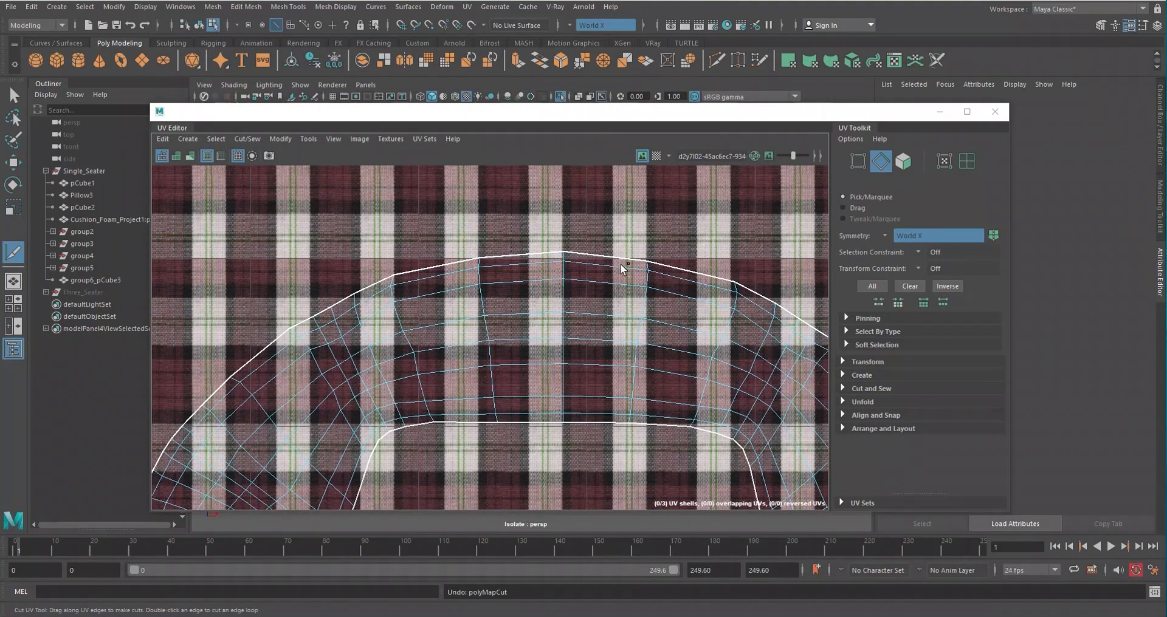
- Cut the ring-shaped shell open along the vertical centre line of its upper band with the Cut UV tool
alt+middle_drag(555, 261, 570, 252)
scroll(570, 252, up, 2)
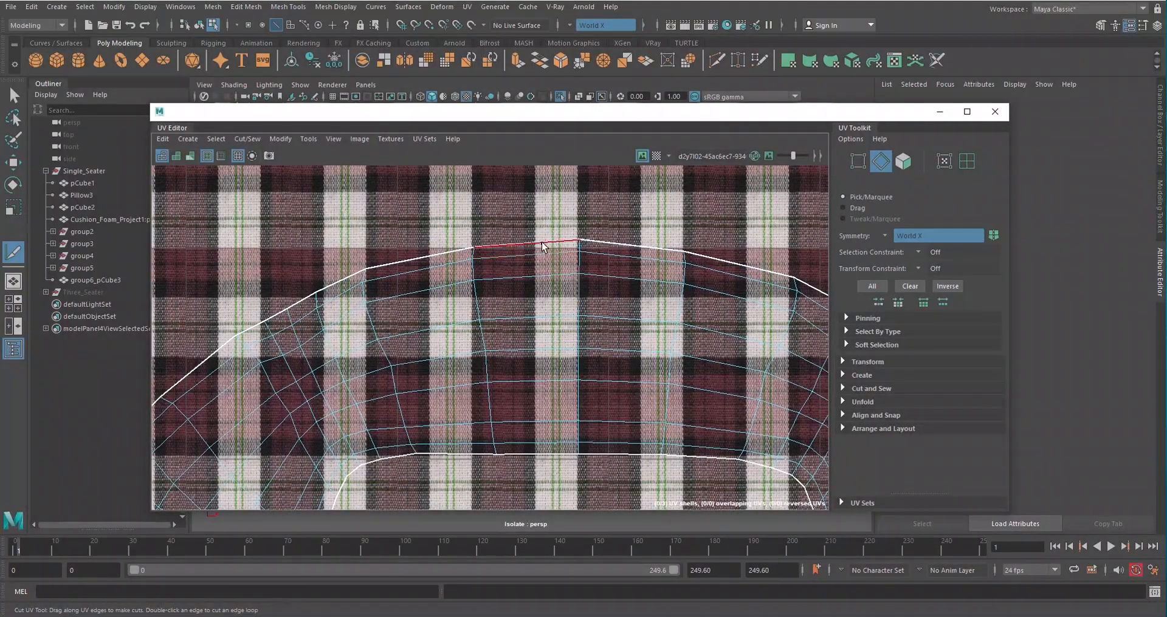
right_drag(559, 213, 563, 331)
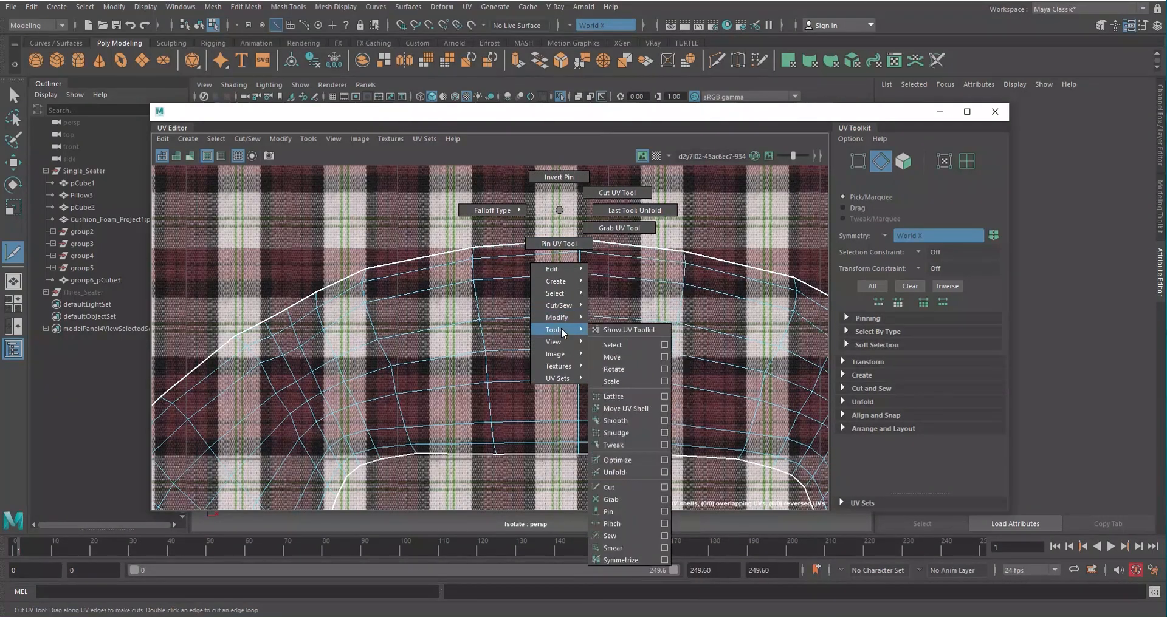
right_drag(597, 414, 602, 488)
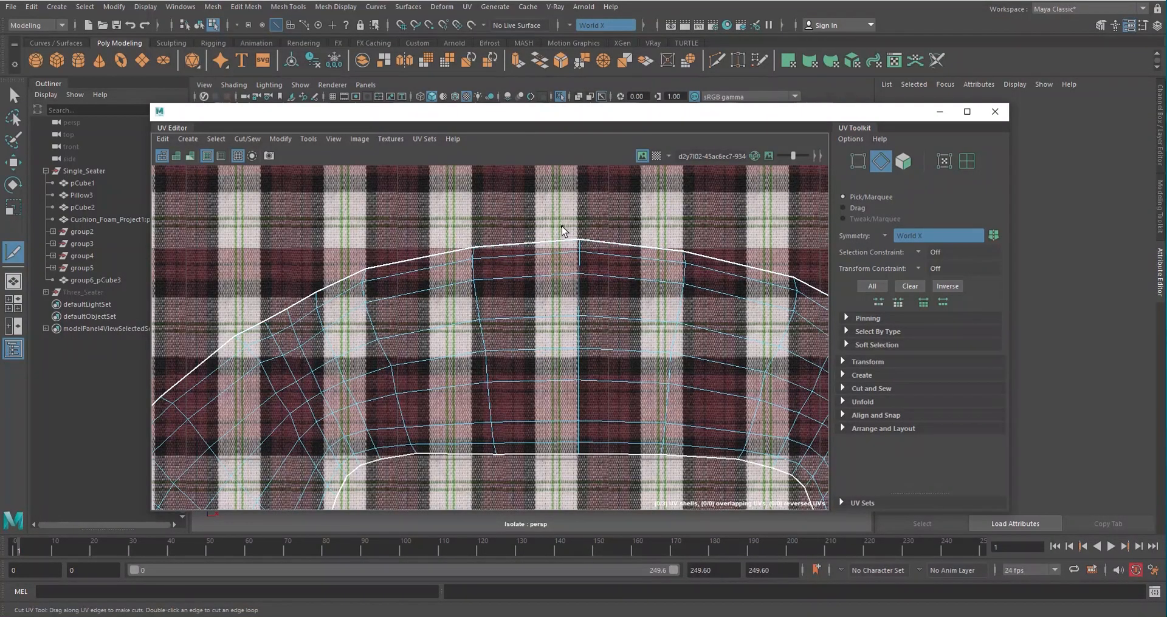
scroll(559, 231, down, 4)
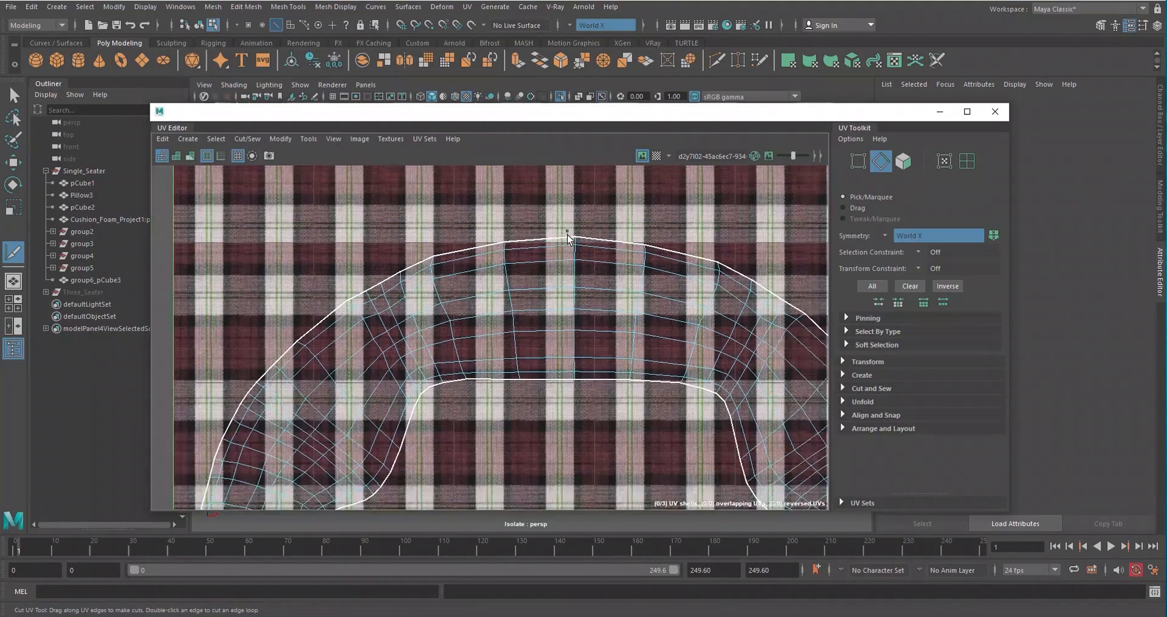
scroll(534, 256, down, 5)
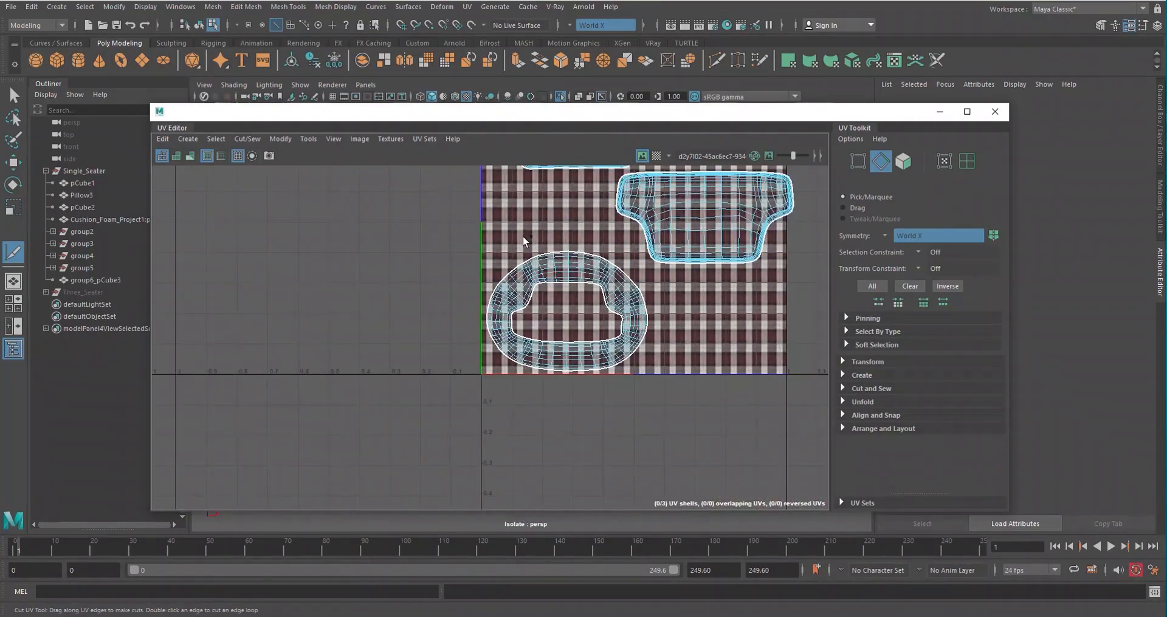
scroll(548, 250, up, 10)
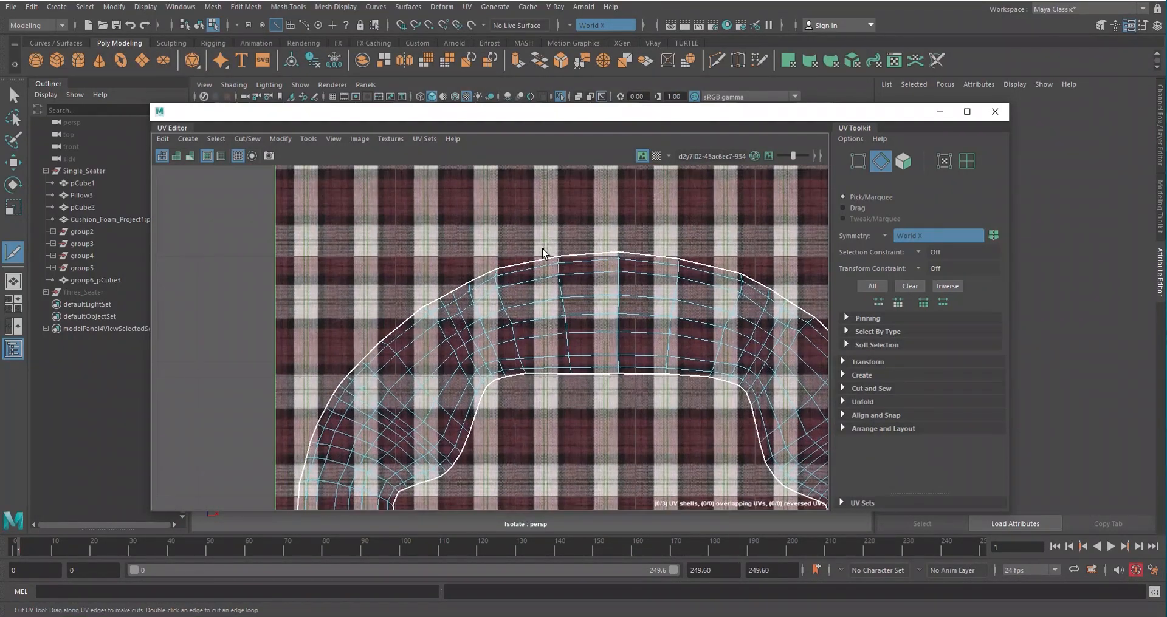
alt+middle_drag(648, 255, 581, 223)
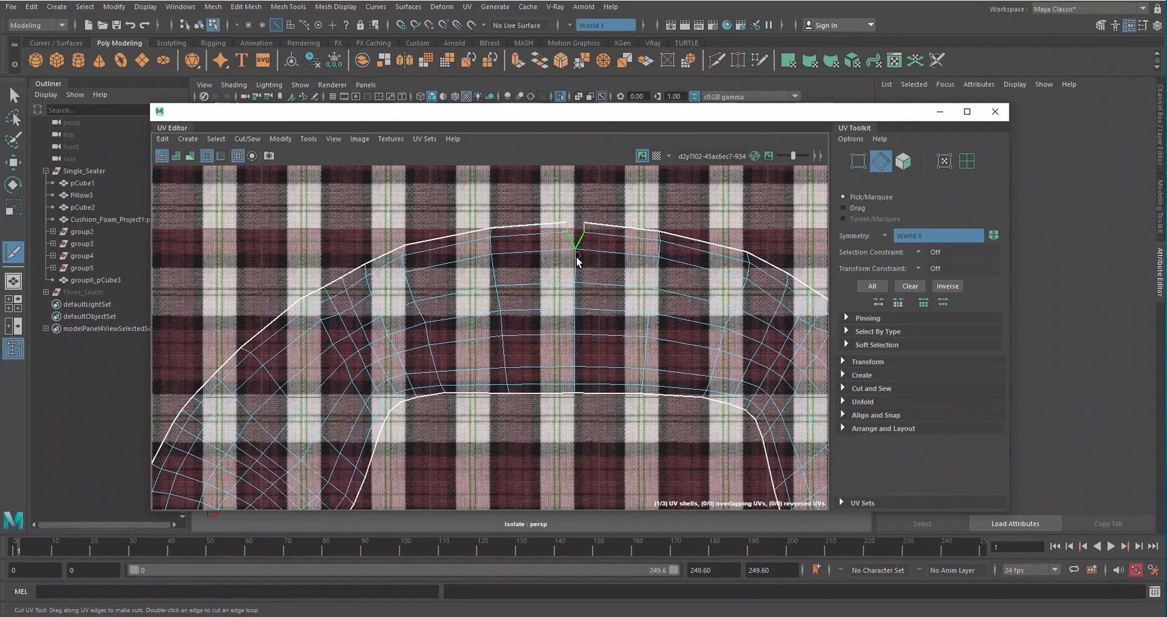
drag(577, 262, 571, 416)
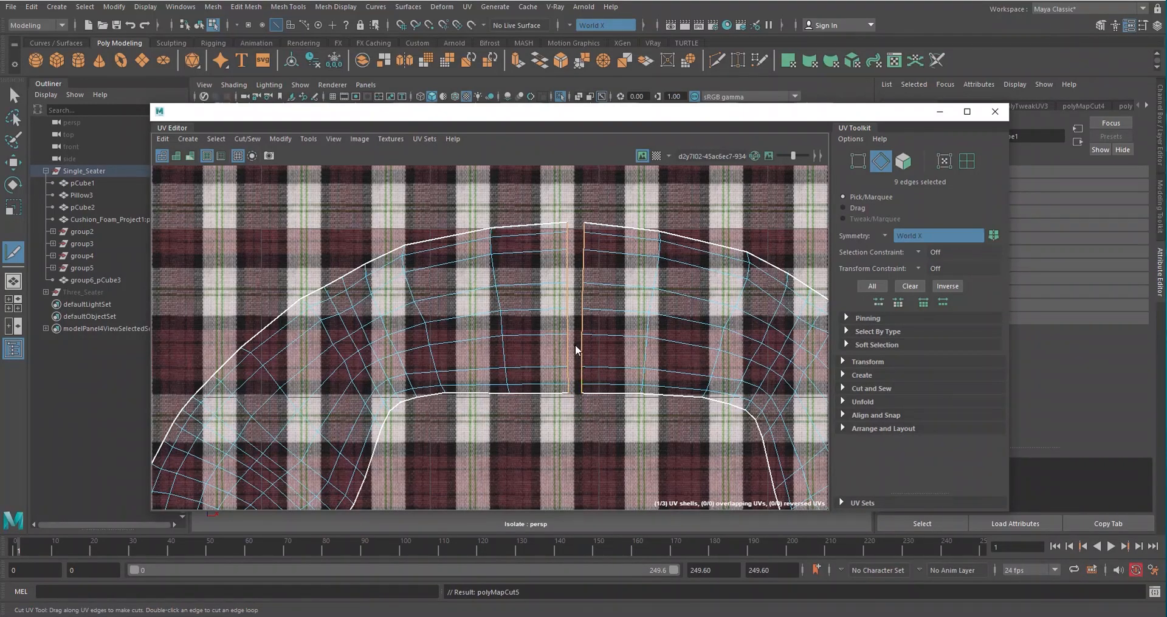
shift+right_drag(575, 345, 586, 466)
shift+right_drag(628, 582, 629, 593)
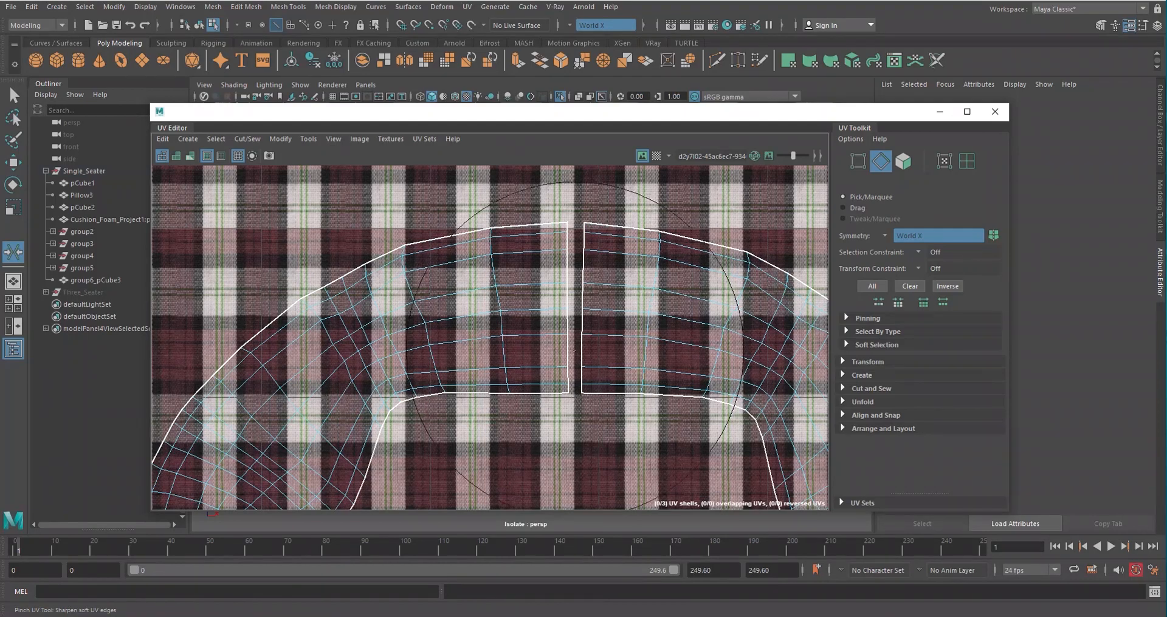
key(w)
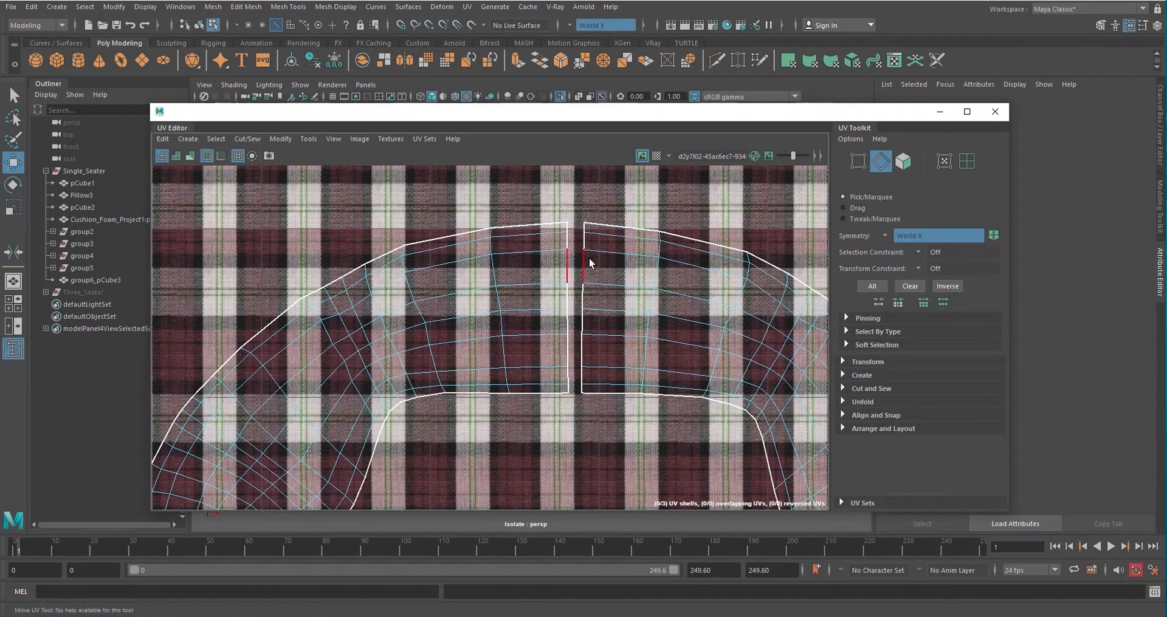
scroll(571, 305, down, 5)
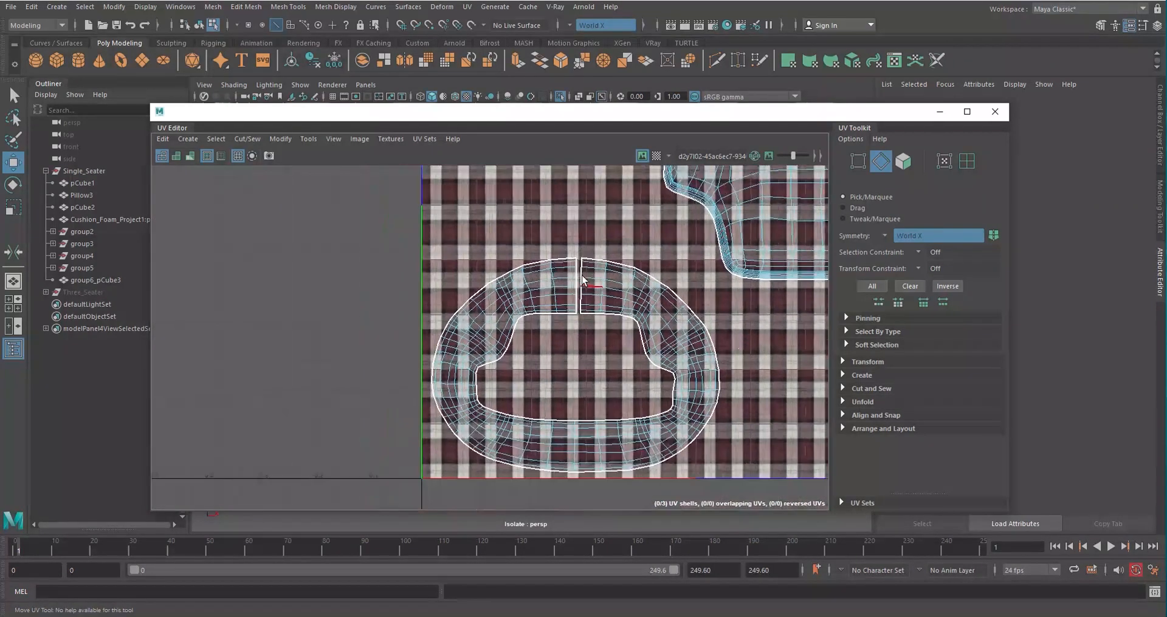
scroll(586, 292, up, 2)
scroll(542, 306, down, 3)
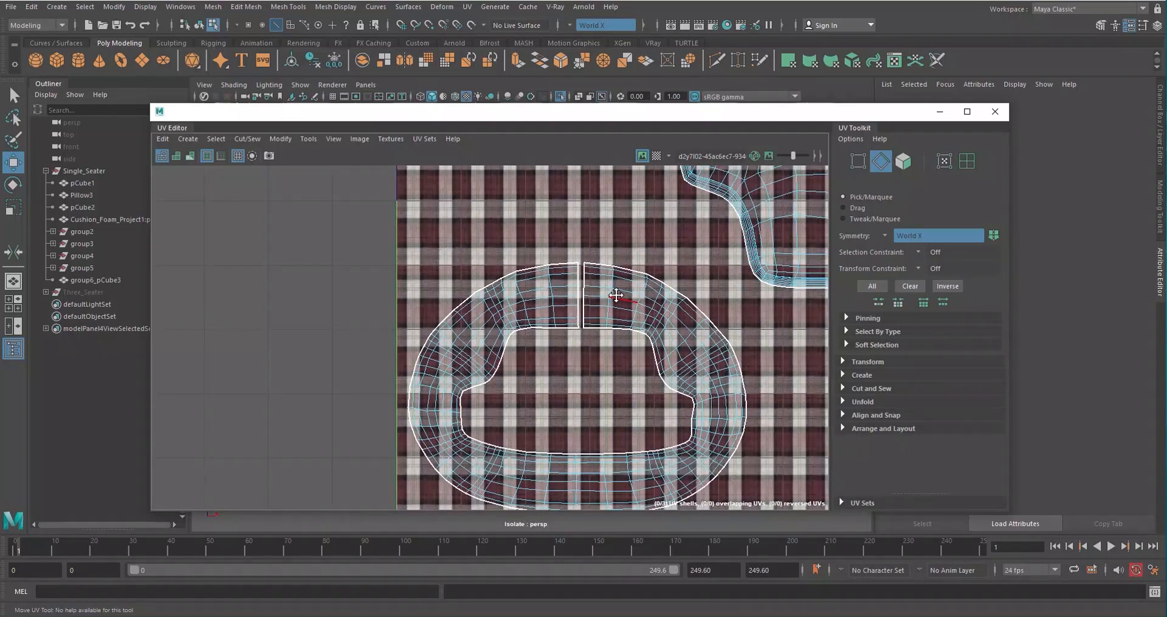
- Select the whole cut ring-shaped shell and unfold it into a long open strip
mouse_move(586, 229)
right_down()
mouse_move(547, 235)
mouse_move(642, 236)
mouse_move(593, 238)
mouse_move(587, 246)
mouse_move(610, 234)
mouse_move(574, 257)
mouse_move(577, 246)
right_up()
click(566, 230)
right_drag(518, 226, 570, 227)
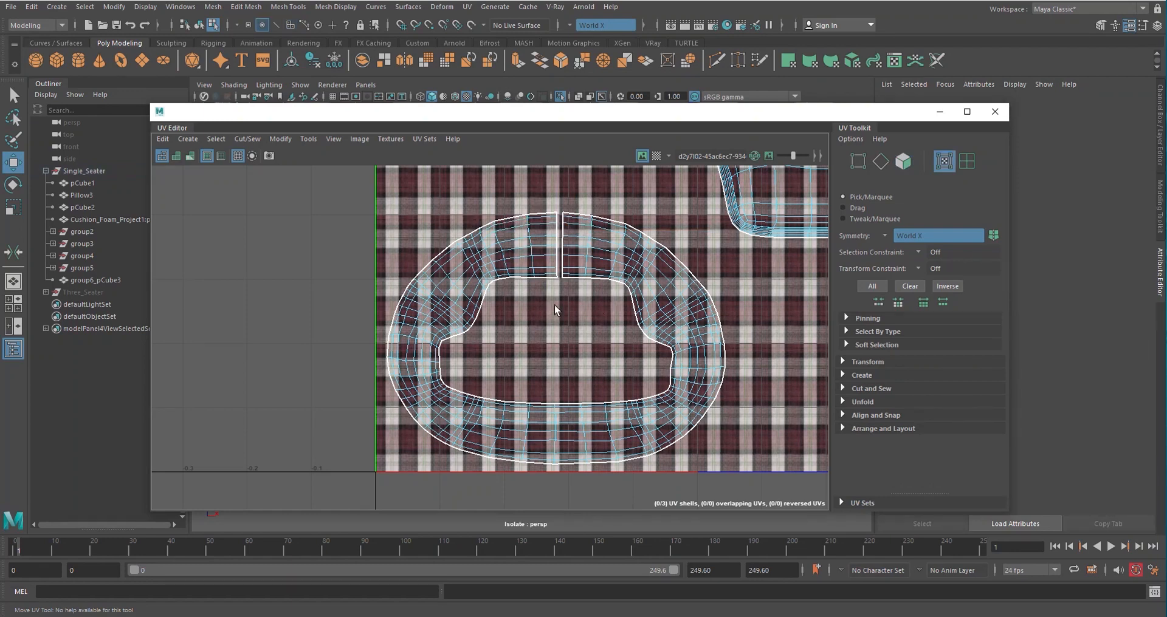
click(509, 252)
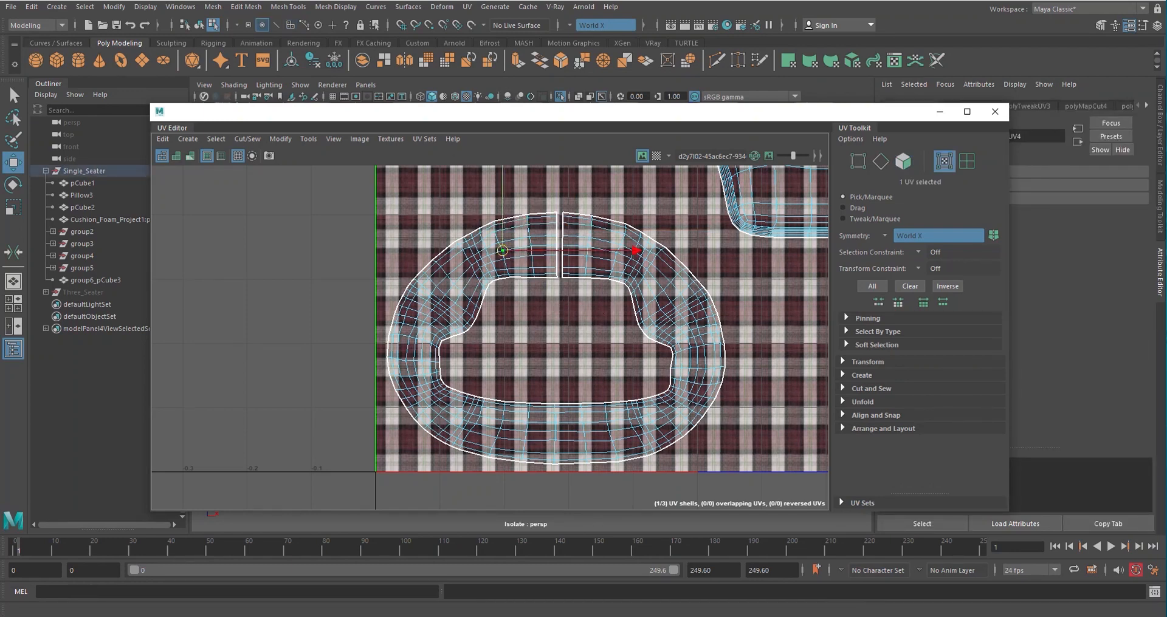
right_drag(535, 290, 552, 259)
shift+right_drag(490, 234, 419, 238)
shift+right_drag(529, 260, 398, 252)
scroll(644, 362, down, 2)
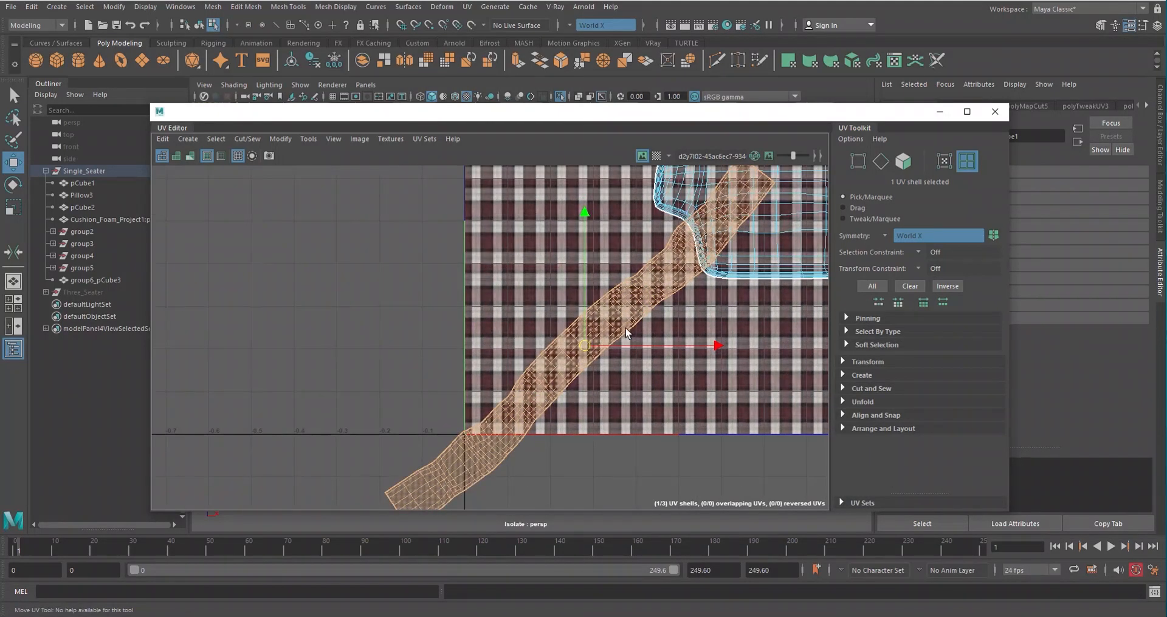
shift+right_drag(615, 311, 502, 311)
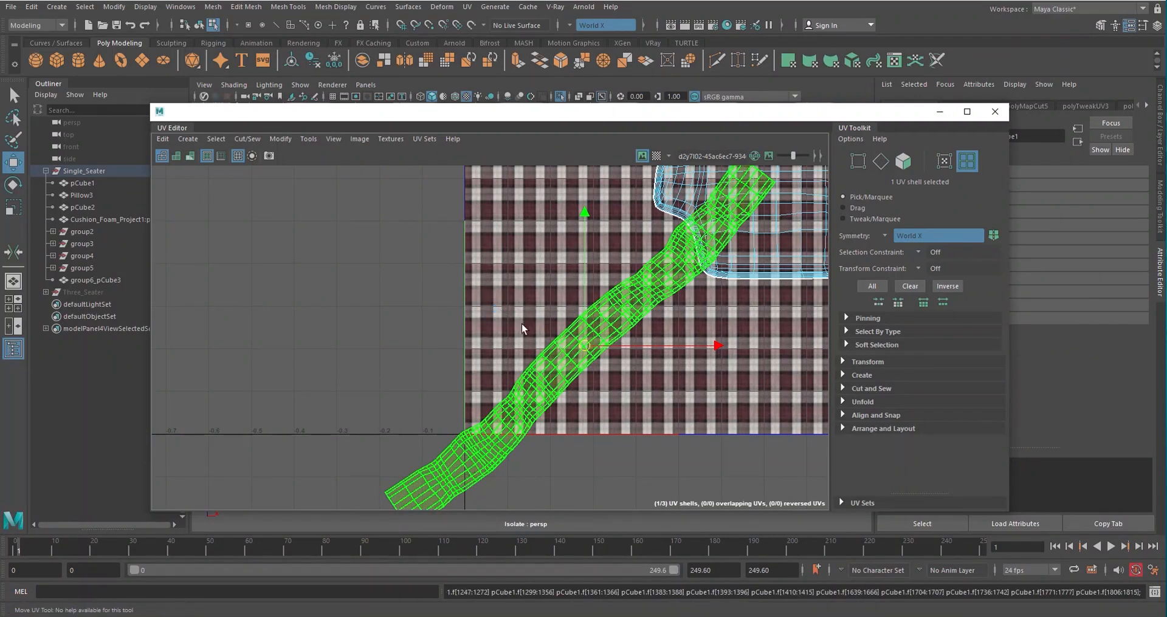
- Rotate the unfolded strip to lie roughly horizontal, and scale and move it inside the texture tile below the other shells
scroll(625, 375, down, 2)
alt+middle_drag(674, 355, 622, 357)
key(e)
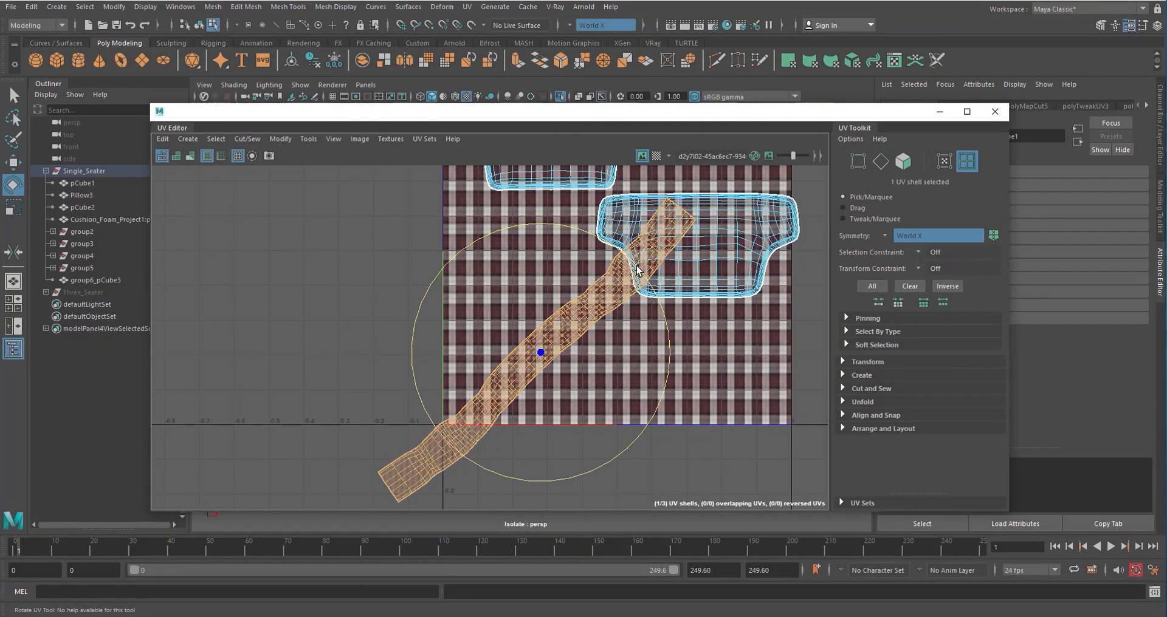
drag(638, 268, 680, 356)
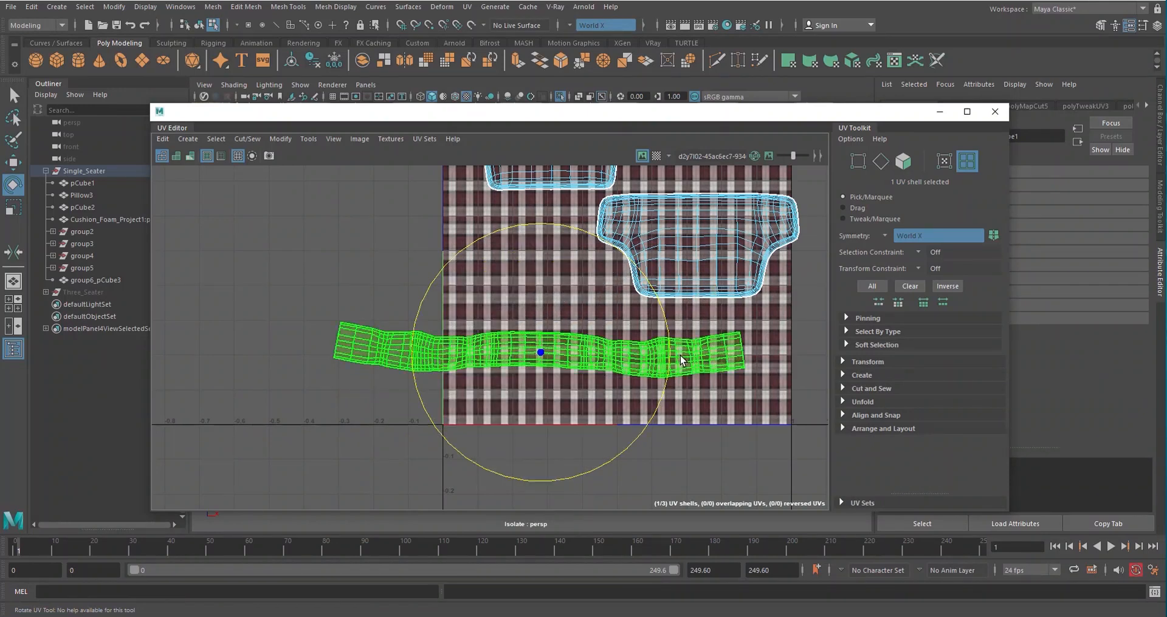
key(w)
drag(545, 348, 620, 359)
key(r)
key(e)
key(w)
click(615, 381)
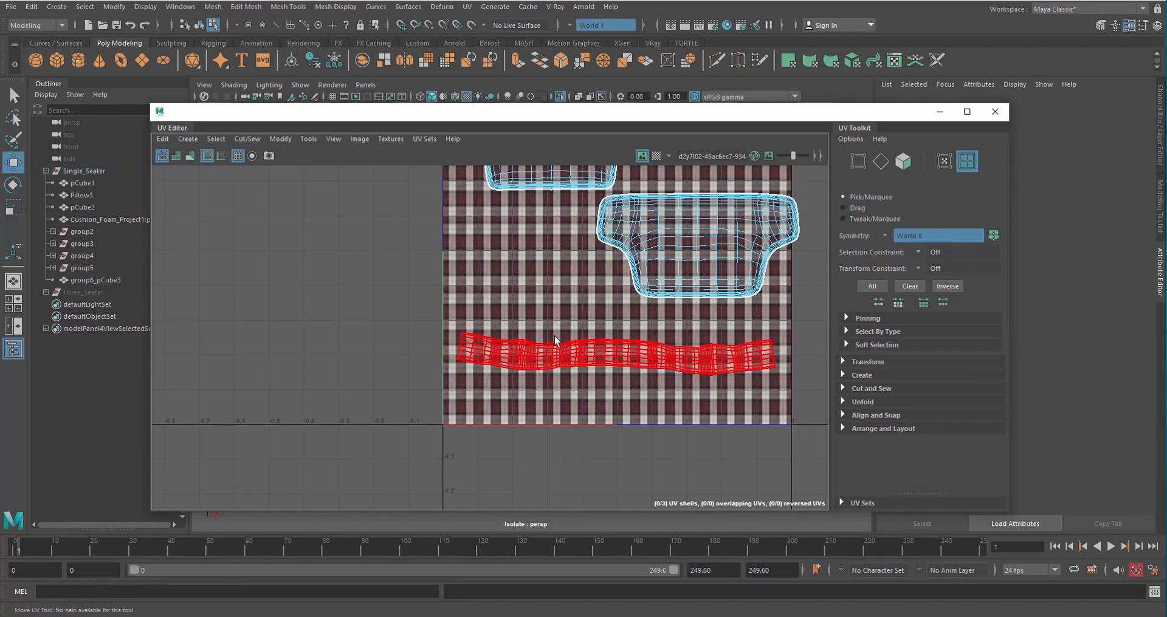
- Examine the strip shell in the UV Editor and the plaid around the new seam on the backrest's underside
alt+middle_drag(636, 328, 574, 303)
scroll(574, 302, up, 2)
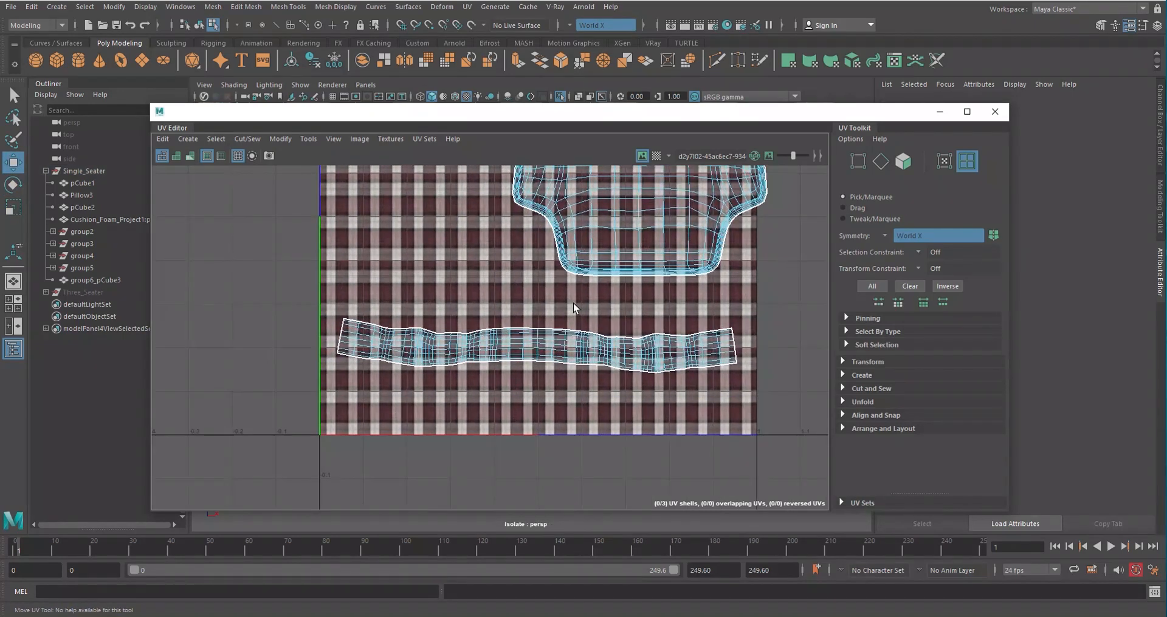
scroll(557, 317, up, 3)
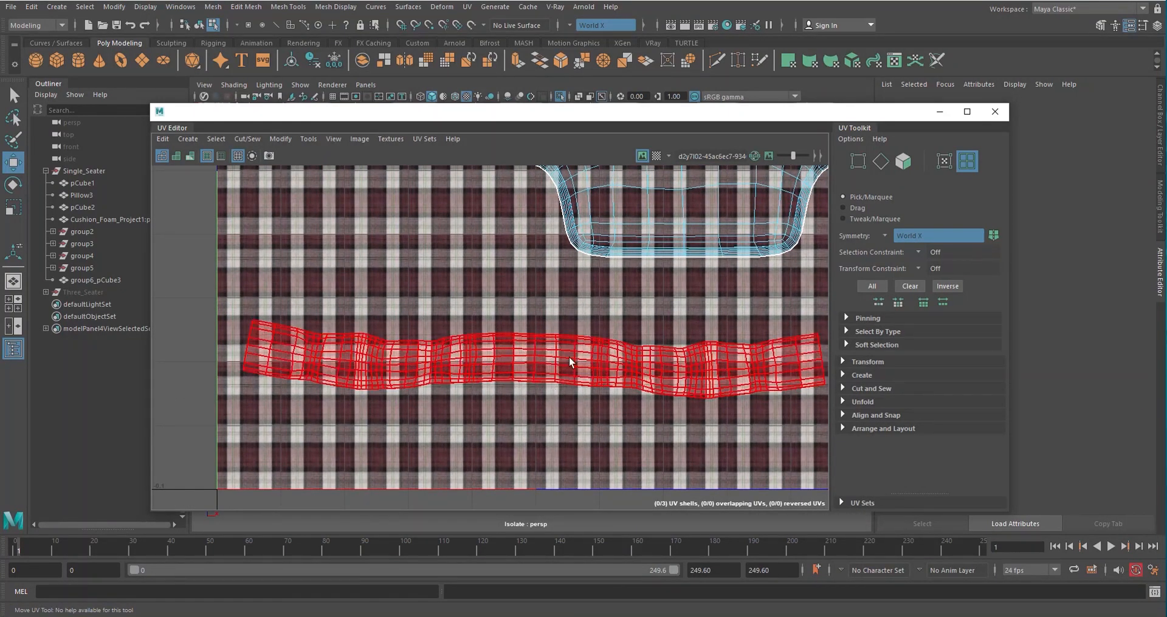
drag(531, 113, 532, 427)
scroll(530, 243, down, 5)
alt+drag(552, 286, 602, 234)
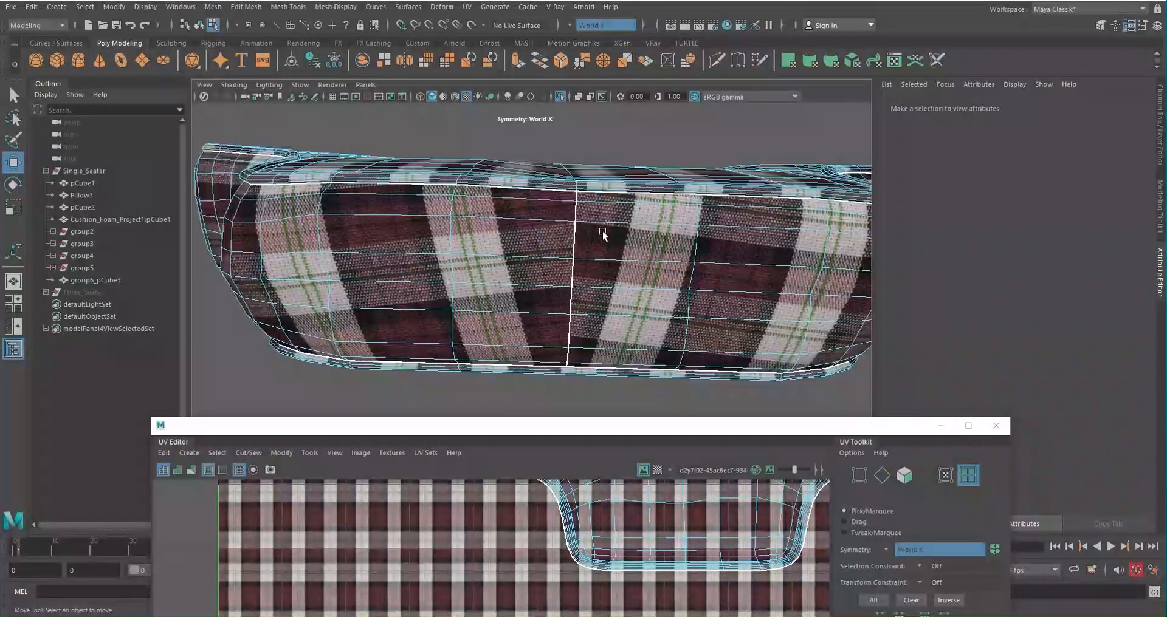
click(603, 234)
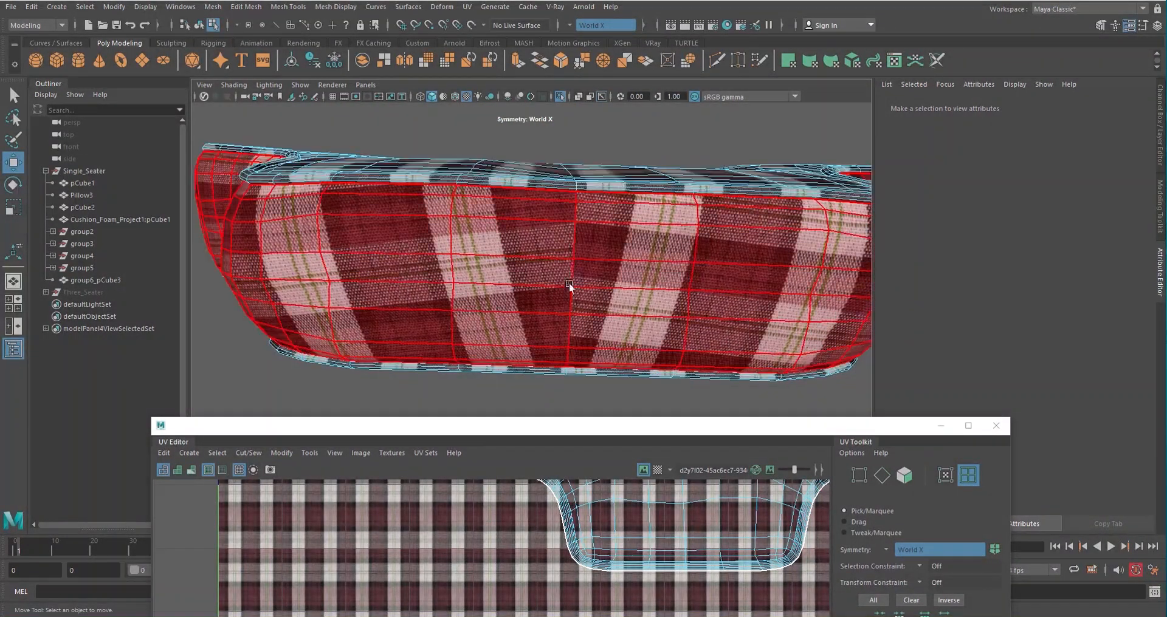
alt+drag(568, 284, 686, 297)
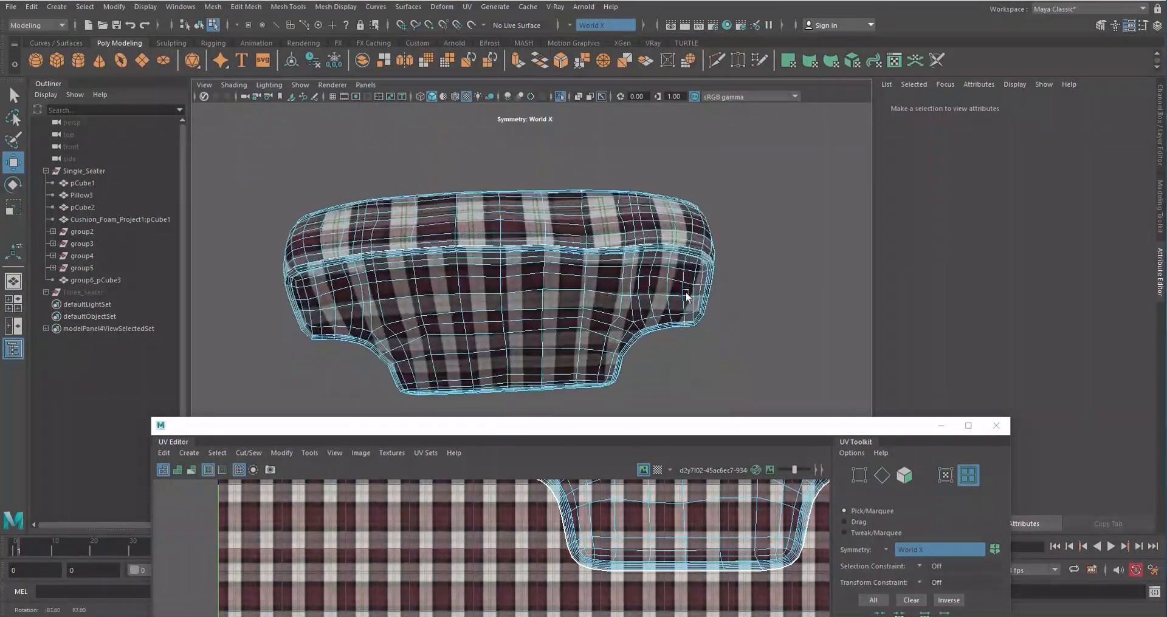
drag(652, 425, 624, 121)
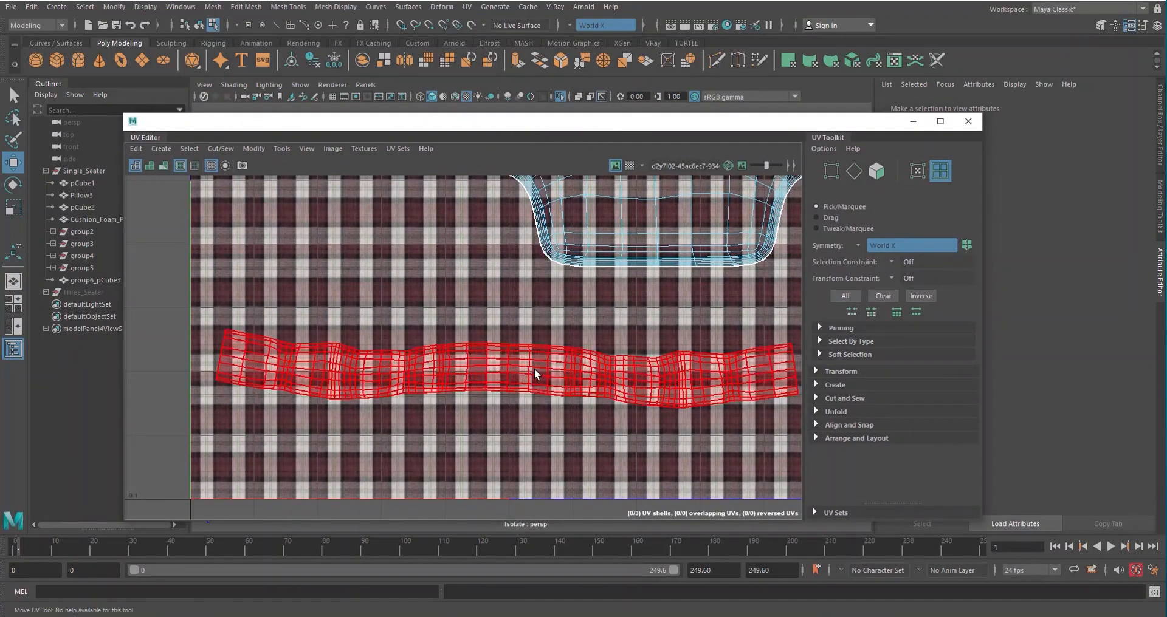
- Select the strip shell and optimize its UVs to even out the distortion
scroll(535, 374, down, 3)
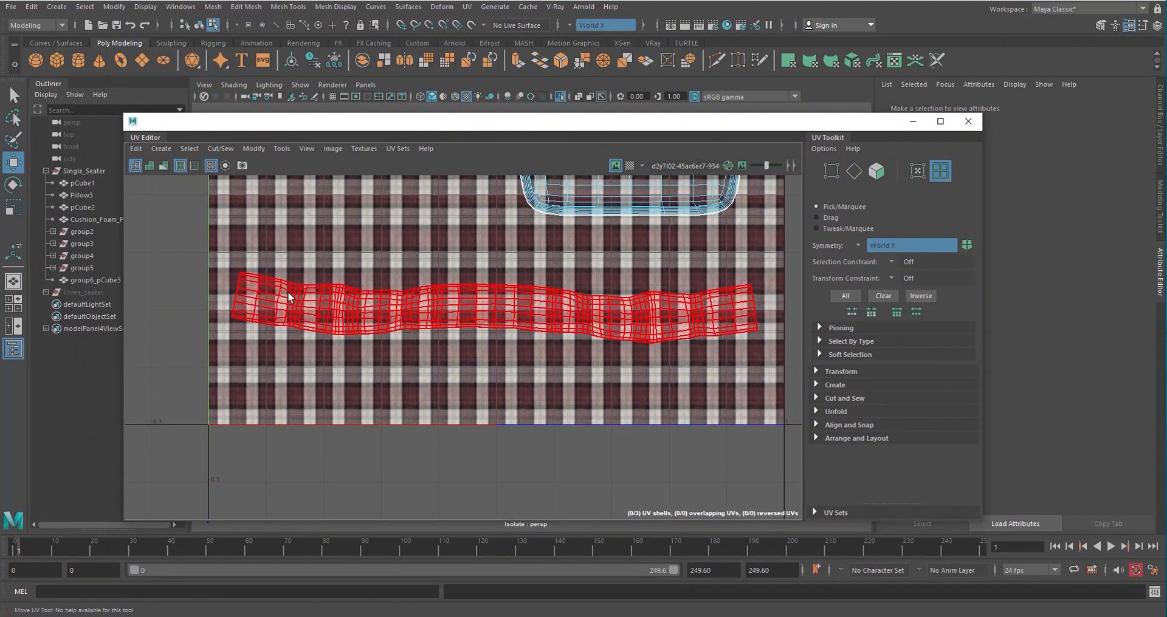
shift+right_click(497, 306)
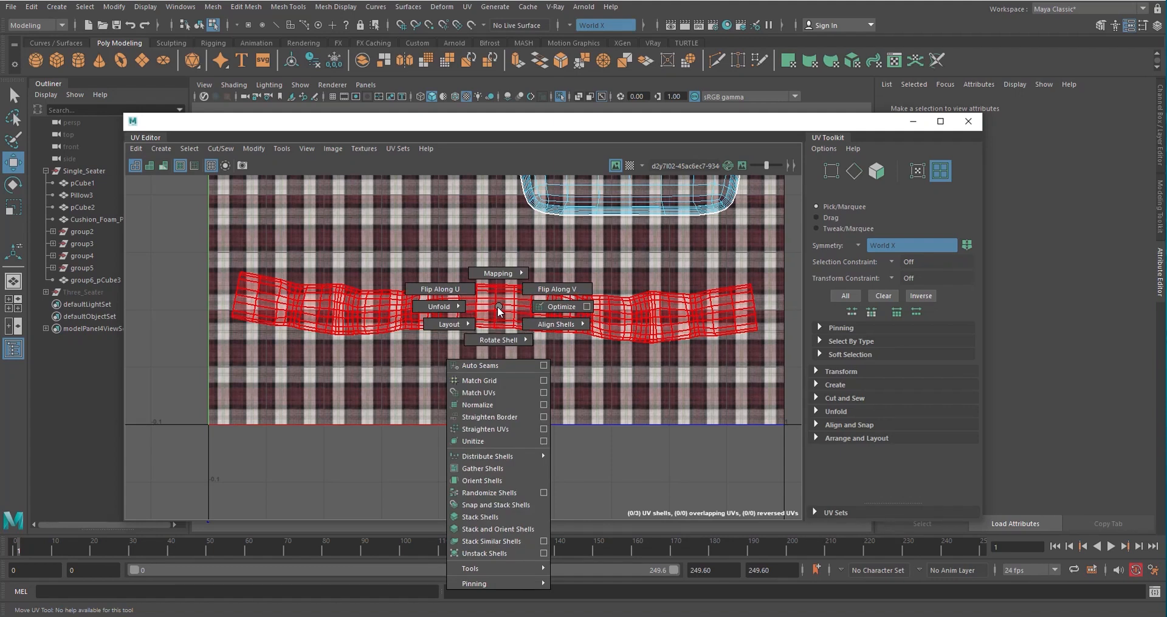
click(564, 305)
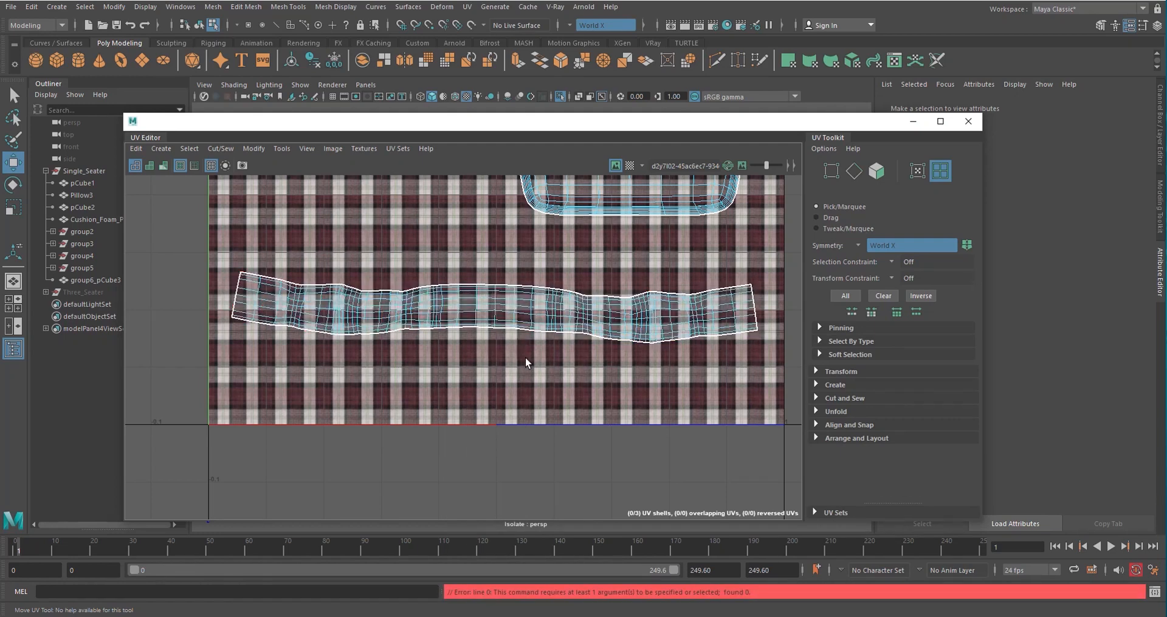
alt+middle_drag(480, 281, 486, 285)
click(486, 307)
shift+right_drag(486, 307, 558, 316)
click(547, 357)
click(502, 313)
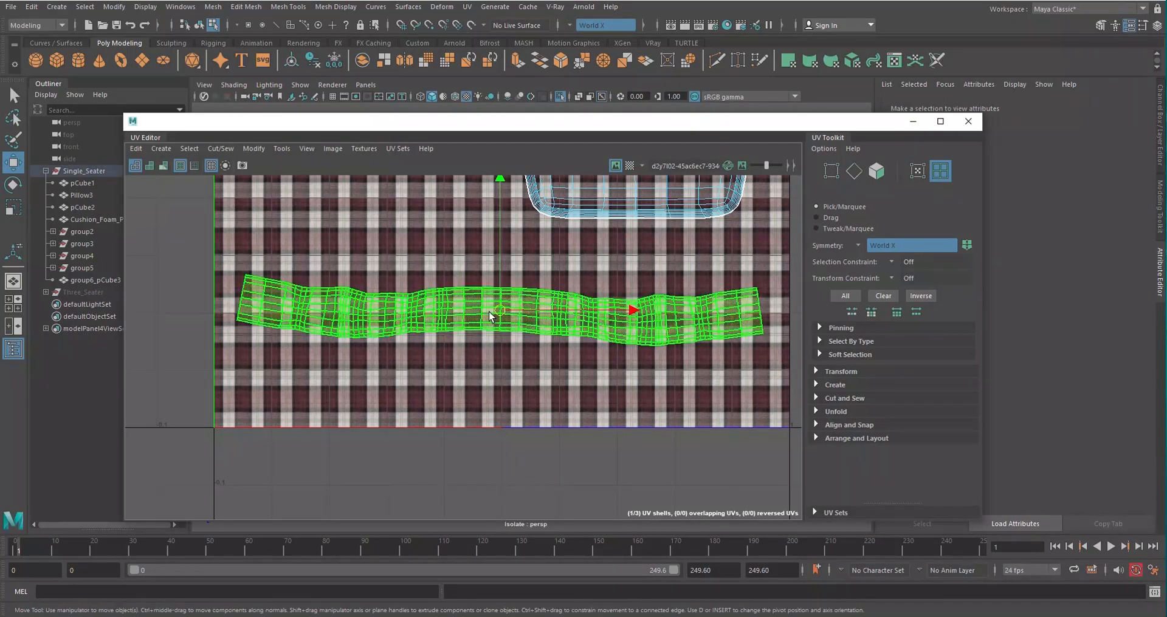
click(521, 372)
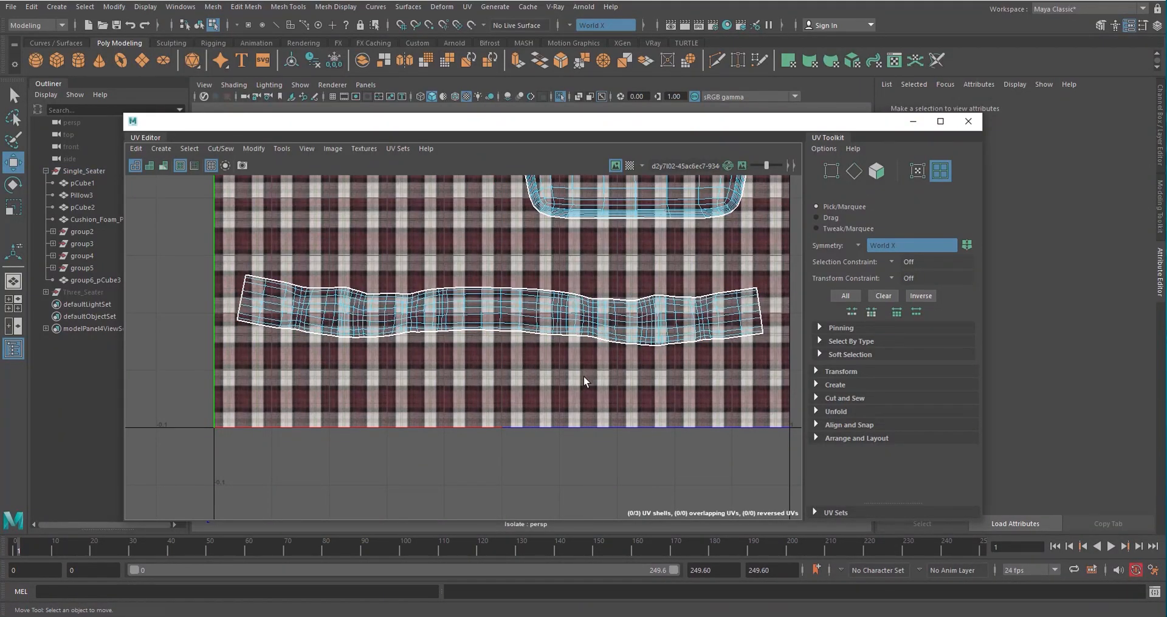
- Inspect how the plaid runs across the backrest's front, top band and side curves in the viewport
alt+middle_drag(467, 339, 476, 340)
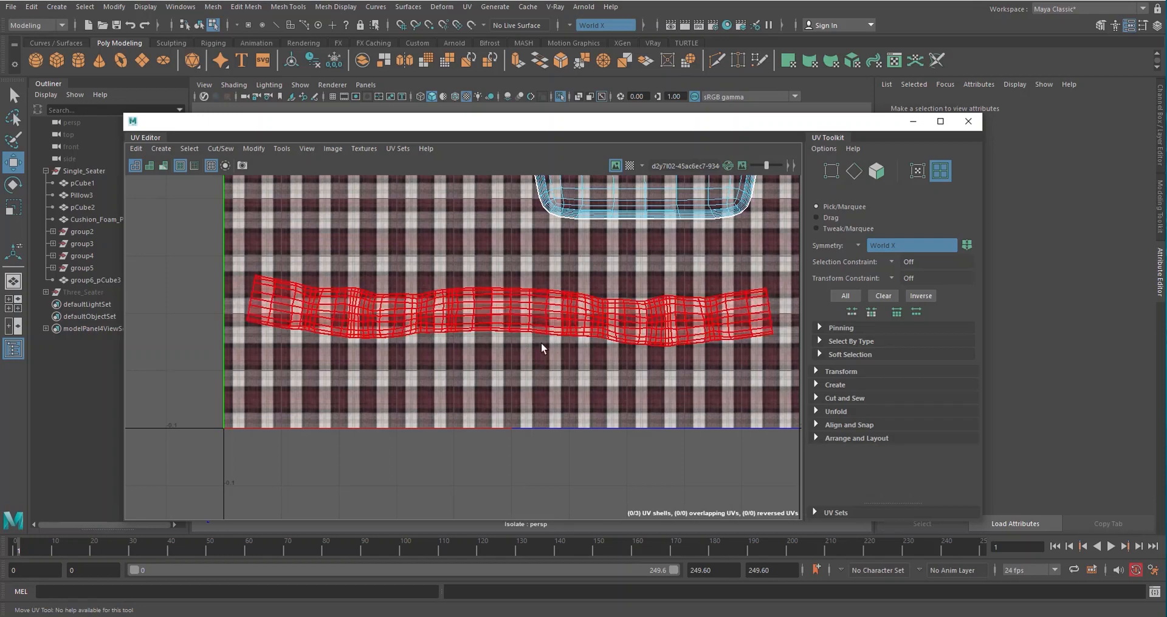
click(453, 306)
scroll(517, 317, down, 2)
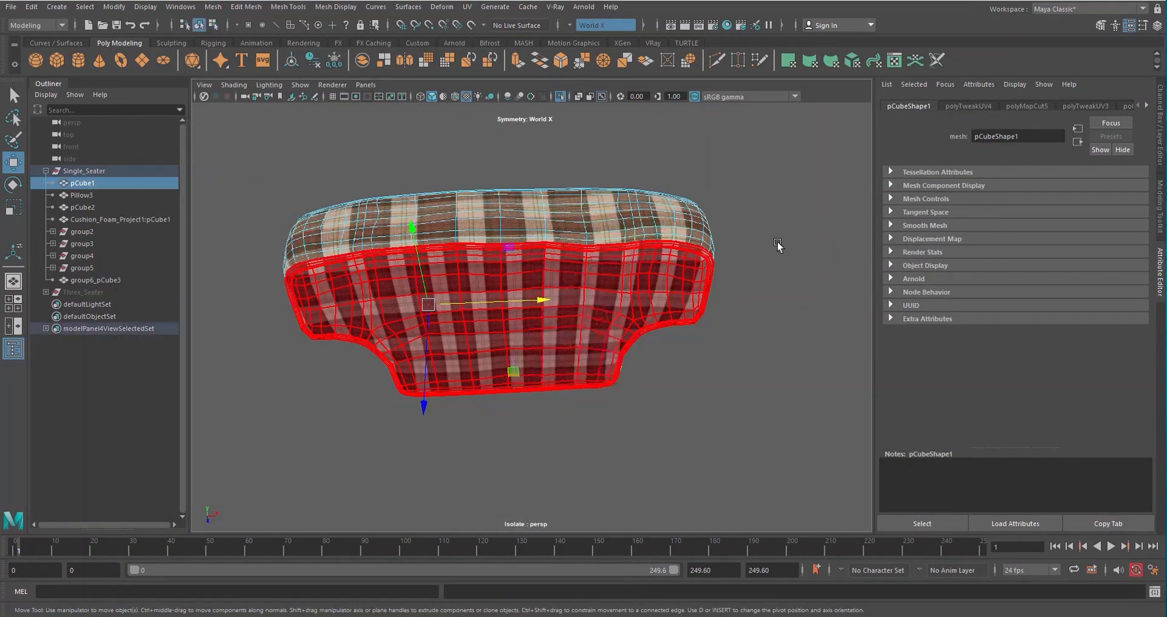
click(778, 242)
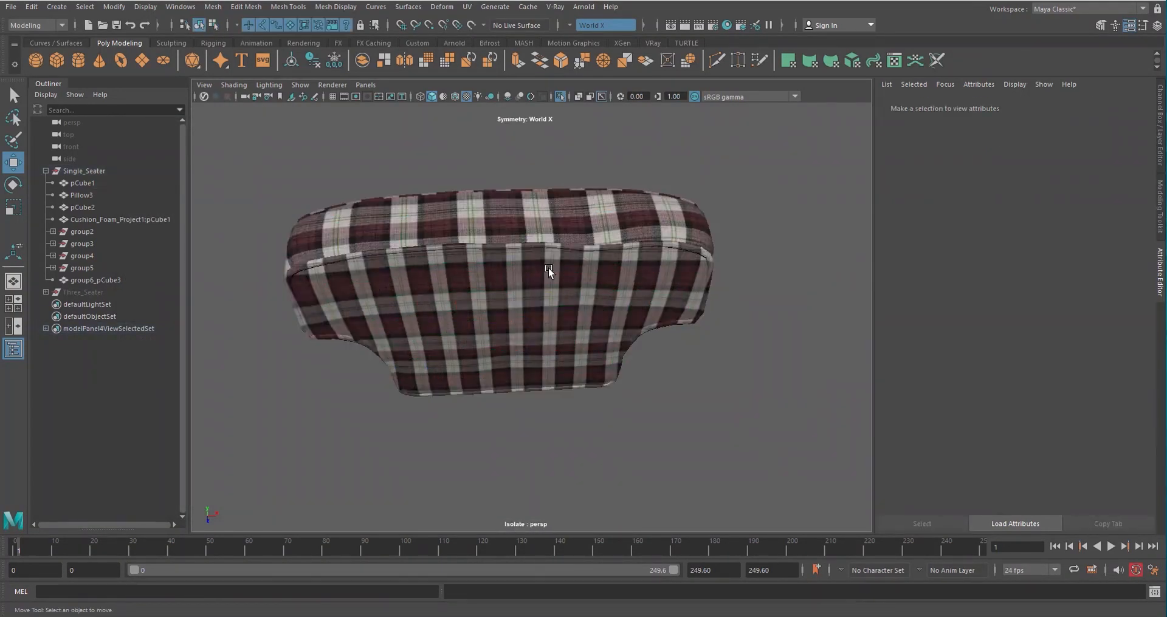
alt+drag(548, 268, 637, 294)
scroll(526, 306, down, 5)
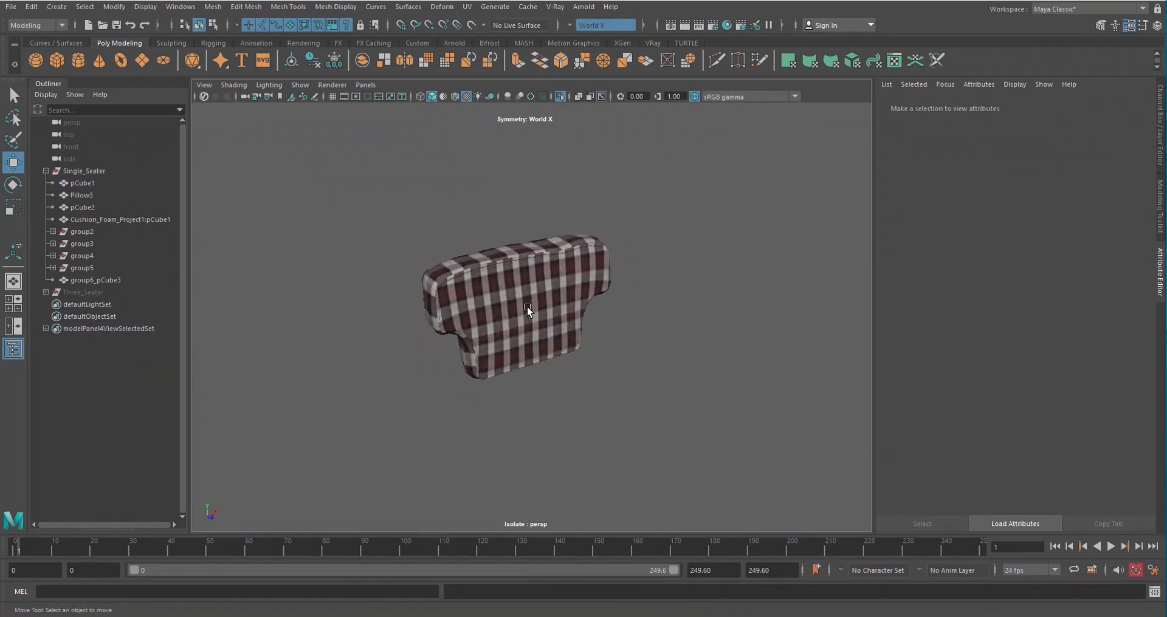
scroll(527, 305, up, 9)
alt+drag(527, 305, 612, 287)
alt+middle_drag(612, 286, 589, 257)
alt+drag(589, 256, 530, 260)
scroll(474, 255, down, 6)
alt+middle_drag(530, 260, 548, 299)
scroll(548, 299, up, 5)
scroll(550, 301, down, 2)
alt+drag(554, 312, 570, 315)
scroll(570, 314, down, 5)
alt+middle_drag(570, 314, 561, 274)
scroll(562, 273, up, 8)
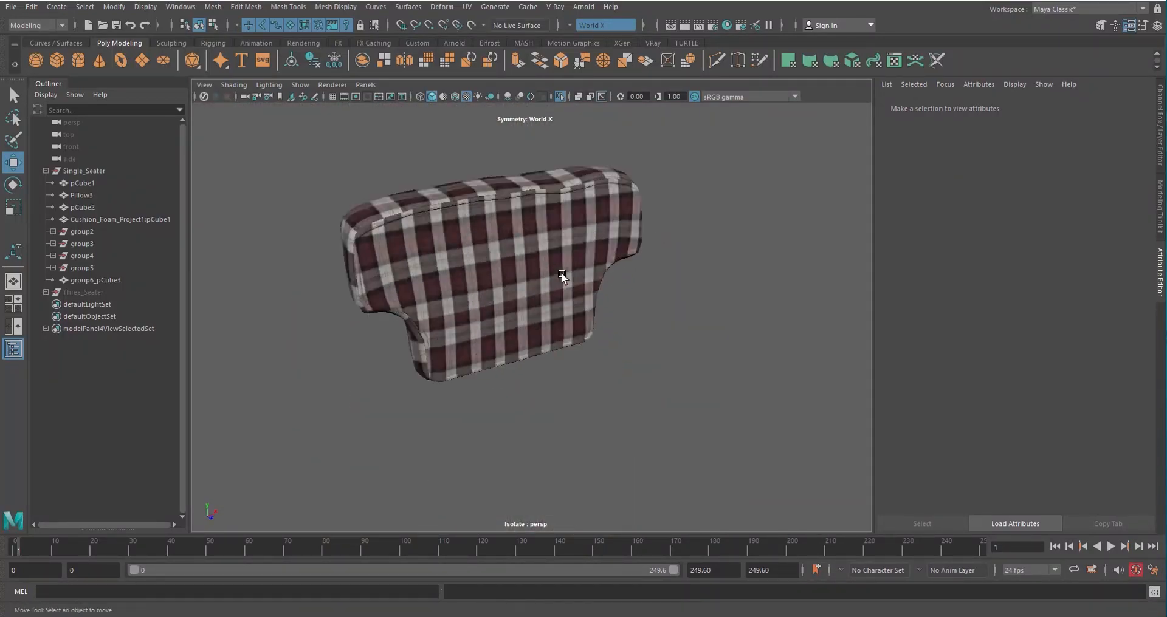
alt+drag(561, 273, 390, 202)
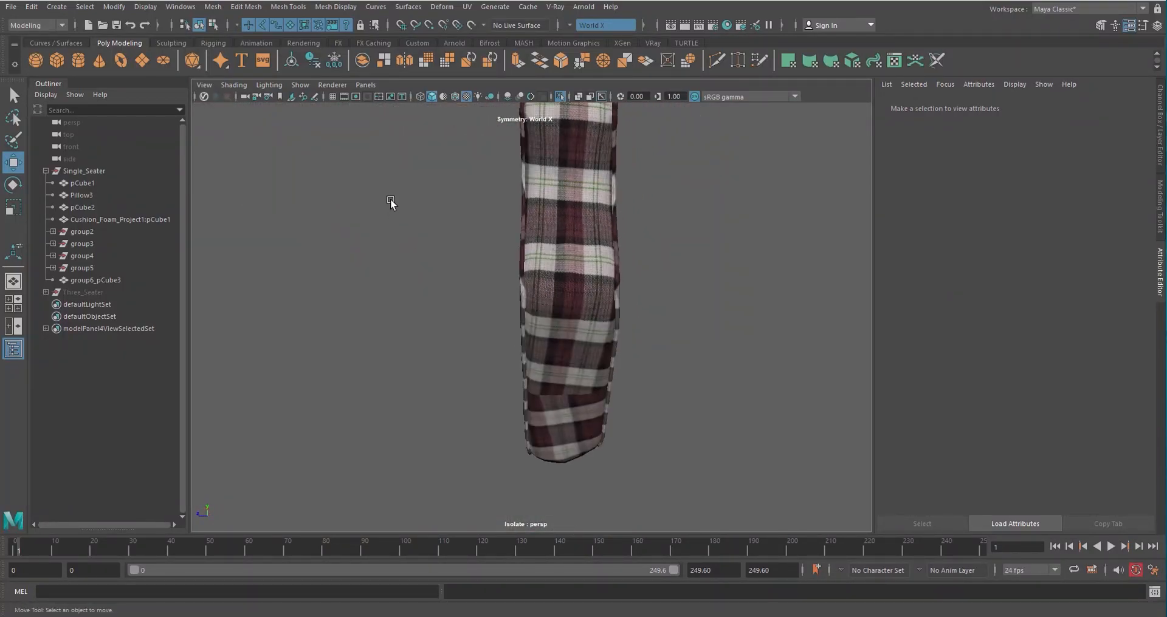
alt+drag(552, 223, 514, 342)
scroll(593, 311, down, 5)
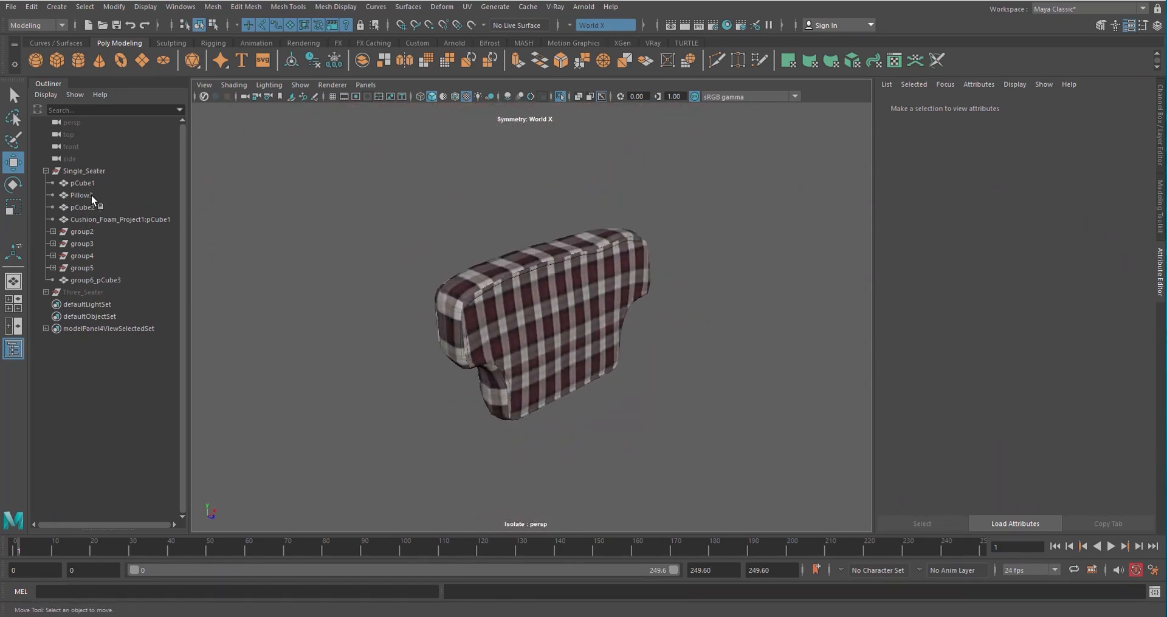
- Turn off isolation of the backrest so the whole armchair is shown, and view it from the front corner
click(559, 96)
alt+drag(694, 334, 619, 345)
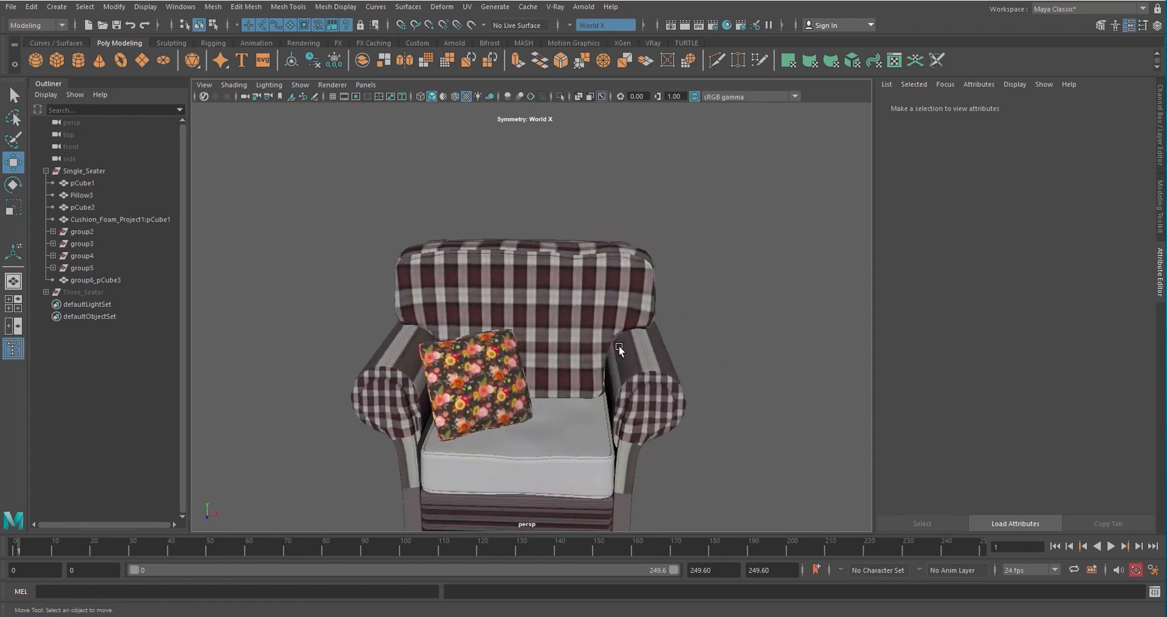
scroll(619, 345, up, 4)
scroll(607, 293, down, 5)
alt+drag(610, 290, 680, 240)
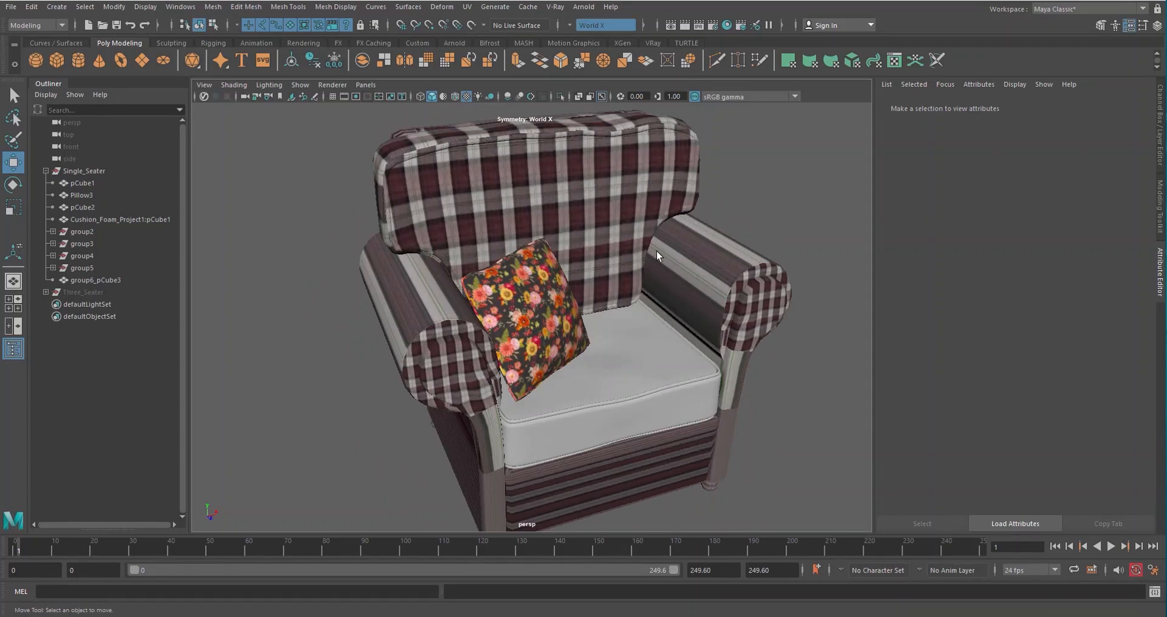
- Replace the plaid image in the backrest's colour texture with vintage-floral-upholstery-fabric-seamless-pattern-cream-background-victorian-flowers-textured-print-142448359.jpg from the Lessons folder
click(589, 206)
click(1128, 243)
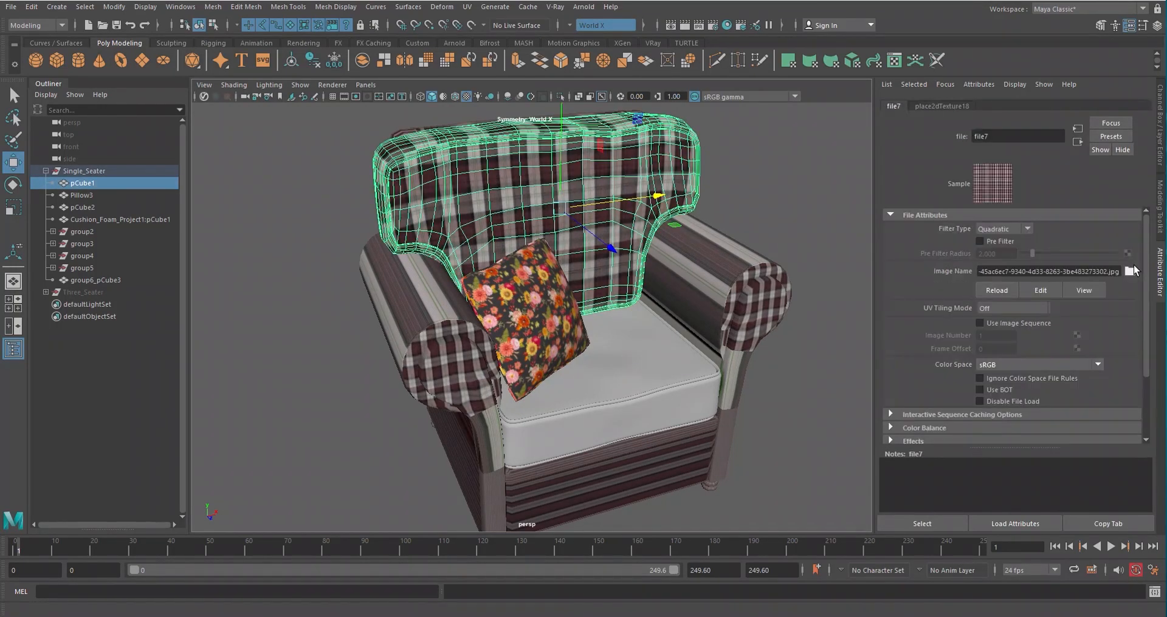
click(1129, 271)
click(240, 229)
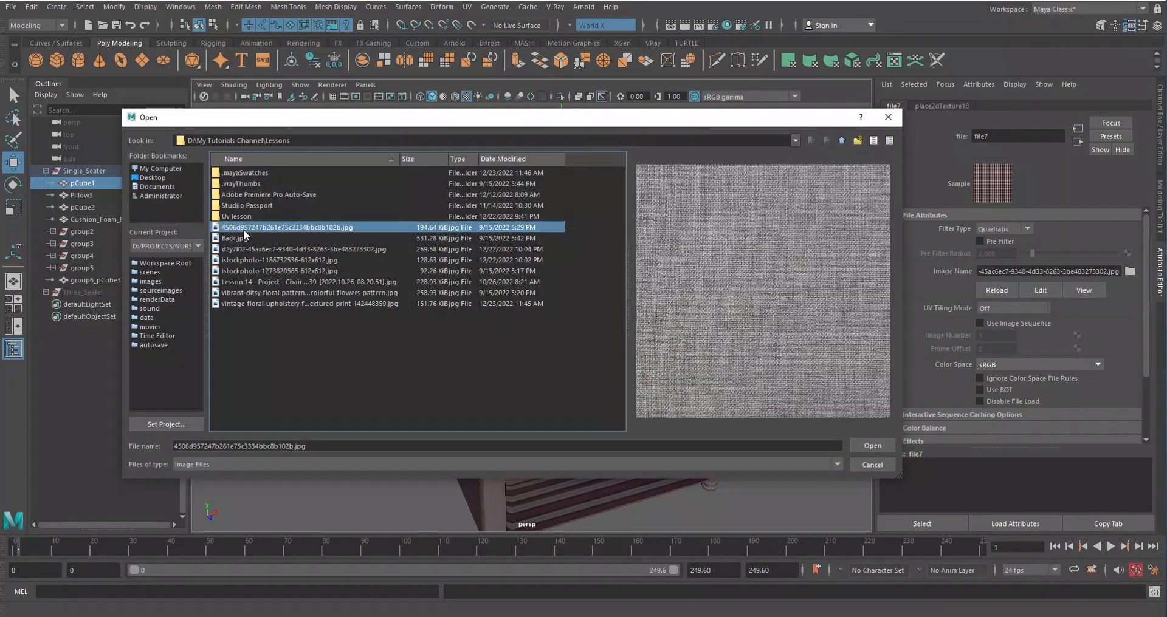
click(242, 238)
click(242, 249)
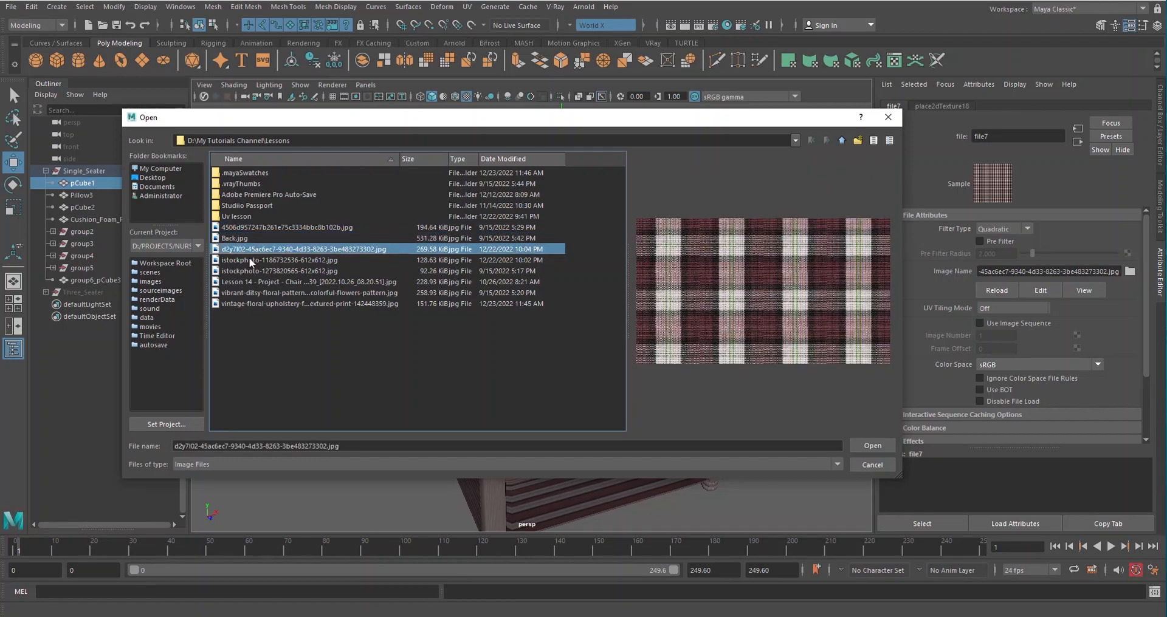
click(247, 260)
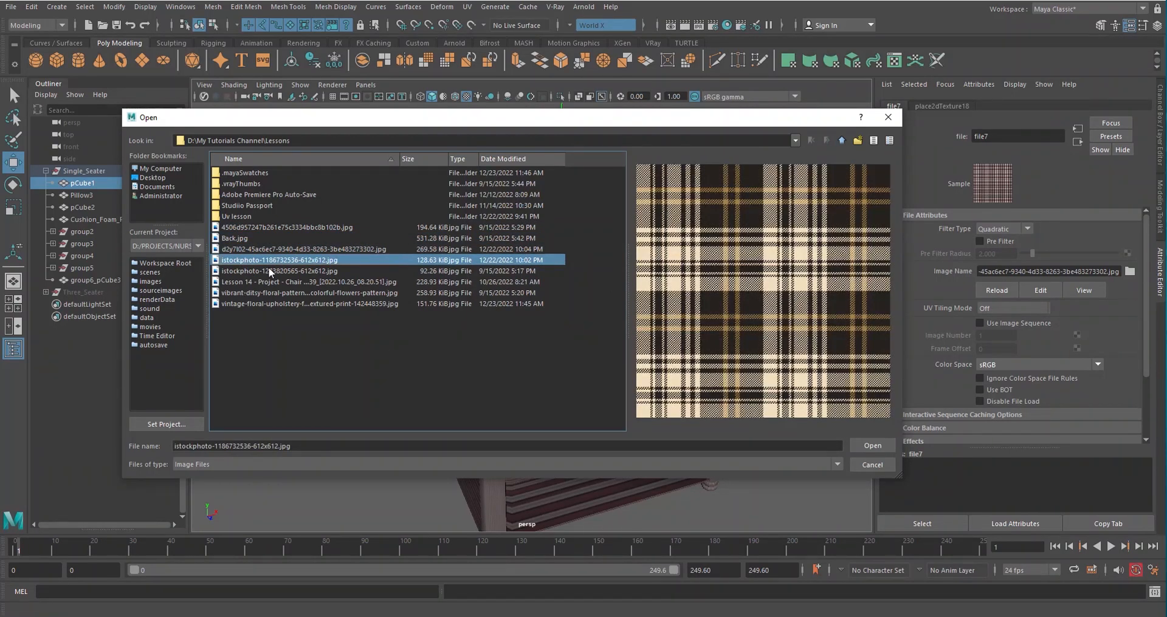
click(270, 271)
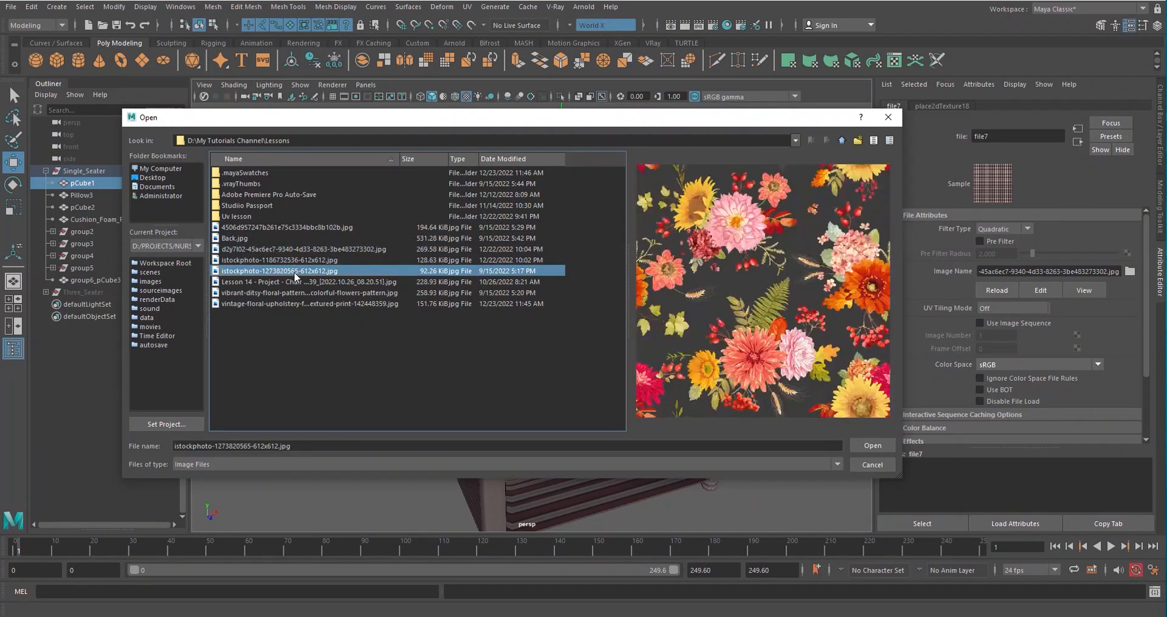
click(257, 295)
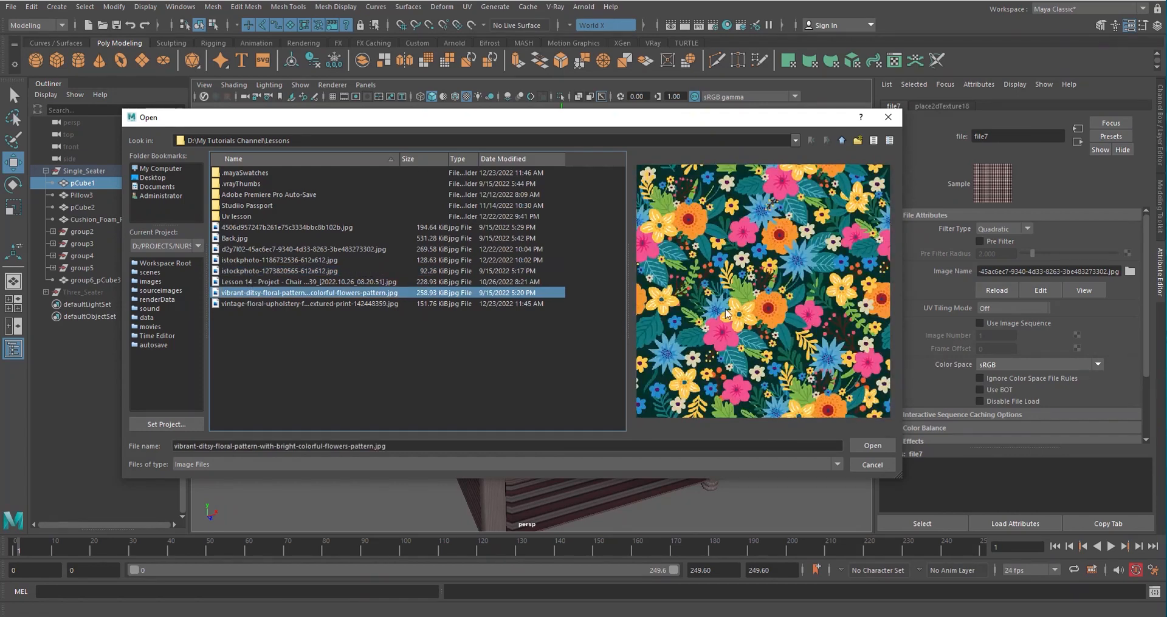
click(290, 304)
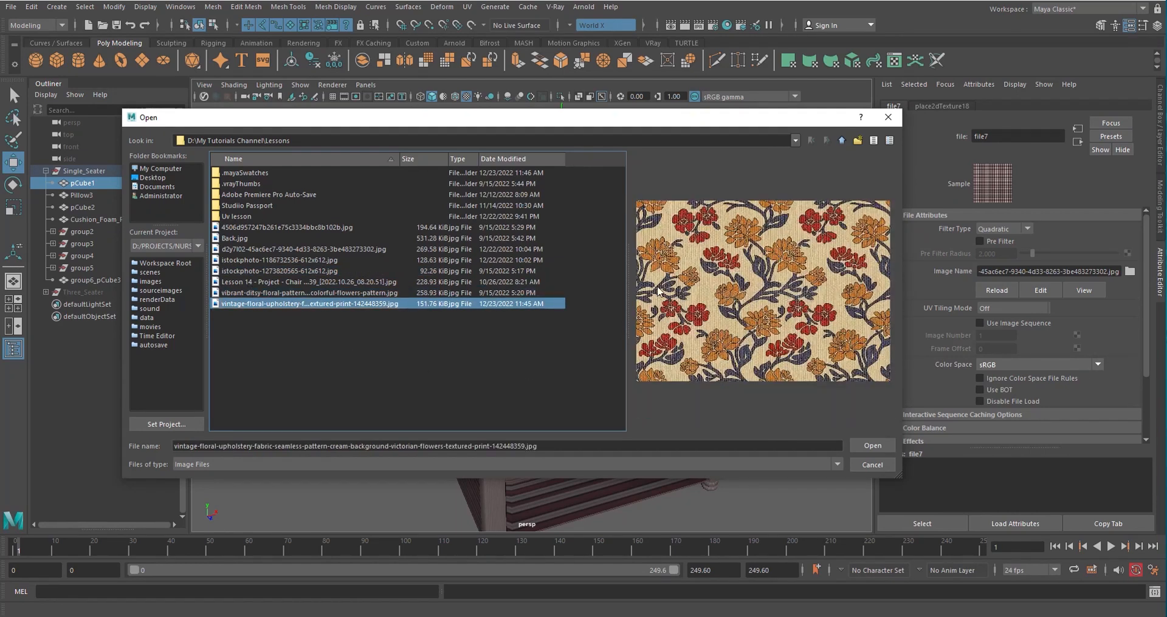
click(872, 445)
click(802, 399)
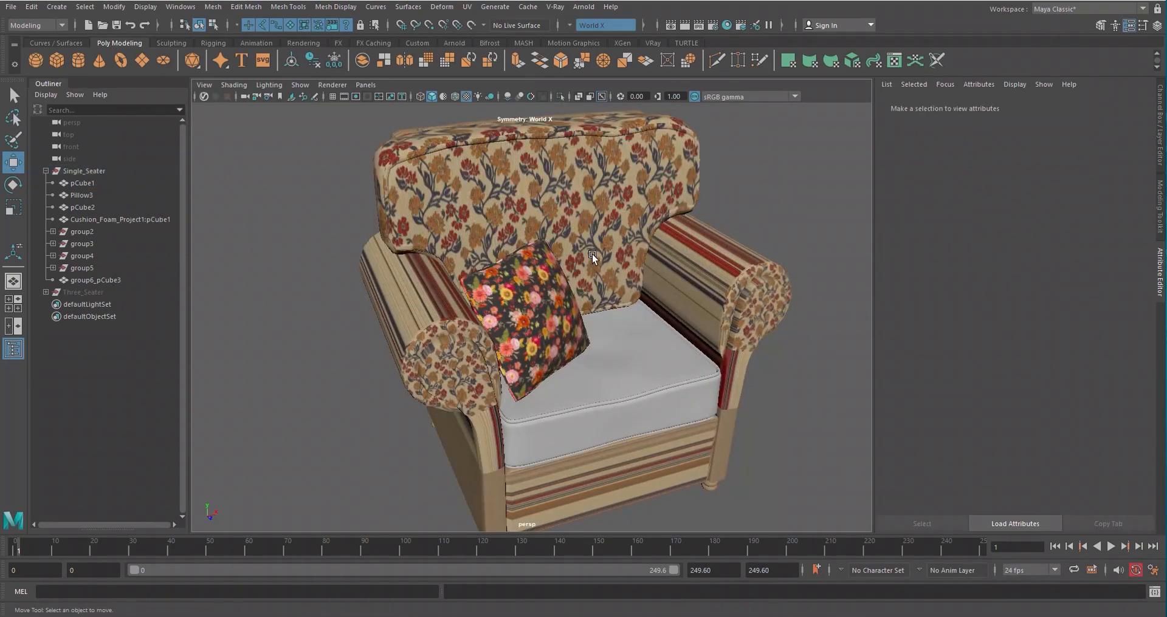
- Examine the floral pattern on the backrest's sides, front and top edge, and compare it with the rest of the armchair
alt+middle_drag(640, 209, 642, 349)
scroll(643, 348, up, 5)
alt+drag(643, 348, 501, 356)
alt+middle_drag(501, 356, 706, 249)
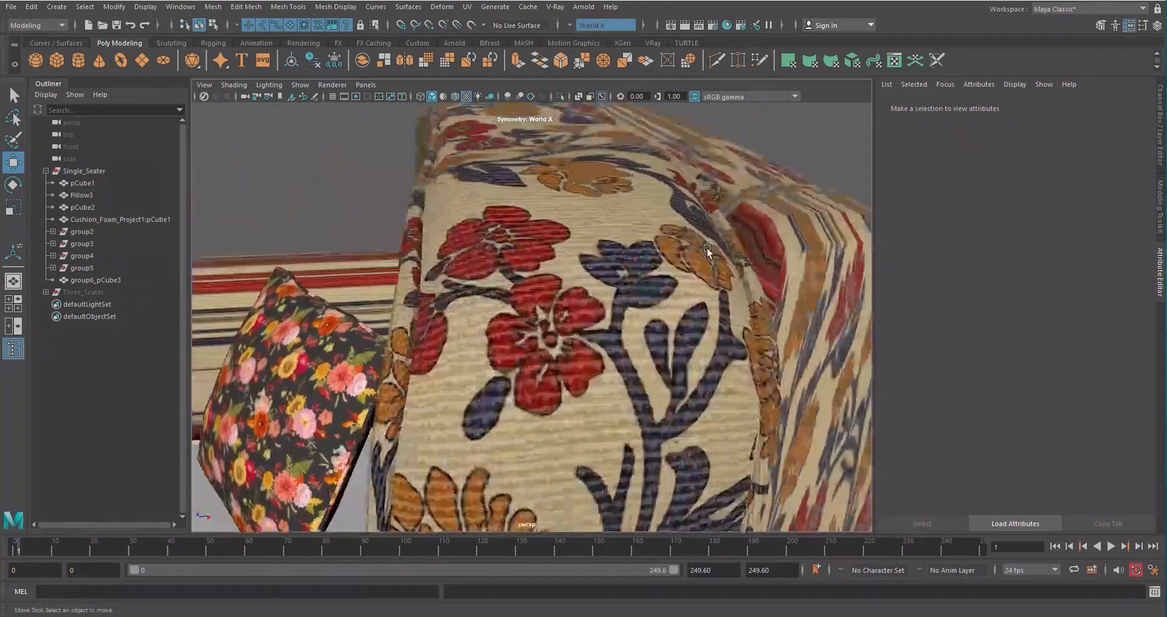
alt+drag(706, 249, 656, 277)
scroll(577, 279, down, 6)
scroll(763, 308, down, 5)
alt+drag(754, 310, 596, 335)
scroll(622, 341, up, 5)
scroll(546, 319, up, 5)
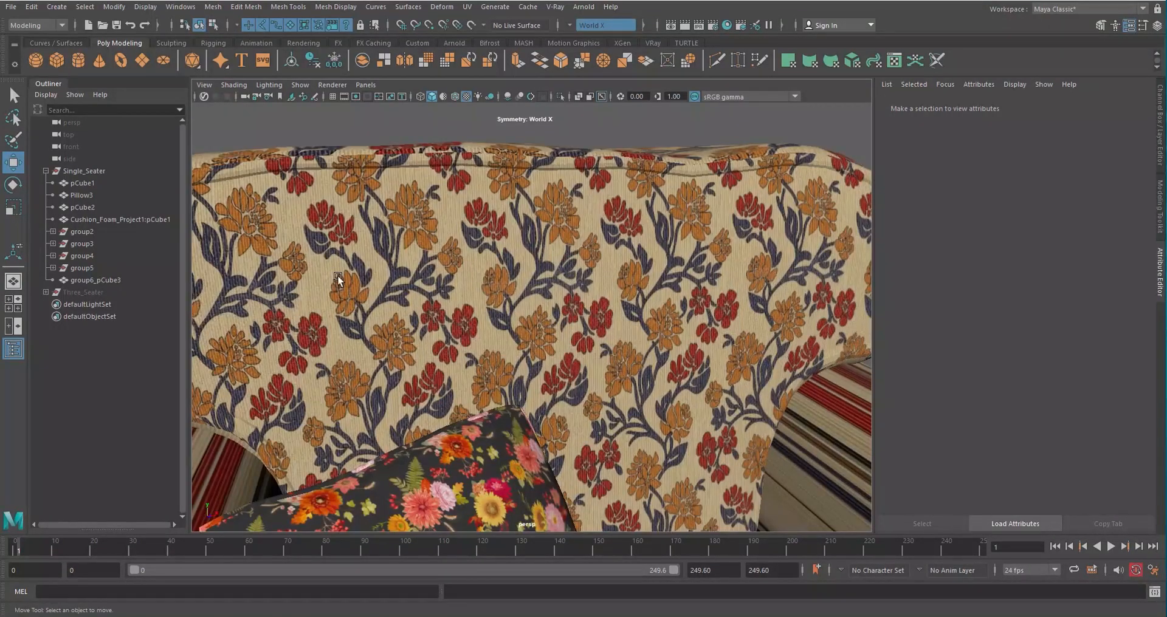
scroll(337, 276, down, 5)
alt+drag(414, 299, 529, 311)
scroll(561, 258, down, 5)
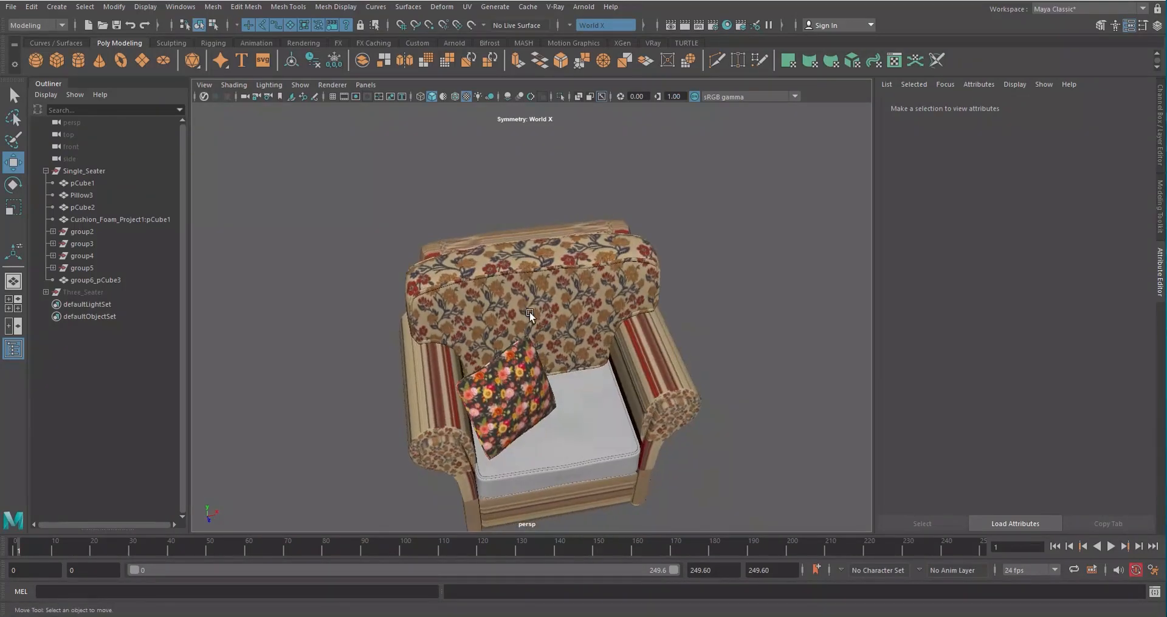
click(530, 312)
mouse_move(622, 304)
alt+mouse_down()
mouse_move(667, 295)
mouse_move(626, 287)
alt+mouse_up()
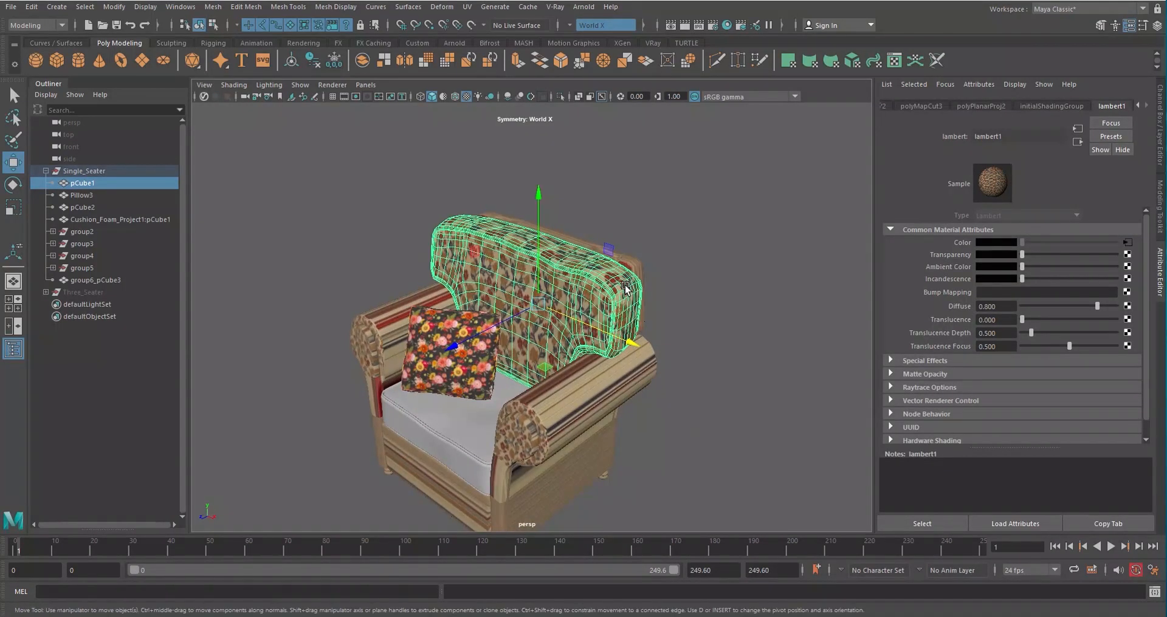
alt+drag(644, 362, 762, 365)
scroll(714, 292, up, 3)
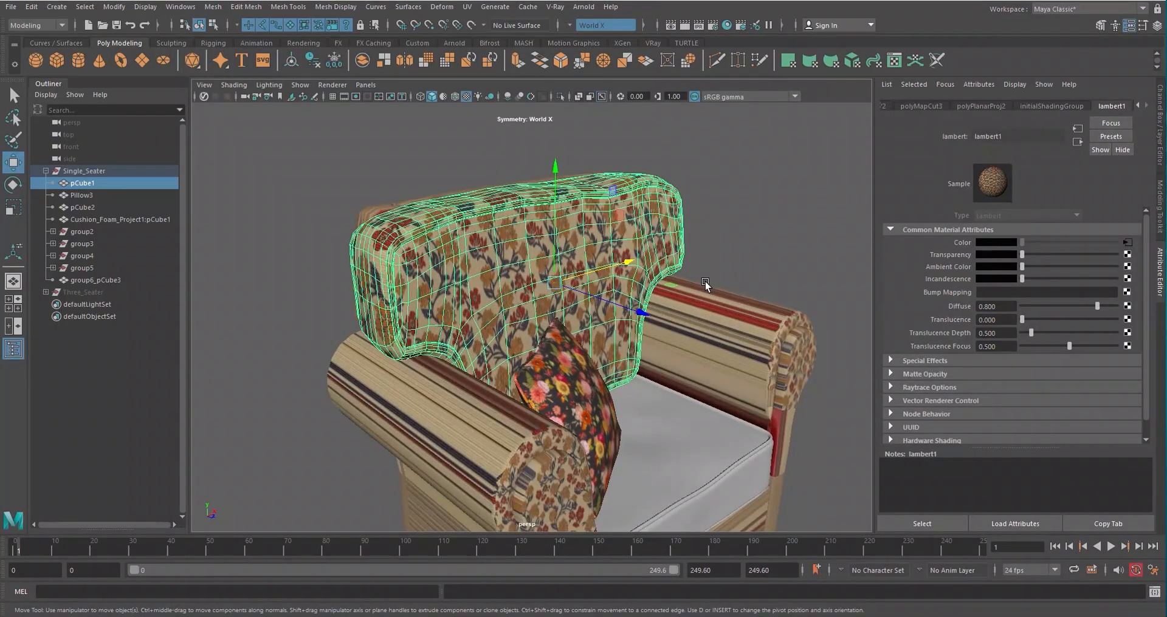
scroll(705, 280, down, 5)
scroll(707, 305, up, 4)
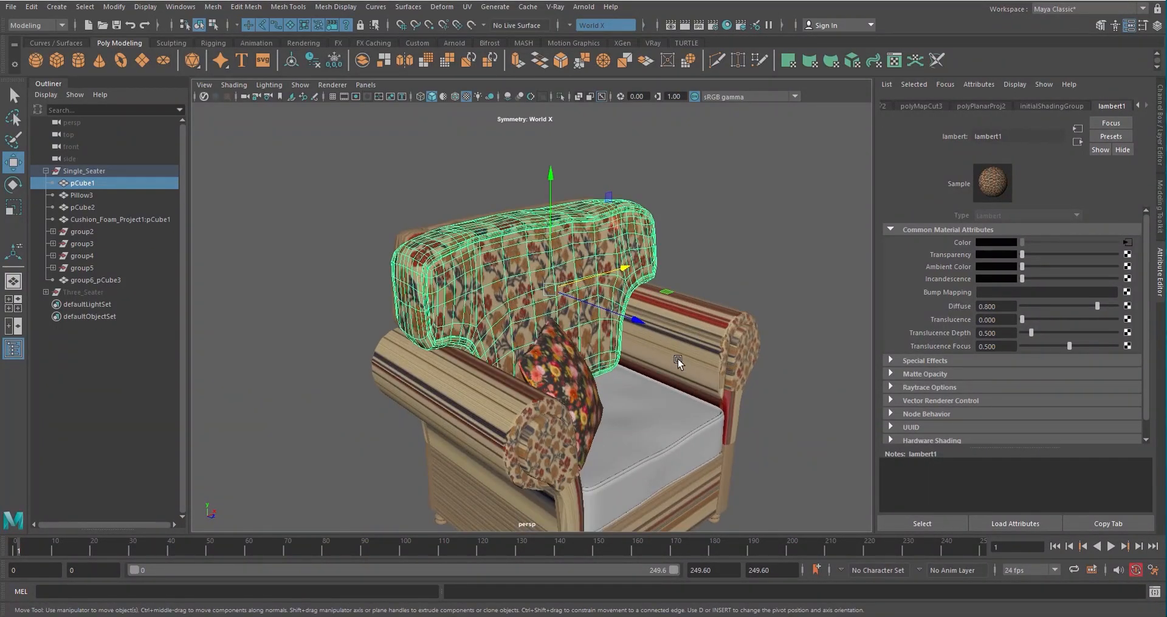
- Select the armchair's frame with its arms together with the seat cushion
click(491, 459)
shift+click(614, 453)
alt+middle_drag(660, 477, 622, 330)
alt+drag(723, 274, 661, 263)
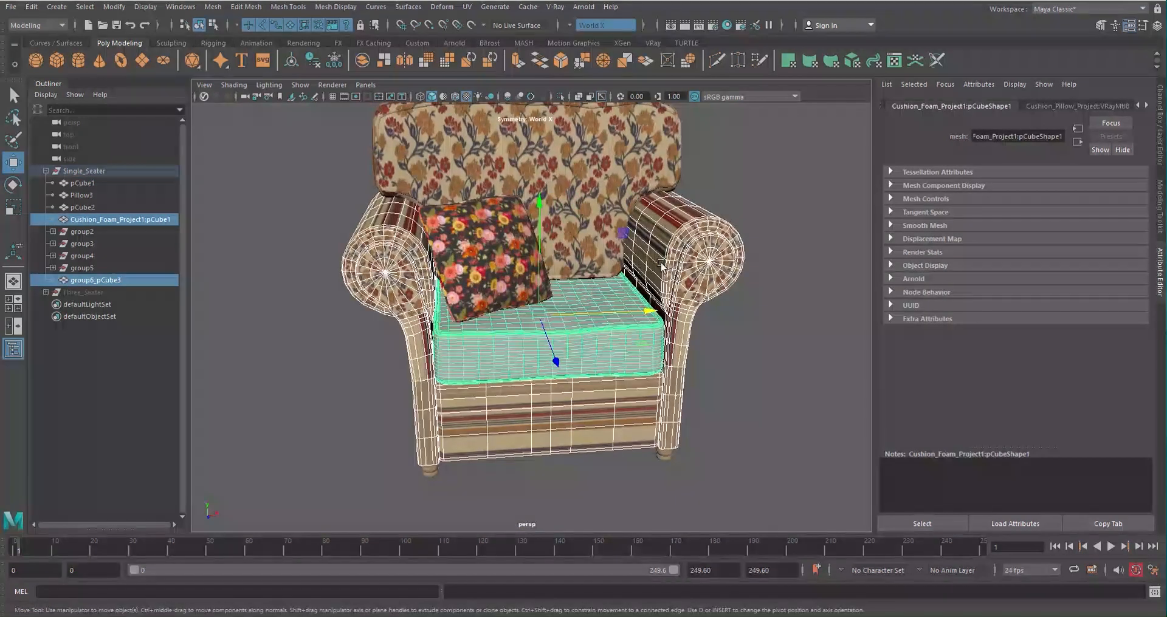
alt+drag(547, 413, 645, 351)
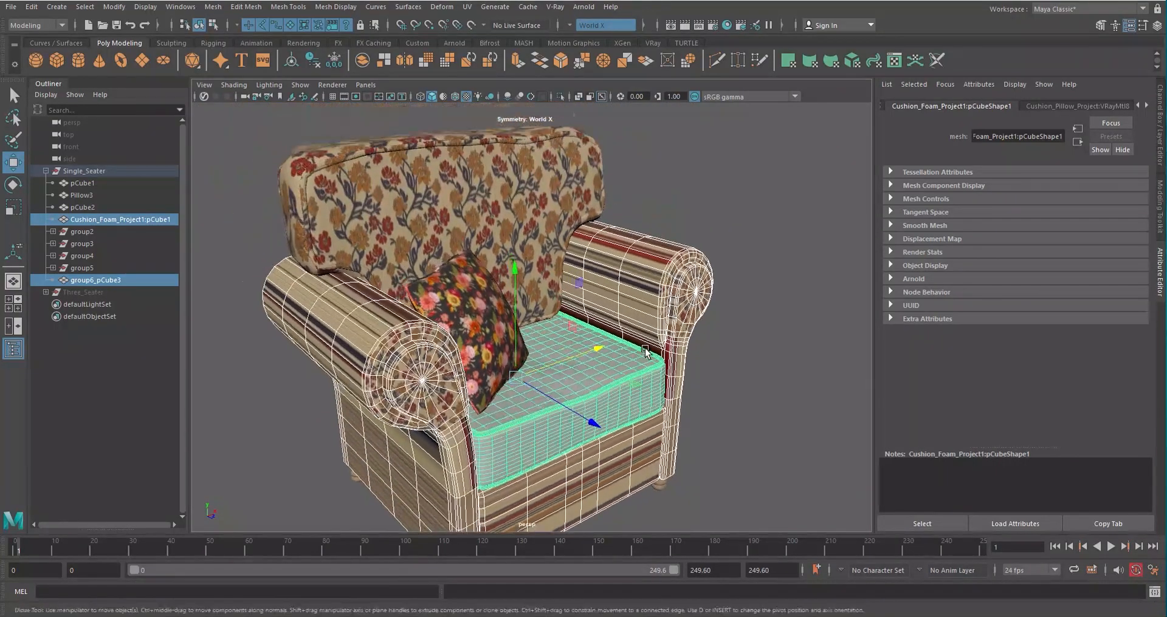